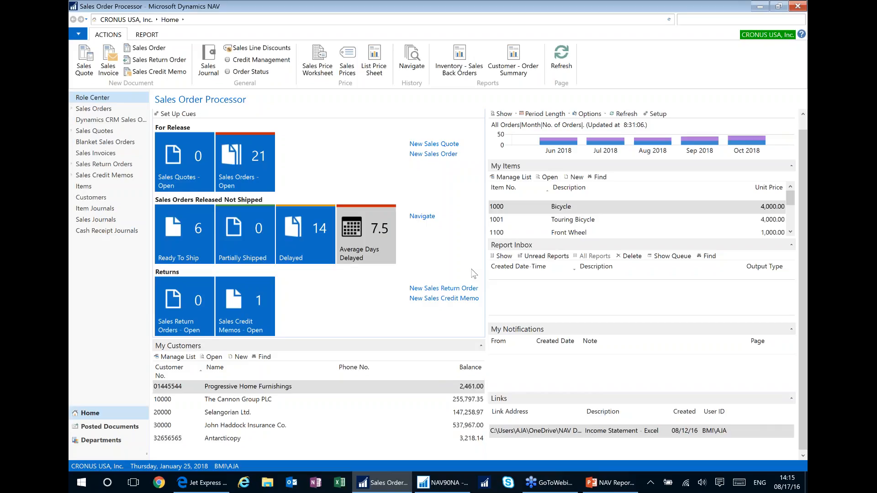
Step: Search 'account schedule', open Account Schedules, select INCOME and maximize the list window
text(acc)
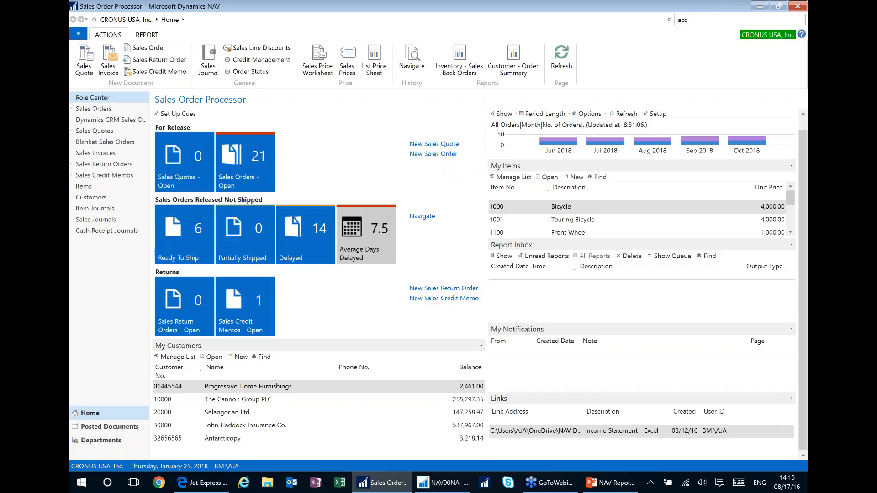
text(ount schedule)
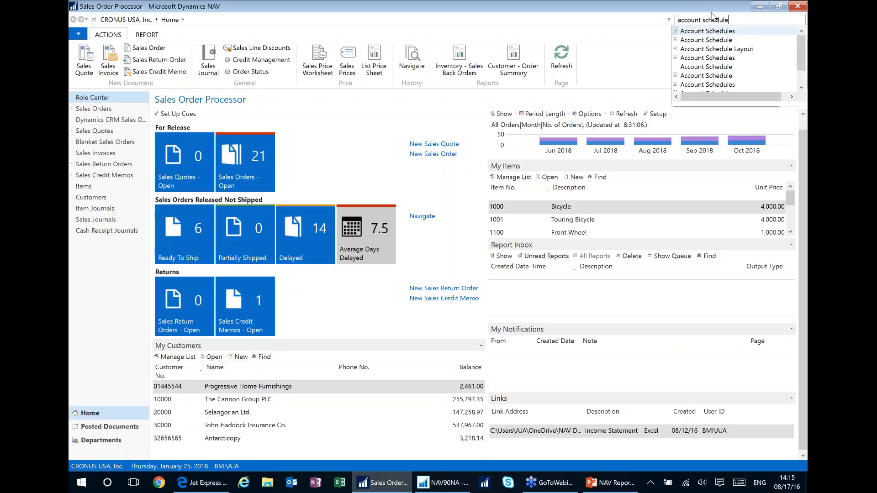
click(692, 33)
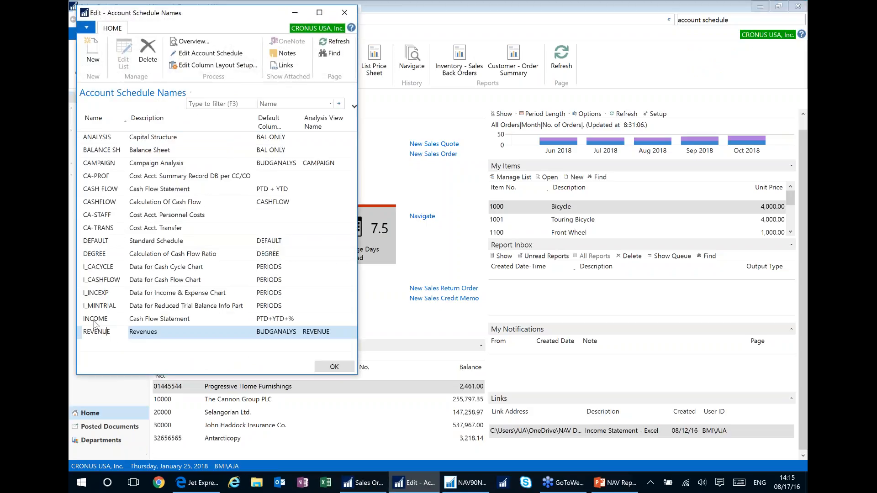
click(93, 320)
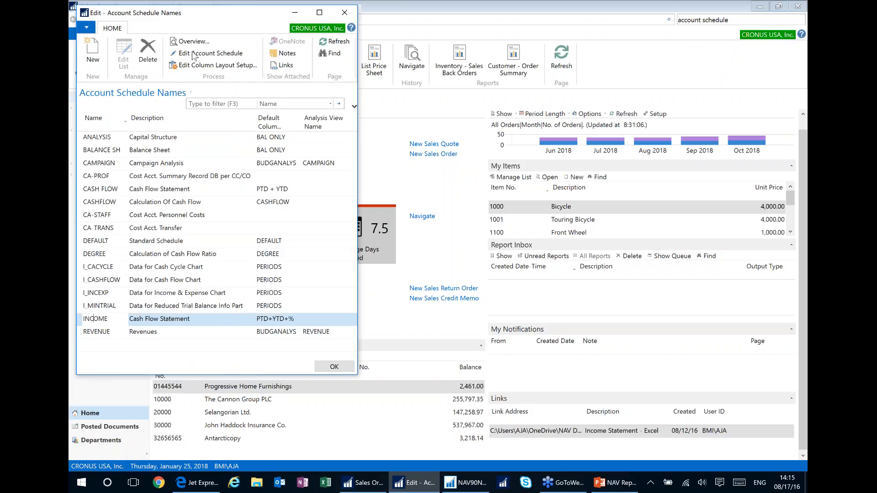
double_click(194, 15)
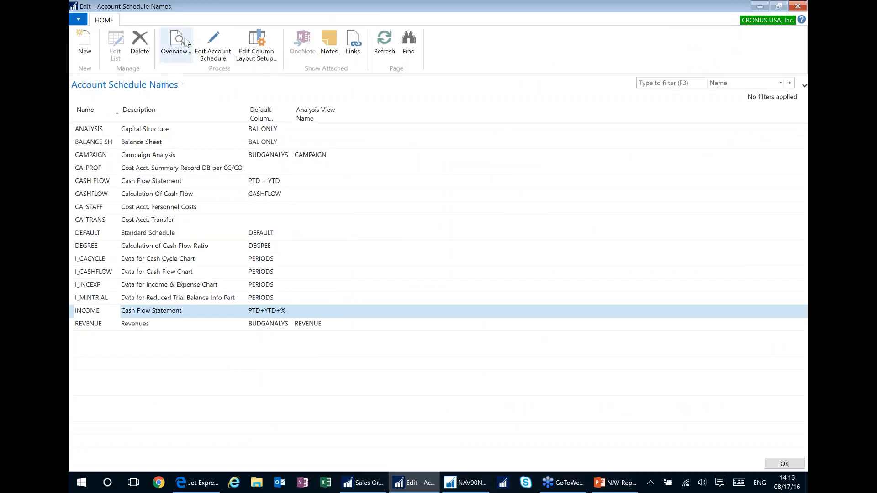
Step: Check INCOME's row lines and PTD+YTD+% column layout, then open the INCOME overview
click(230, 51)
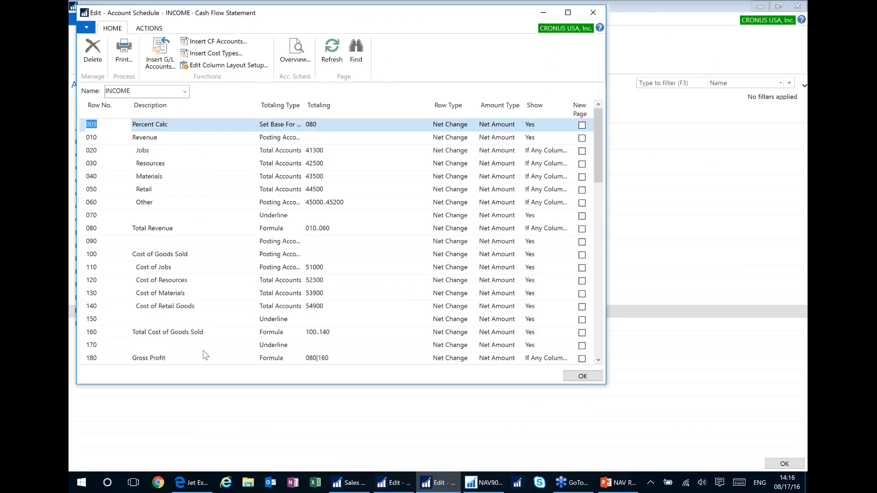
click(594, 12)
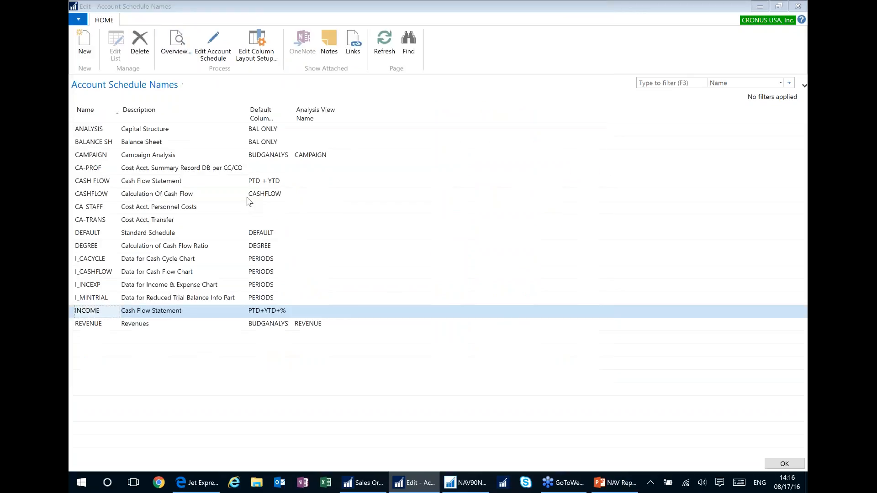
click(251, 51)
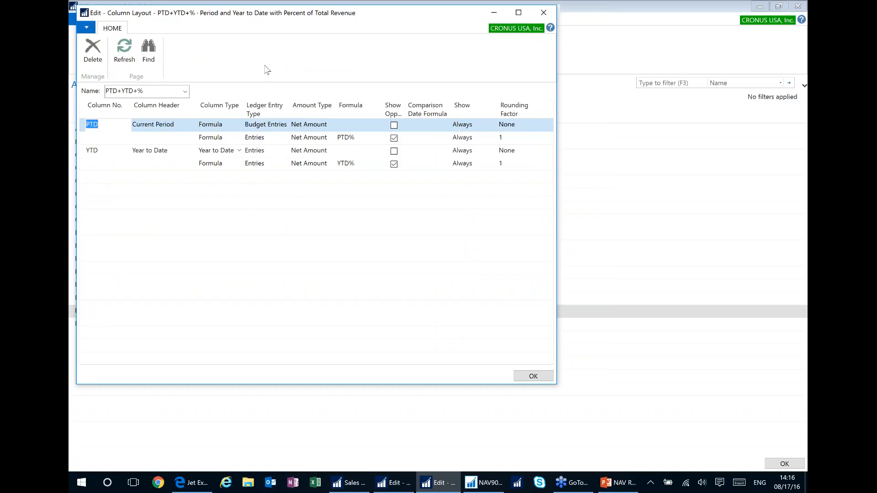
click(544, 12)
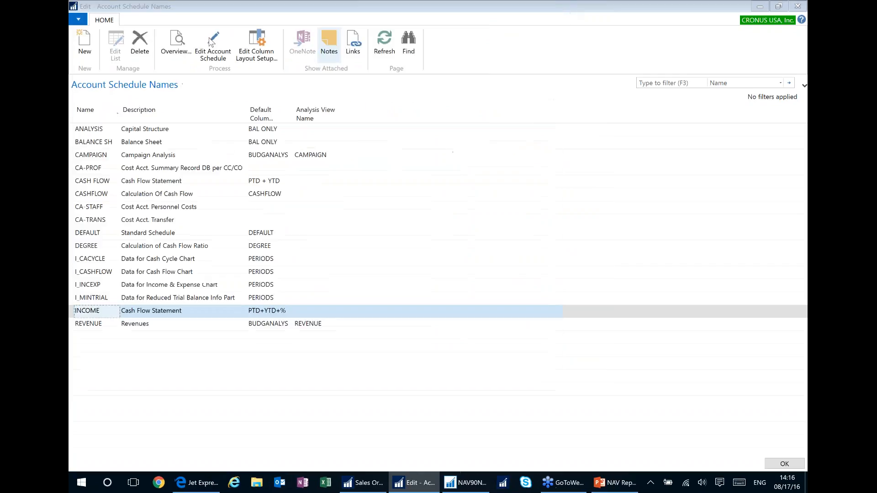
click(177, 42)
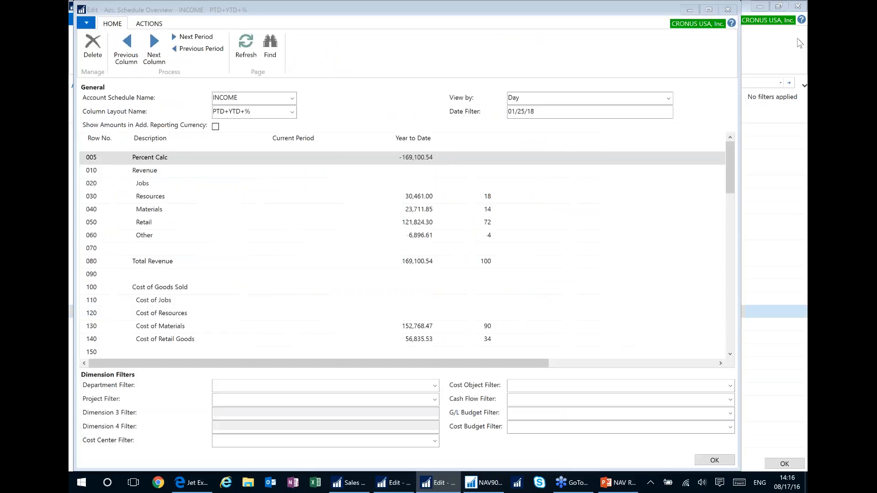
Step: From the overview's Actions, choose Export to Excel > Create New Document
click(146, 25)
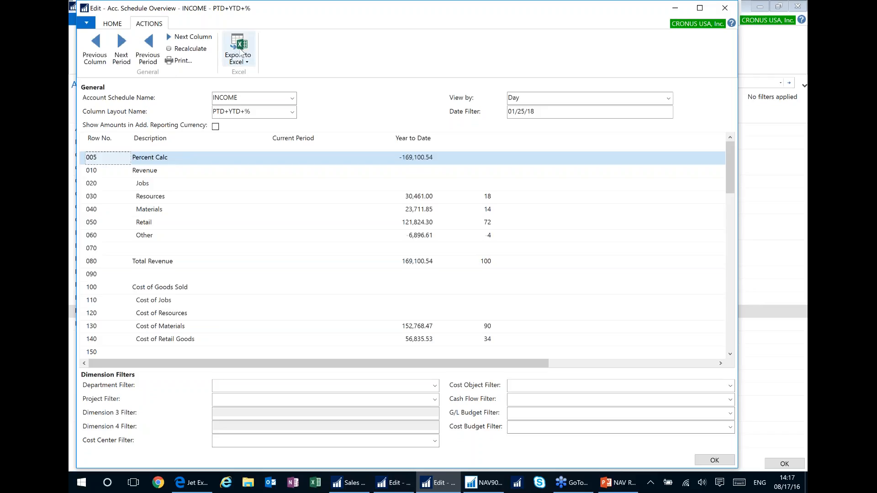
click(230, 64)
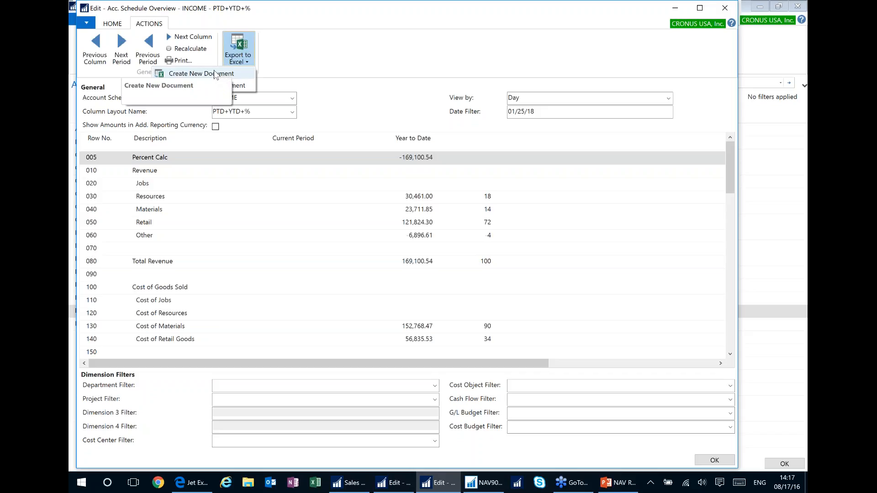
click(215, 73)
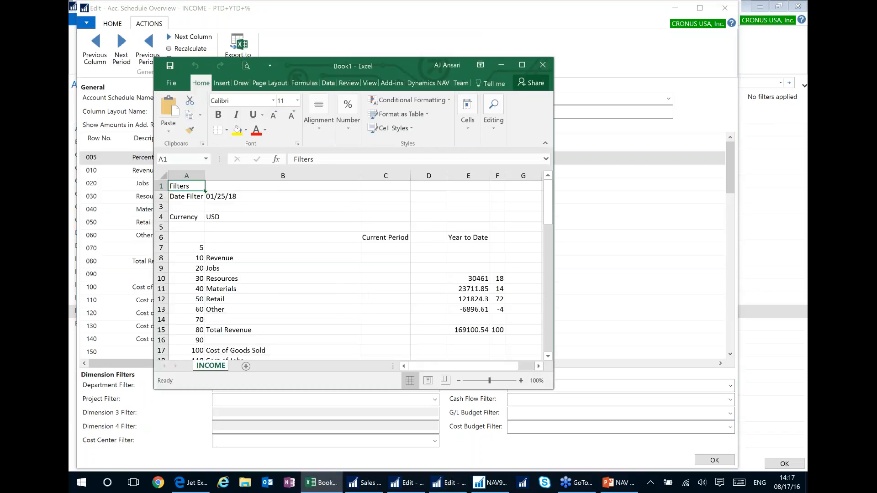
Step: Maximize the exported Book1 workbook, minimize it, then restore it from the taskbar
drag(320, 65, 244, 0)
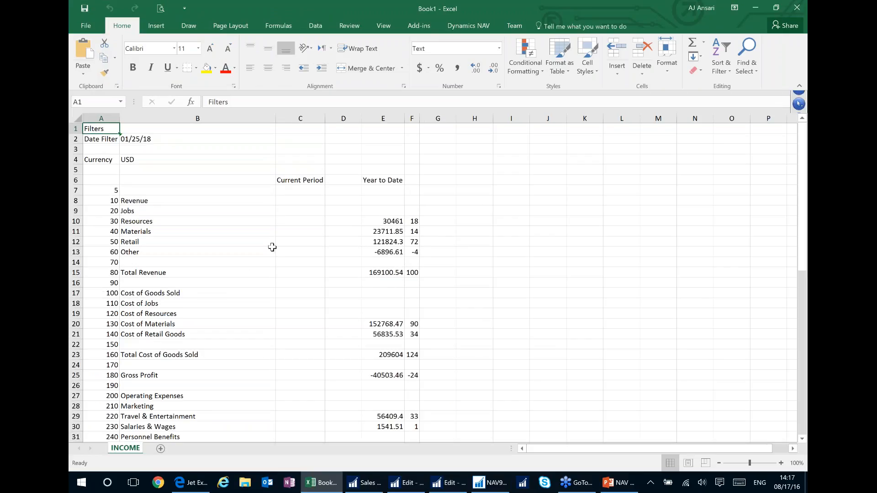
click(755, 8)
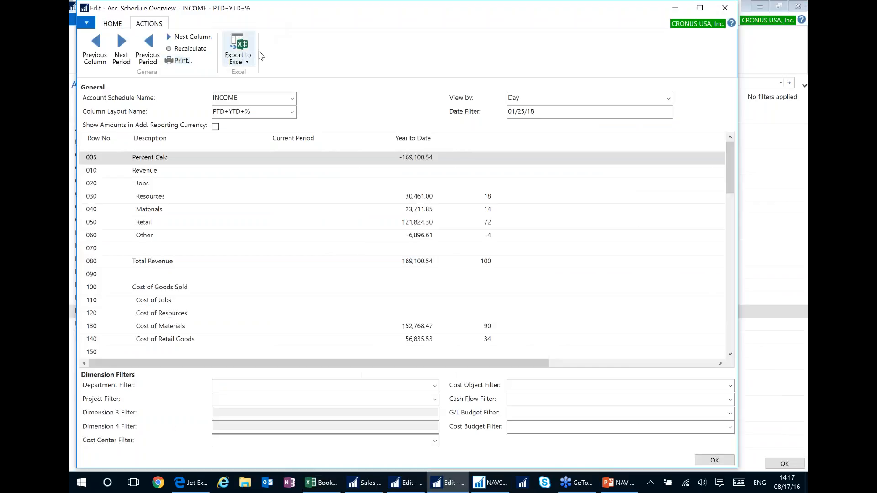
click(238, 51)
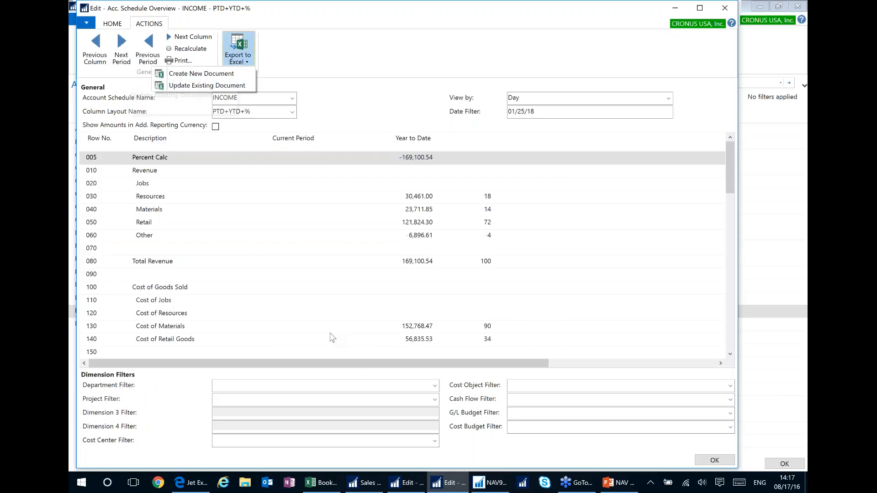
click(322, 484)
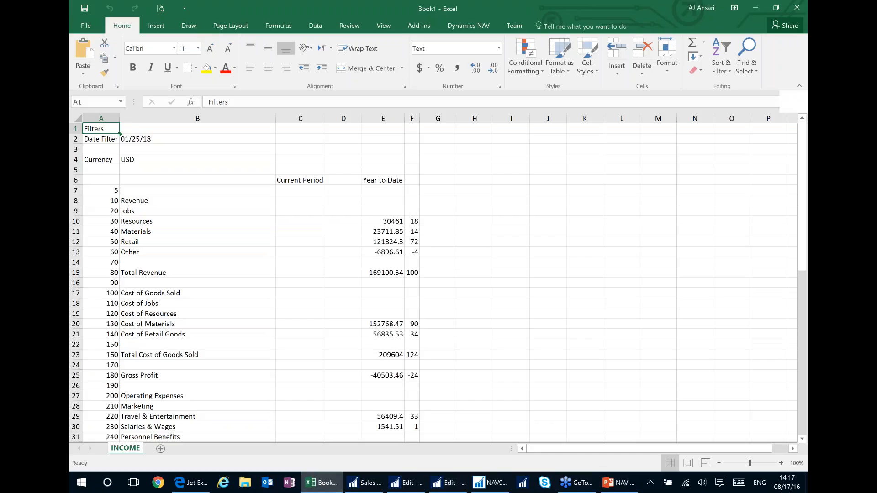
Step: Close Book1 without saving and relaunch Excel from the taskbar
click(797, 8)
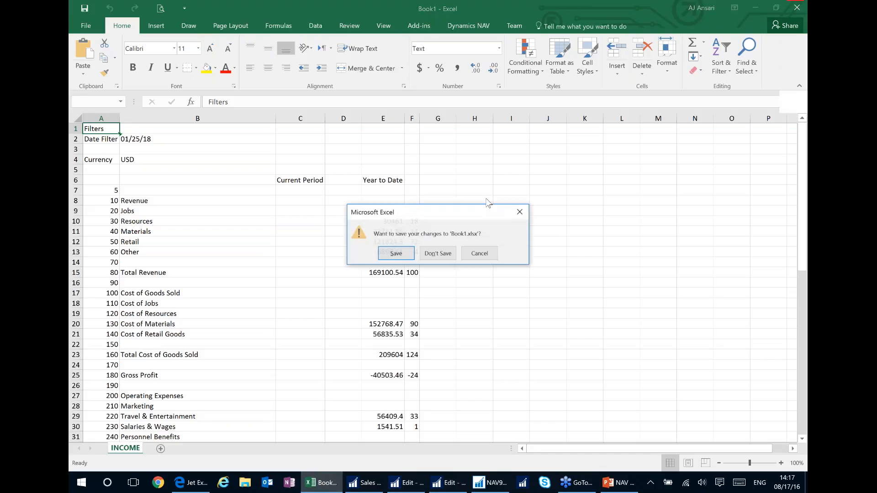
click(438, 254)
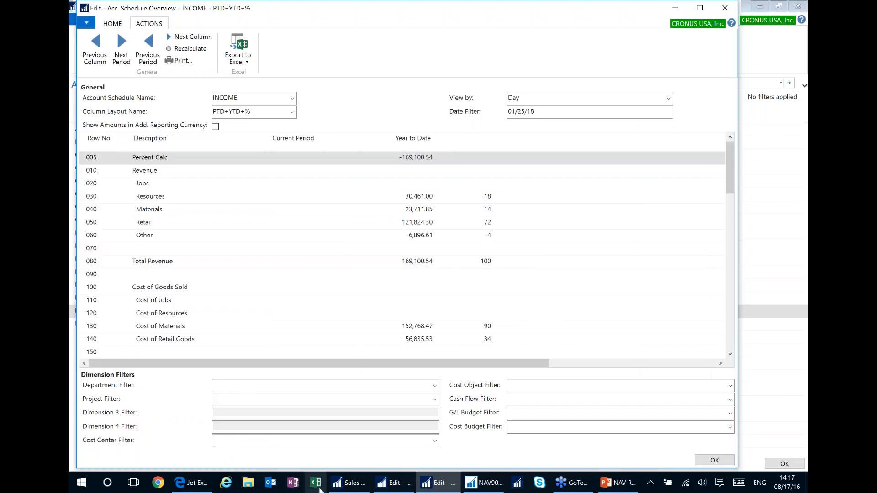
click(319, 488)
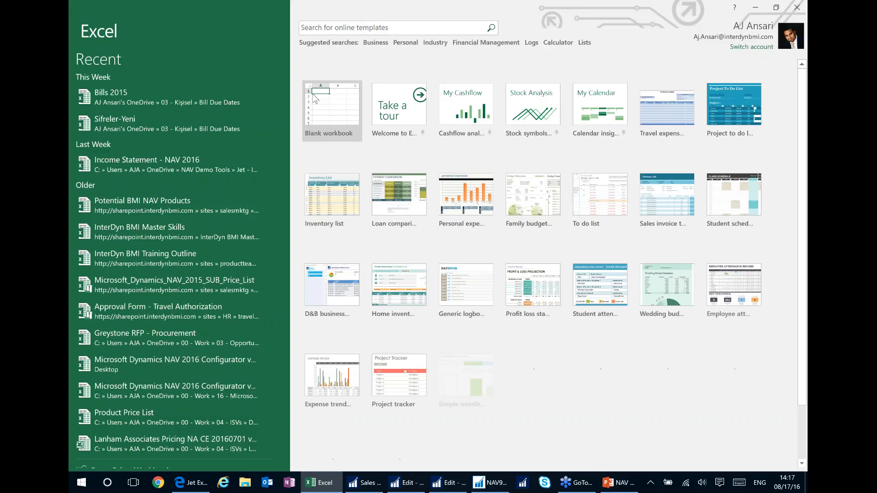
Step: Create a blank workbook and display the JET ribbon tab
click(314, 98)
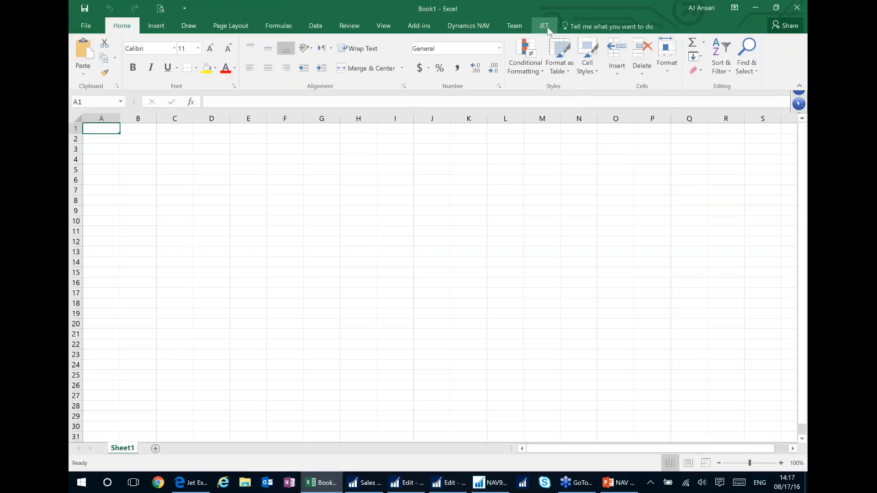
click(548, 27)
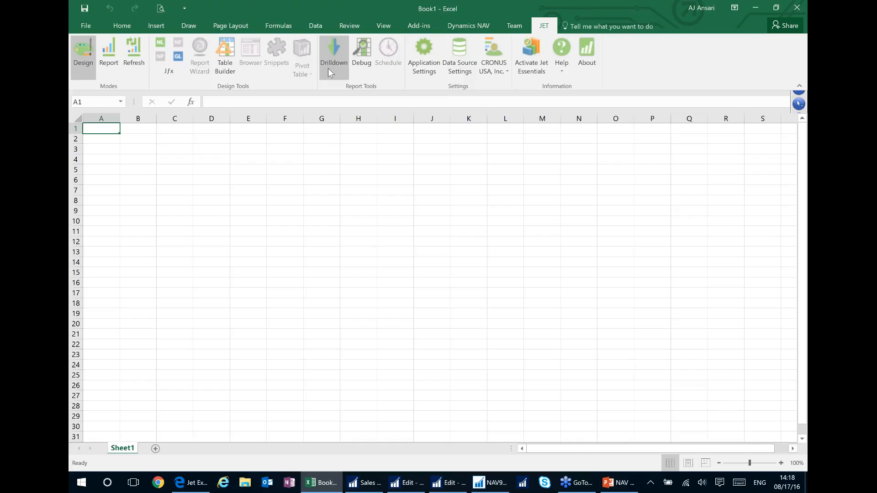
Step: Search Start for 'jet repo' and launch Jet Reports Player for Microsoft Dynamics NAV
click(78, 491)
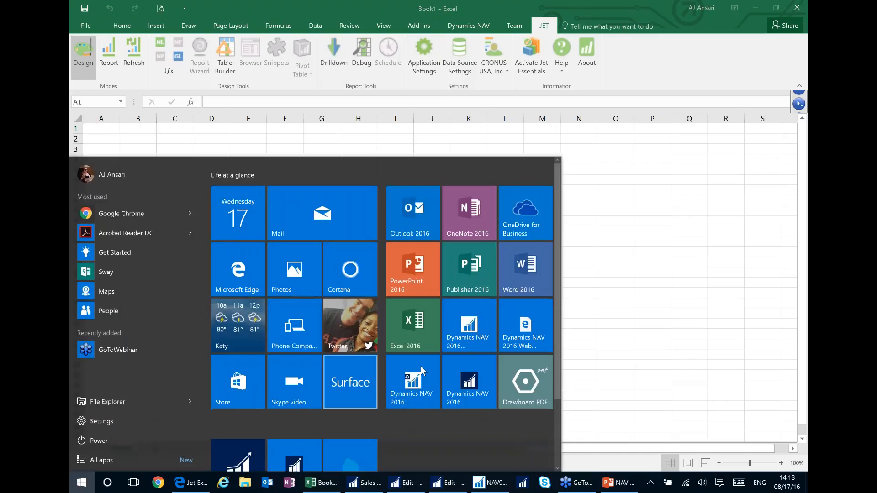
scroll(377, 414, down, 2)
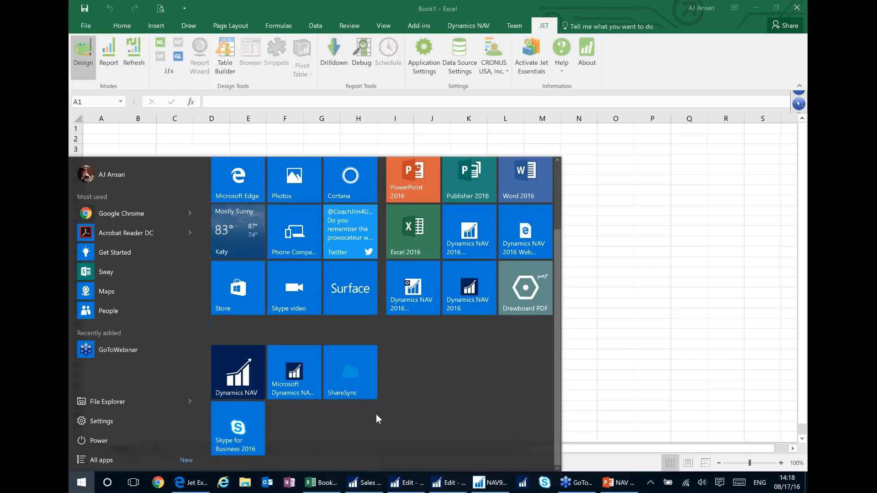
scroll(377, 415, up, 1)
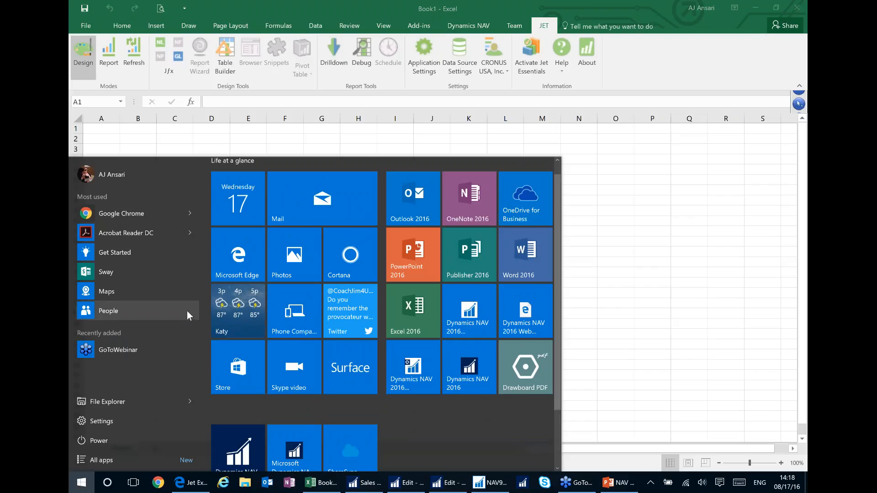
click(81, 483)
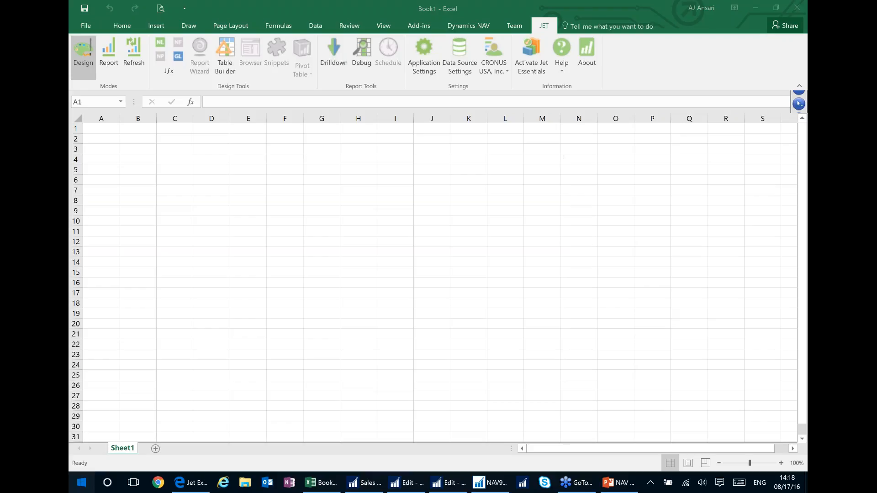
key(super)
key(super)
text(jet repo)
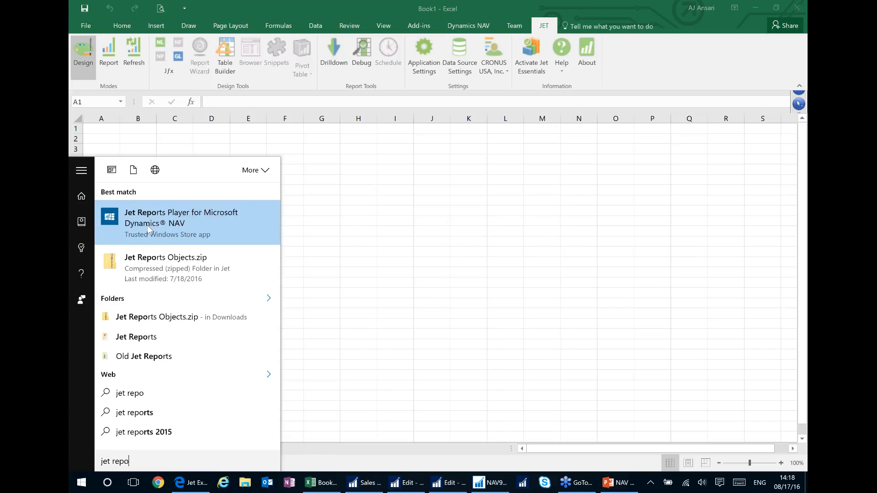
click(149, 230)
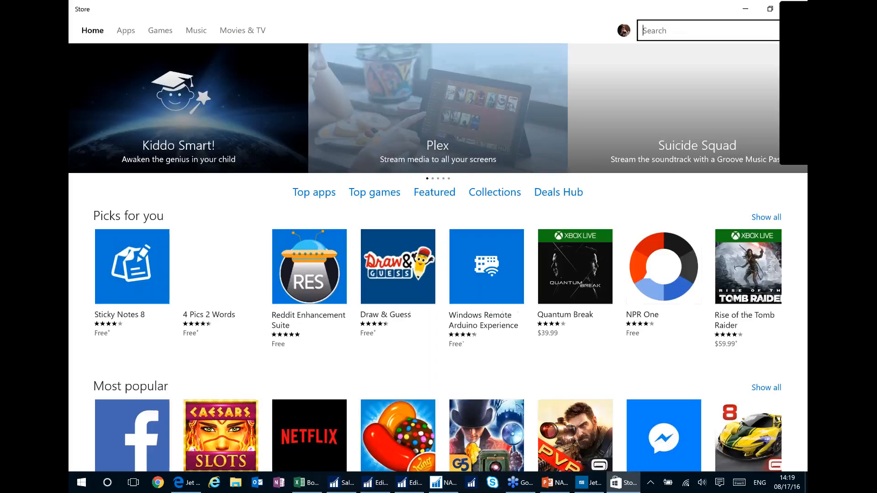
Step: Find 'jet reports' in the Store, view its app page, then close the Store and switch to Edge
click(670, 35)
text(jet reports)
key(Return)
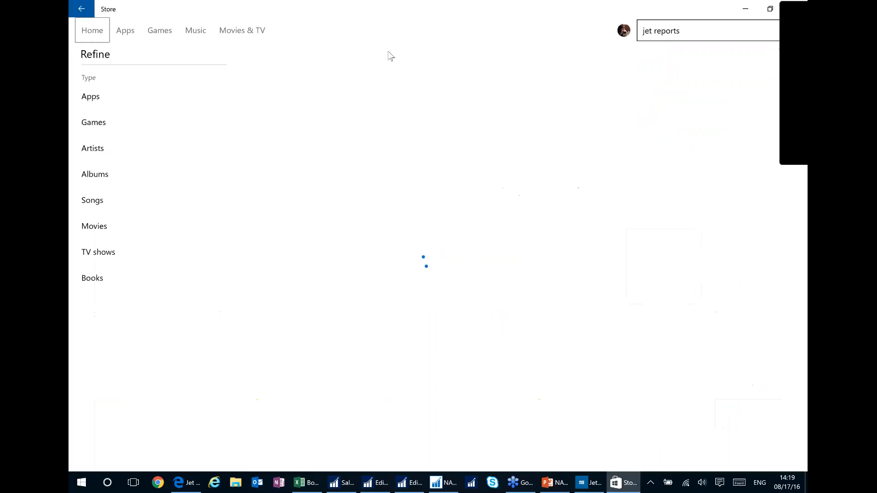
click(291, 118)
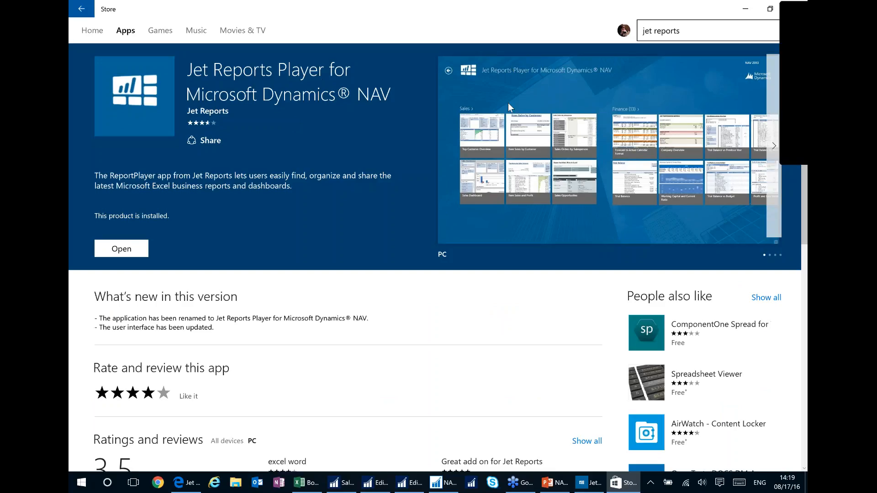
click(794, 7)
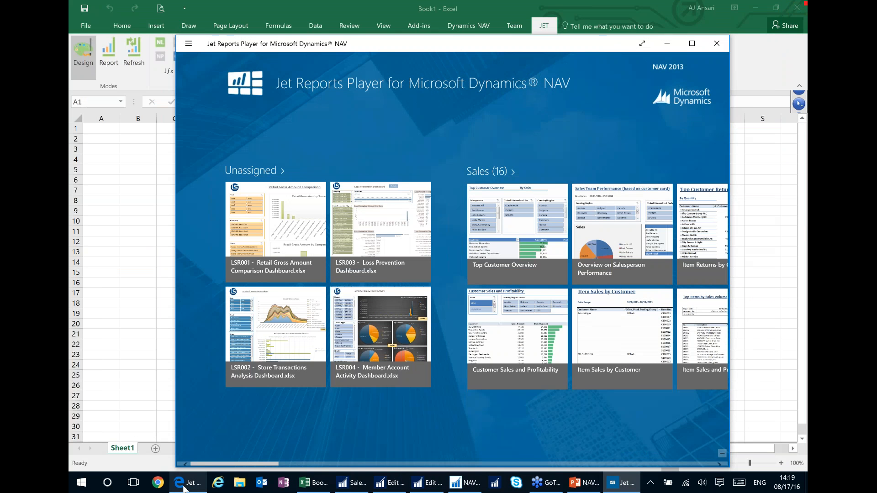
click(184, 487)
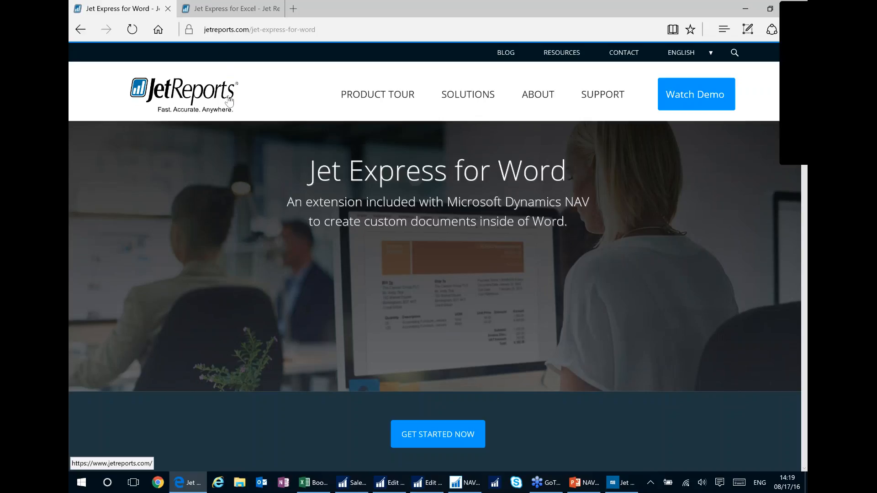
Step: On the Jet Express for Excel page, choose Microsoft Dynamics NAV, then minimize Edge
click(243, 5)
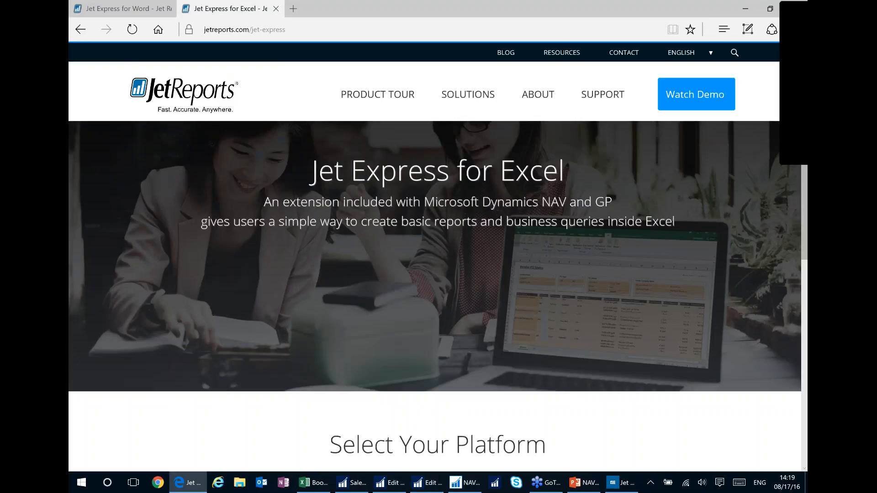
scroll(346, 280, down, 5)
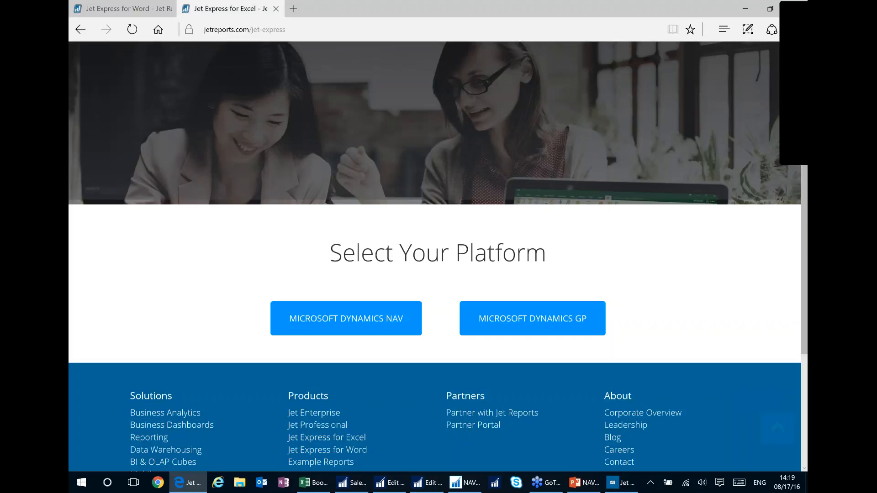
click(346, 280)
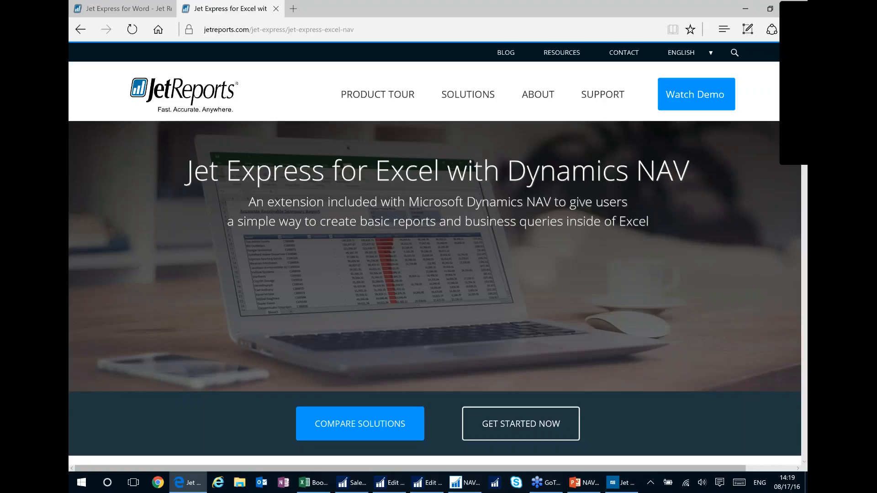
click(741, 8)
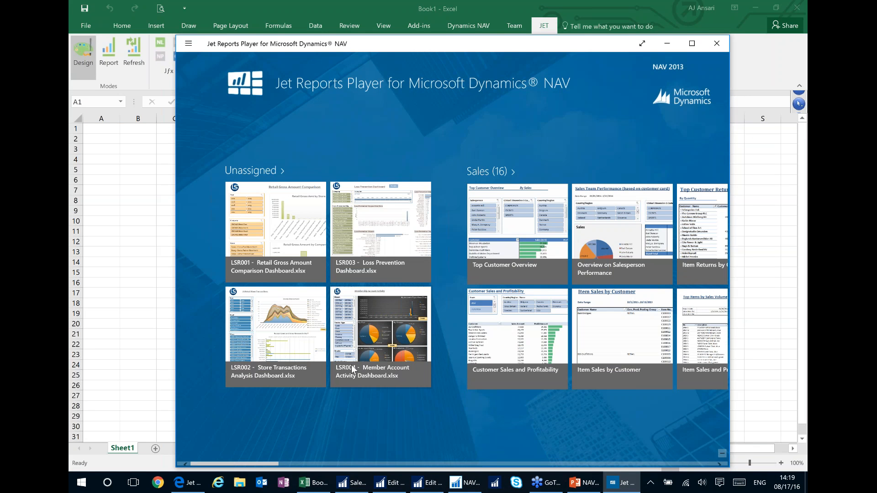
Step: Preview the Trial Balance by Month report, then return to the gallery
scroll(353, 369, right, 5)
scroll(353, 367, right, 8)
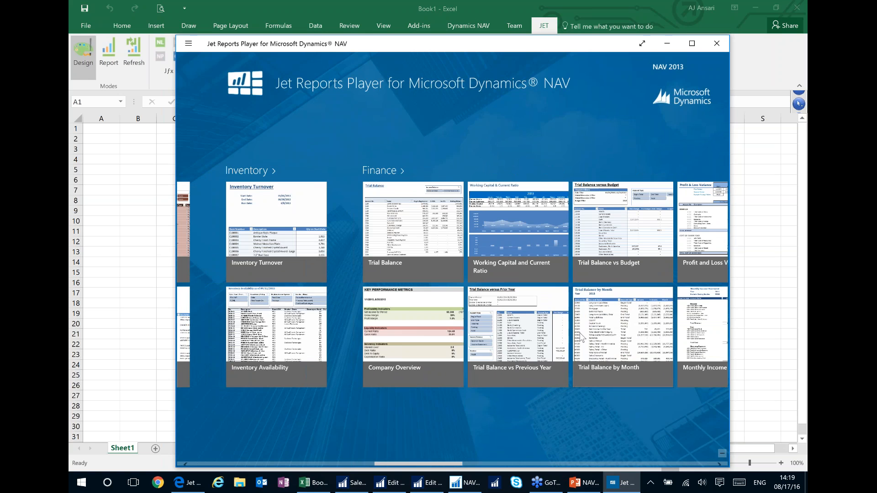
click(583, 338)
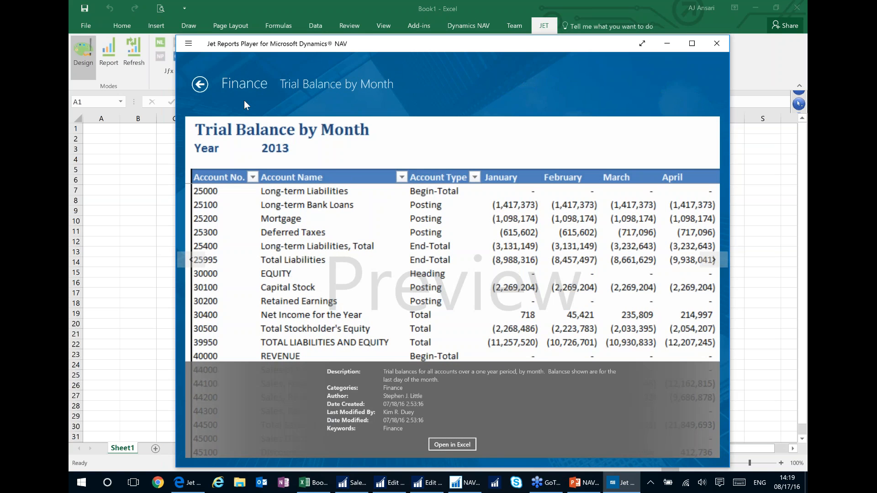
click(200, 84)
Step: Open the Company Overview finance report in Excel
scroll(553, 219, down, 5)
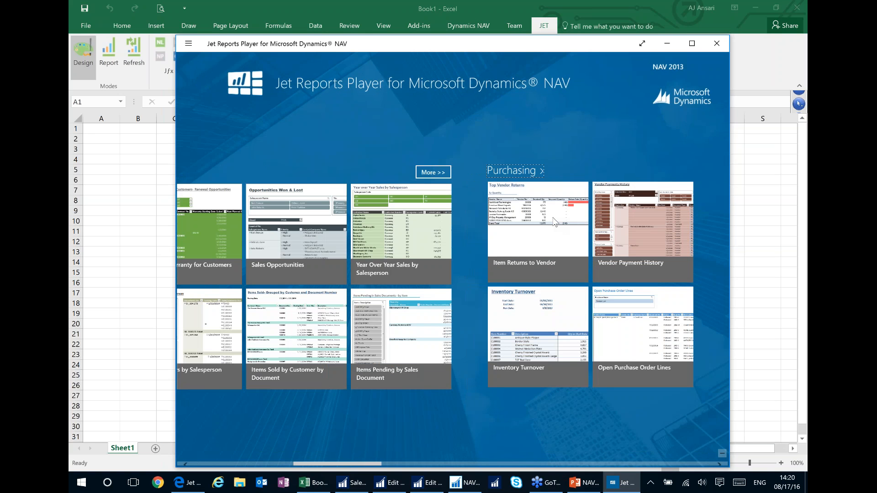
scroll(555, 222, down, 5)
scroll(555, 223, up, 1)
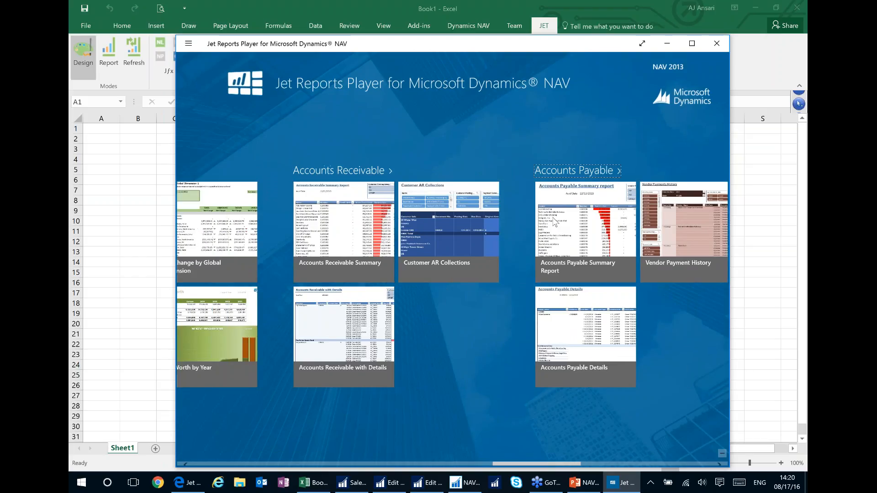
scroll(555, 222, up, 8)
scroll(555, 222, down, 2)
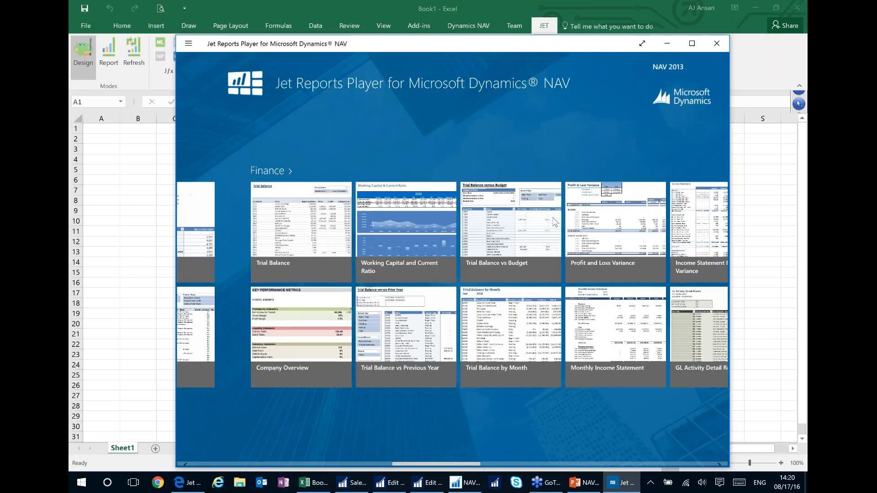
scroll(554, 223, down, 1)
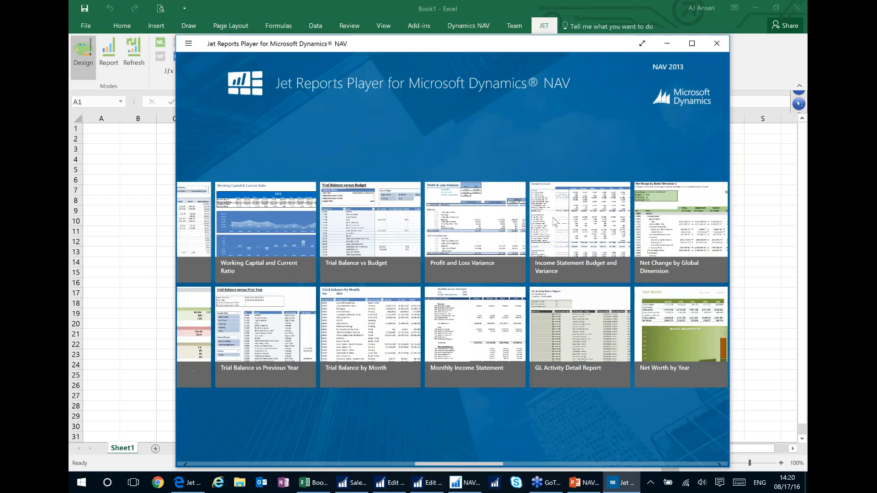
scroll(555, 223, up, 1)
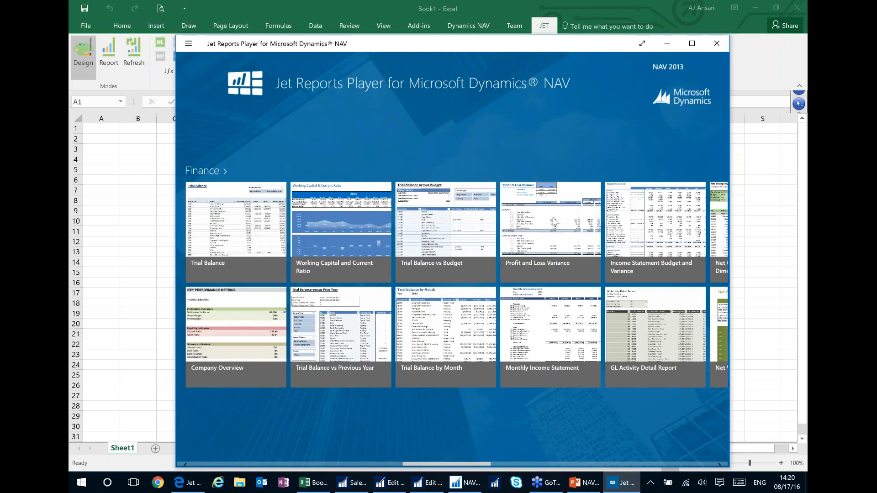
scroll(555, 223, up, 4)
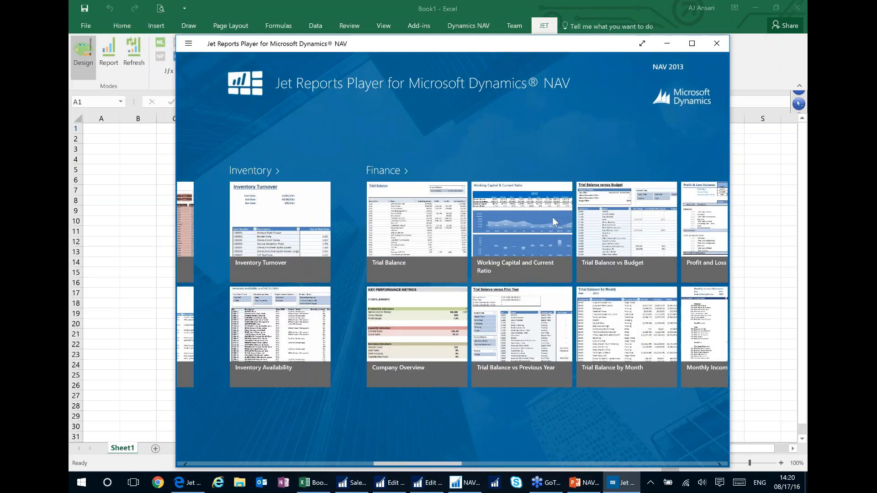
click(417, 329)
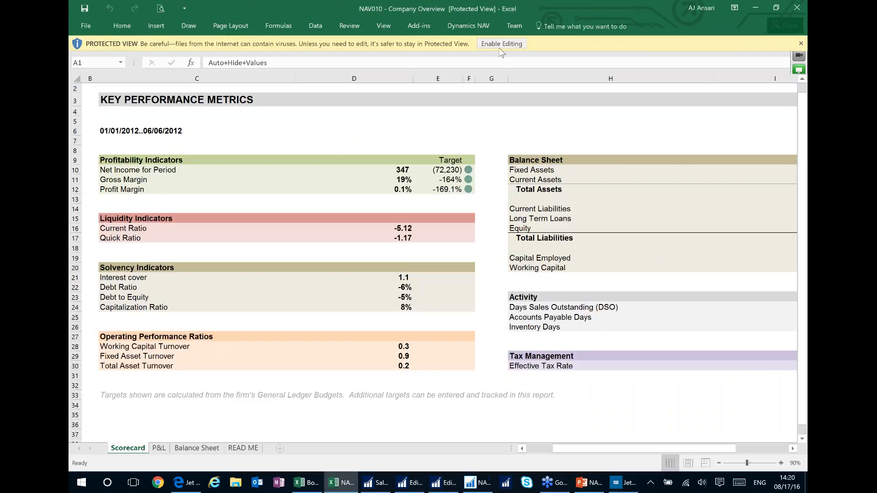
Step: Enable editing, inspect the P&L sheet's account numbers and zoom it to 70%
click(500, 48)
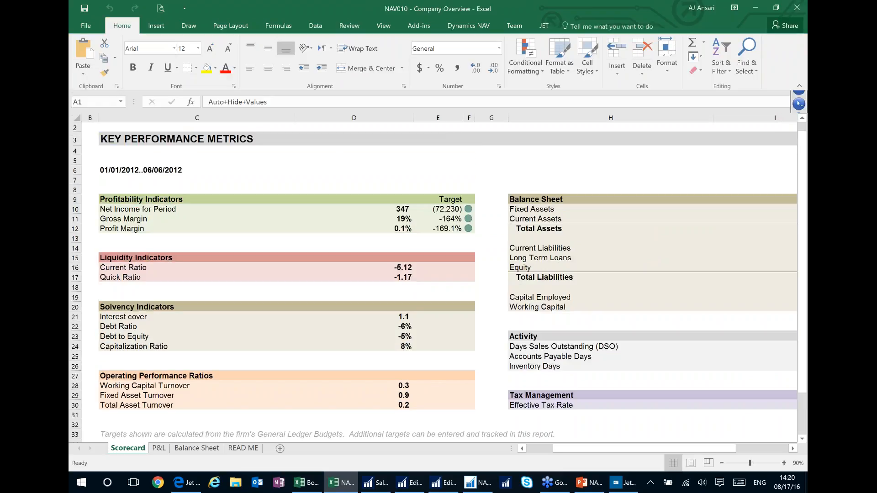
click(161, 452)
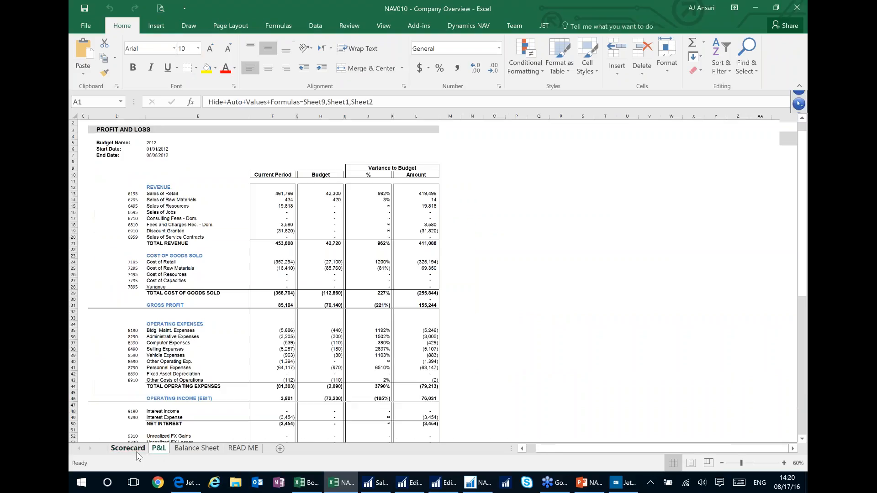
click(137, 451)
click(160, 450)
click(130, 200)
click(131, 194)
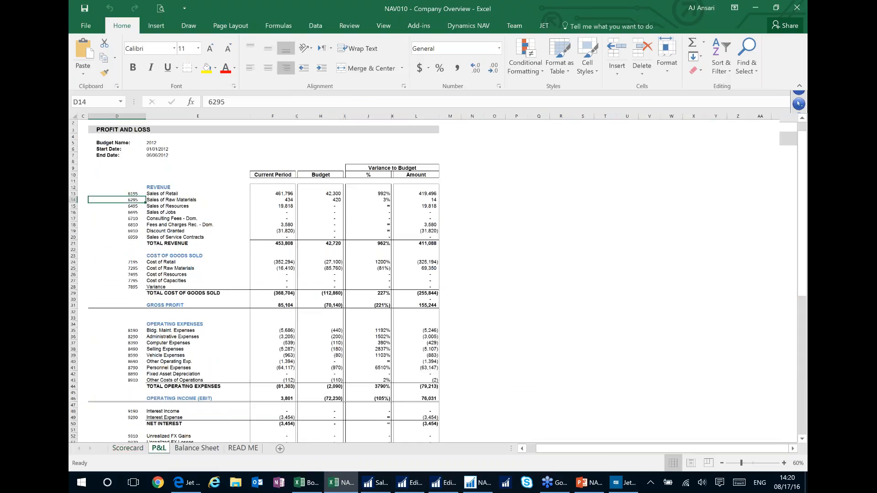
click(784, 463)
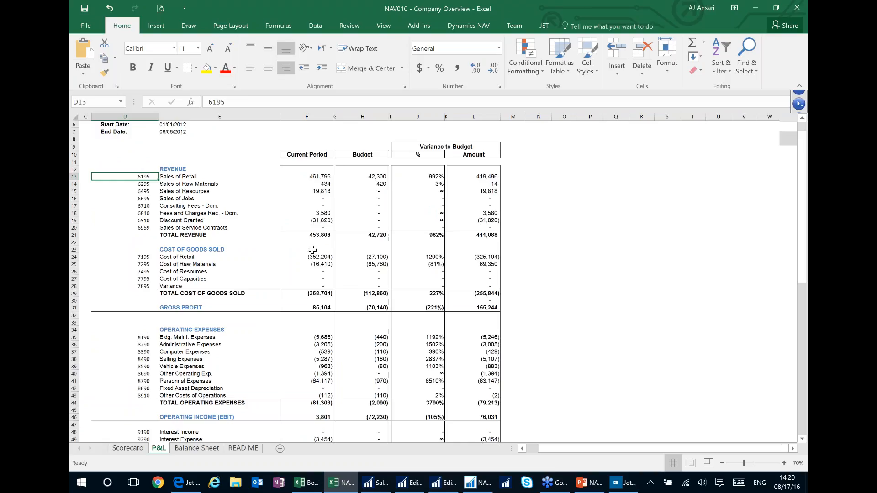
Step: Review the Balance Sheet and READ ME sheets, return to Scorecard, then close the workbook
scroll(312, 250, up, 2)
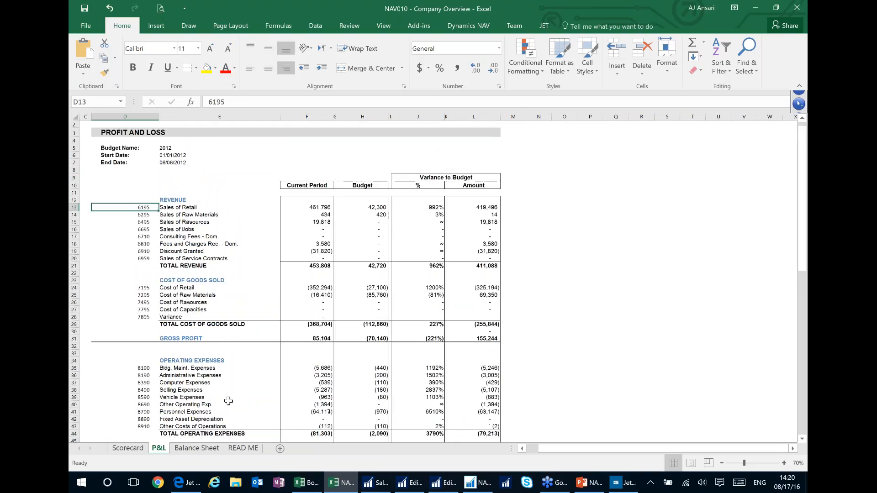
click(197, 448)
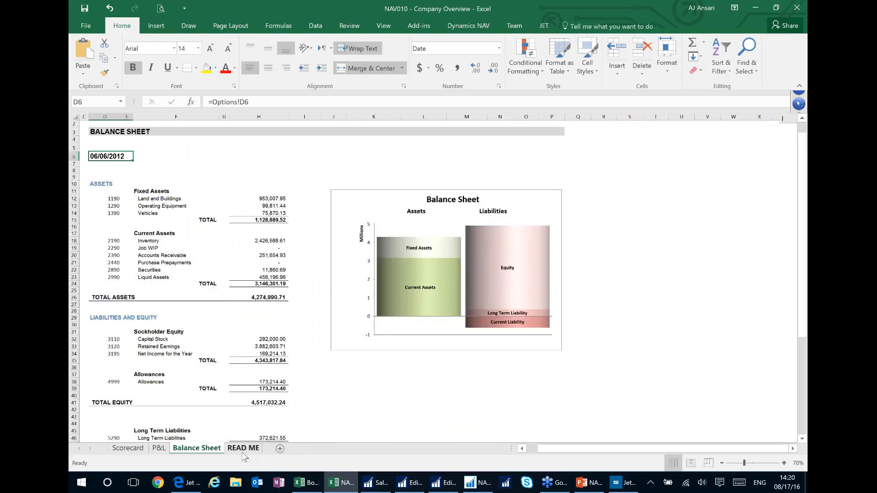
click(244, 448)
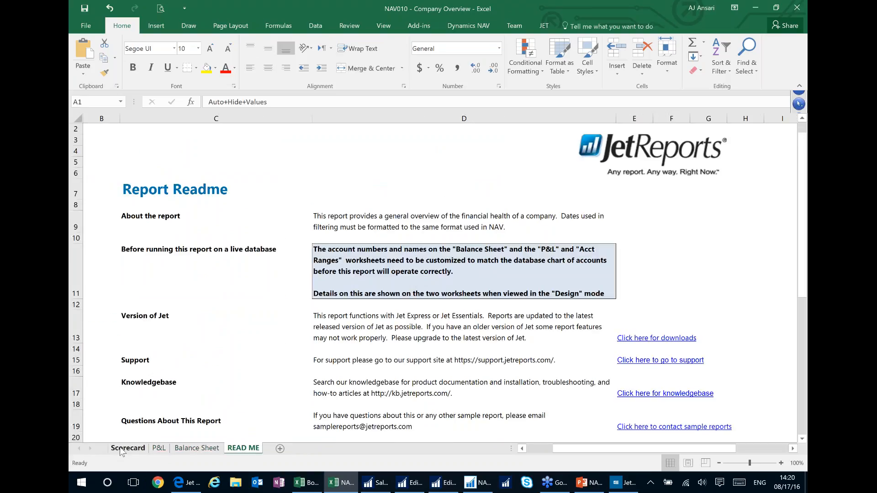
click(123, 450)
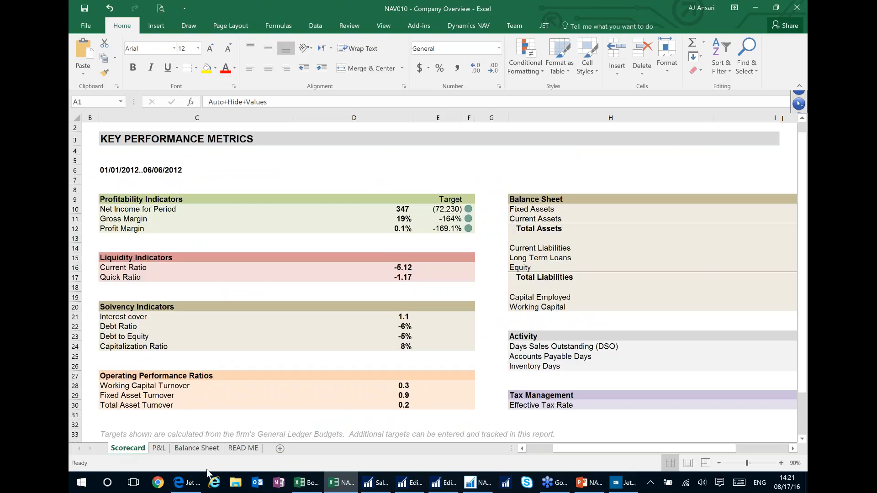
click(800, 7)
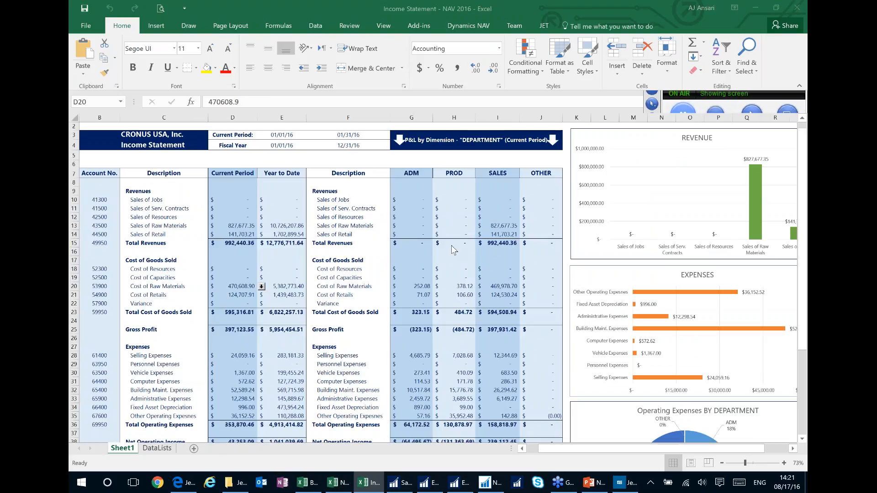
Step: With cell H15 selected, switch the Income Statement into Jet Design mode
click(453, 245)
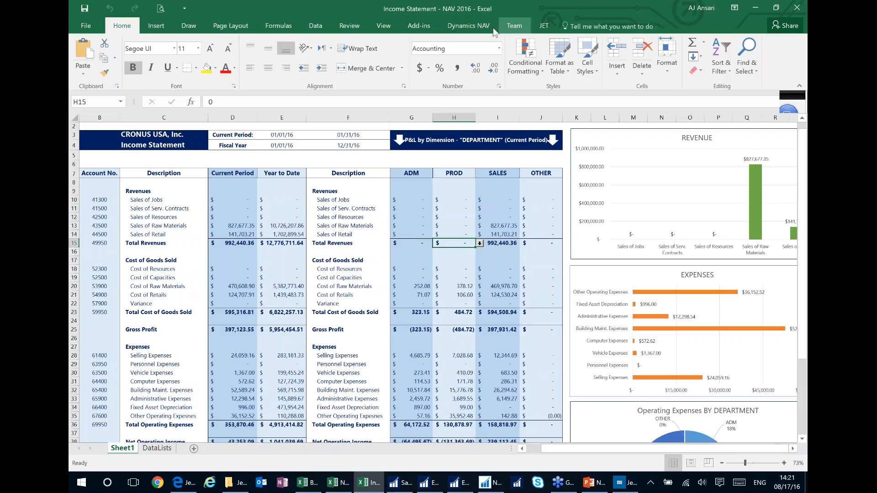
click(511, 28)
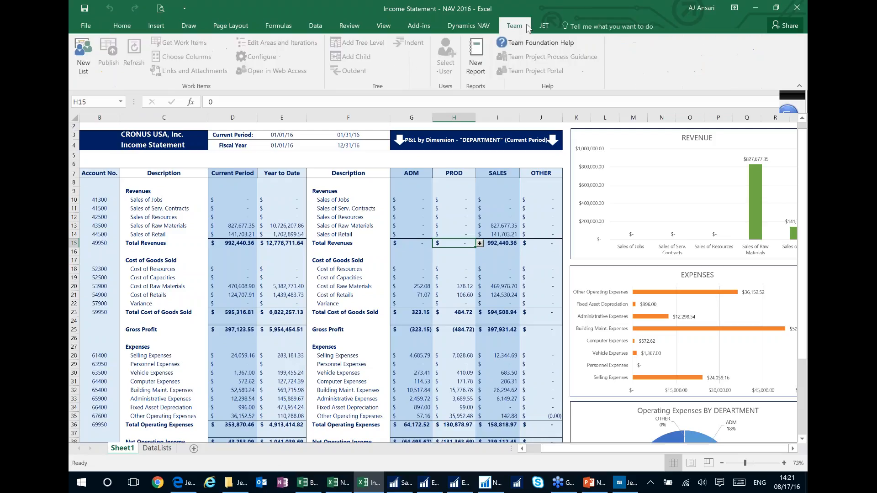
click(543, 25)
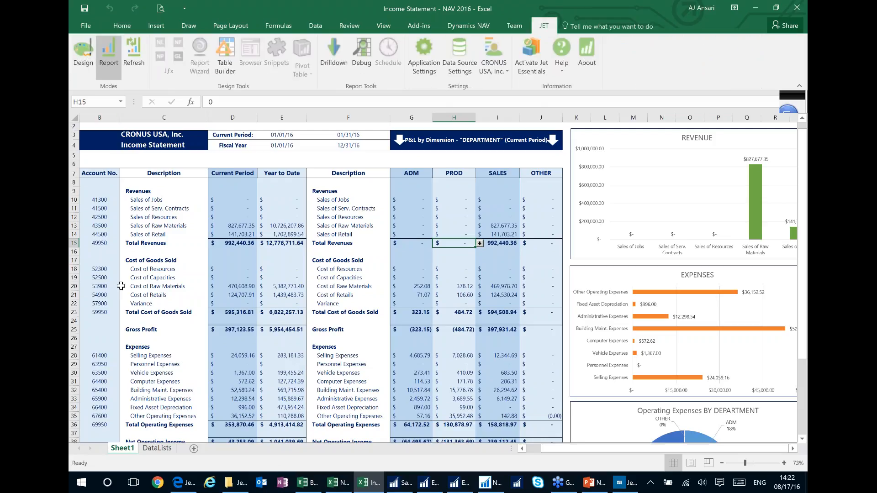
click(78, 54)
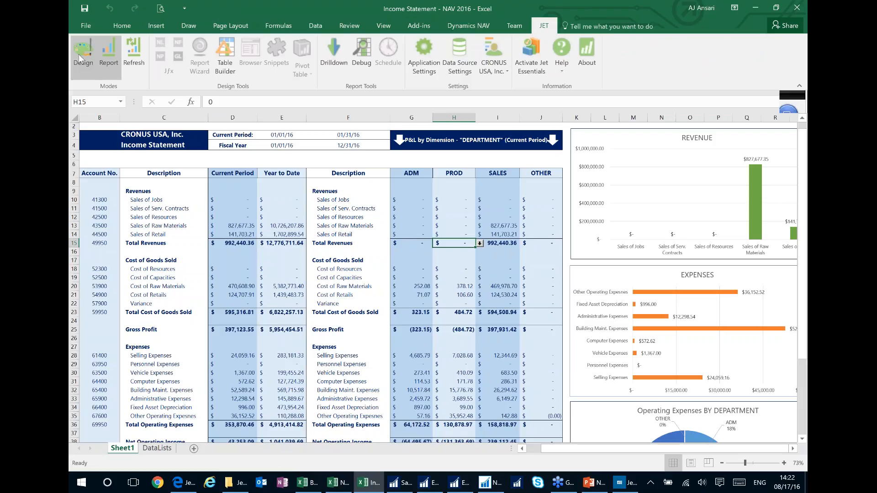
click(78, 54)
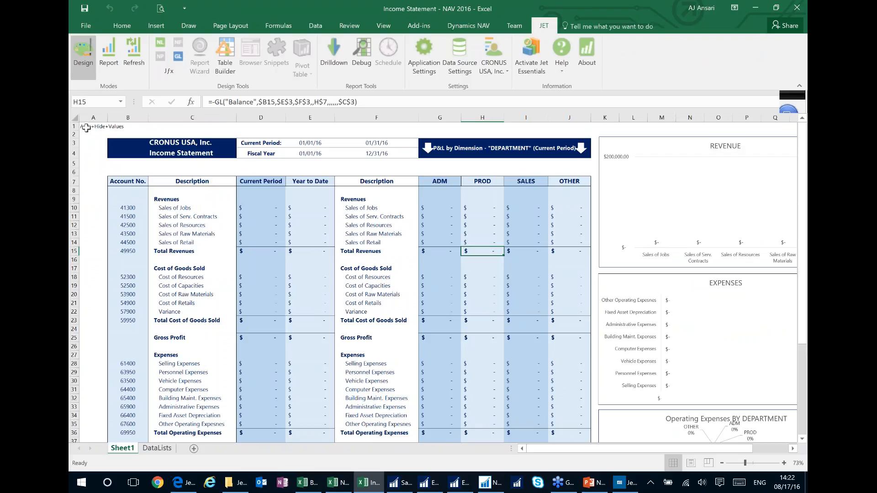
Step: Edit and re-confirm the Auto+Hide+Values option in cell A1
double_click(88, 126)
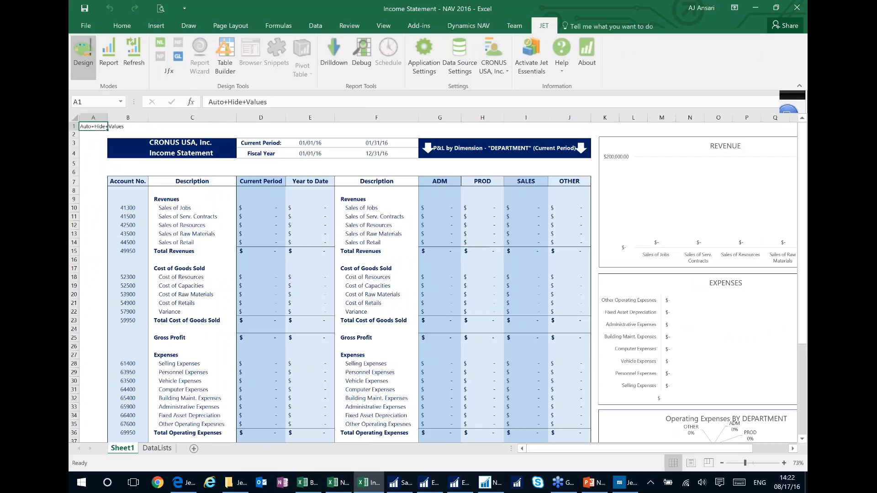
click(91, 143)
click(90, 128)
Step: Check account 41300, company C3 and period dates E3:F3, then open D10's GL formula wizard
click(133, 209)
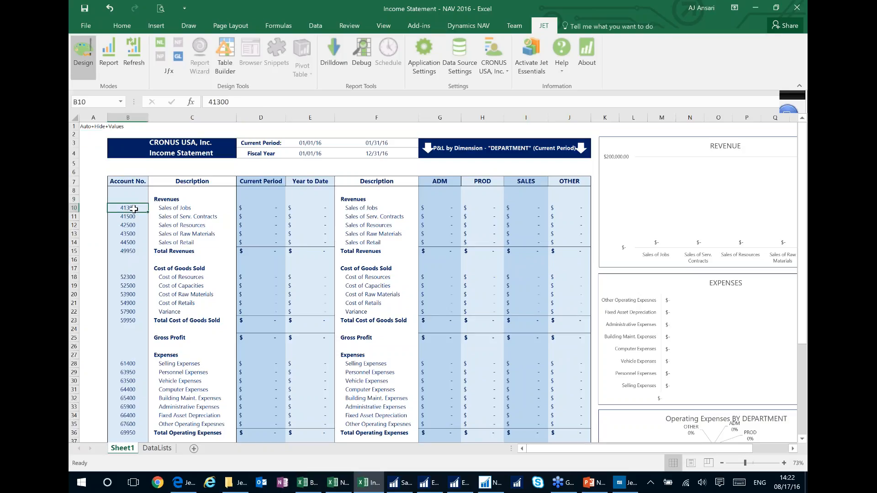
click(204, 143)
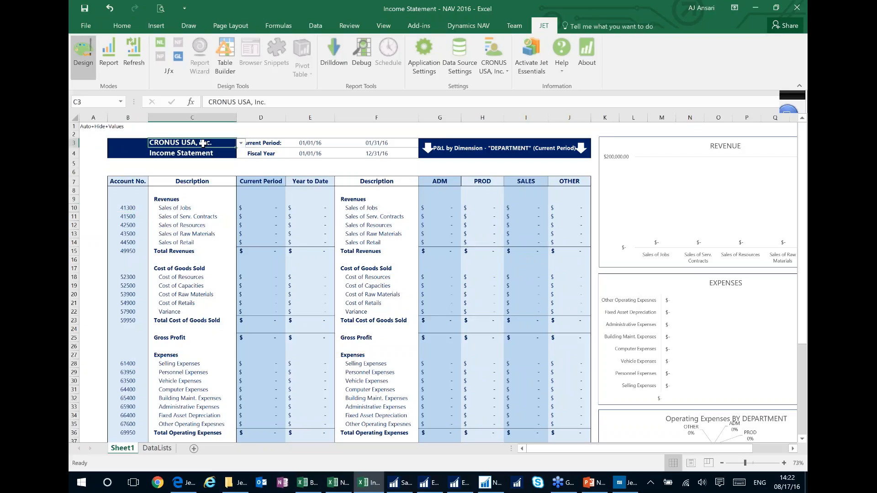
click(314, 144)
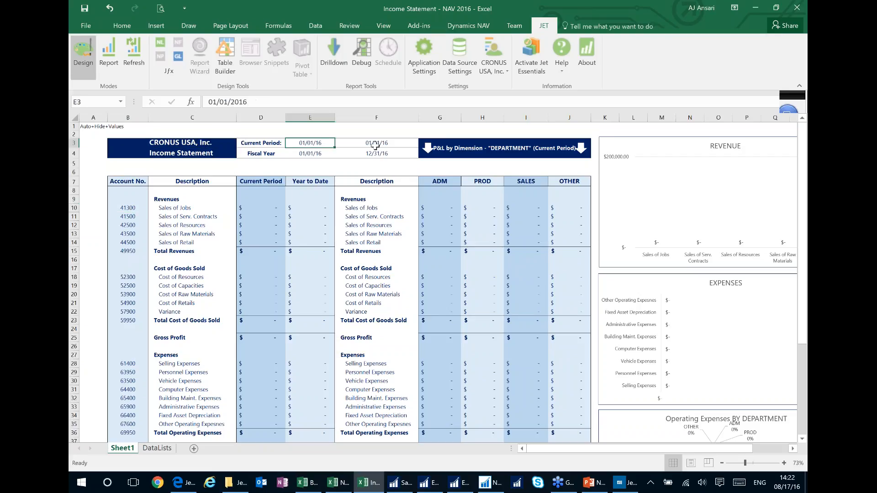
click(375, 145)
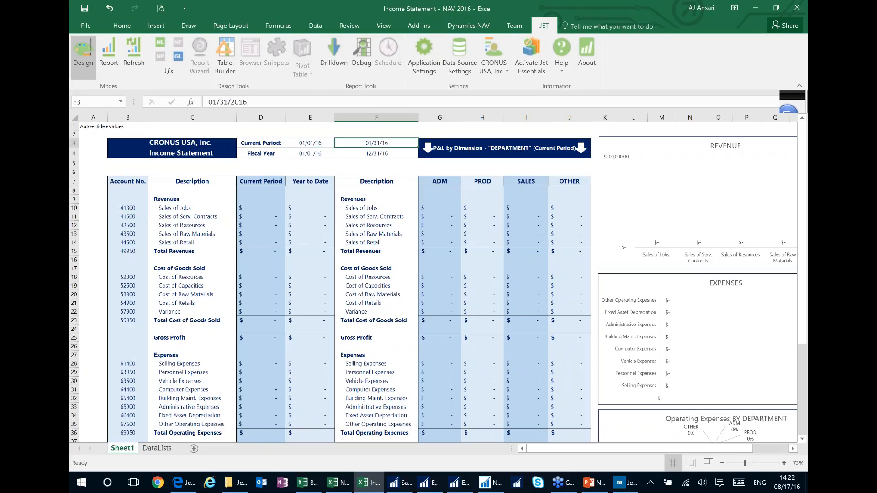
click(266, 208)
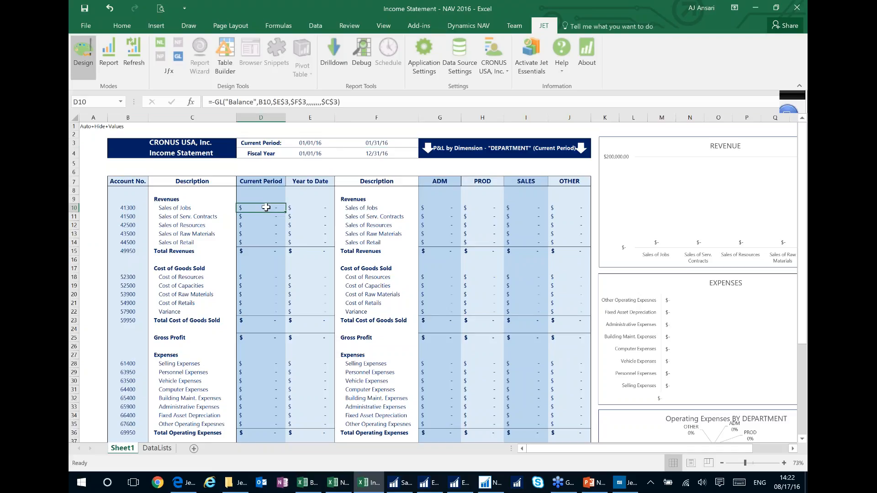
click(179, 56)
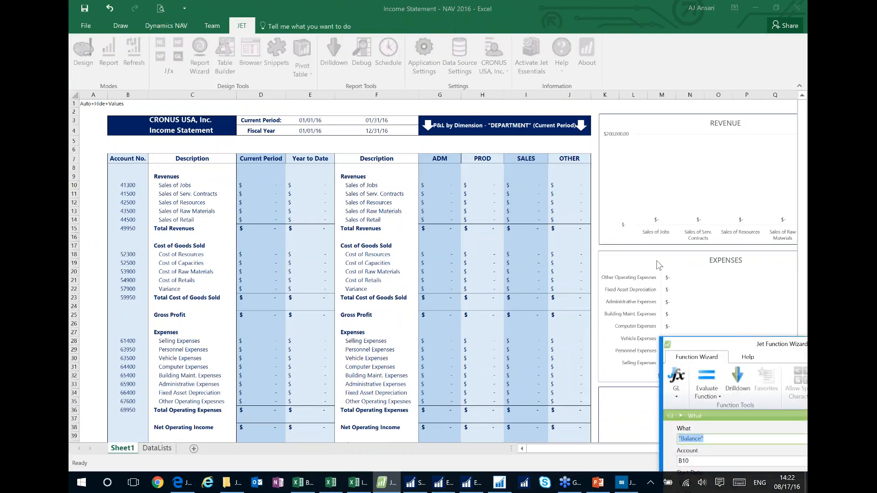
Step: Review the Balance, Department Code, Project Code and View arguments, then evaluate the GL function to 0
drag(773, 349, 540, 117)
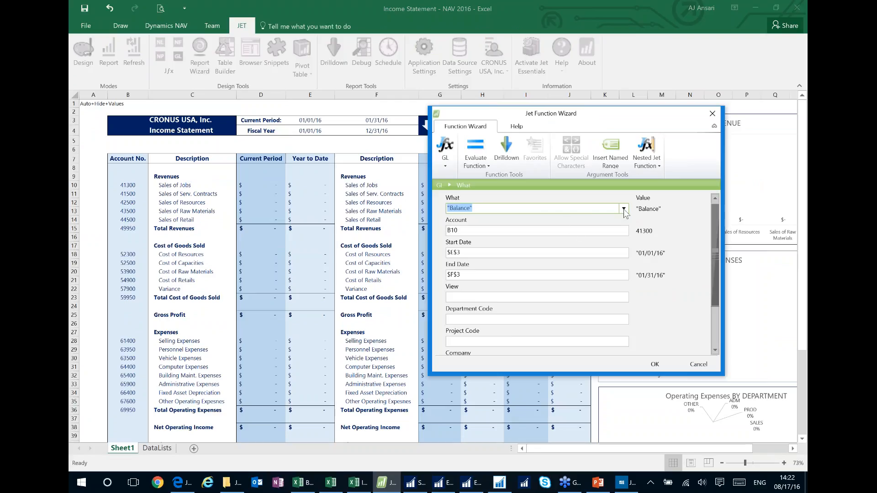
click(624, 208)
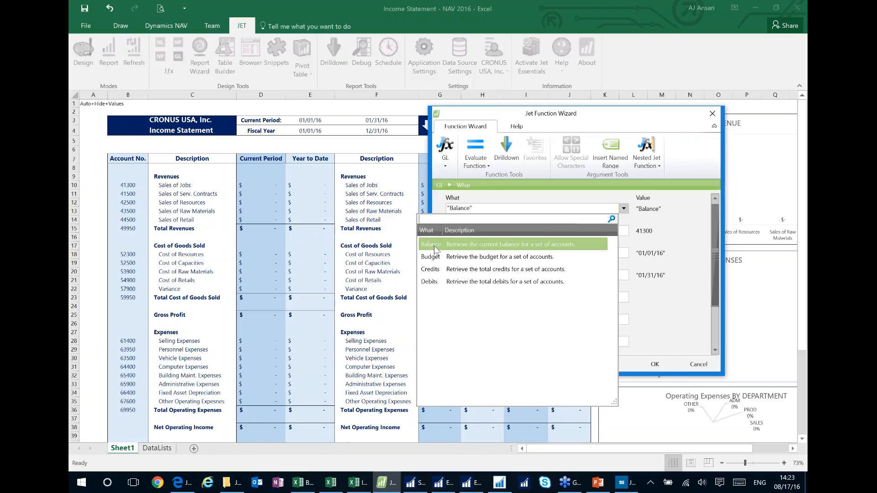
click(659, 218)
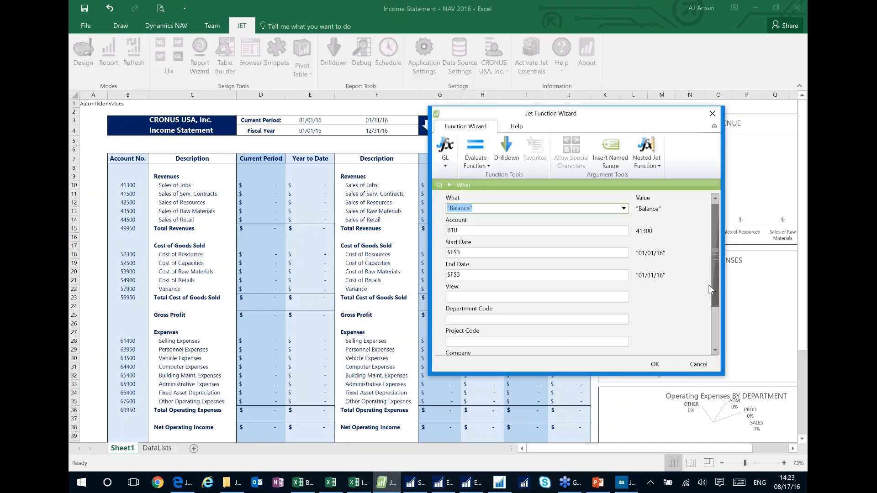
drag(716, 276, 709, 312)
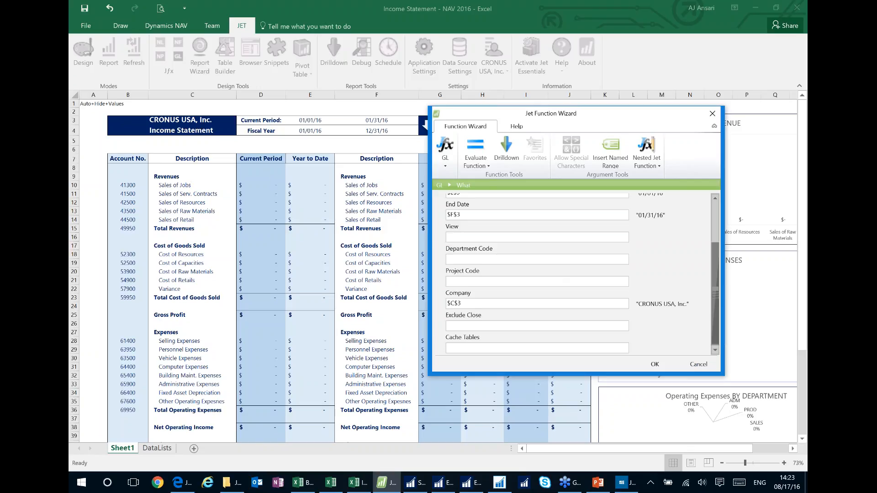
click(474, 261)
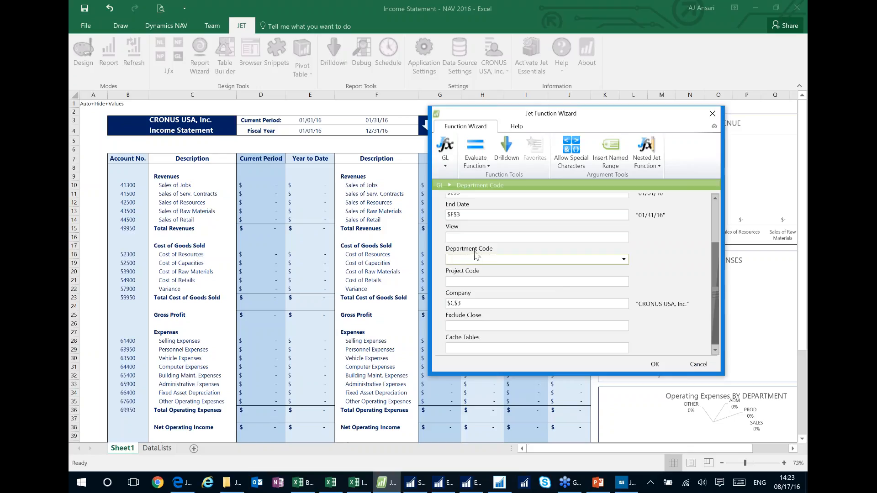
click(461, 281)
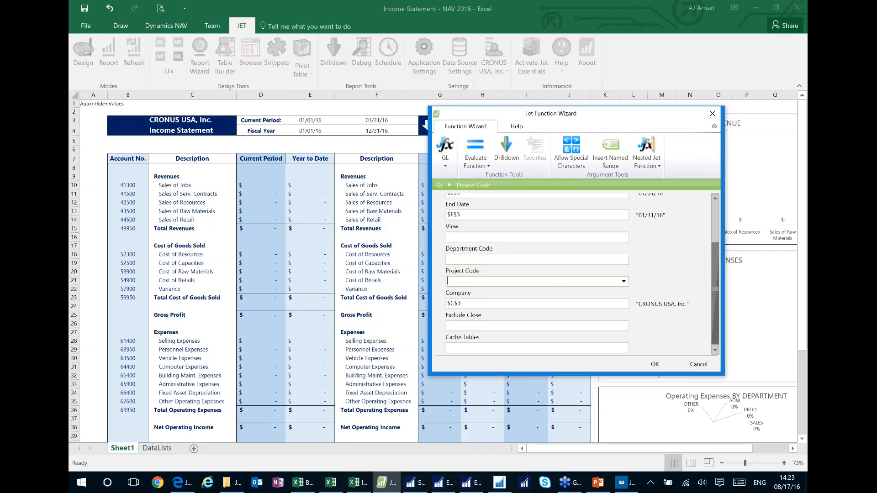
click(458, 237)
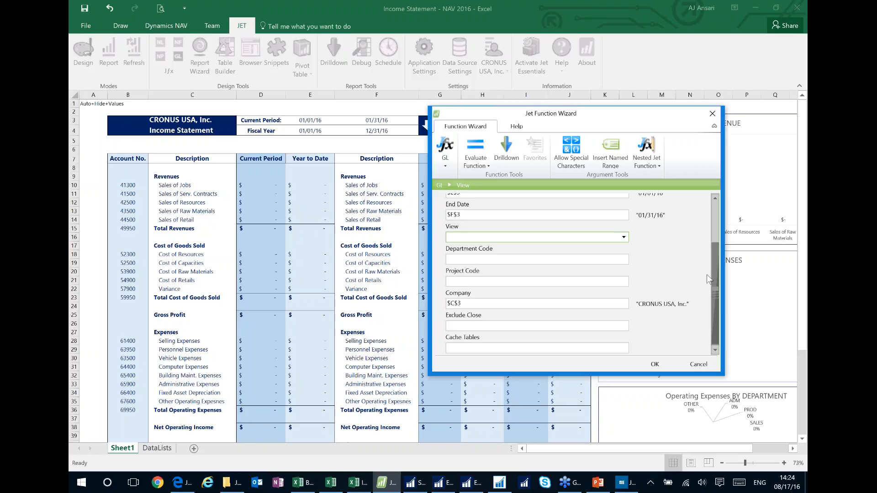
scroll(719, 237, up, 3)
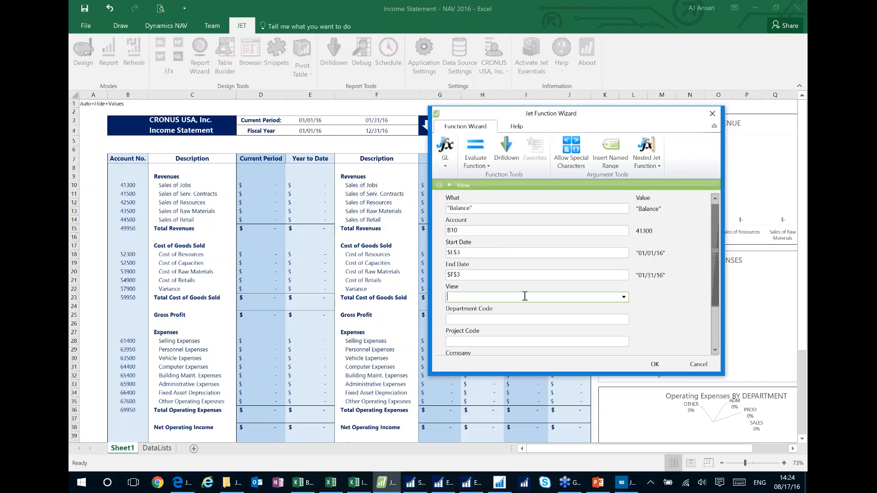
click(477, 144)
Step: Change the current period start and end dates in E3 and F3 to 2018
click(712, 116)
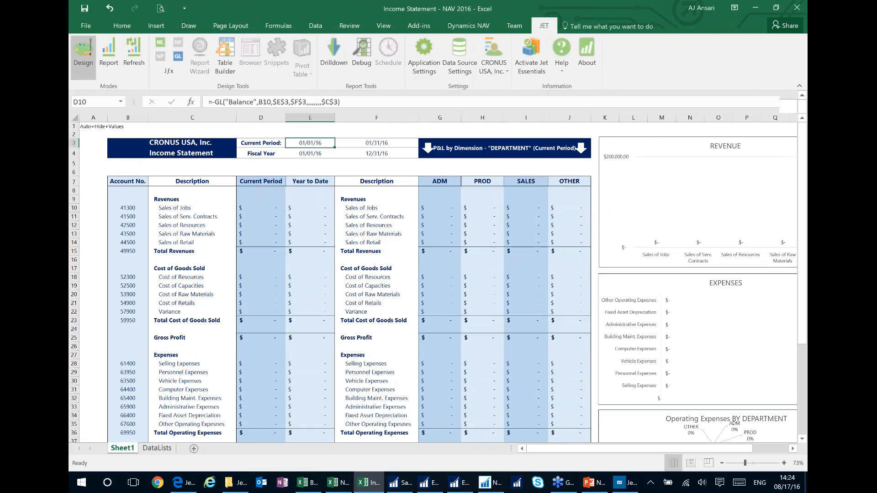
double_click(327, 144)
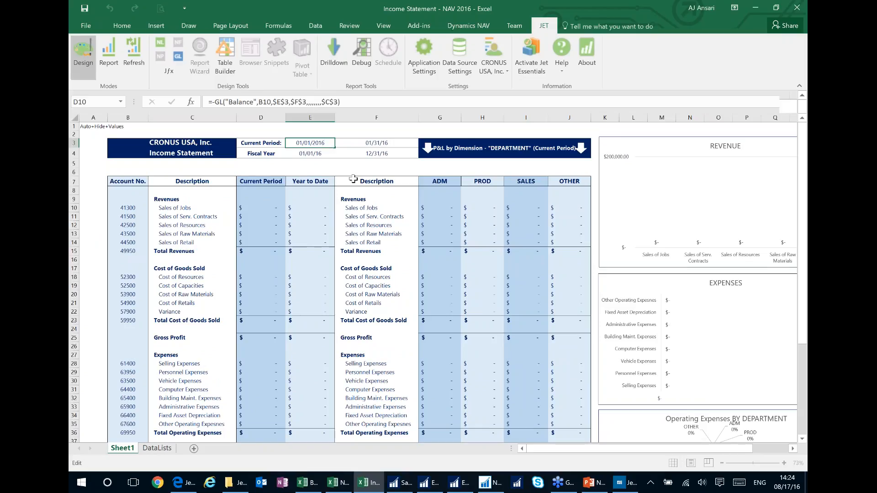
key(BackSpace)
text(8)
key(Tab)
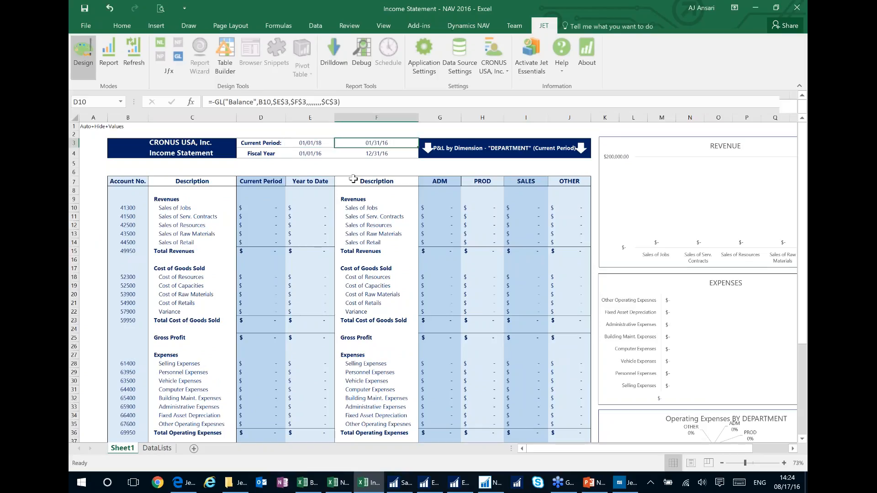
double_click(390, 143)
key(BackSpace)
text(8)
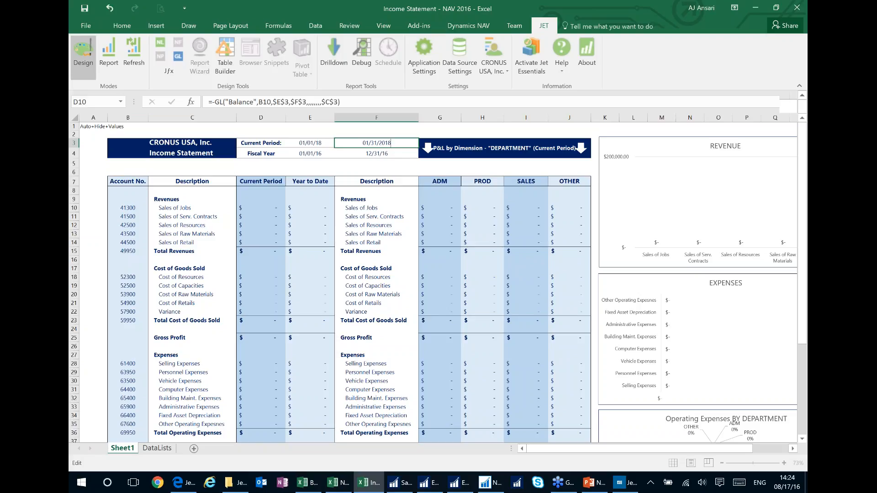
click(324, 154)
Step: Change the fiscal year dates in E4 and F4 to 2018, ending 12/31/18
double_click(324, 154)
key(BackSpace)
text(8)
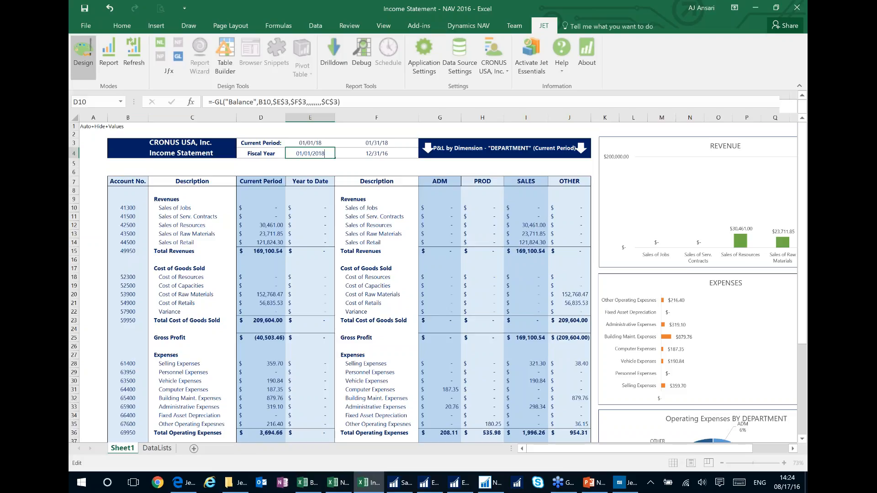
click(391, 155)
double_click(392, 155)
key(BackSpace)
text(8)
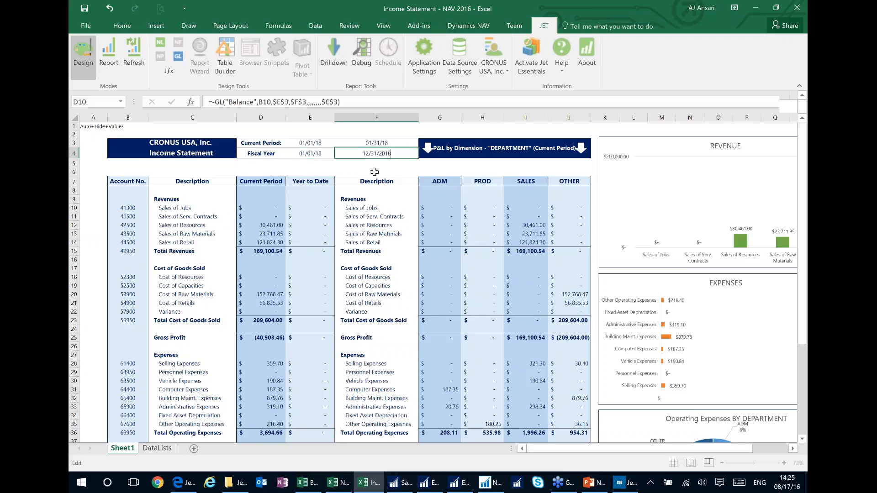
key(Return)
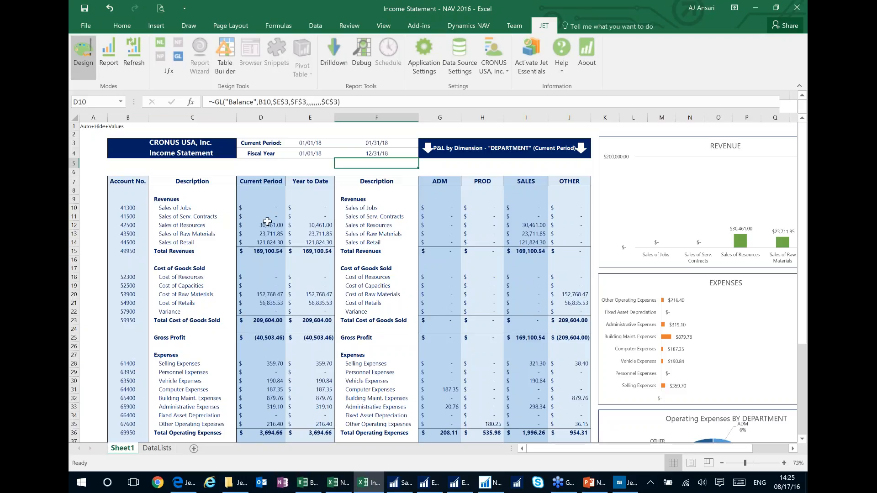
Step: Review the GL formulas for Sales of Resources, Raw Materials and Retail
click(267, 224)
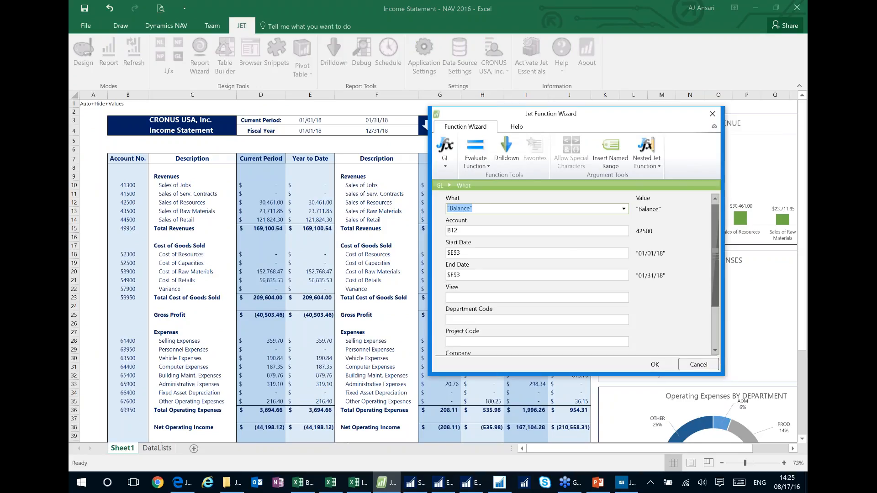
click(698, 365)
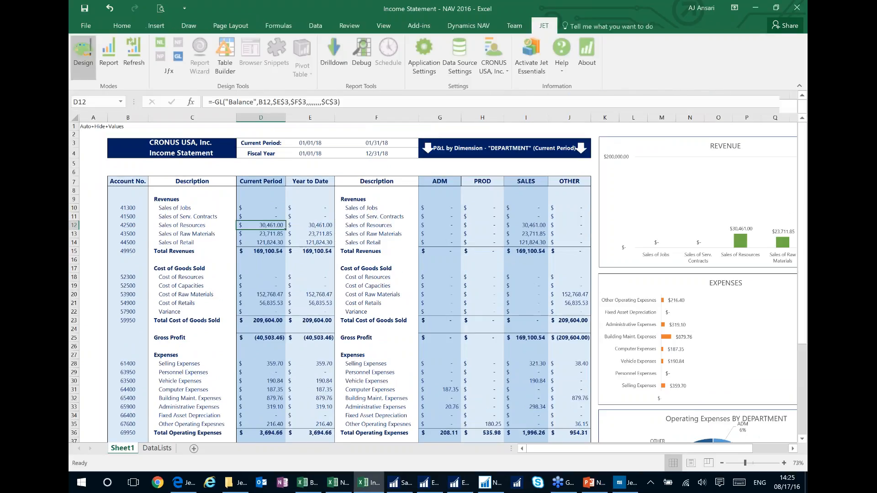
click(267, 235)
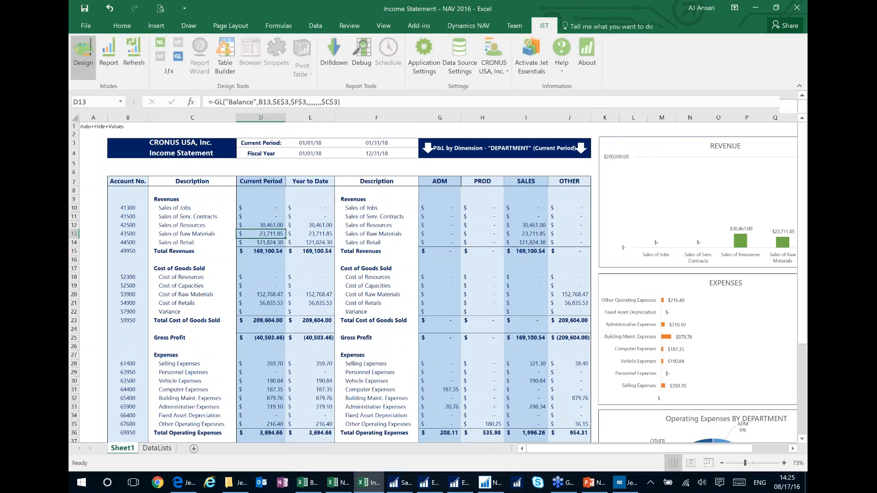
click(261, 245)
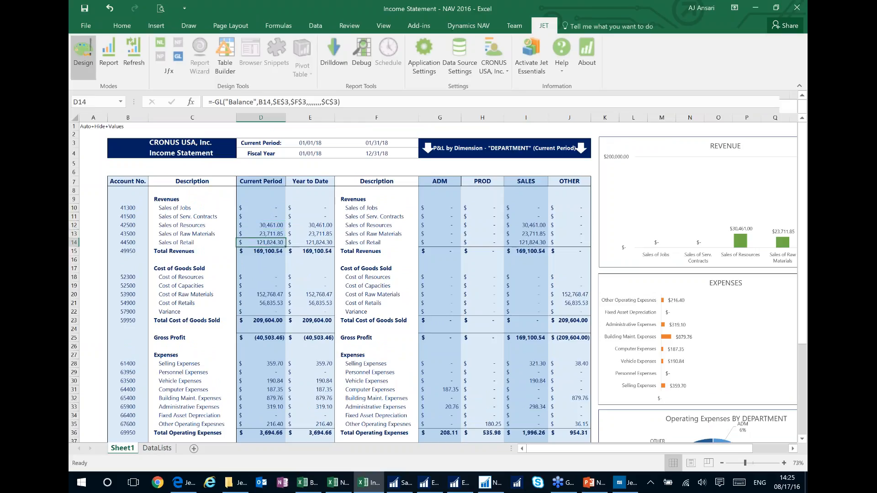
click(269, 219)
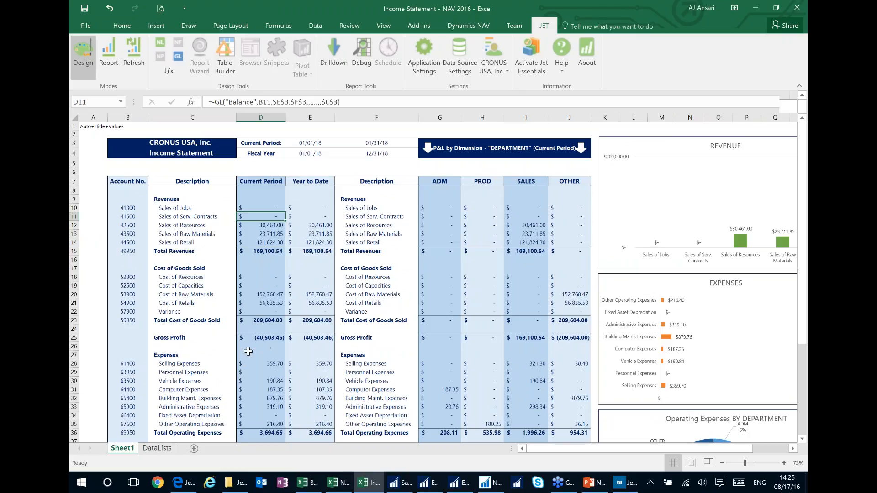
click(263, 338)
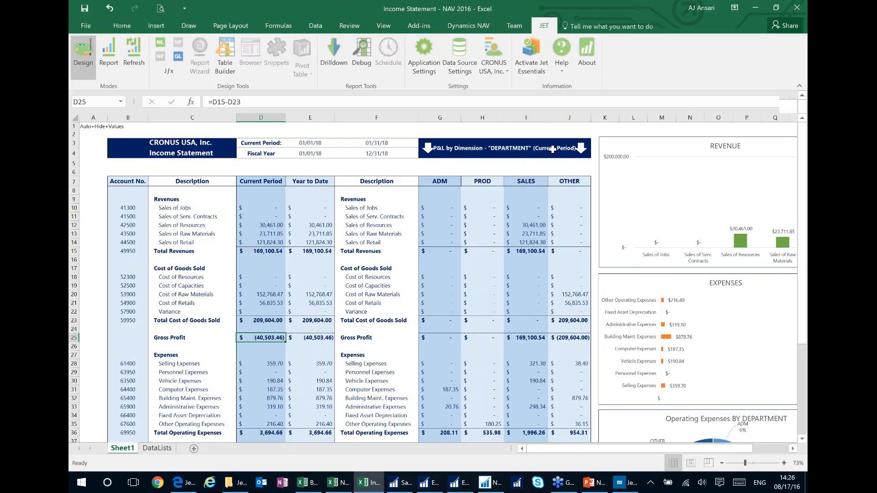
click(533, 224)
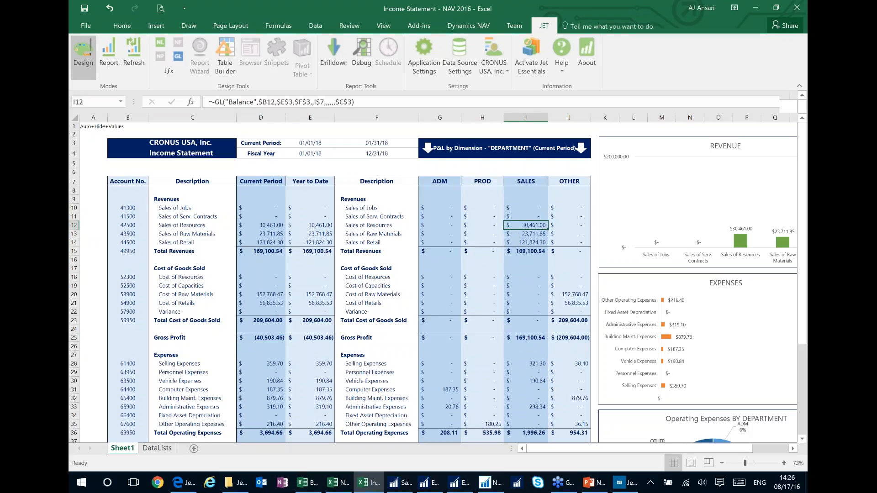
click(178, 57)
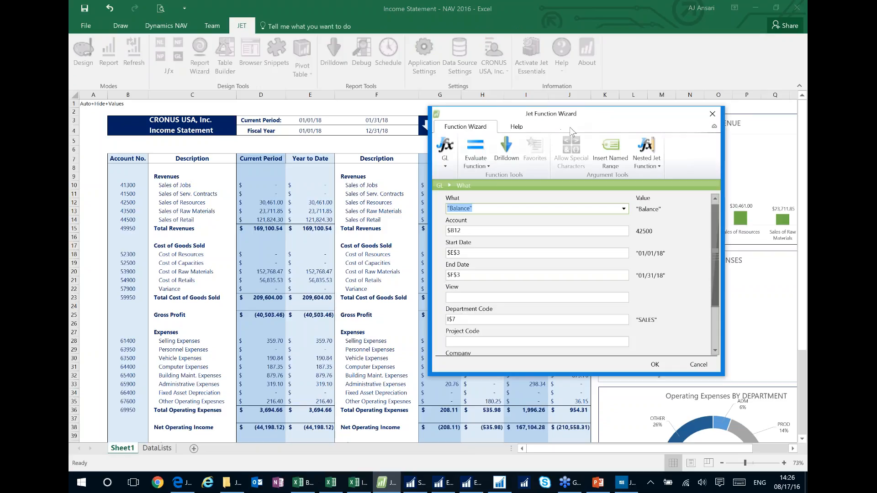
drag(569, 127, 331, 224)
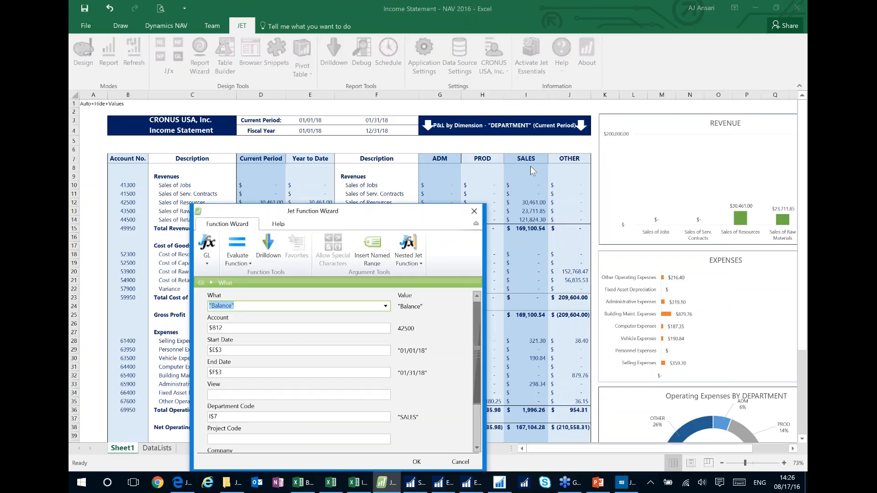
click(473, 213)
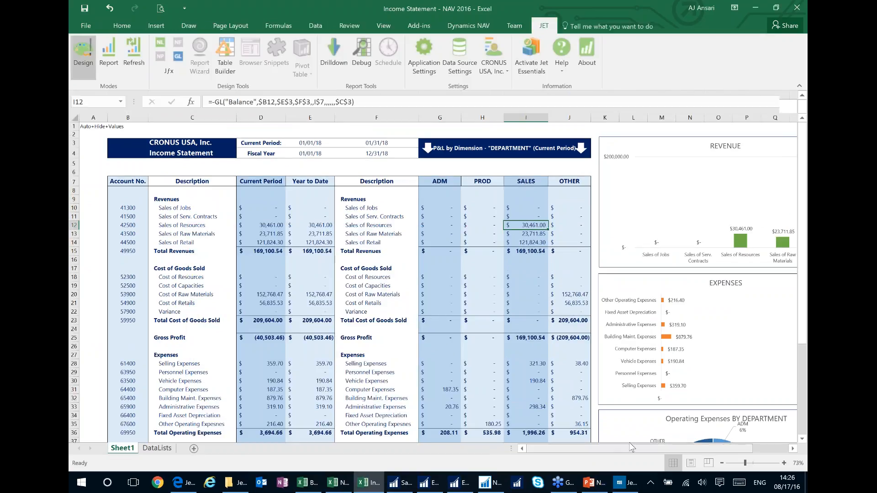
scroll(632, 447, right, 3)
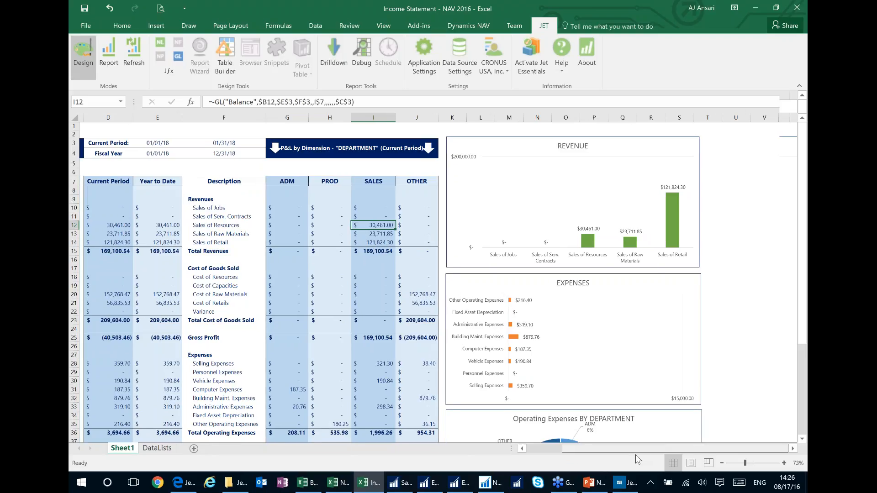
scroll(635, 454, left, 1)
scroll(635, 454, right, 1)
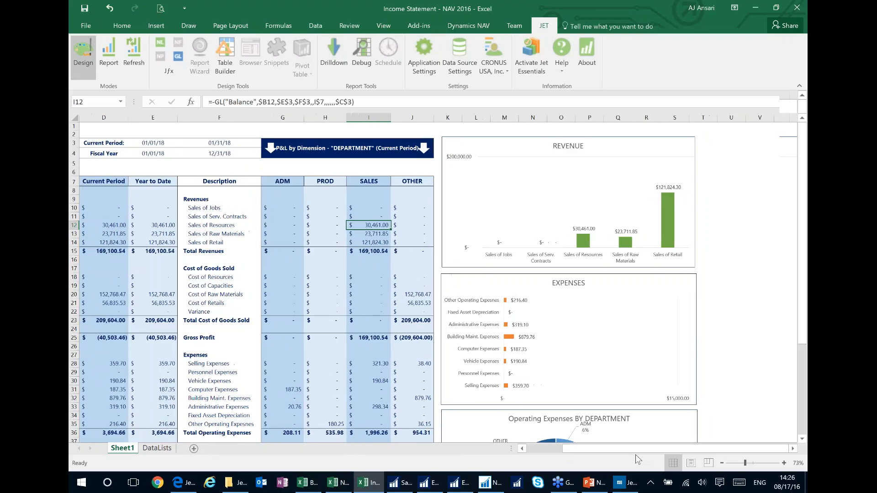
drag(631, 451, 572, 459)
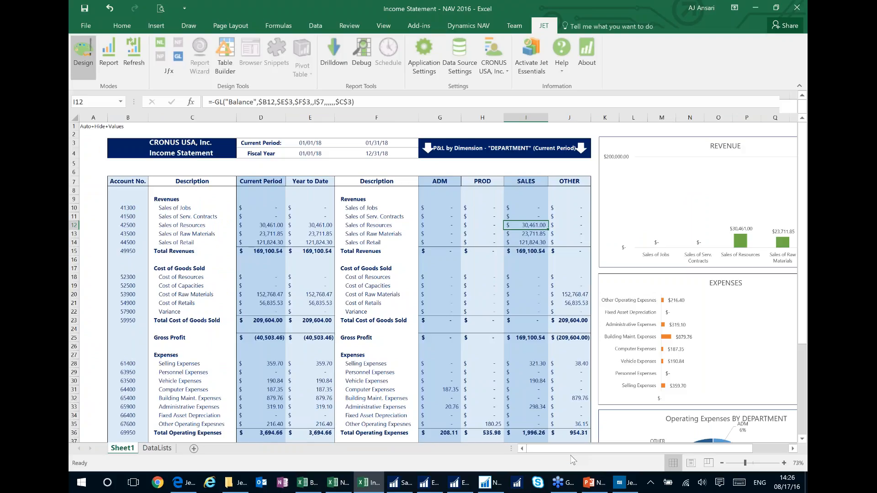
click(108, 65)
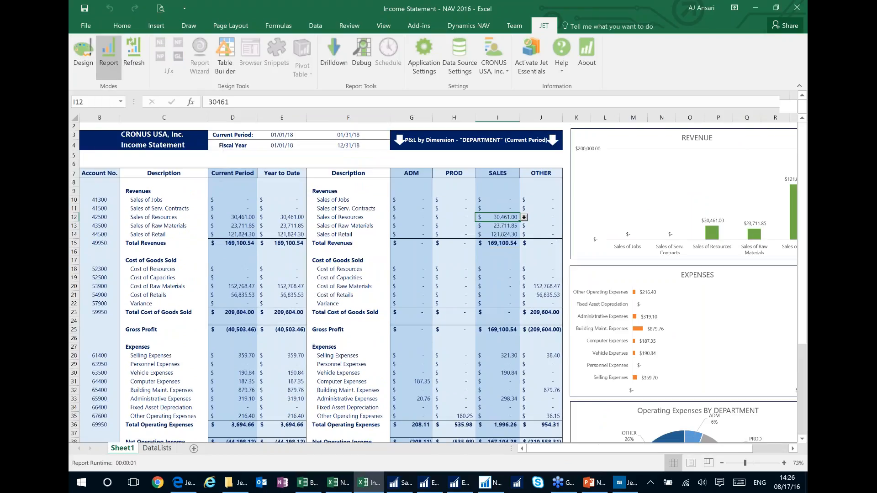
click(233, 218)
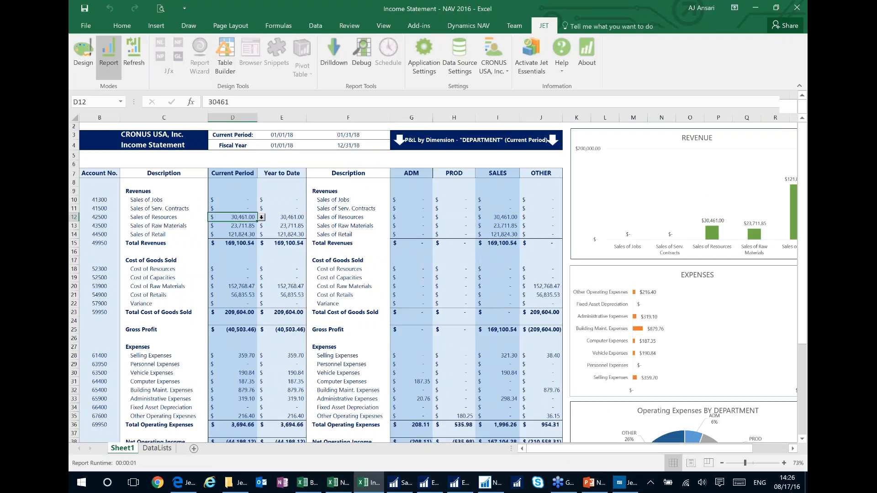
click(262, 218)
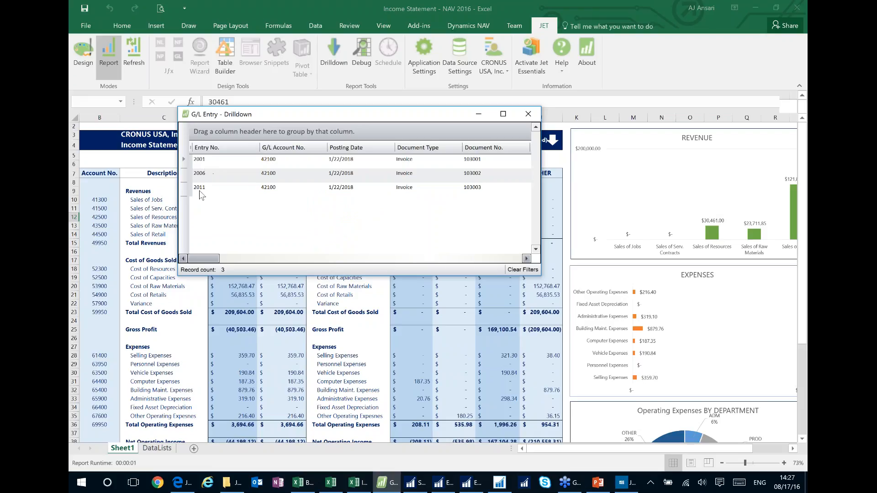
drag(204, 262, 186, 273)
click(528, 115)
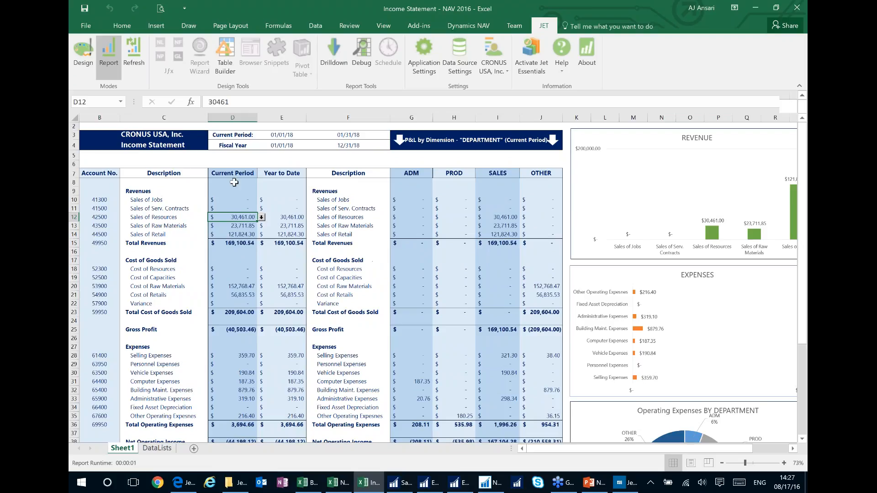
Step: Open the company dropdown in C3 and close it without changing the company
click(174, 135)
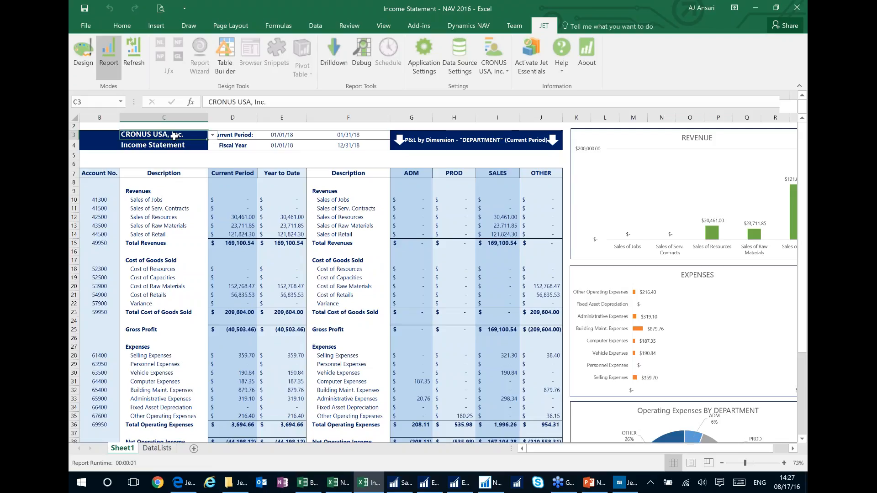
key(alt+Down)
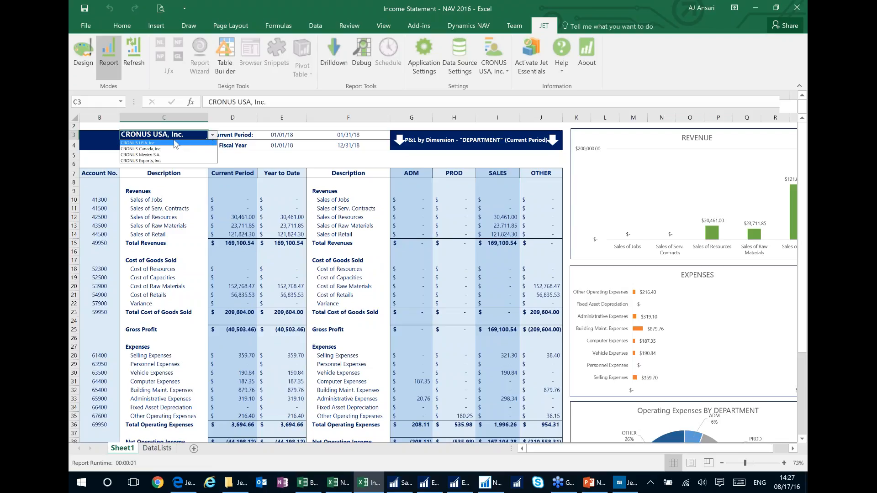
click(247, 161)
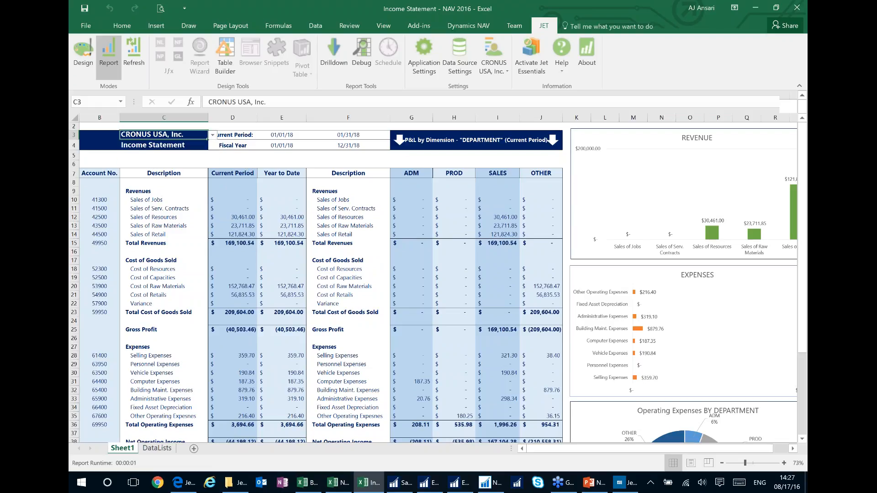
click(213, 134)
click(212, 135)
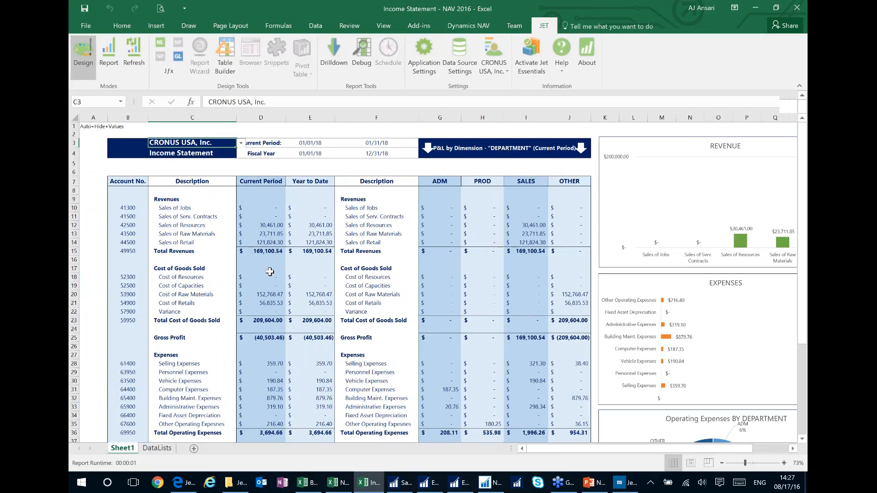
Step: View the company names on the DataLists sheet, then return to Sheet1
click(169, 451)
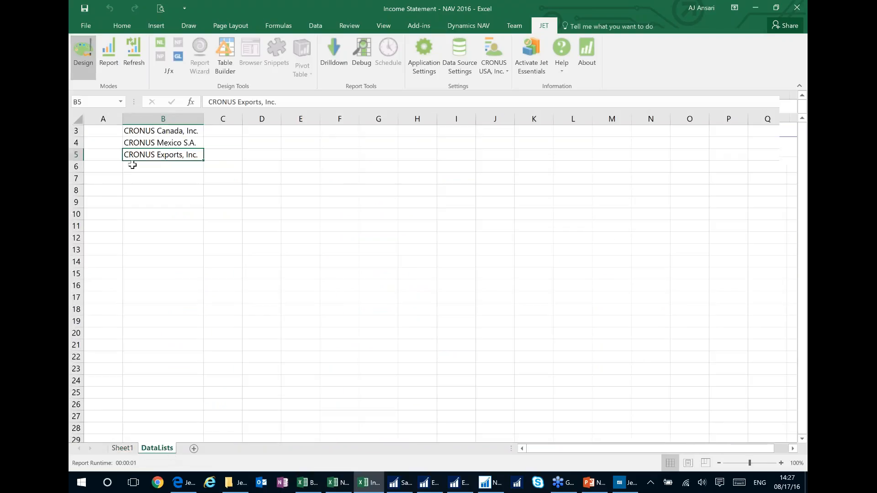
scroll(132, 165, up, 1)
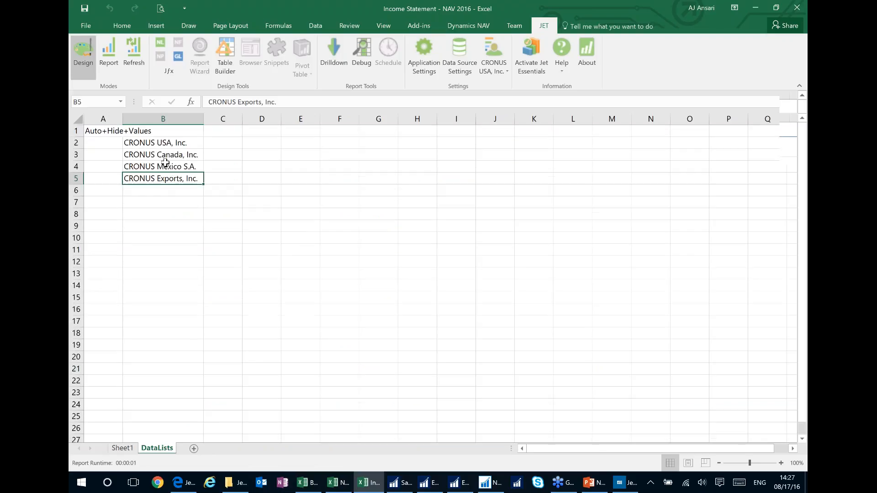
click(131, 439)
click(123, 448)
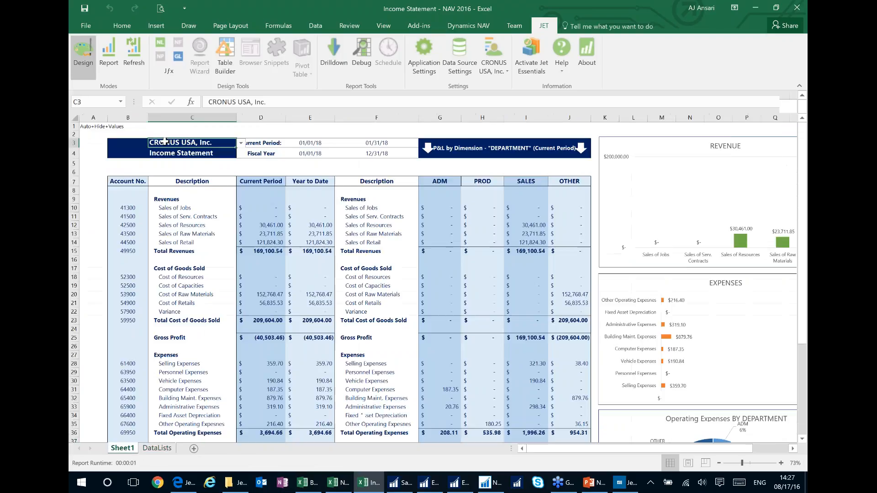
click(121, 26)
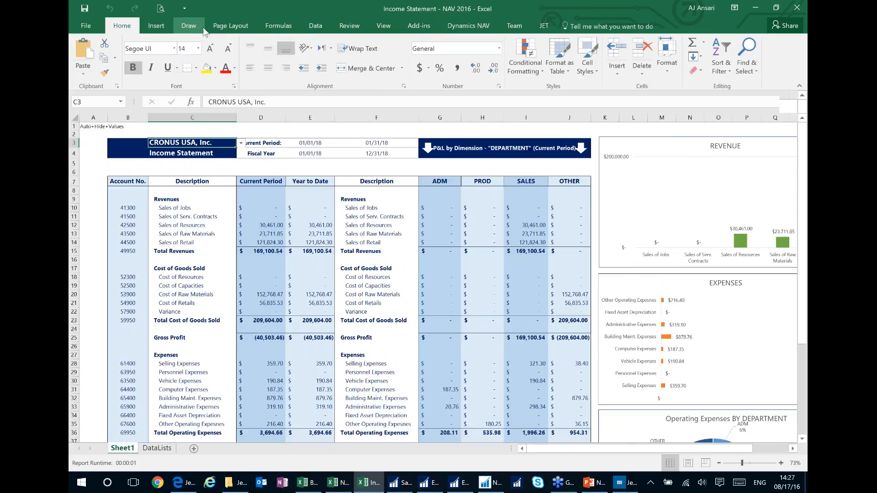
click(324, 25)
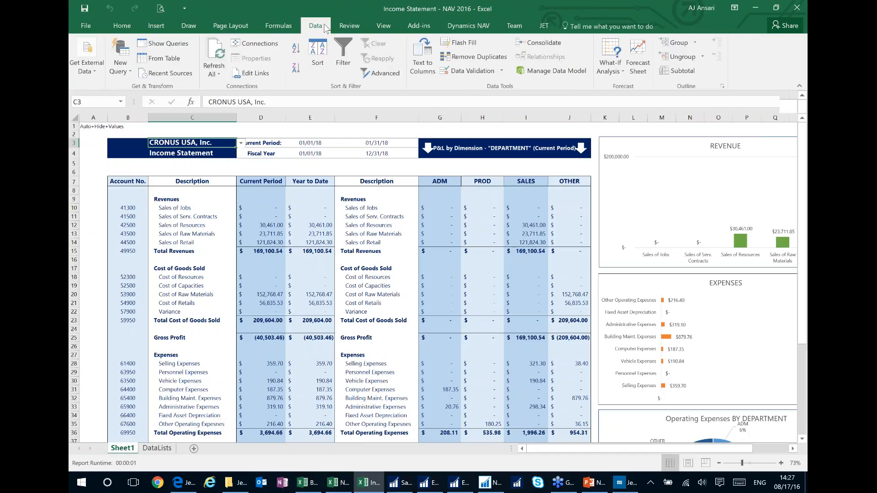
click(459, 73)
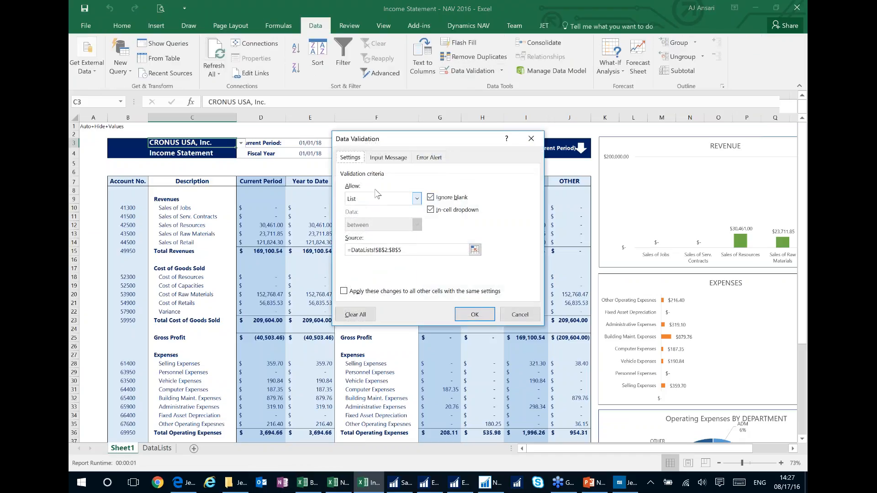
click(416, 200)
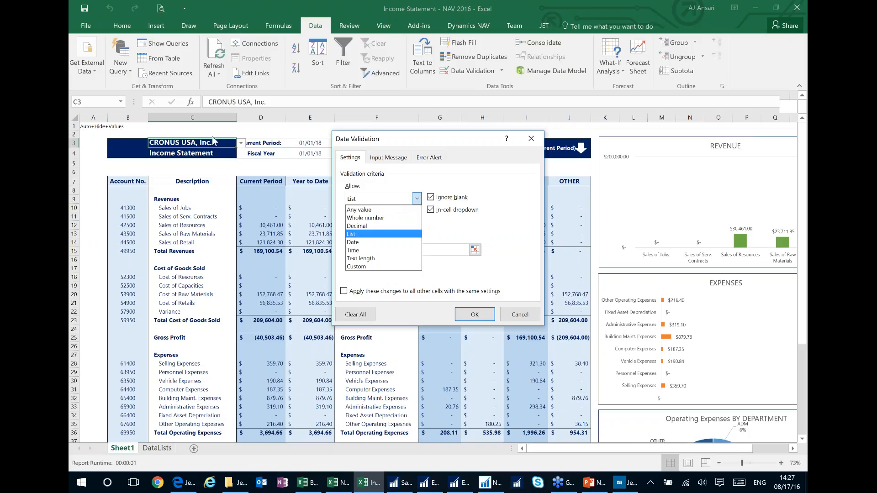
click(431, 173)
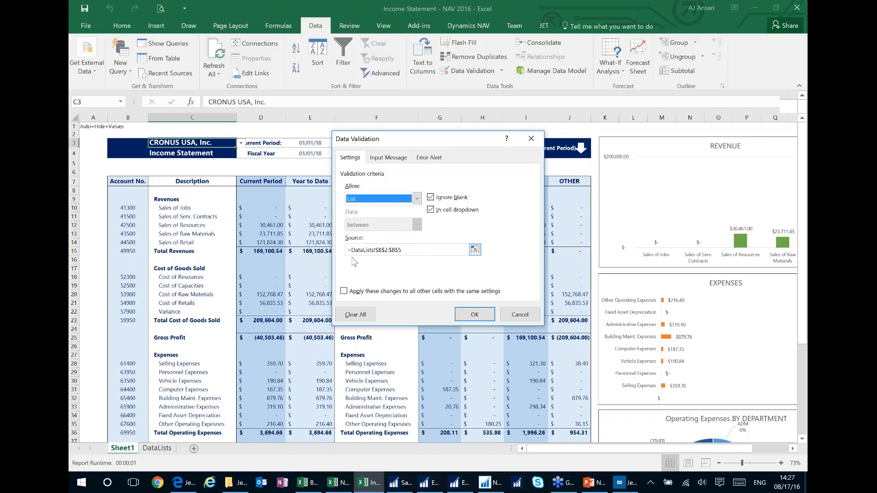
click(475, 250)
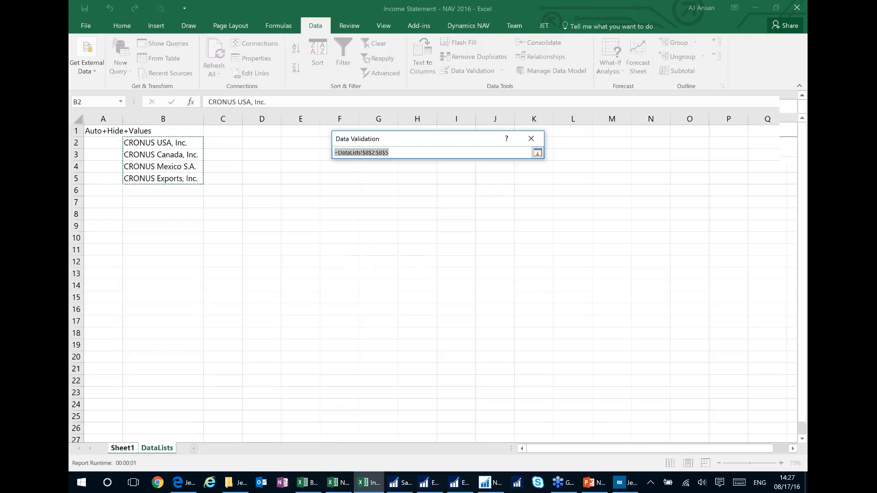
click(531, 139)
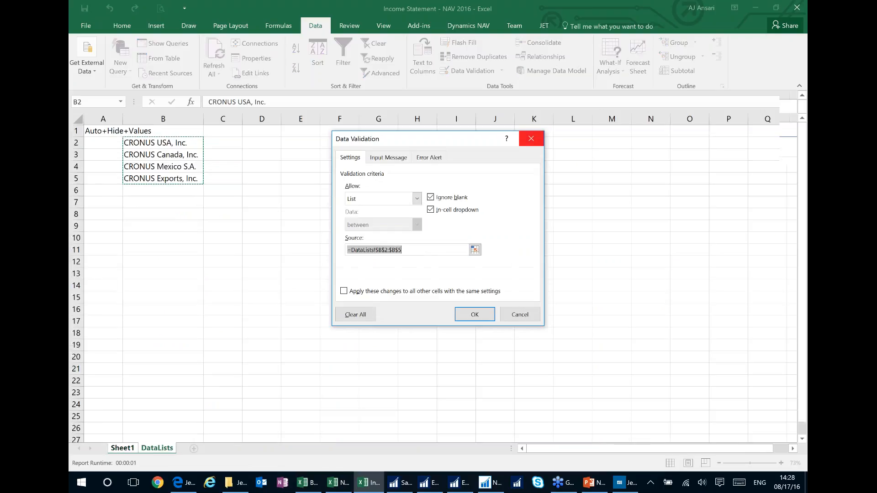
click(514, 315)
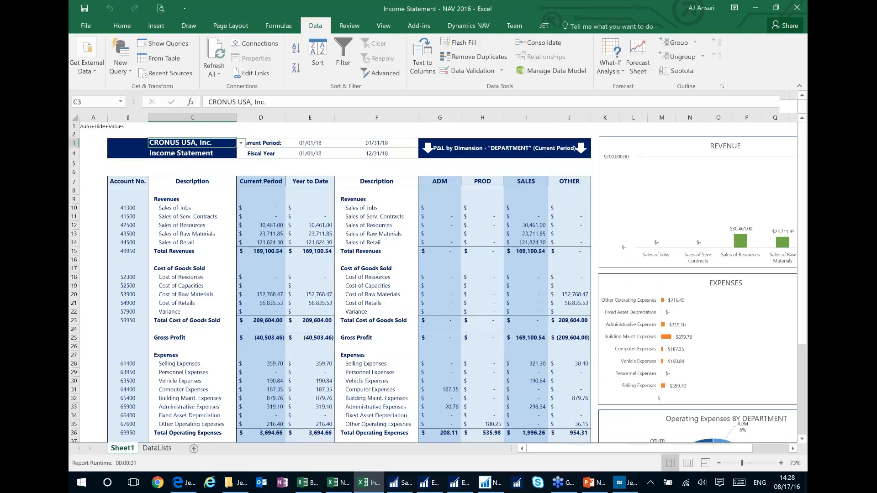
click(99, 171)
click(125, 169)
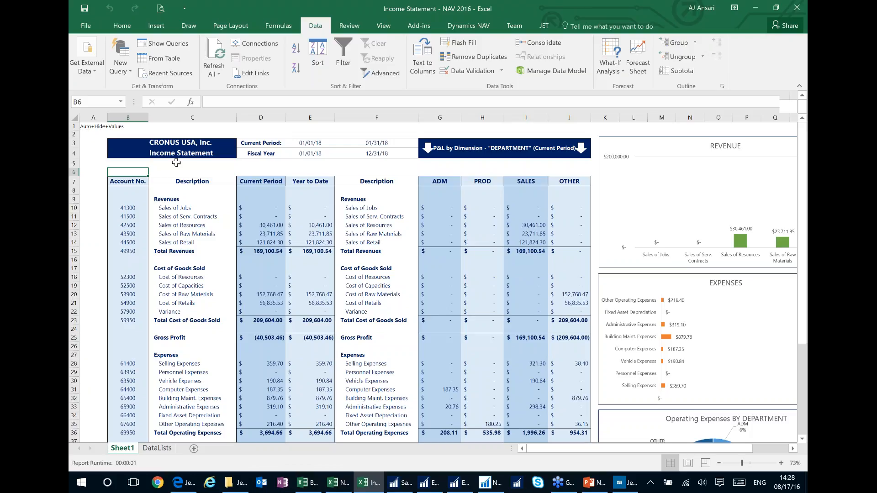
click(201, 143)
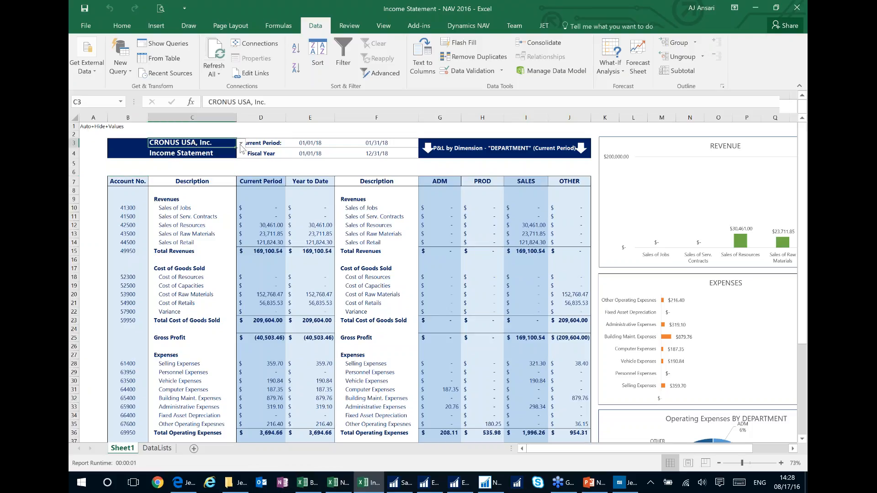
click(241, 144)
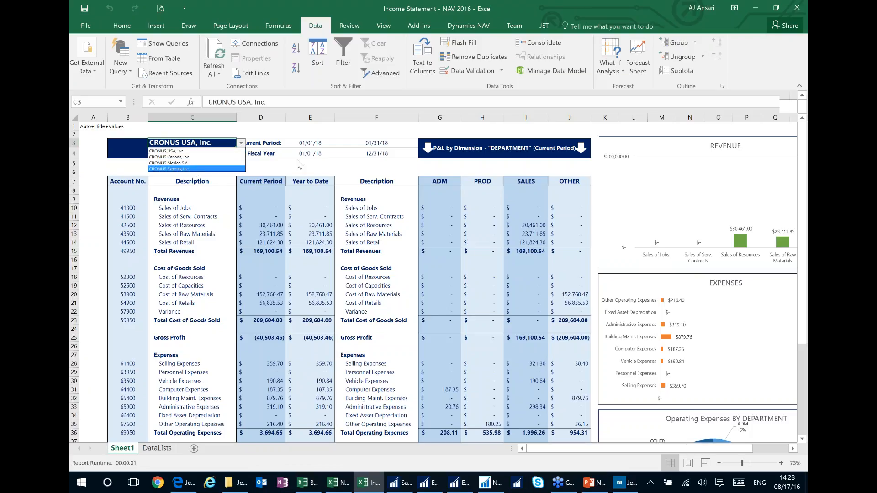
key(Escape)
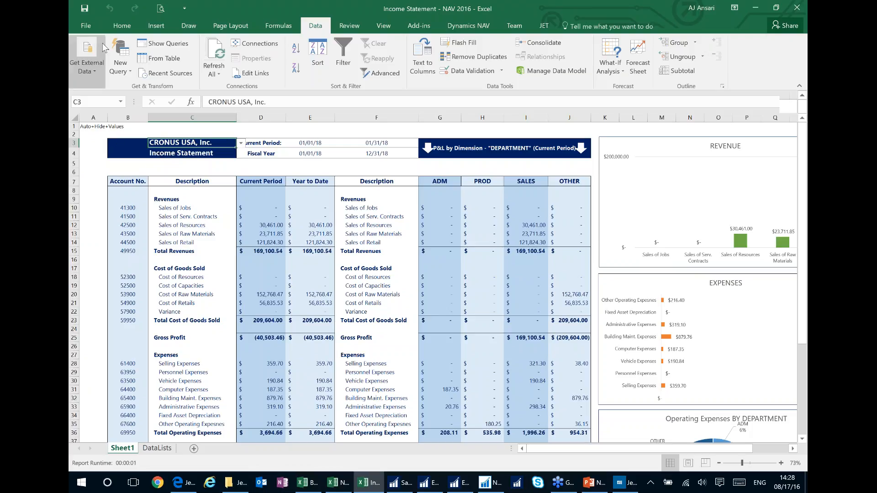
Step: Create a new blank workbook from File > New
click(122, 26)
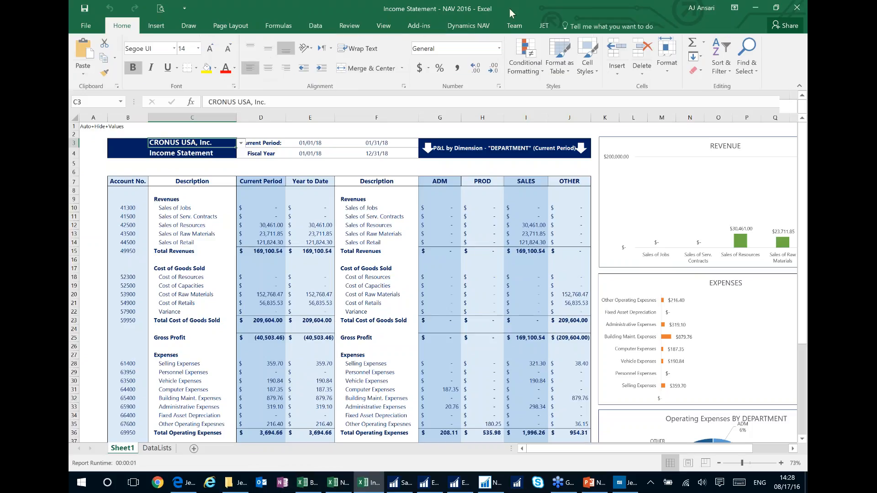
click(86, 26)
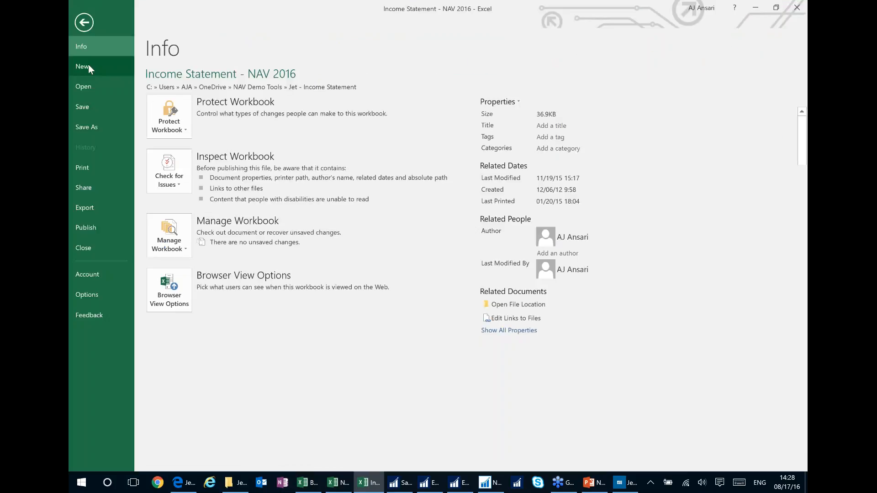
click(89, 67)
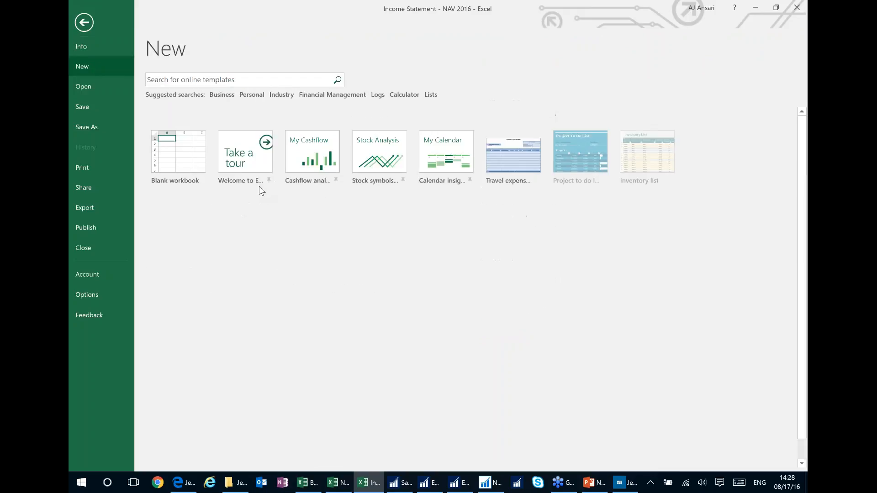
click(195, 171)
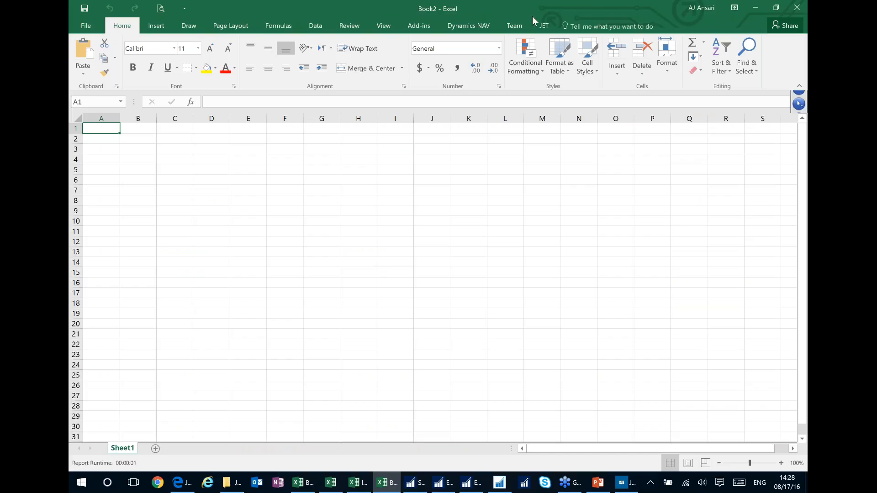
Step: Launch Jet Table Builder on an empty report layout in Book3
click(540, 25)
right_click(540, 26)
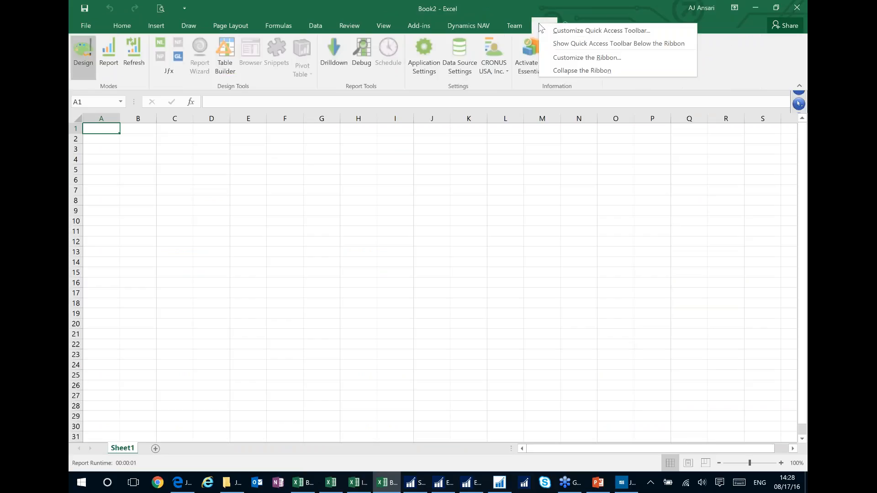
click(190, 241)
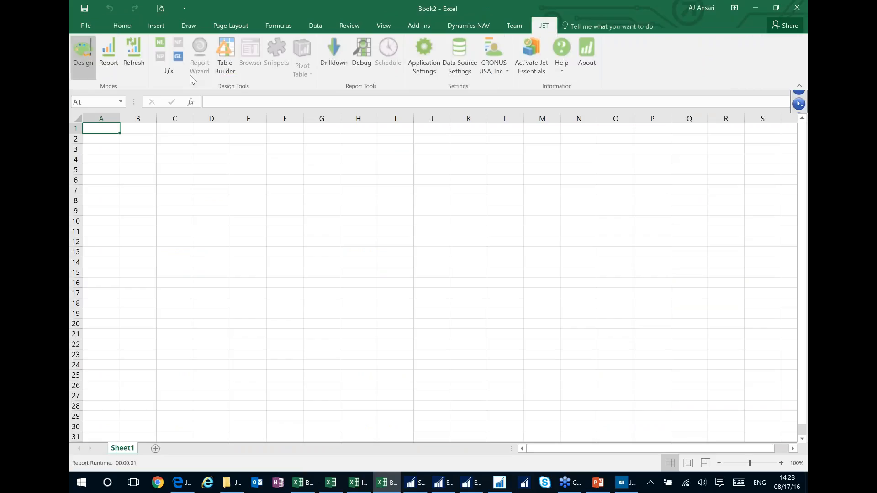
click(229, 67)
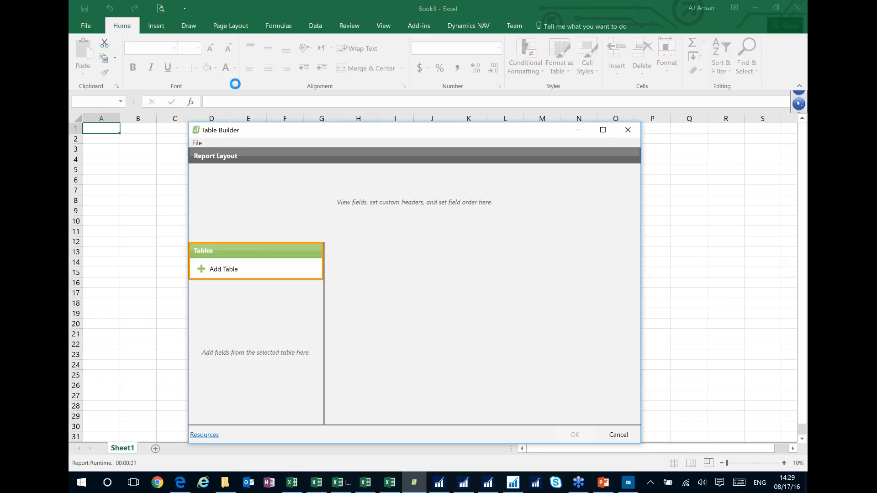
Step: Add the Customer table to the Table Builder report
click(220, 272)
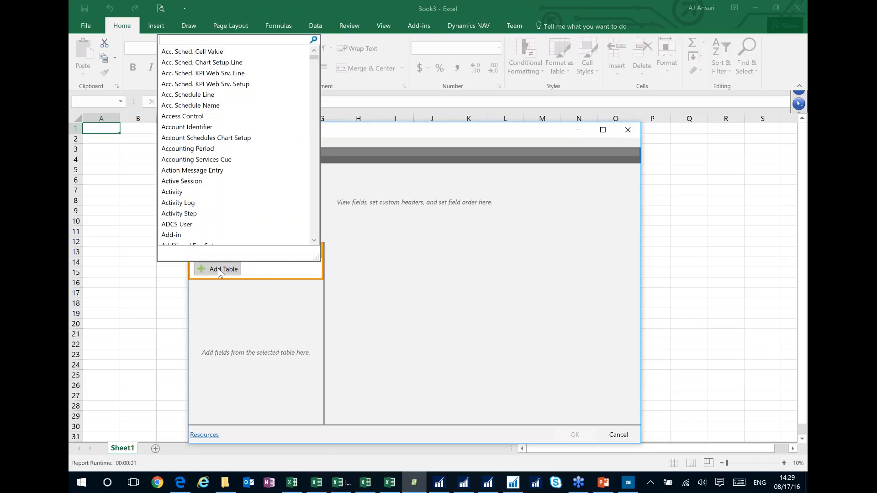
text(Customers)
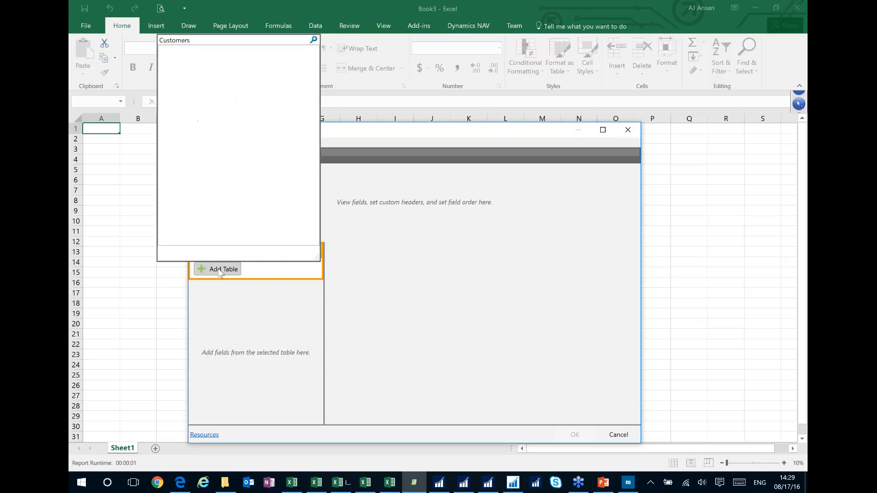
key(BackSpace)
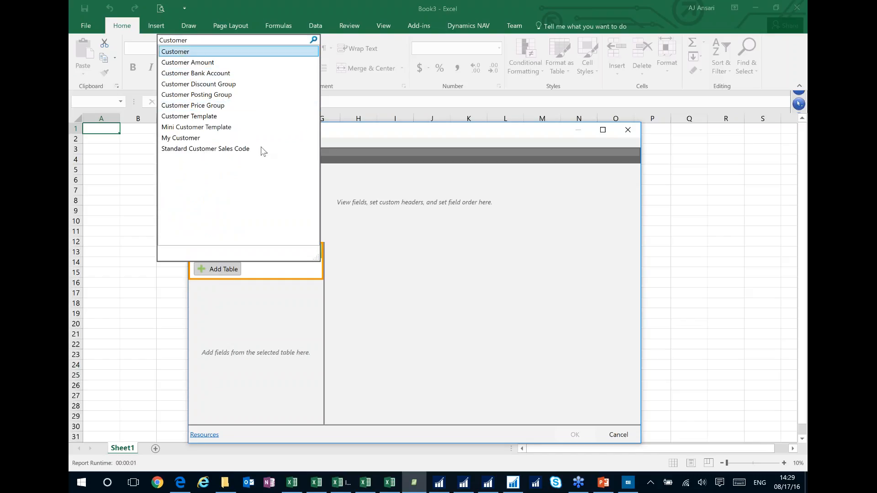
key(Return)
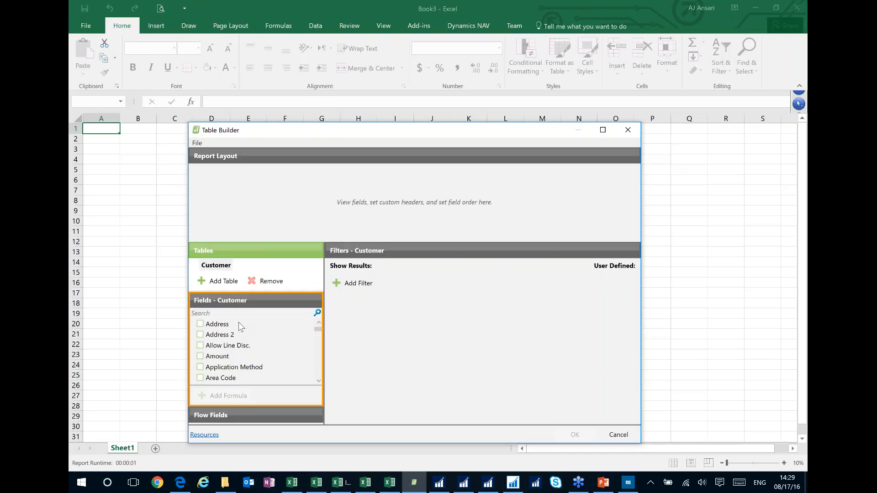
Step: Add No., Name, Salesperson Code and the Balance Due ($) flow field as columns
click(216, 314)
text(M)
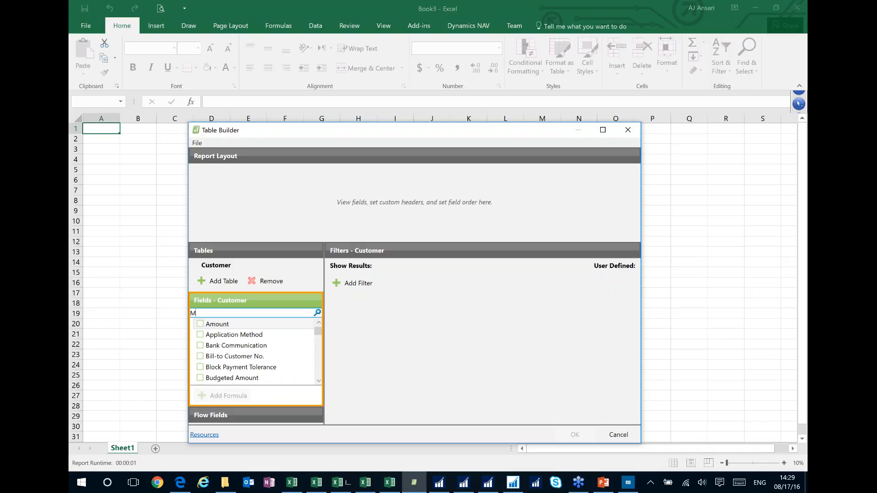
key(BackSpace)
text(No)
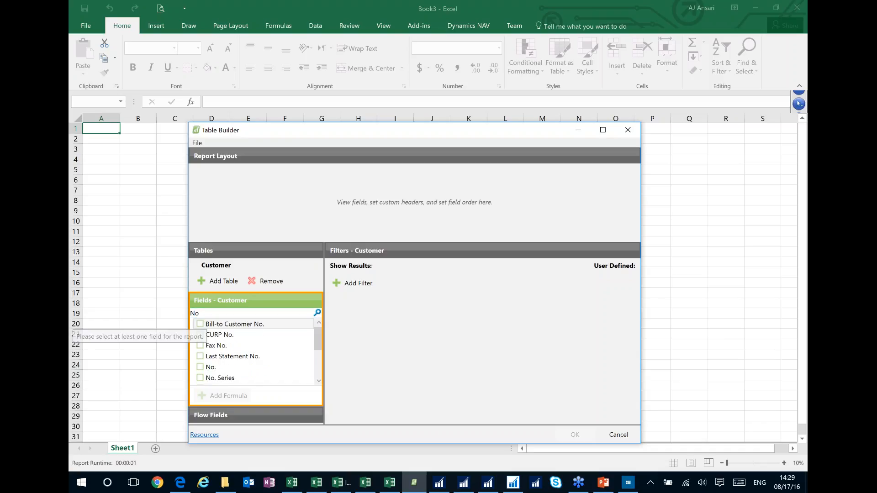
click(200, 367)
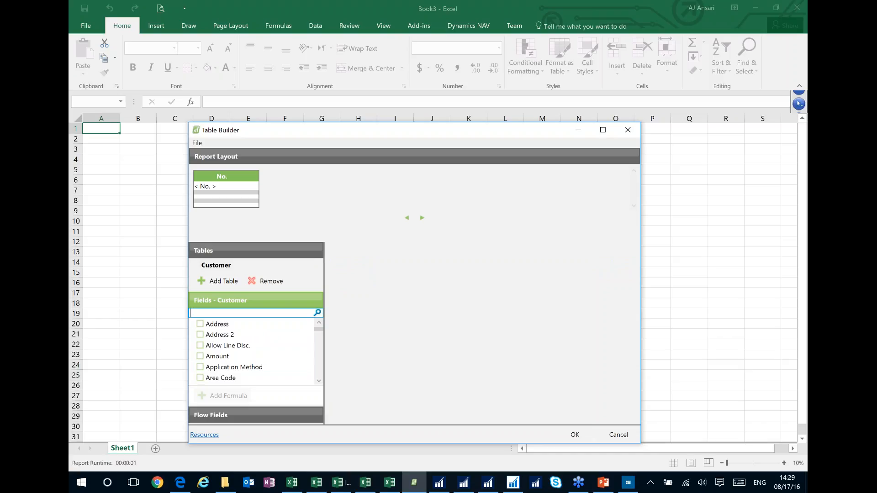
text(Name)
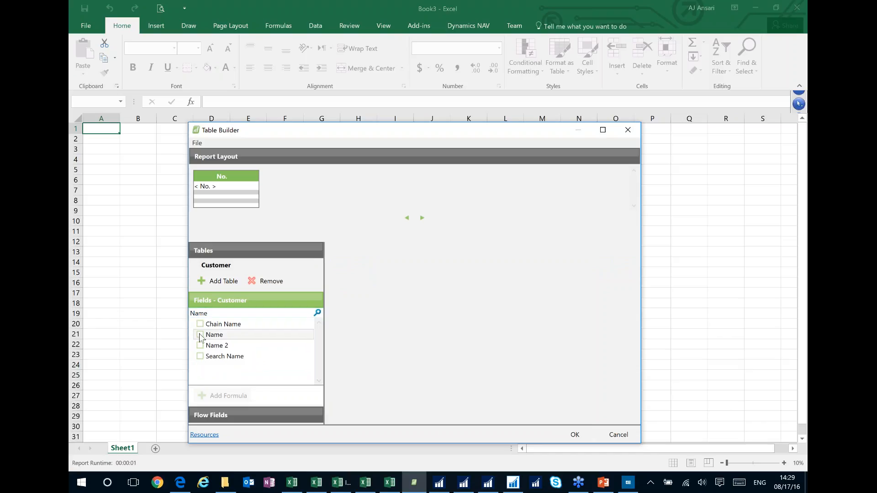
click(200, 335)
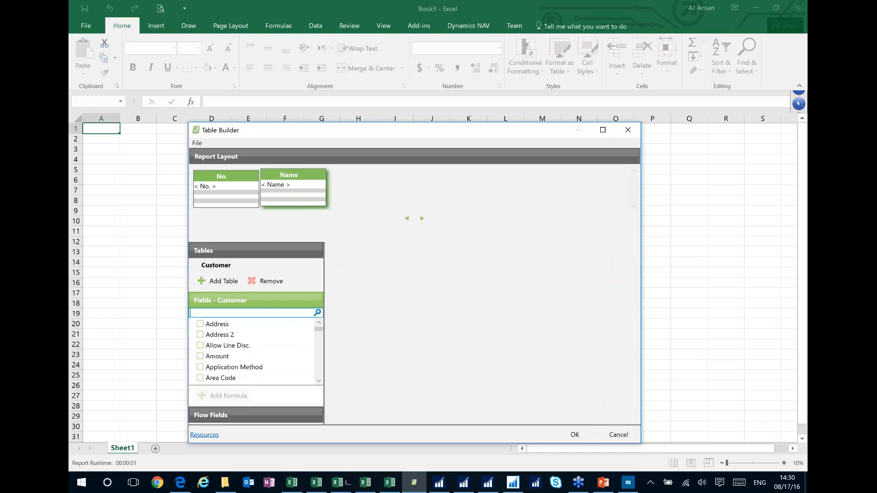
text(Salesp)
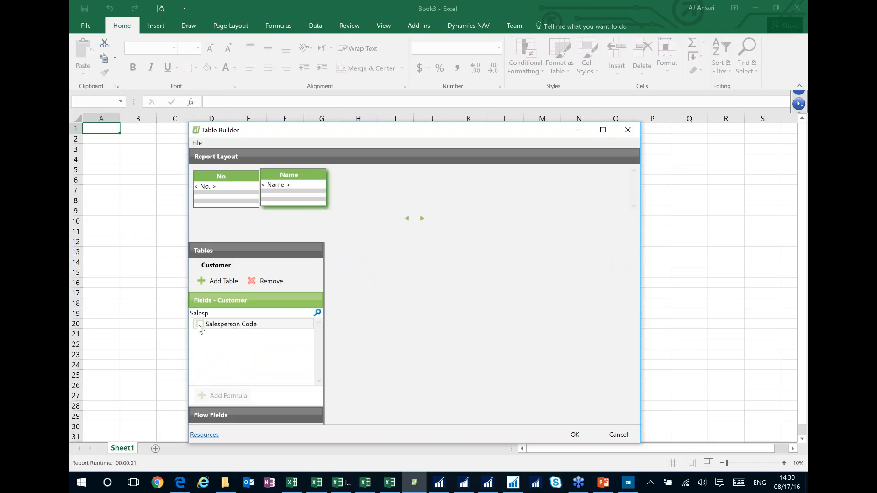
click(199, 324)
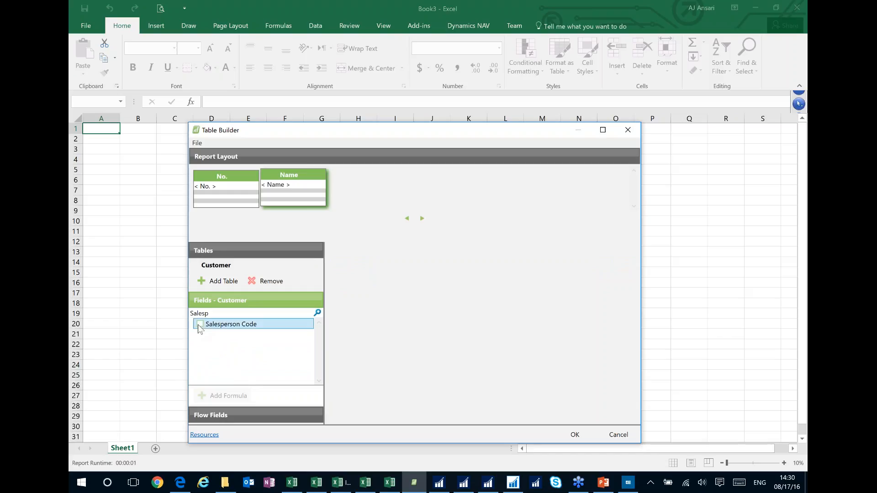
click(207, 416)
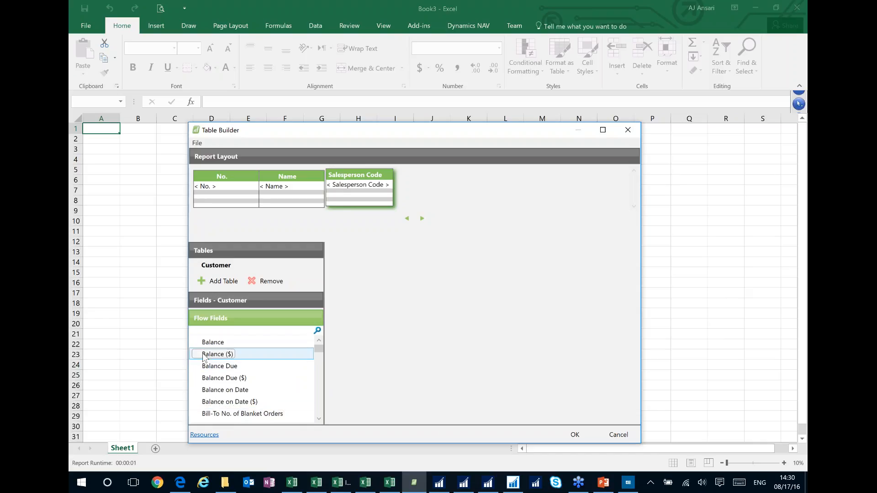
double_click(206, 378)
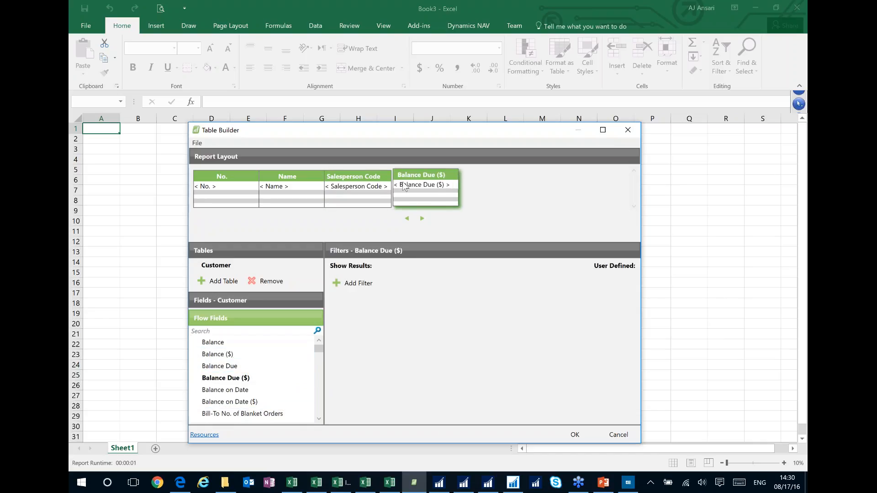
Step: Rename the No. column header to 'Customer No.'
click(368, 178)
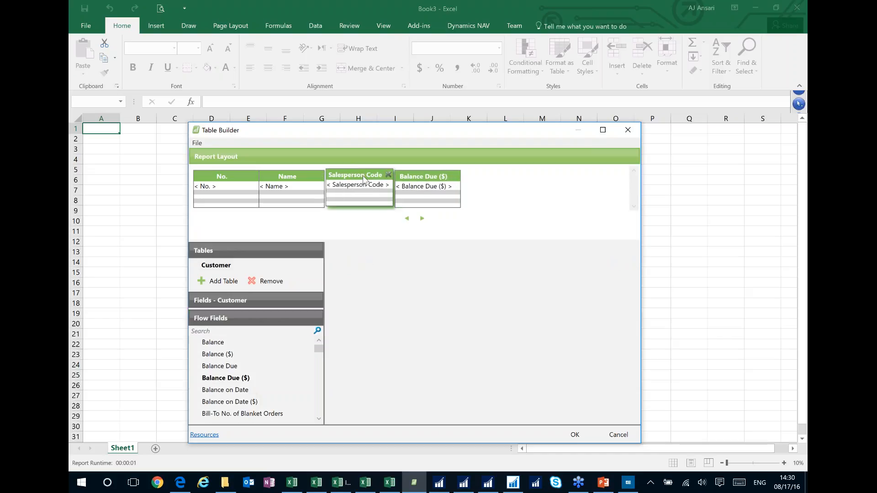
click(290, 180)
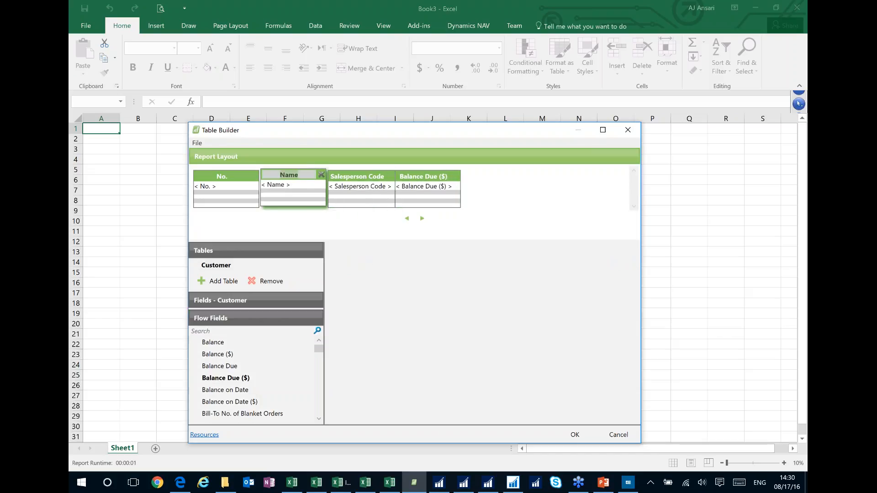
click(227, 173)
key(Home)
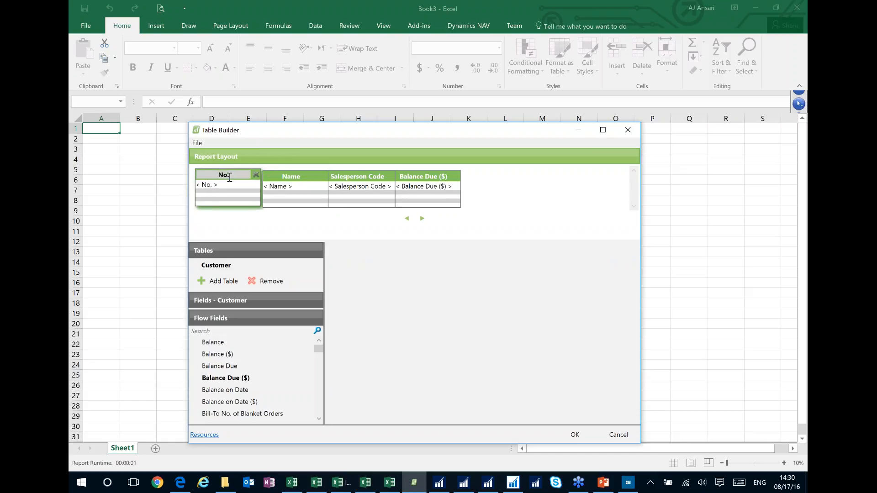
text(Customer)
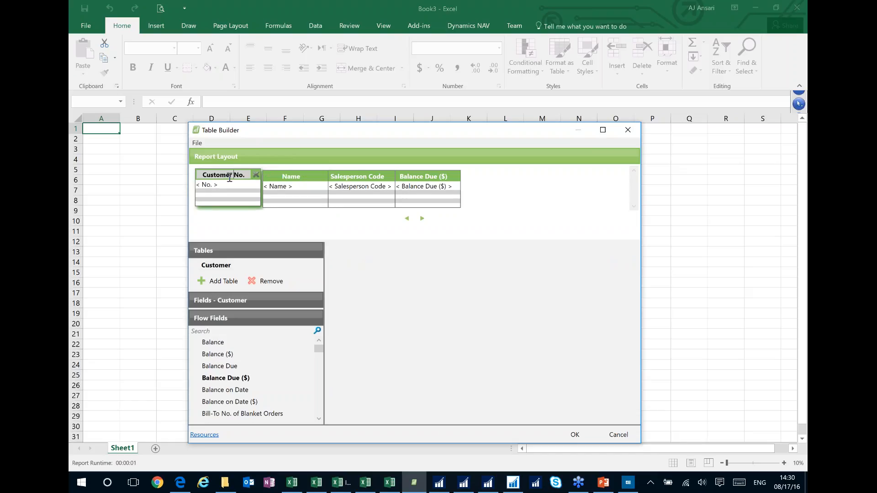
Step: Generate the layout, check headers D3/E3 and fields D4/G4, then refresh the report
click(574, 435)
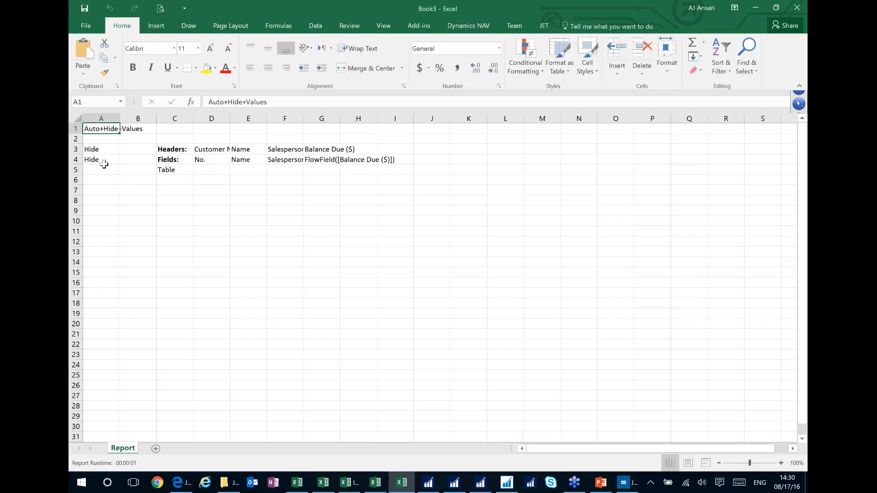
click(211, 150)
click(210, 160)
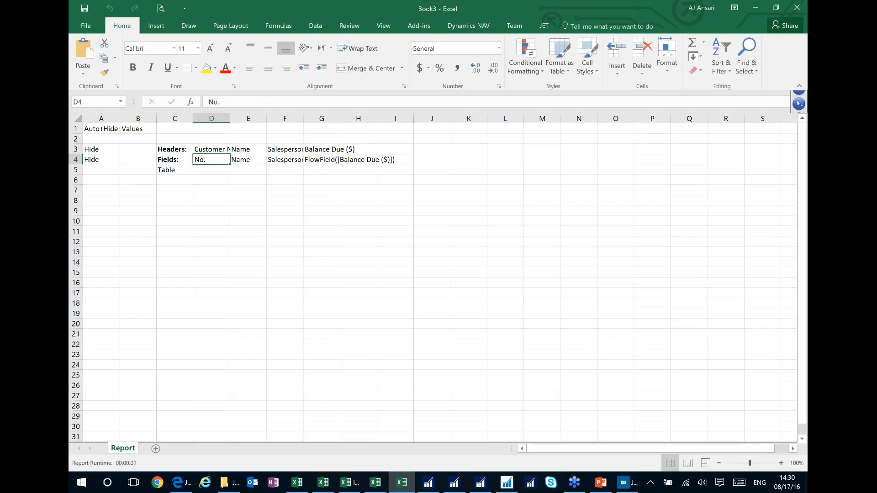
click(243, 149)
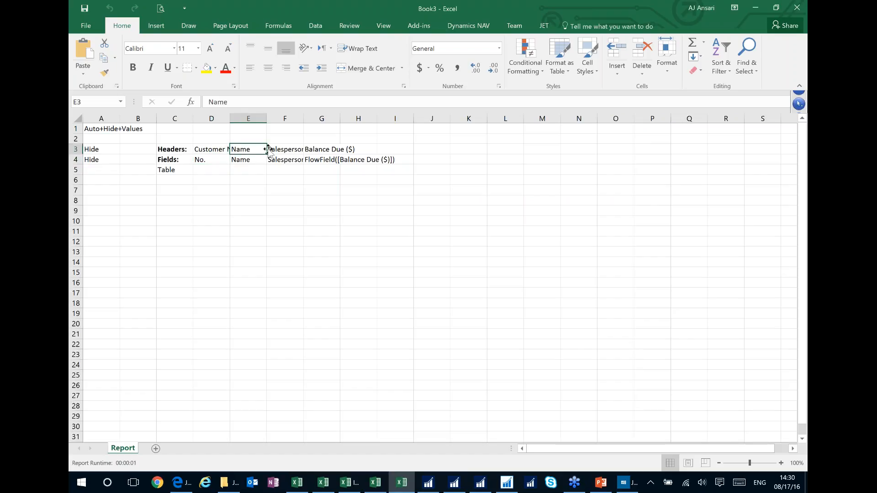
click(330, 160)
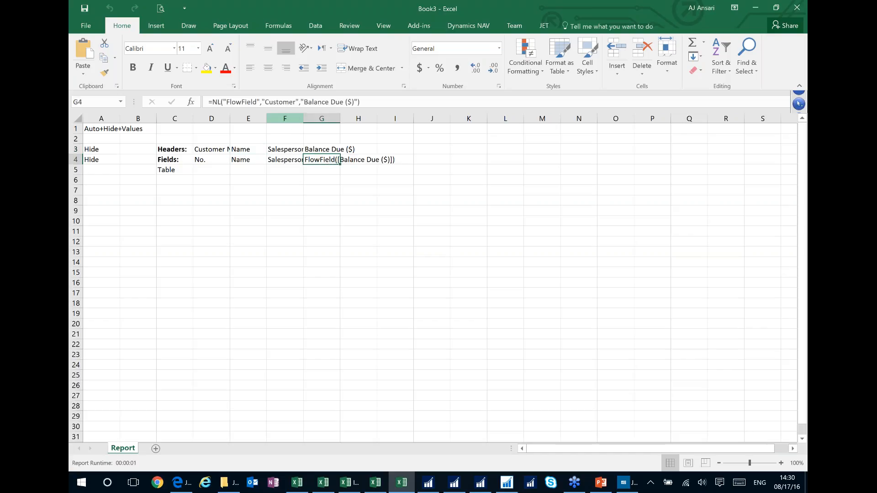
click(246, 169)
click(543, 26)
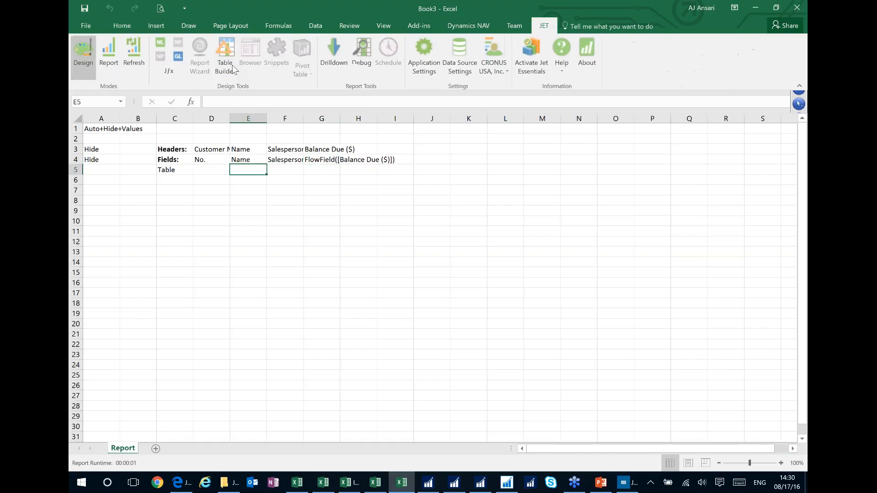
click(139, 64)
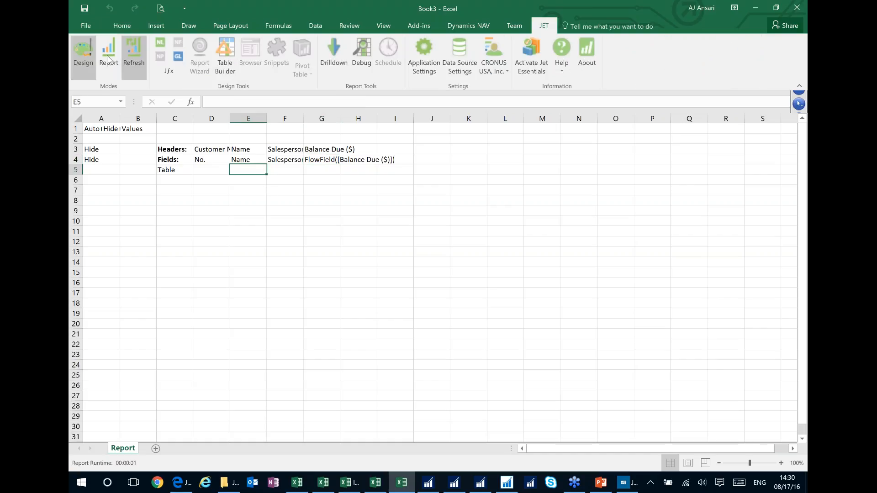
click(108, 57)
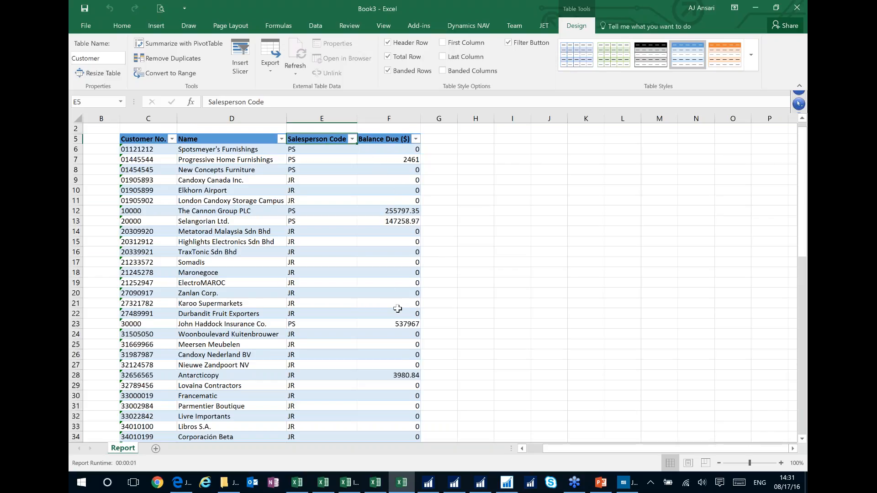
scroll(397, 309, down, 5)
scroll(397, 309, up, 5)
click(544, 26)
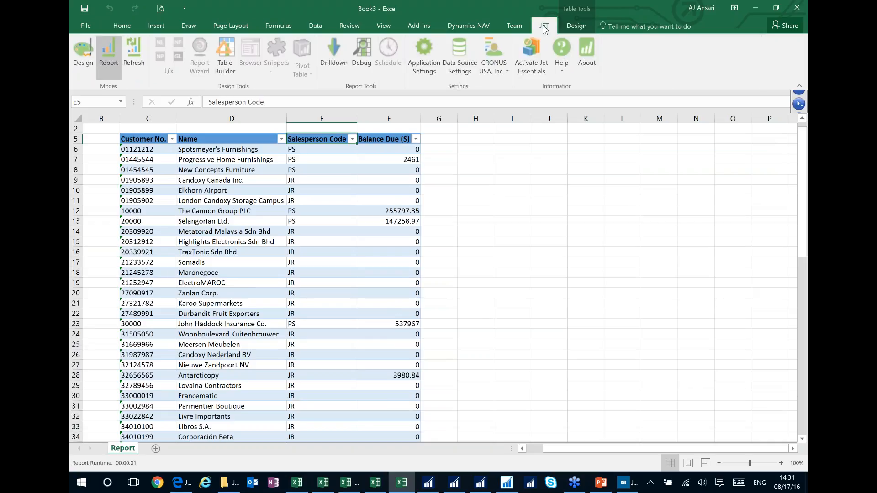
click(134, 52)
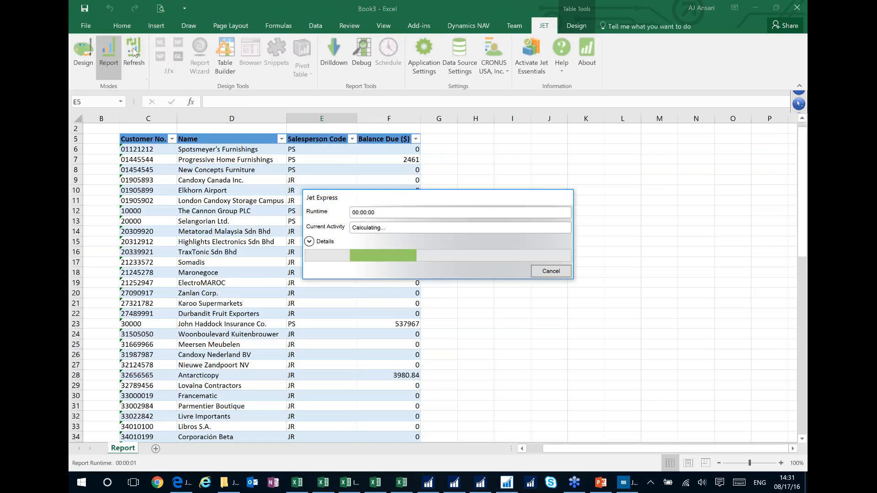
click(191, 231)
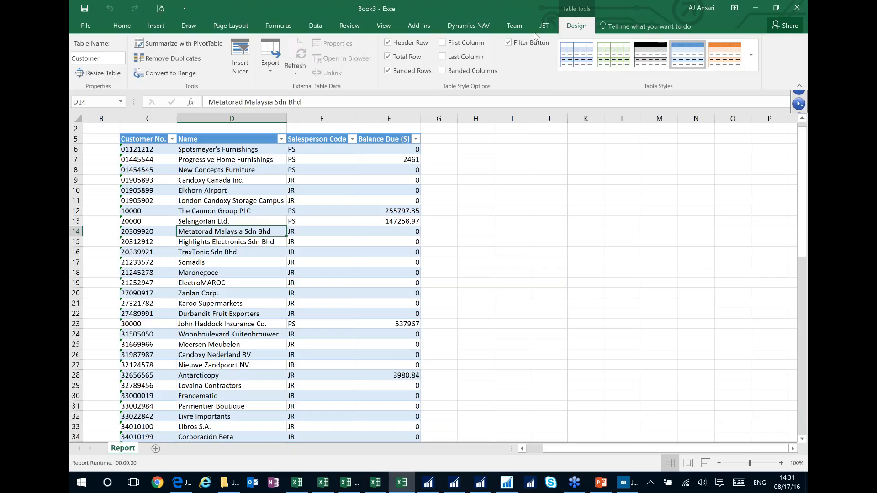
click(550, 25)
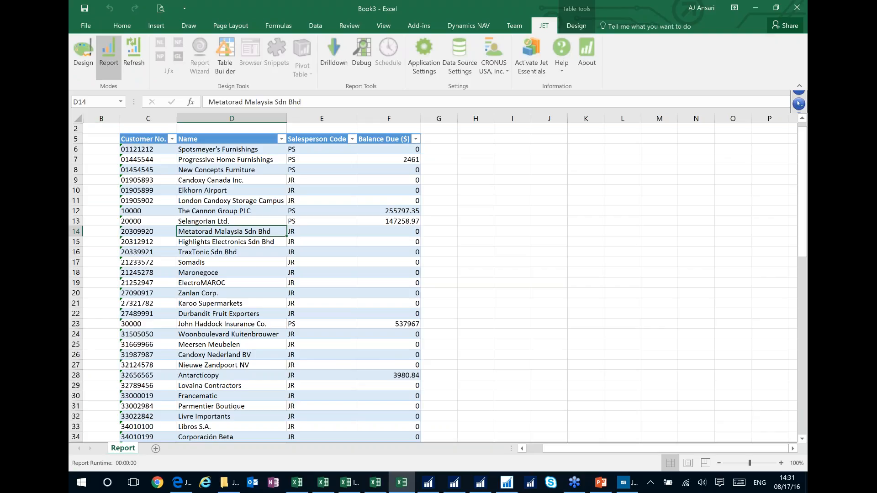
click(88, 62)
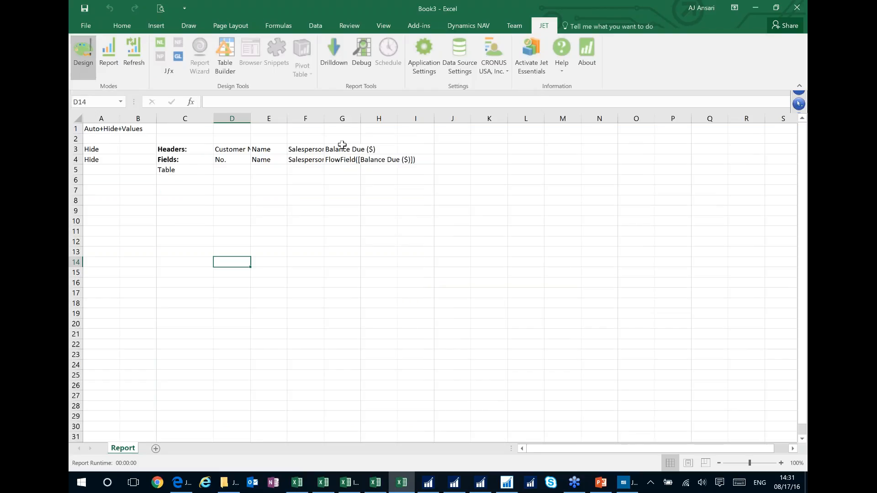
Step: Format the Balance Due column as Accounting and rerun the Jet report
click(342, 118)
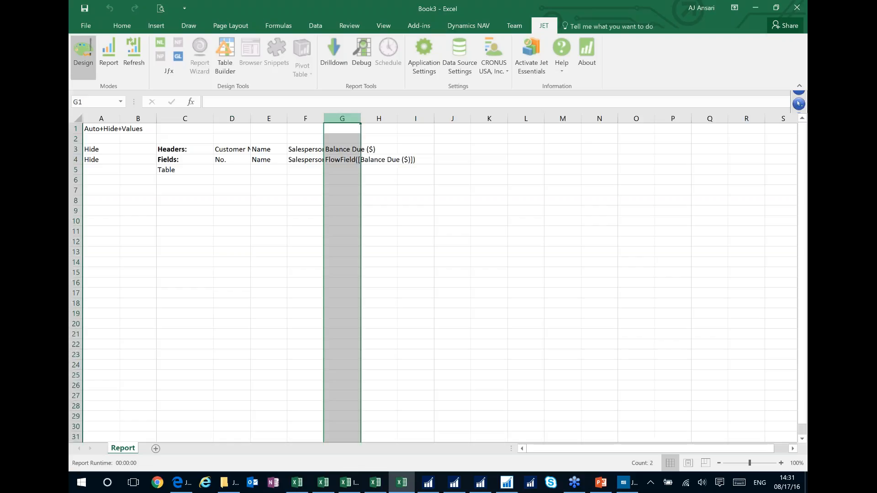
click(122, 25)
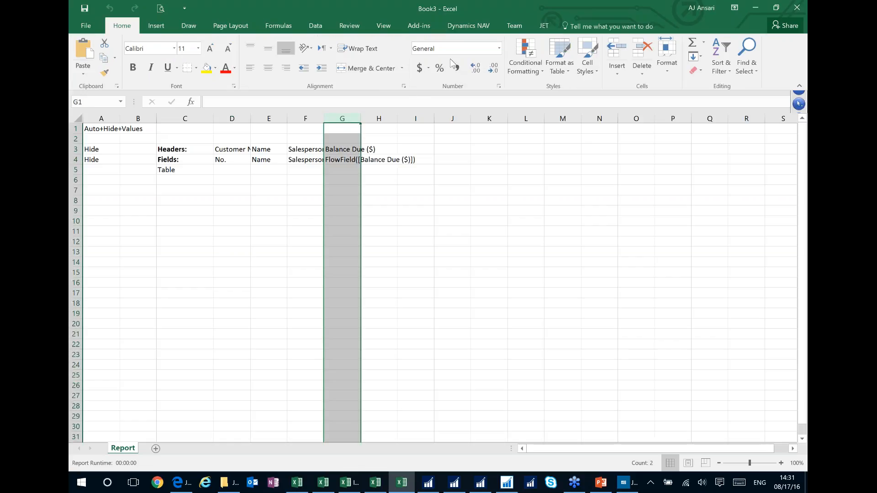
click(418, 69)
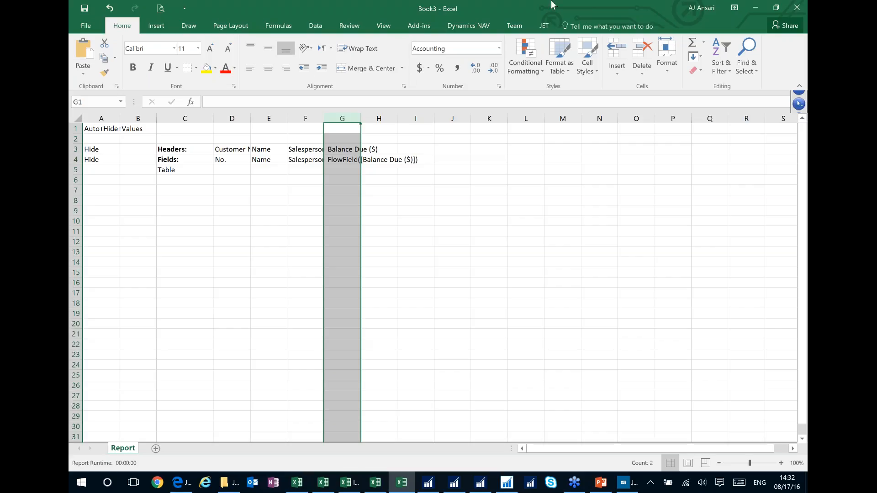
click(543, 27)
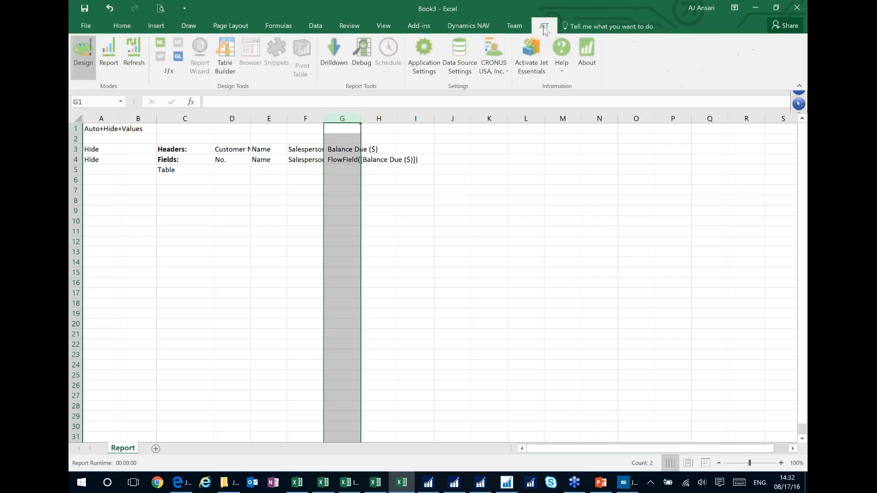
click(114, 67)
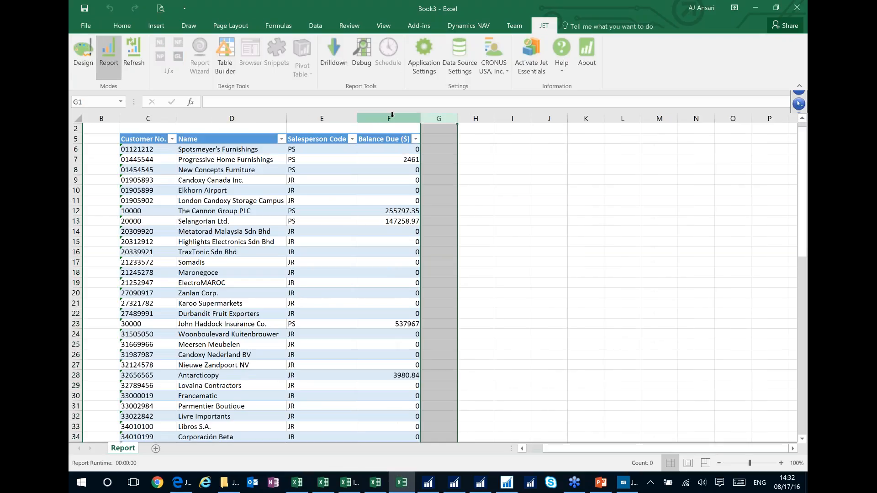
Step: Reapply Accounting number format to the Balance Due ($) results column
click(393, 115)
click(122, 25)
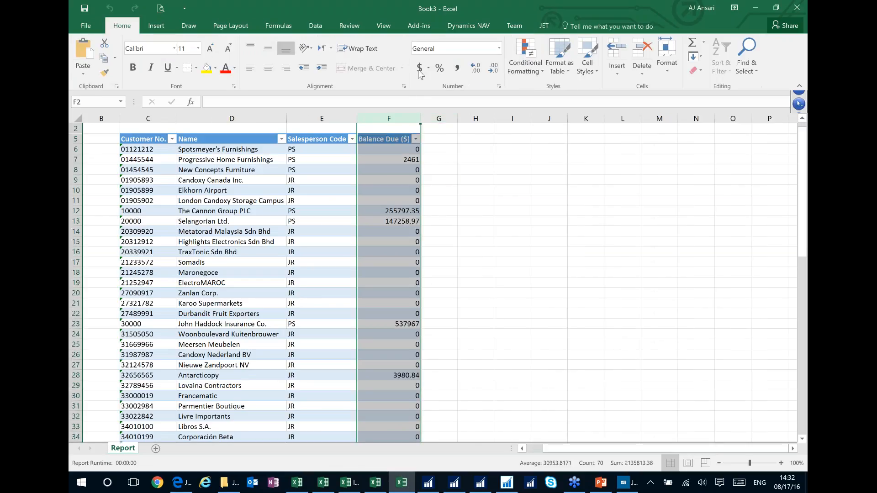
click(420, 69)
click(415, 251)
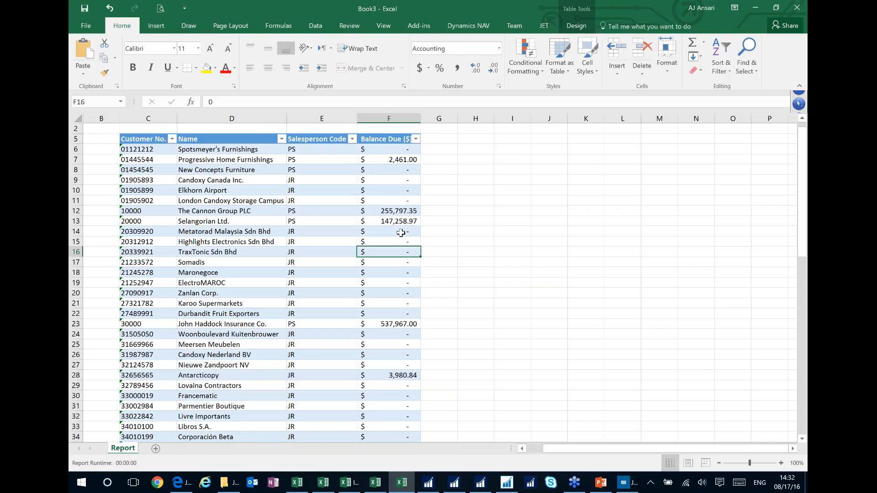
click(573, 29)
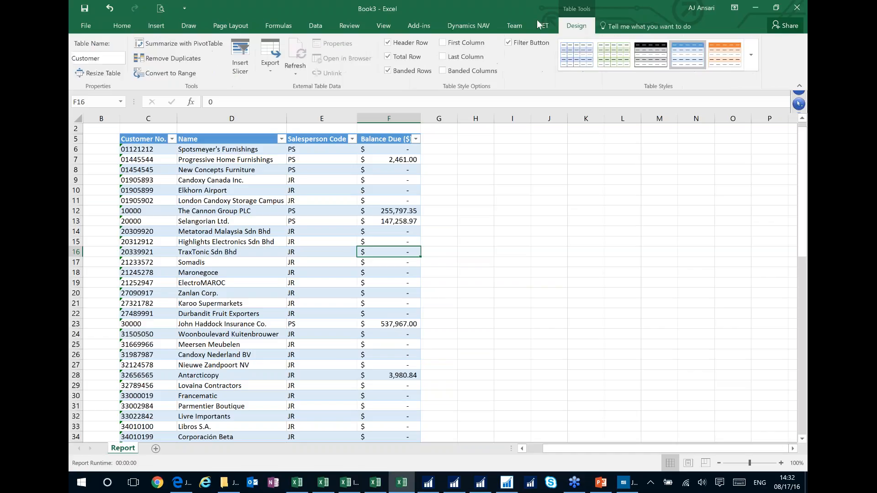
Step: Filter the customer table to salesperson PS with a Salesperson Code slicer, then delete the slicer
click(238, 59)
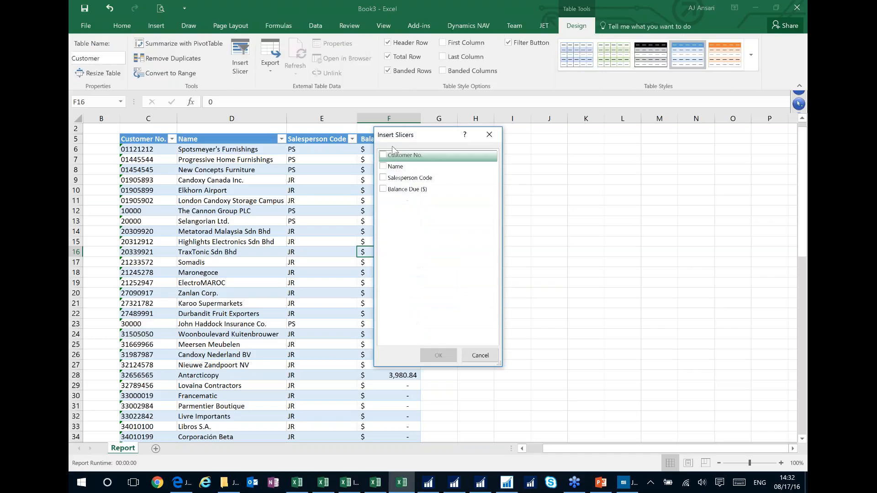
click(383, 180)
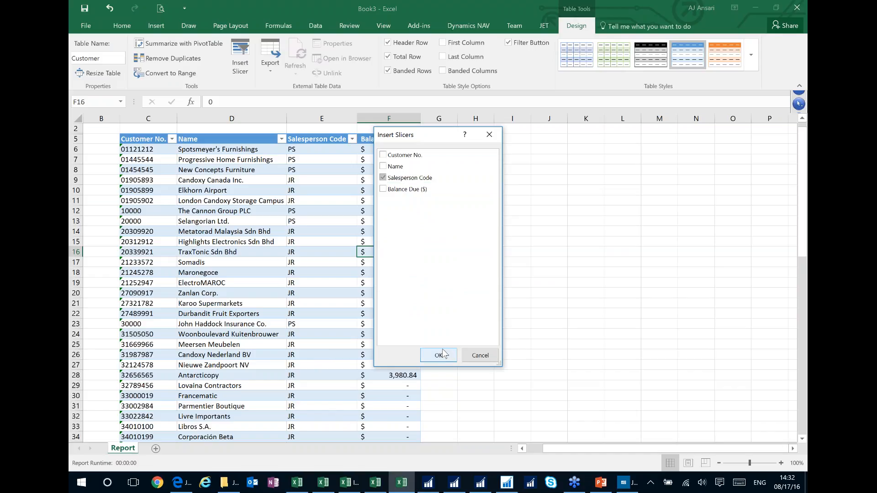
click(439, 356)
drag(426, 217, 469, 137)
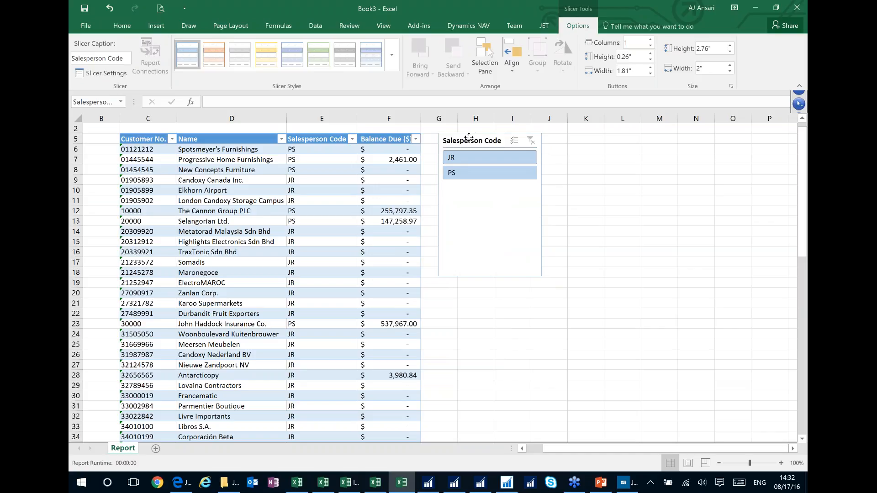
click(469, 137)
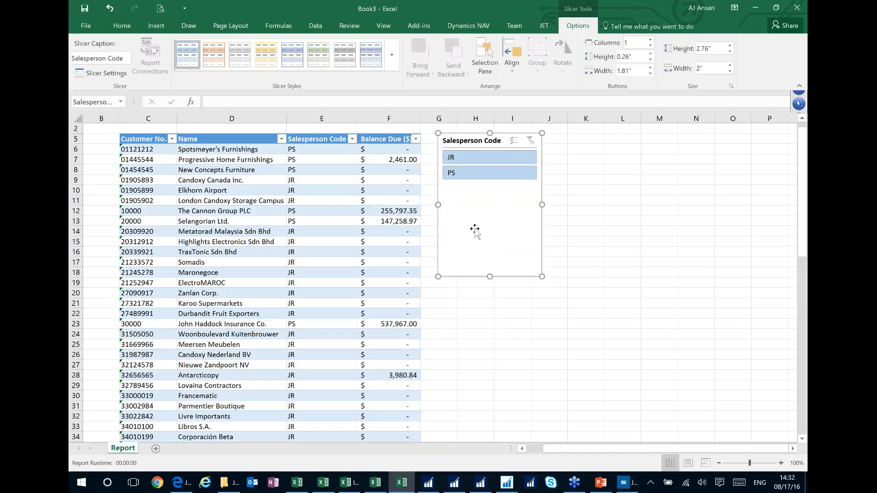
click(450, 158)
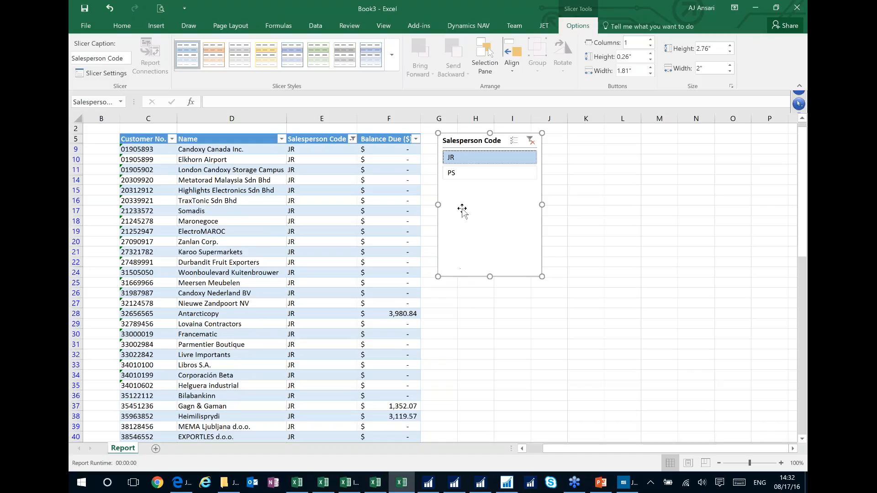
click(450, 172)
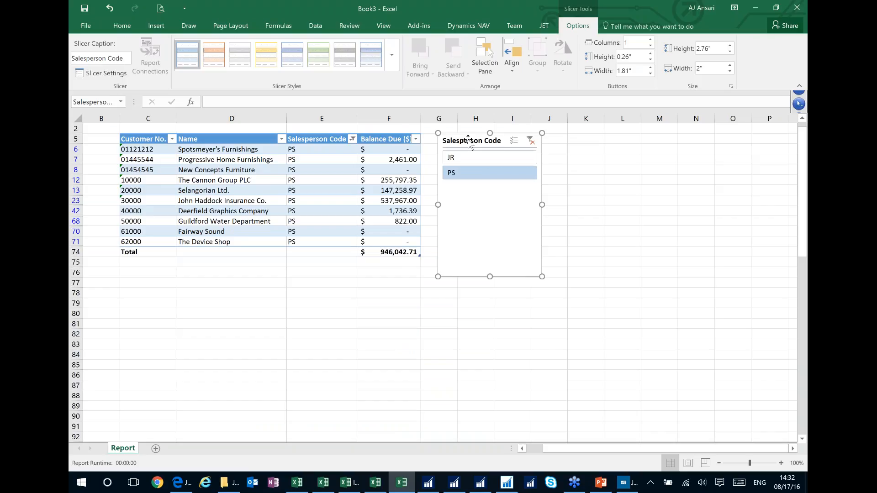
key(Delete)
Step: Switch the Jet report back into Design mode
click(336, 302)
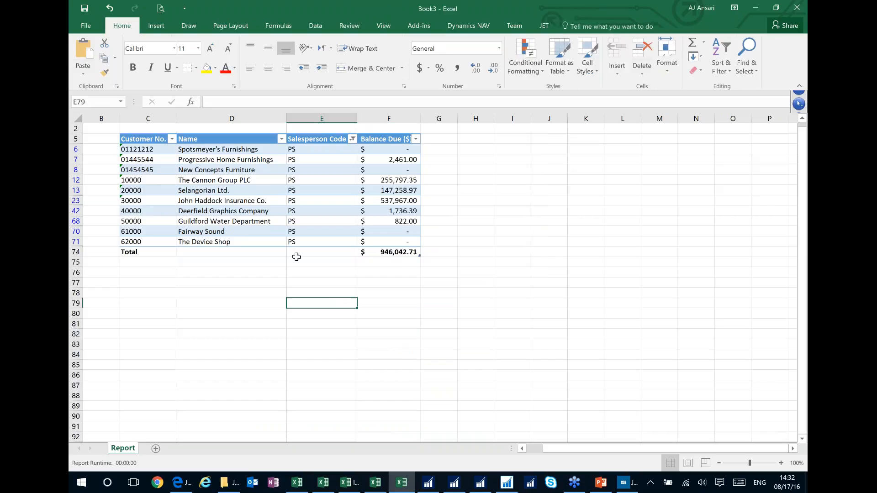
click(249, 139)
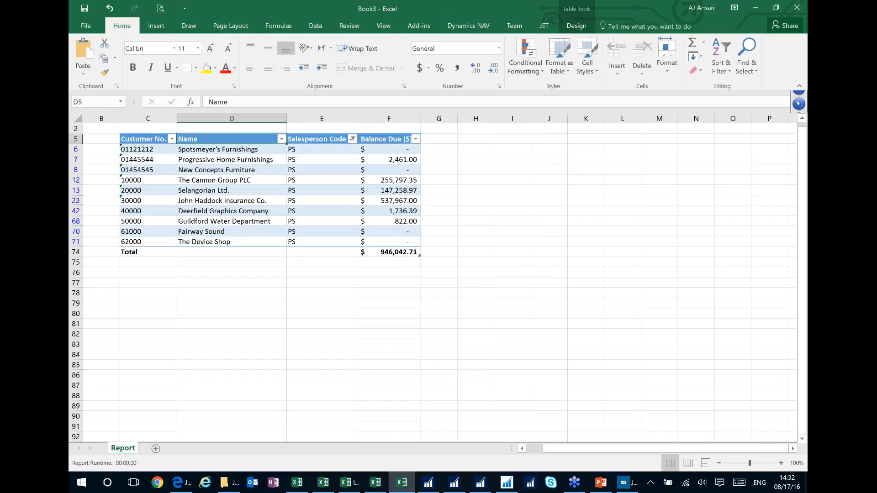
click(541, 26)
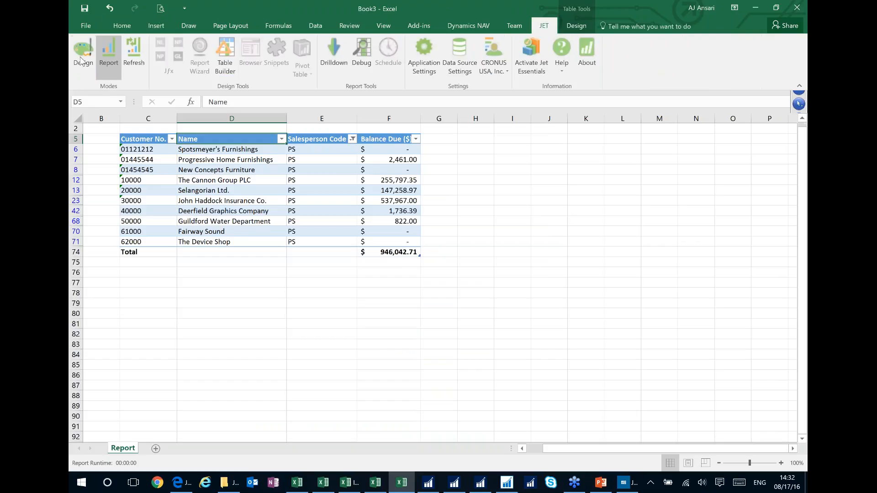
click(82, 54)
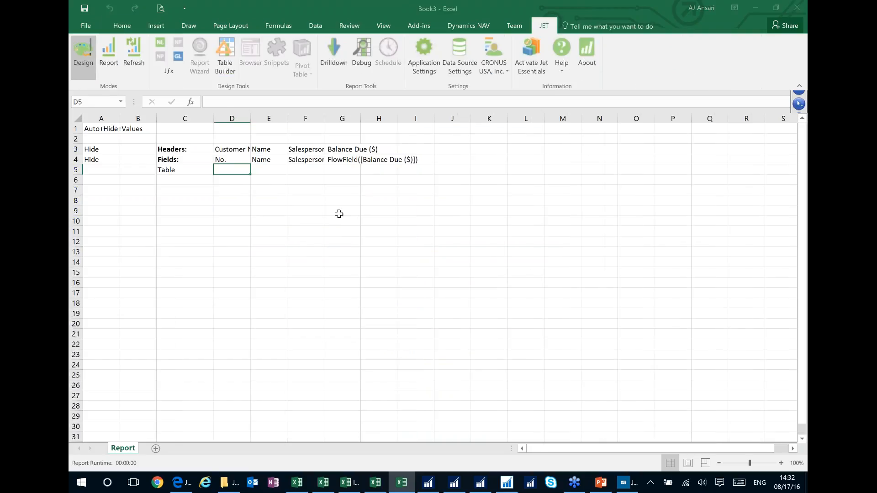
Step: Enter 'Address' as a new column header in H3 and switch to the NAV Development Environment
click(302, 152)
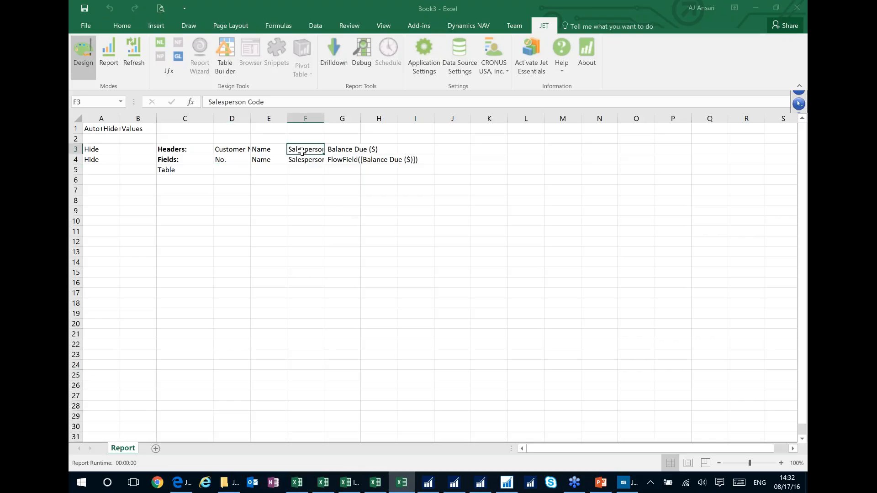
click(379, 149)
text(Address)
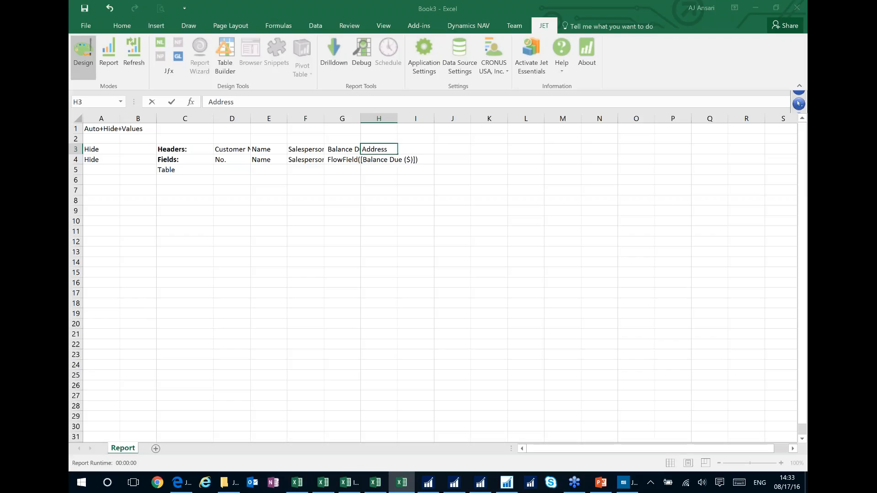
key(Return)
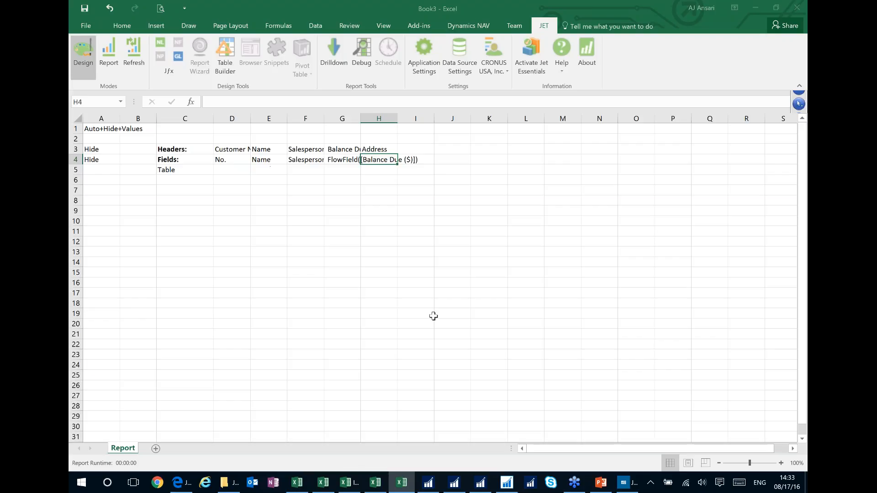
click(507, 483)
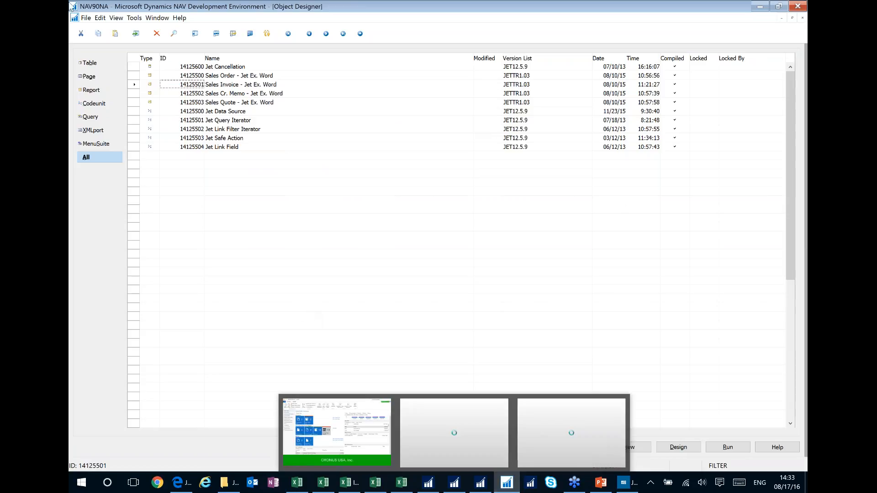
Step: List all tables, find Customer, and open table 18 Customer in the Table Designer
click(90, 64)
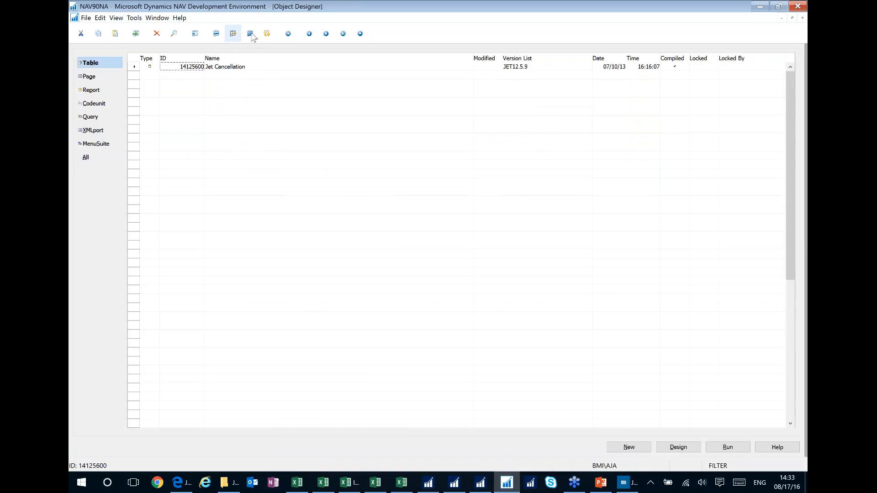
click(250, 33)
click(231, 85)
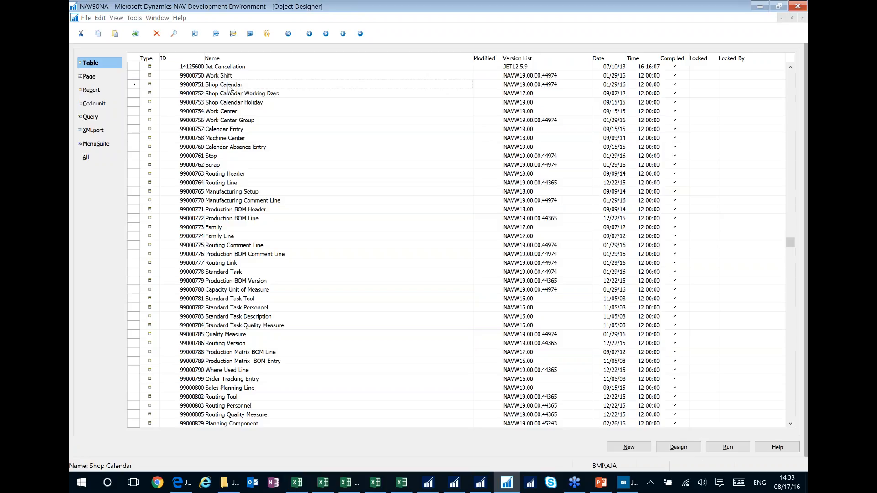
text(custom)
key(Return)
key(Down)
key(Down)
key(Down)
key(Down)
key(Down)
key(Down)
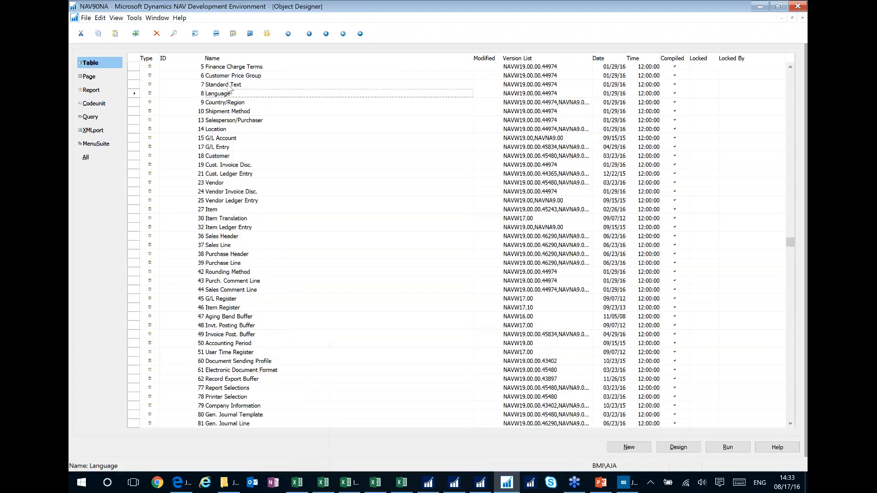
key(Down)
key(Down)
key(Down)
key(shift+F4)
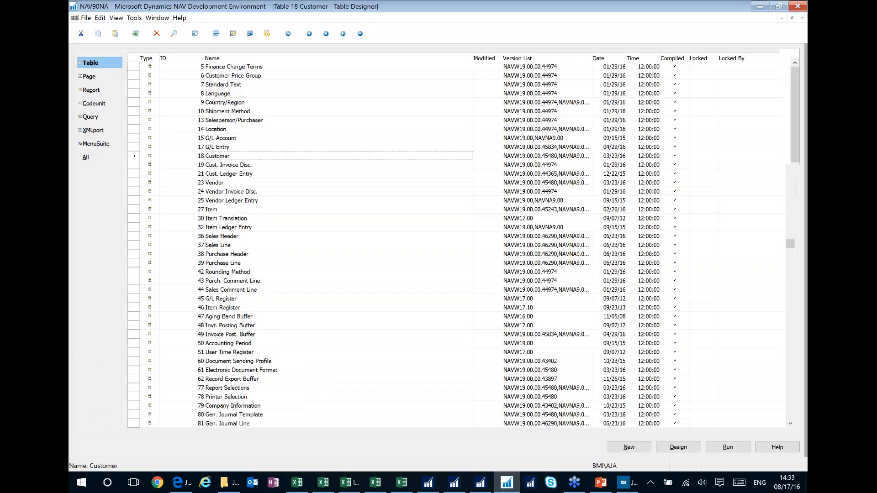
Step: Check field 5 Address (Text, 50), then close the designer and return to Excel
key(Down)
key(Down)
key(Down)
key(Down)
key(Tab)
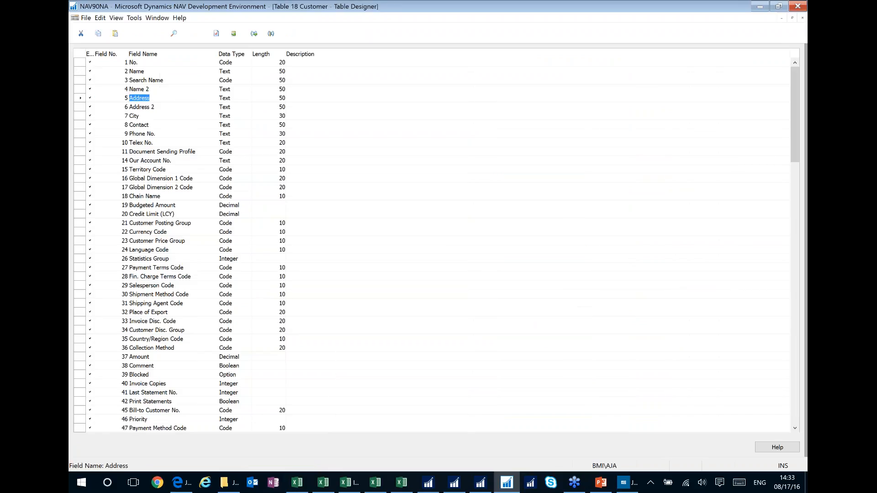
key(Escape)
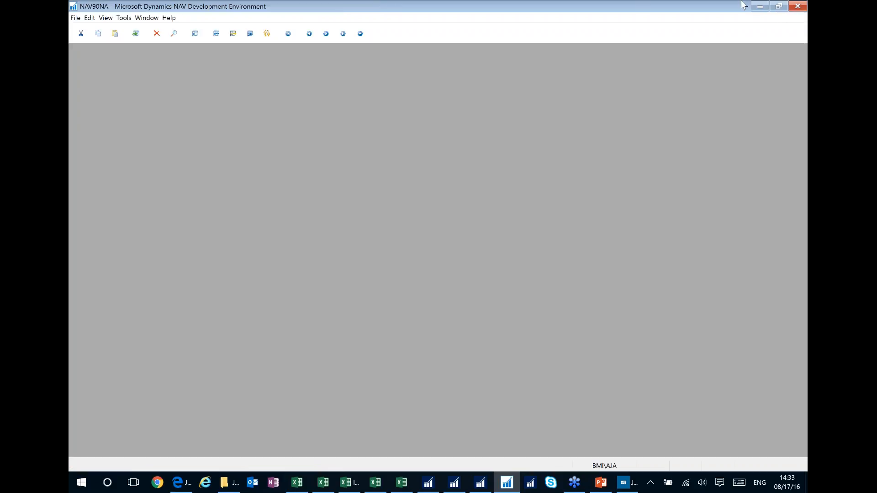
click(760, 7)
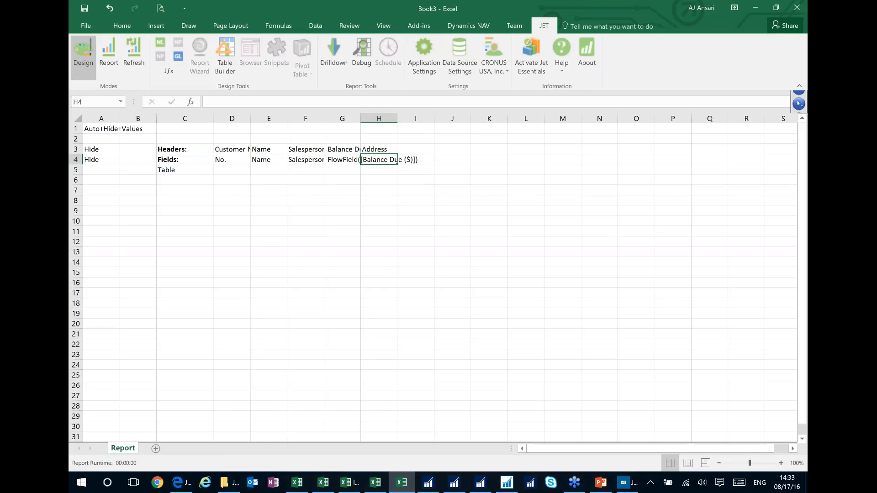
Step: Enter the Address field definition in H4 beneath the Address header, next to Balance Due
click(379, 149)
key(Down)
key(Left)
key(Left)
key(Left)
key(Right)
key(Right)
key(Right)
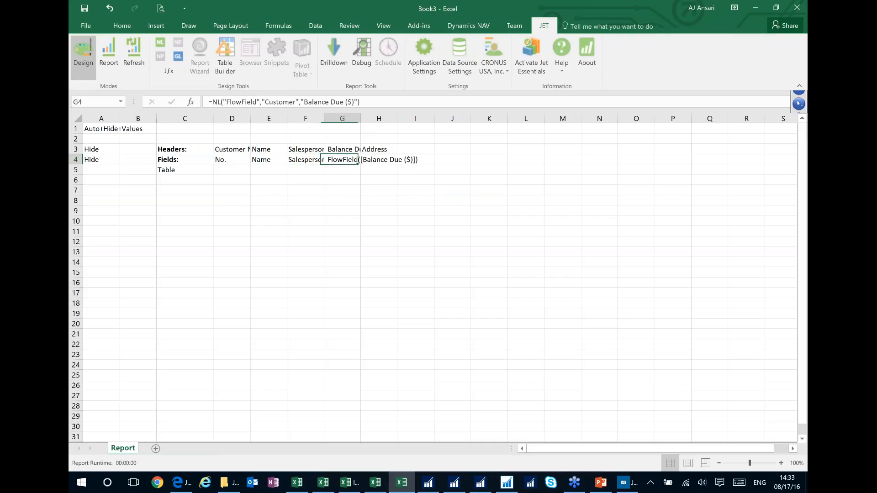
text(Address)
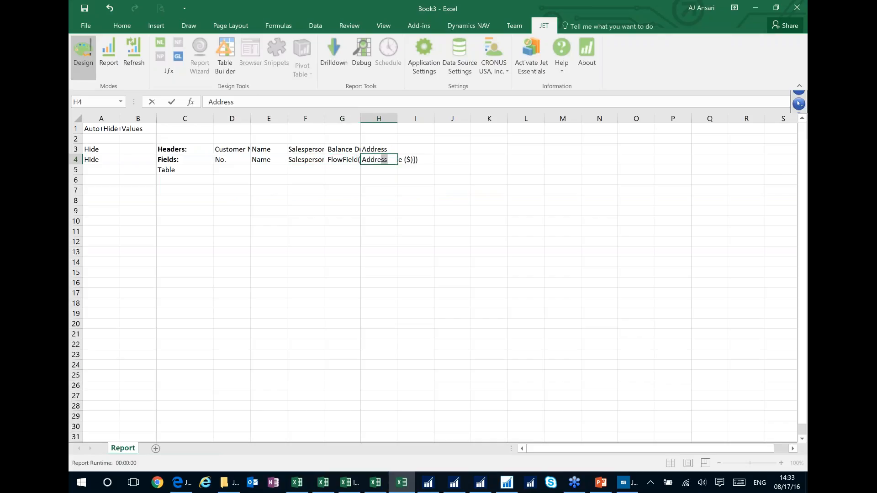
key(Return)
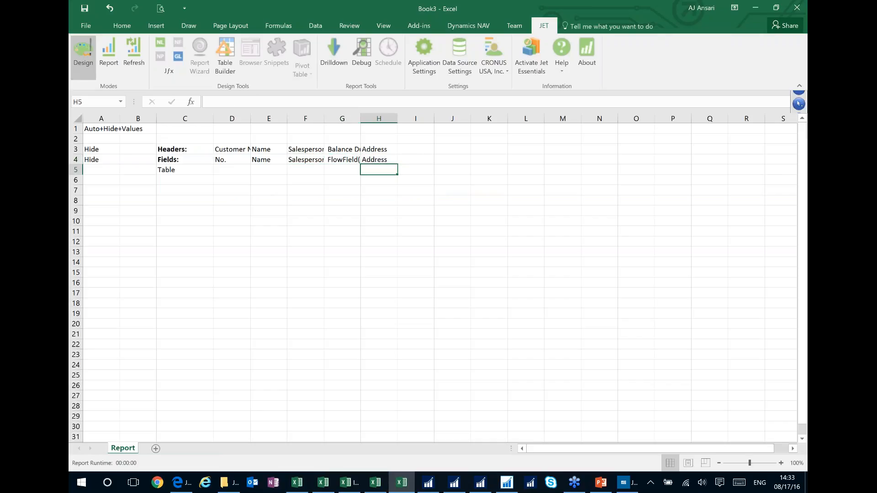
key(Up)
key(Left)
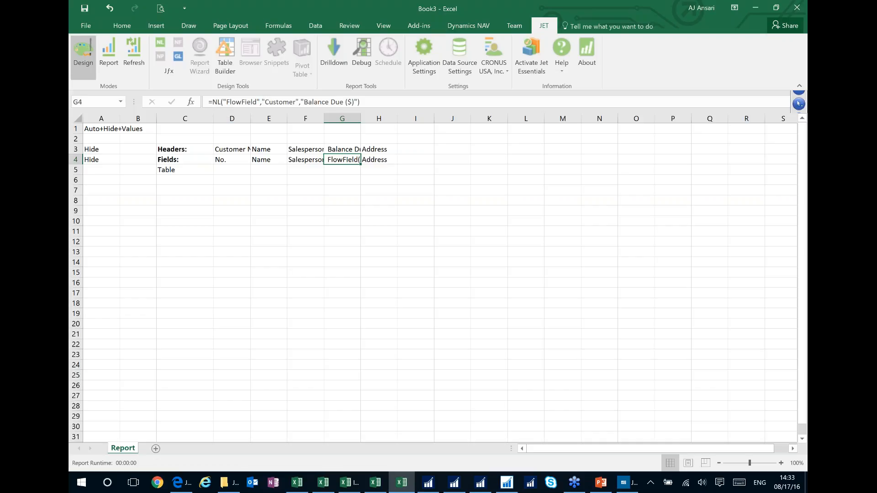
click(382, 160)
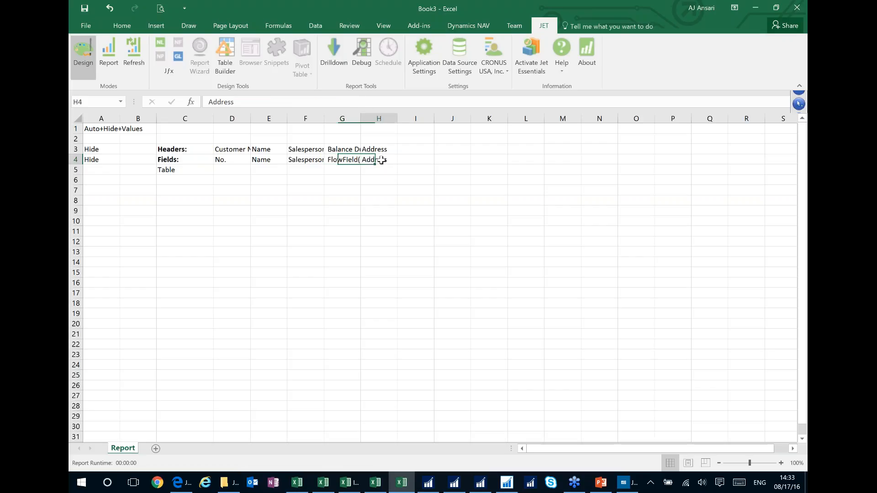
Step: Run and refresh the Jet report, then switch it back to design mode
click(109, 64)
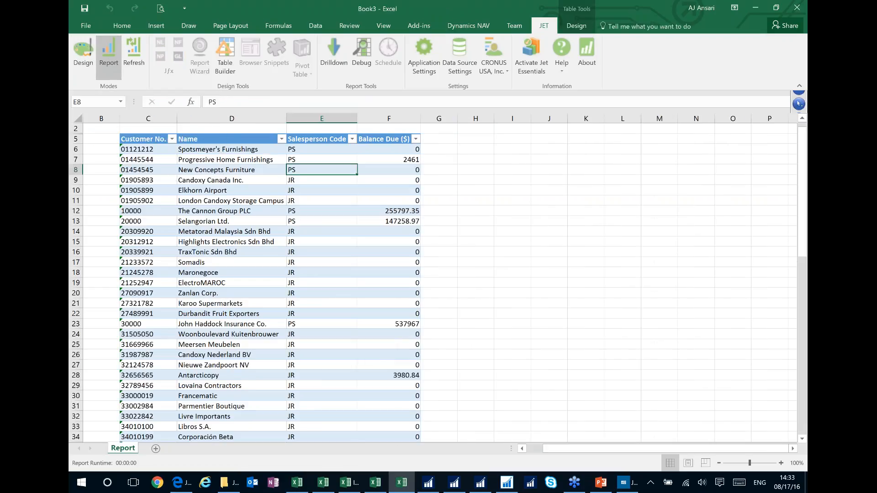
click(135, 60)
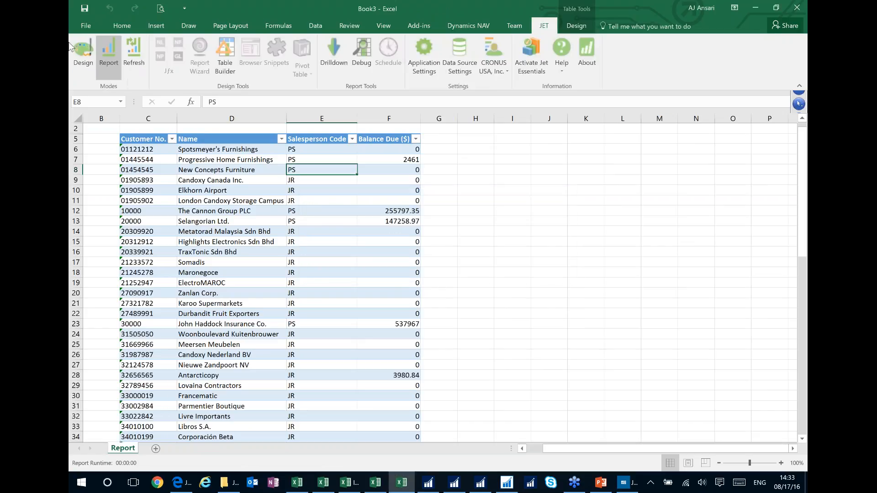
click(71, 46)
click(380, 151)
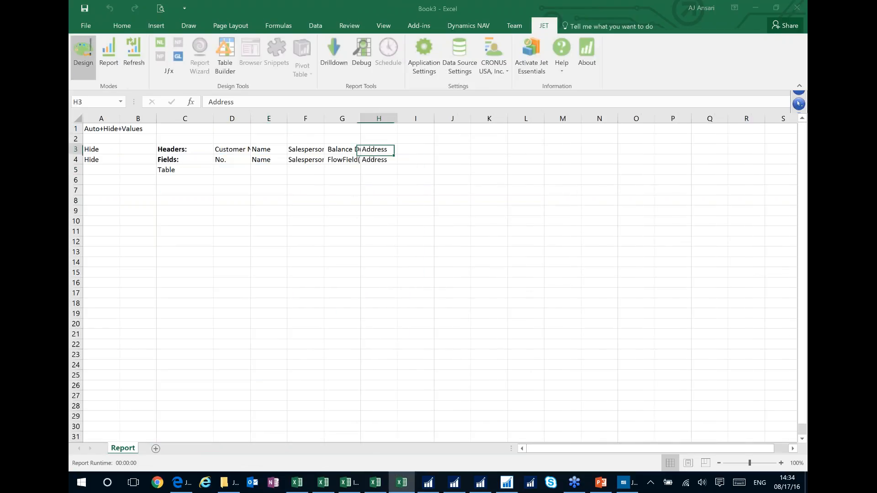
Step: Edit the C5 Table formula so its fields and headers ranges end at $H$4 and $H$3
click(352, 149)
click(237, 152)
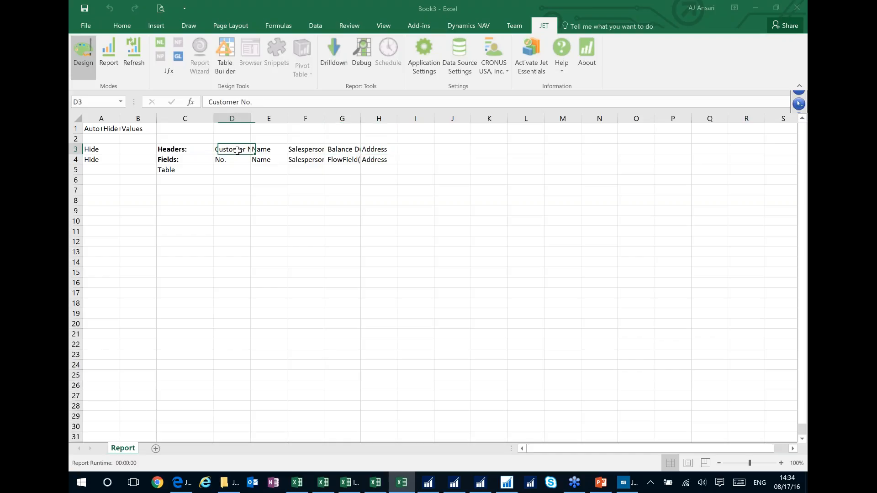
click(181, 170)
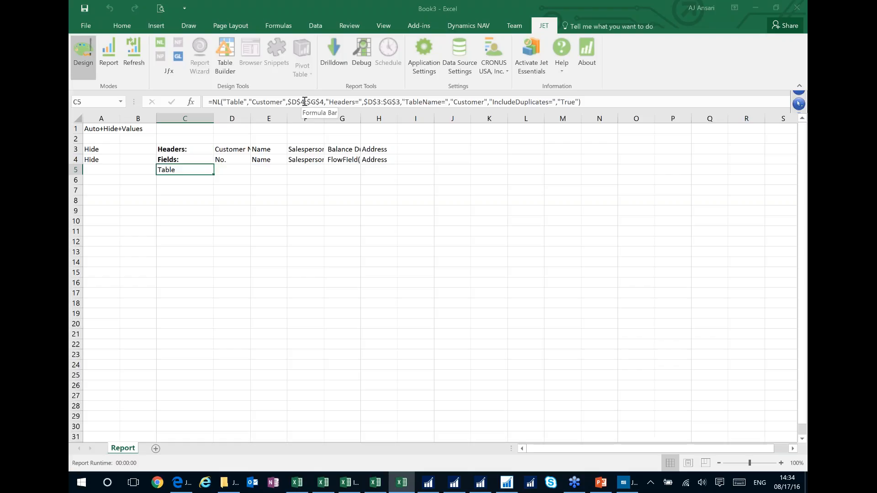
click(325, 102)
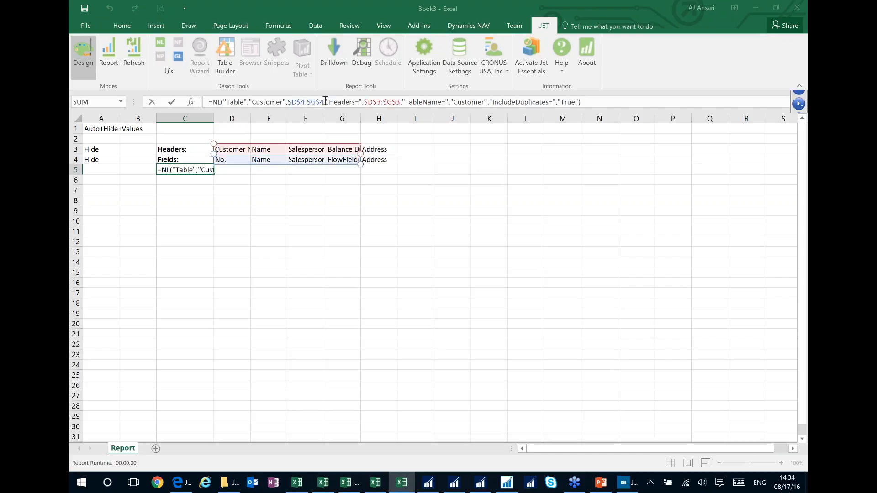
key(shift+Right)
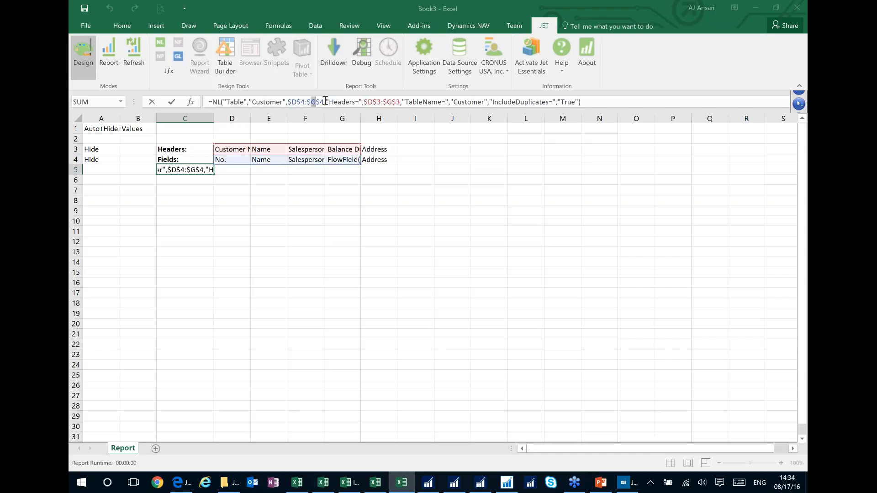
text(H)
key(Right)
key(Right)
key(Right)
key(Right)
key(Right)
key(Right)
key(Right)
key(Right)
key(Right)
key(Right)
key(Right)
key(Right)
key(Right)
key(Right)
key(Right)
key(Right)
key(Right)
key(Right)
key(Right)
key(Right)
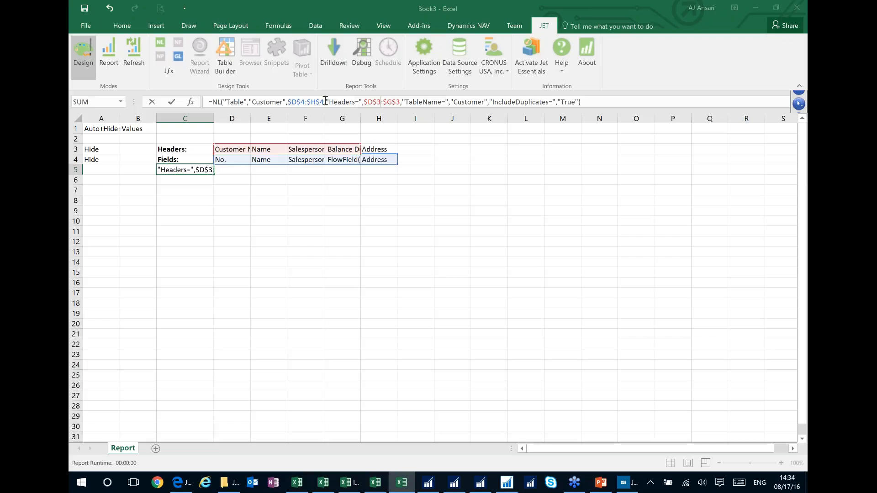
key(shift+Right)
text(H)
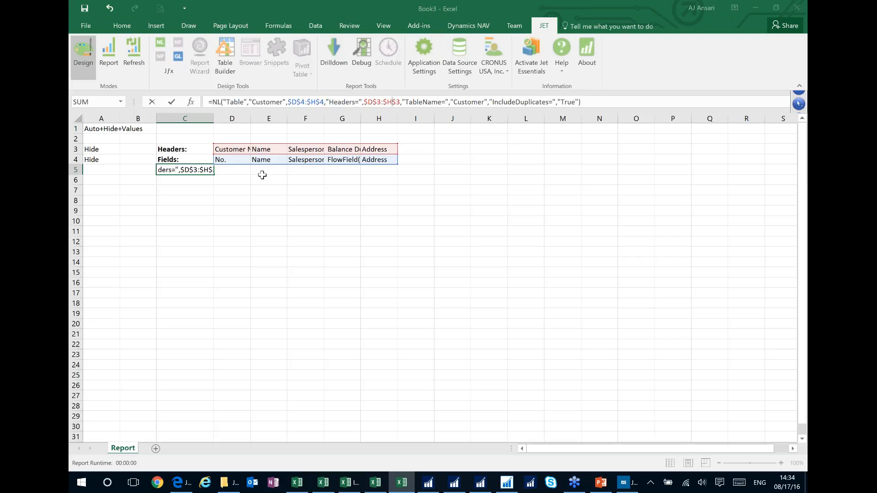
key(Return)
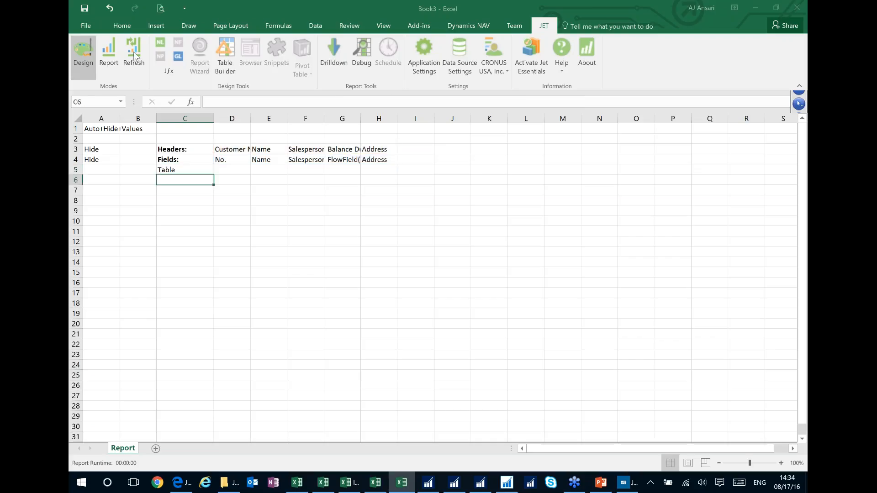
click(117, 60)
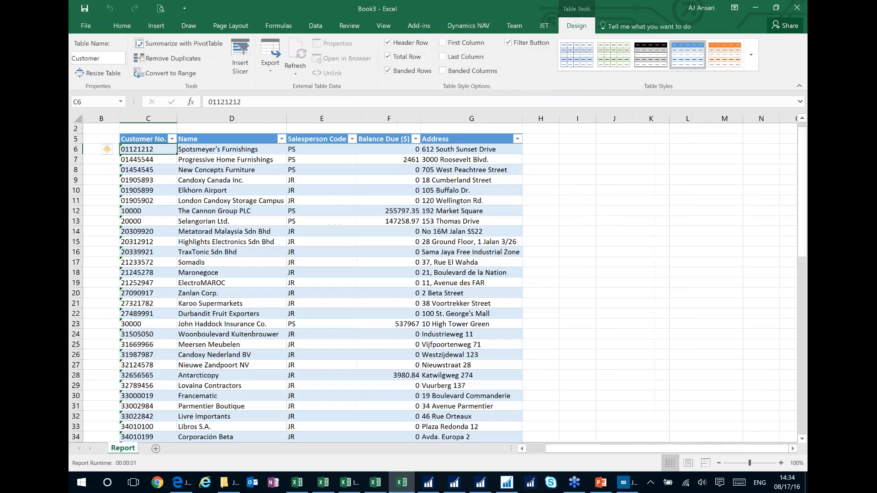
click(472, 170)
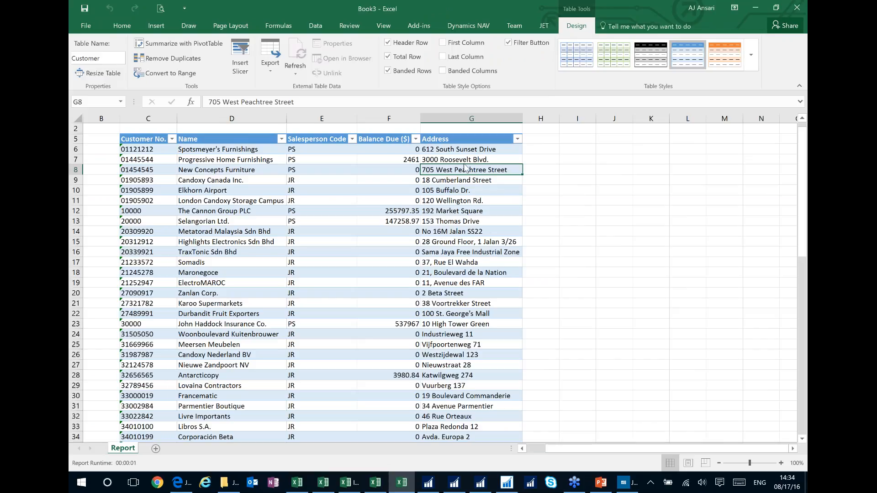
mouse_move(464, 165)
mouse_down()
mouse_move(447, 149)
mouse_move(451, 169)
mouse_up()
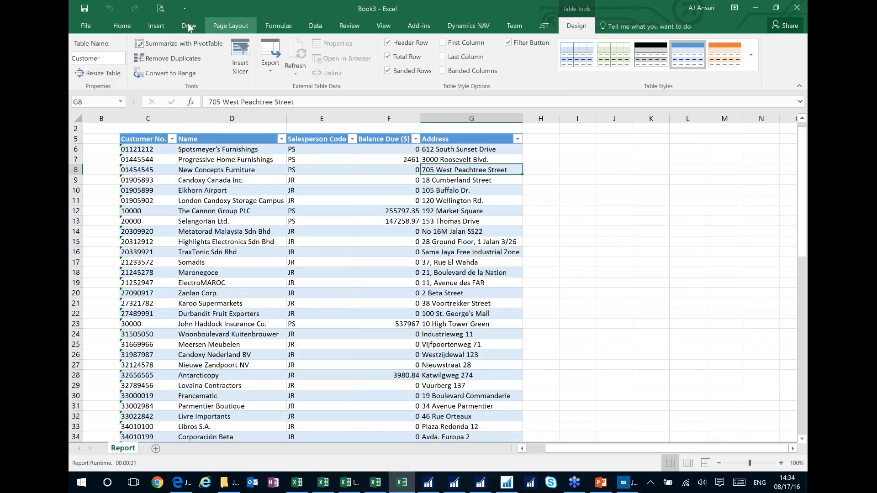
click(543, 26)
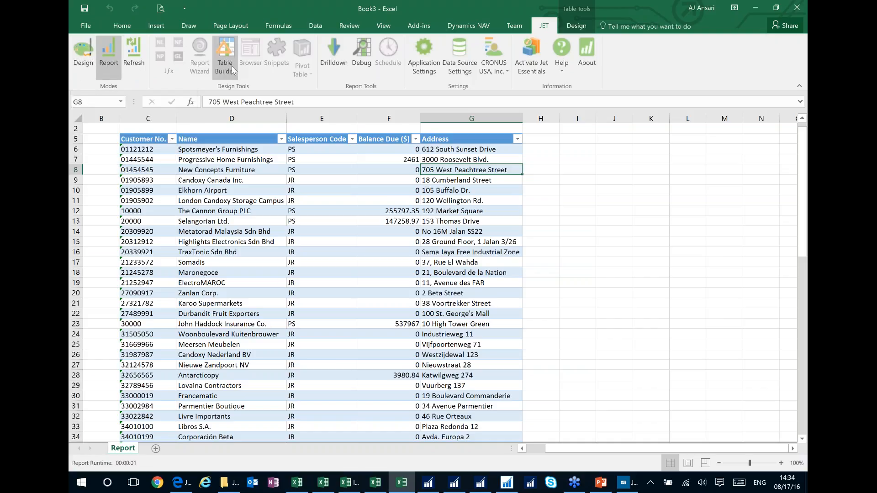
click(83, 59)
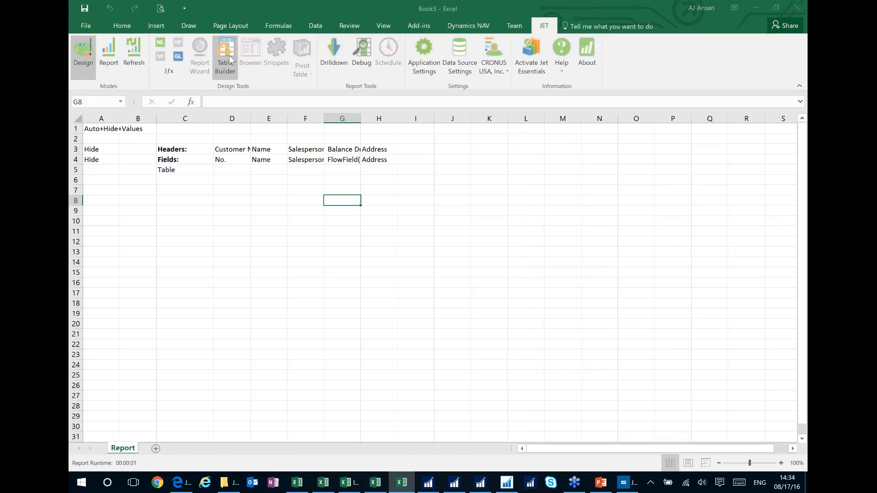
Step: Start a new Table Builder report and add the Customer table
click(227, 57)
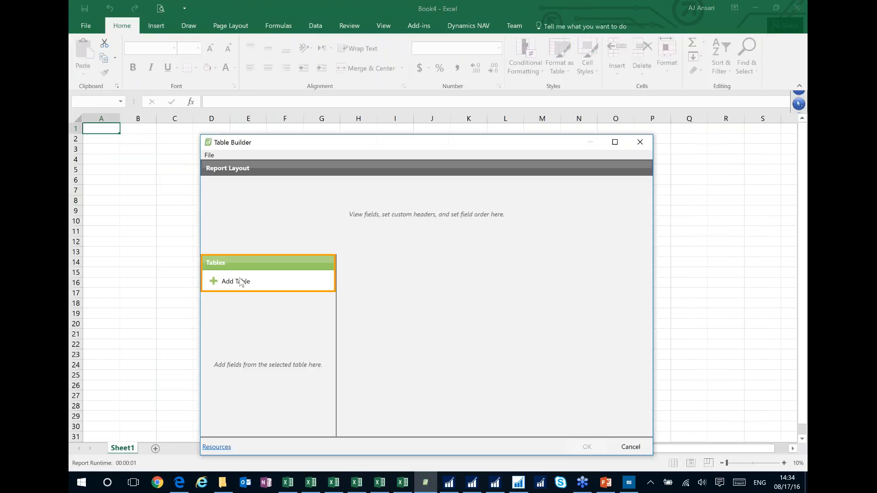
click(240, 281)
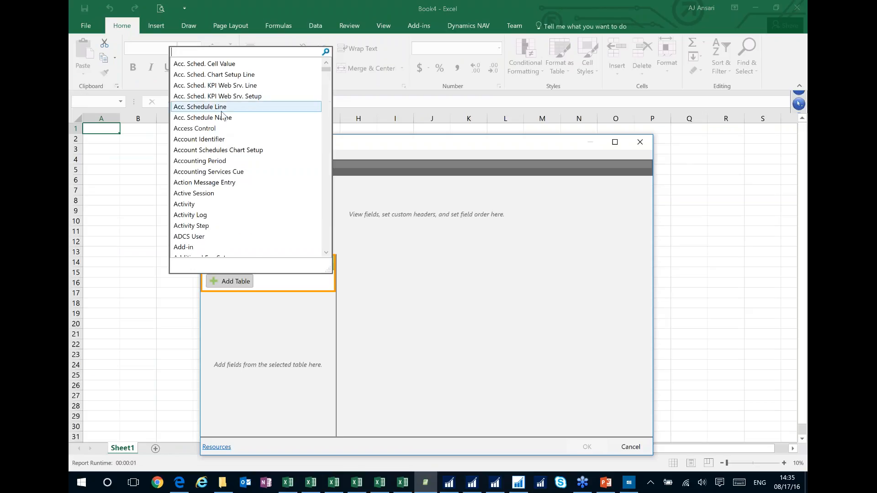
text(Cust)
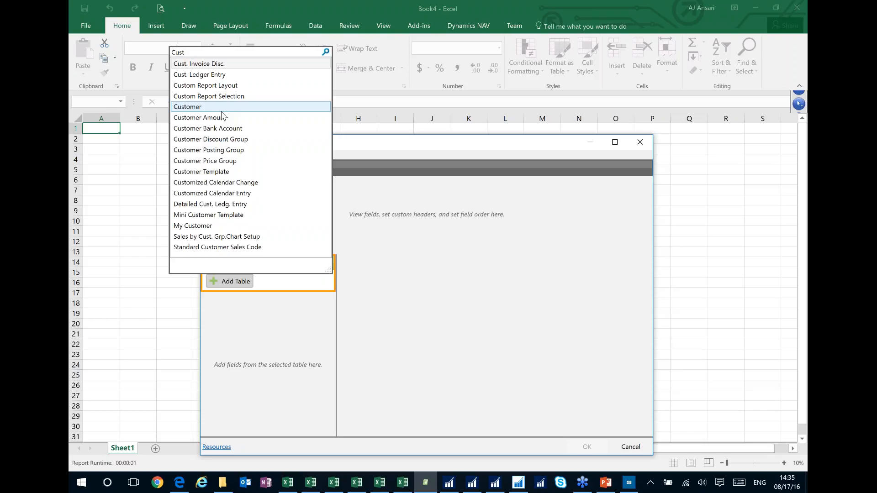
text(omer)
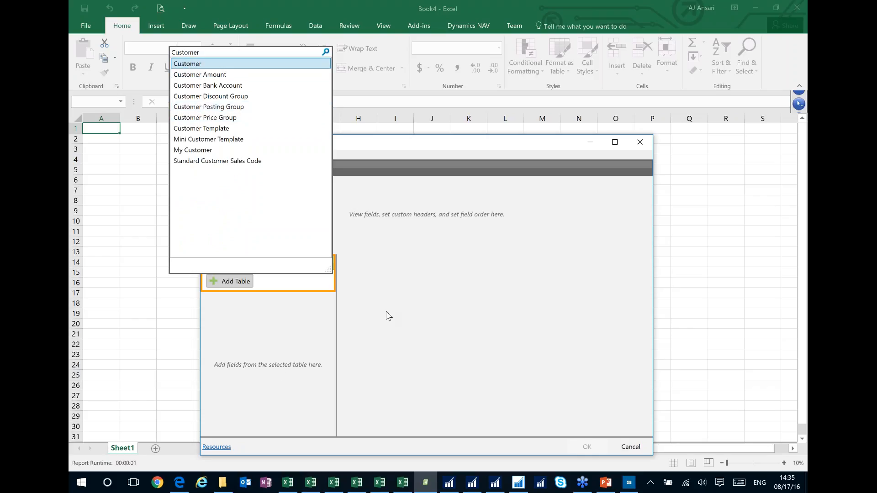
click(370, 239)
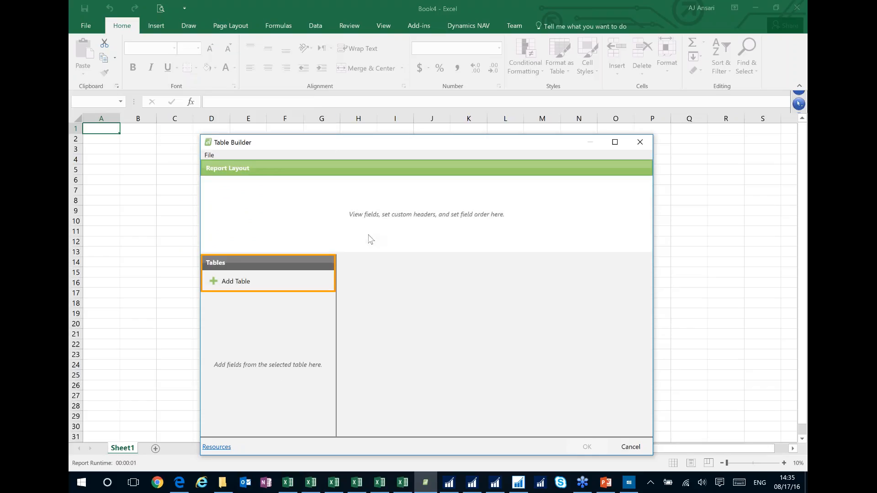
click(238, 285)
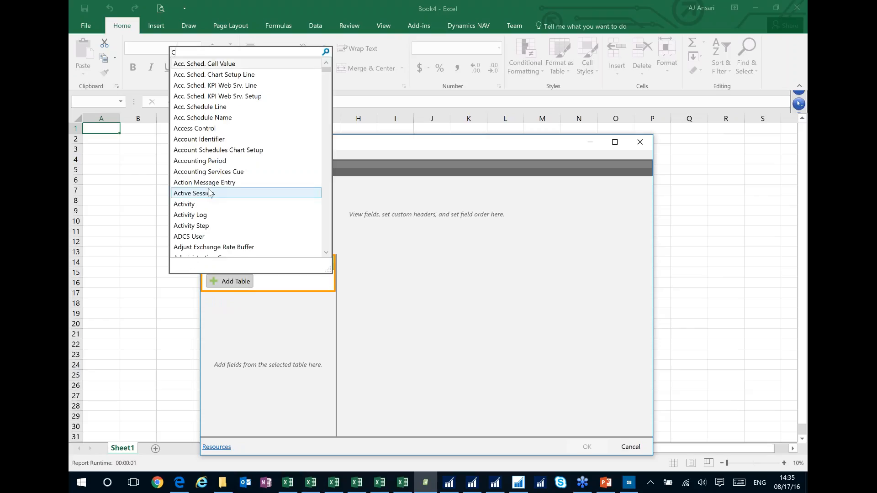
text(Customer)
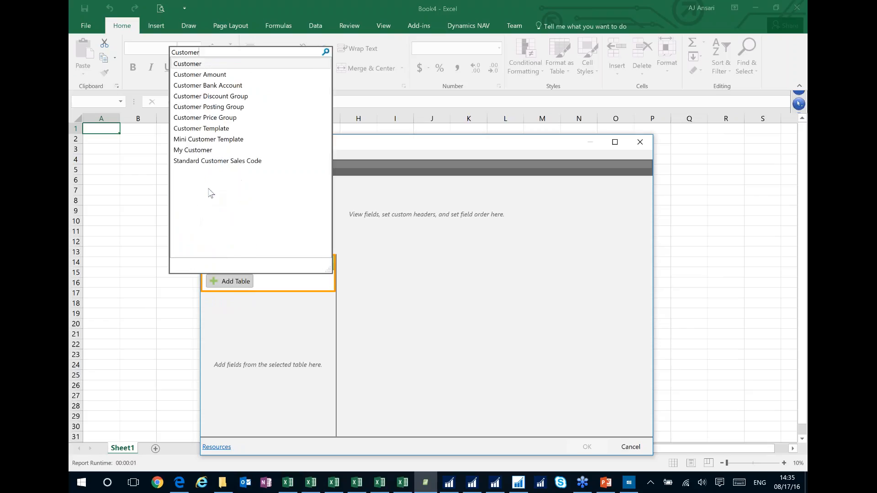
click(188, 65)
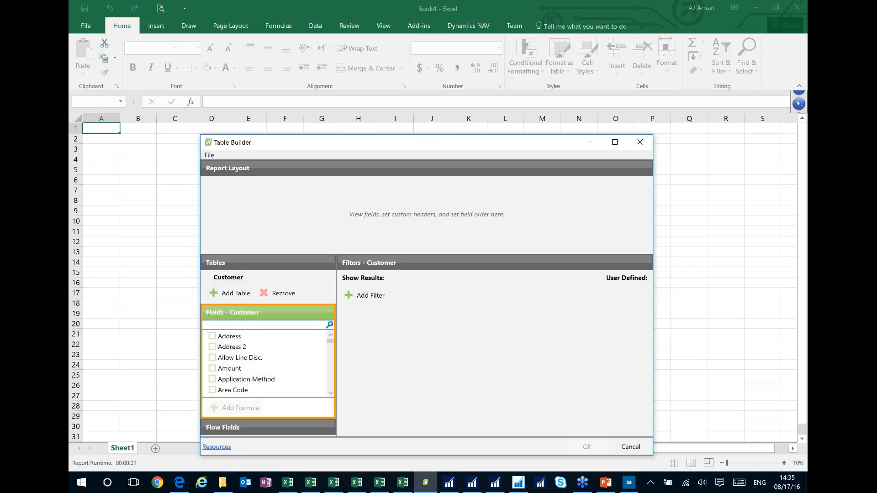
Step: Add No., Name and Balance Due ($) columns, removing the stray Application Method and duplicate columns
text(No)
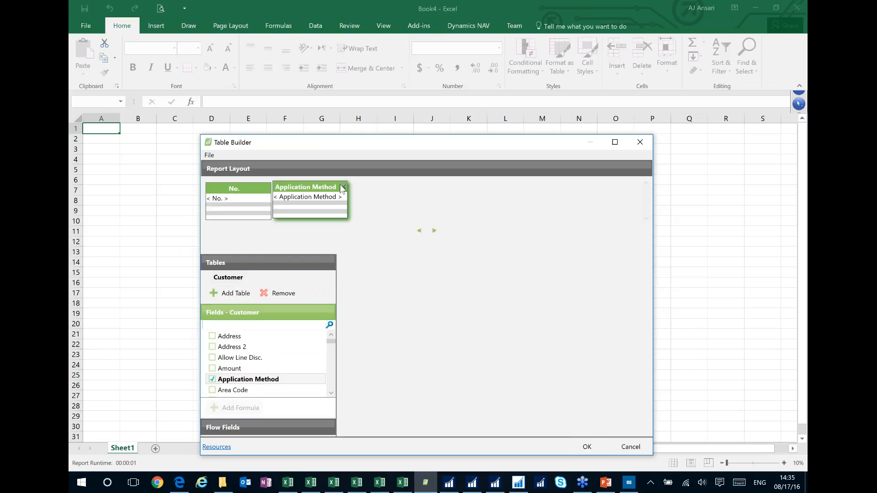
click(217, 327)
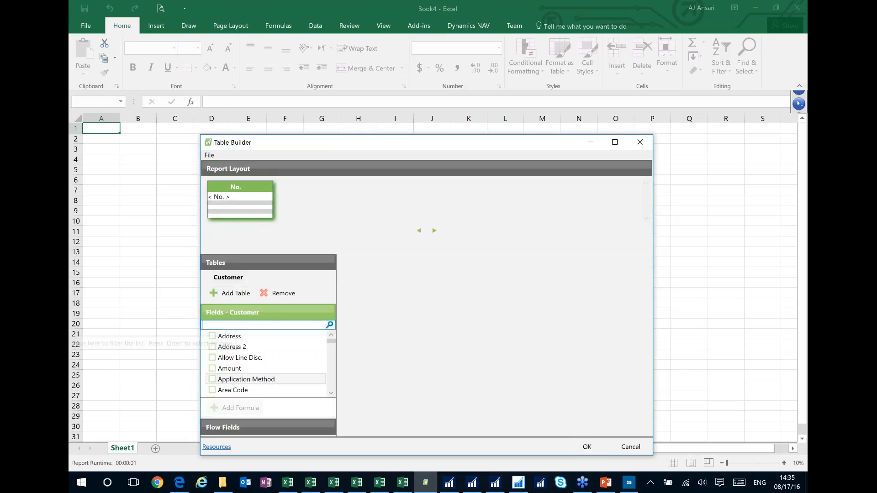
text(Name)
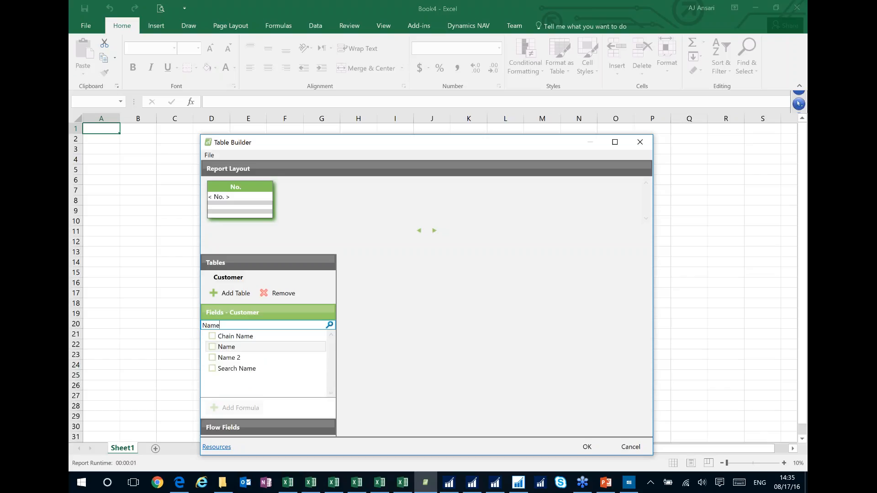
click(216, 347)
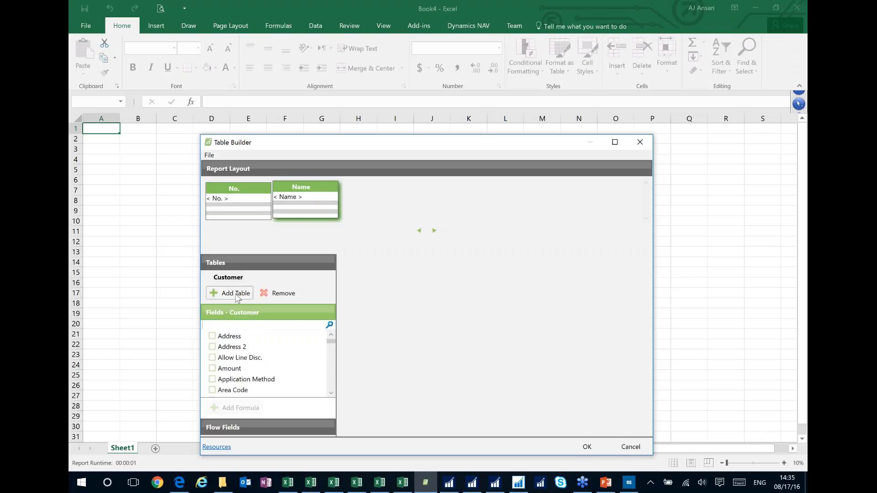
click(236, 296)
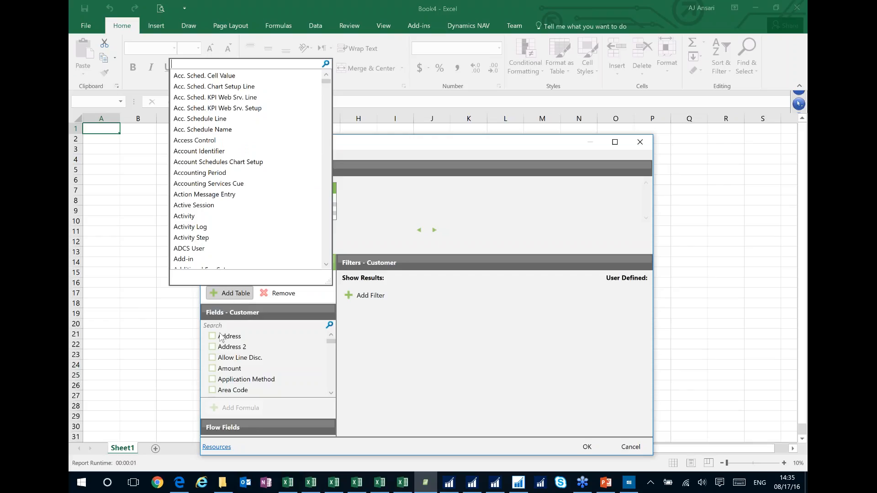
click(233, 325)
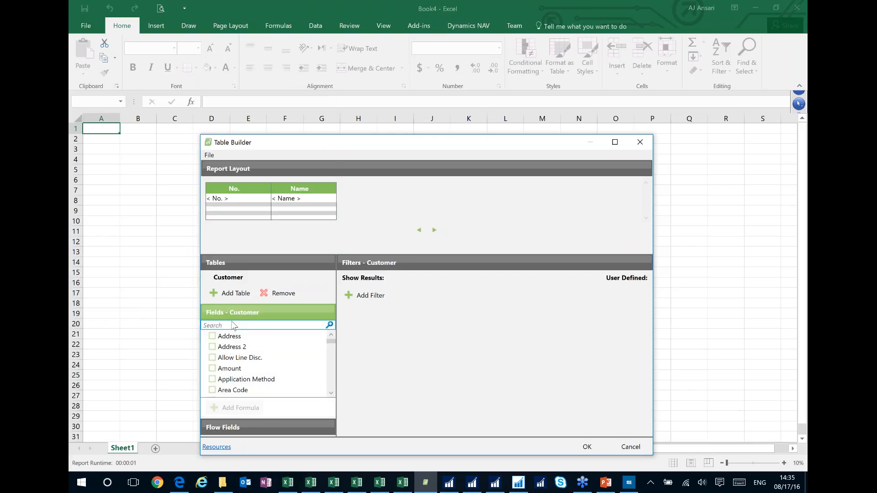
click(215, 427)
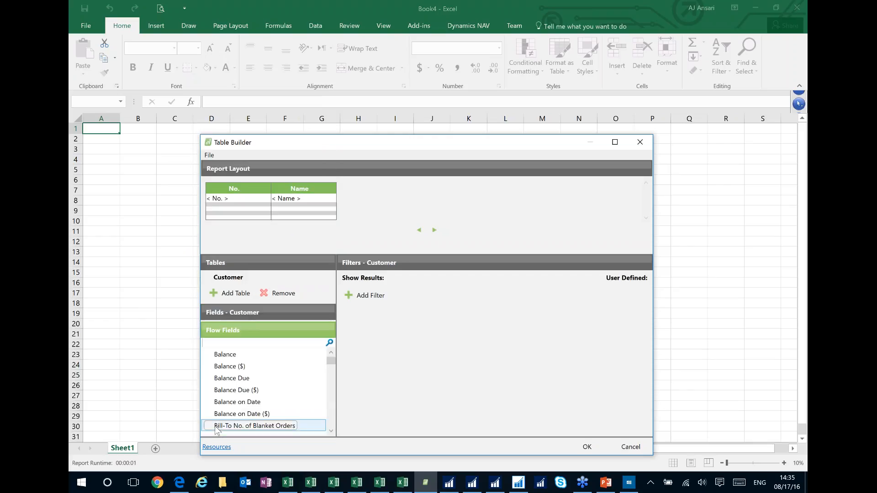
double_click(233, 390)
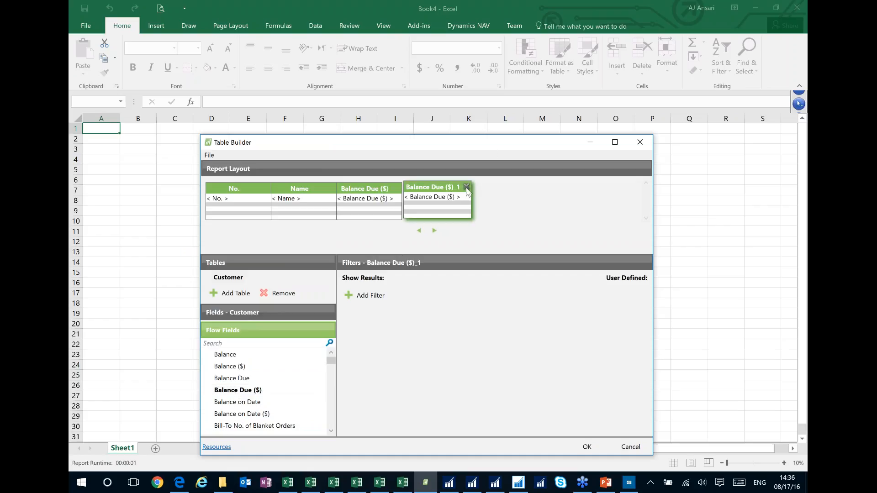
click(466, 187)
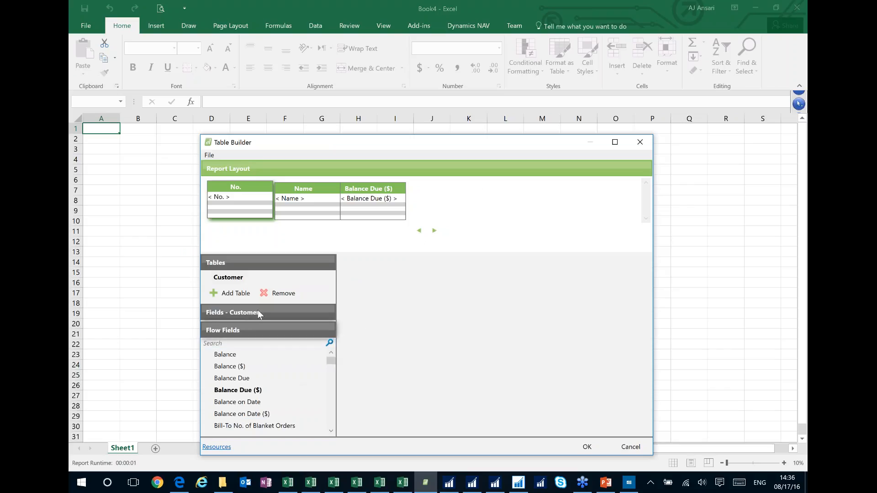
click(233, 294)
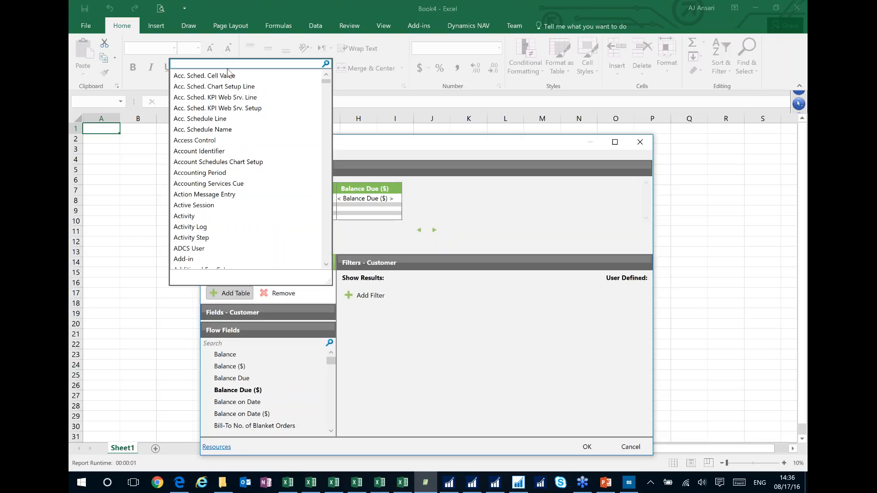
text(Salesp)
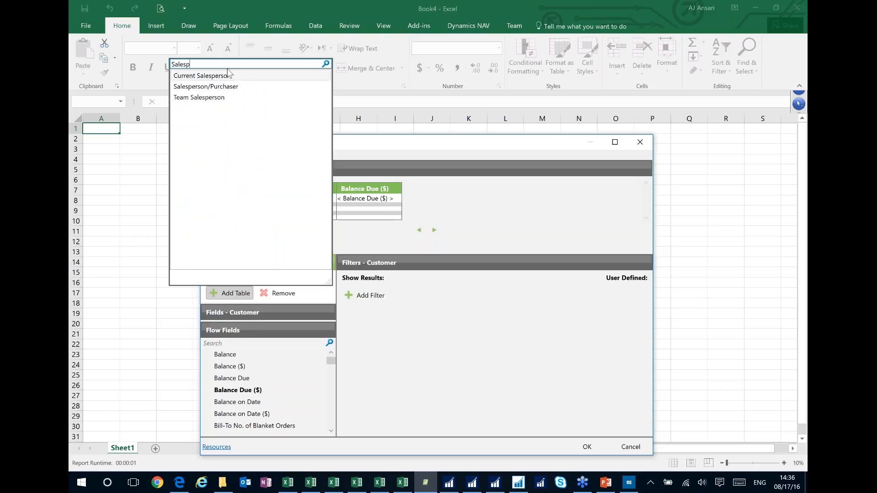
click(208, 90)
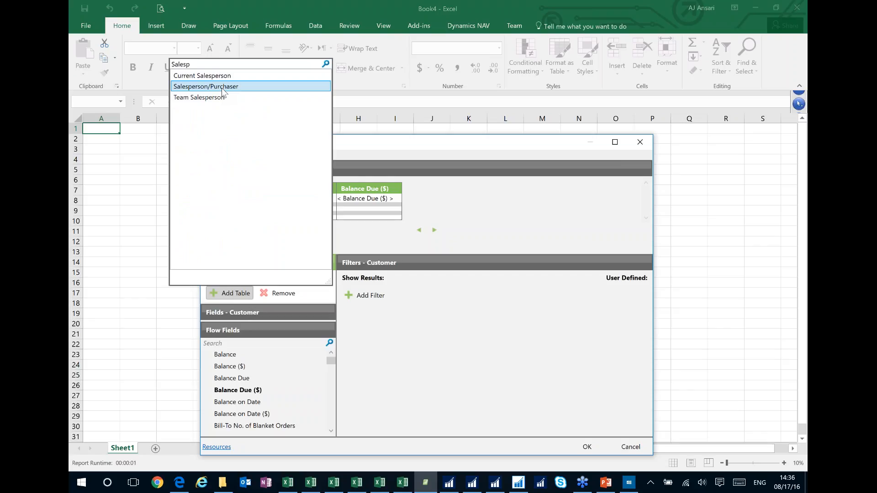
double_click(221, 87)
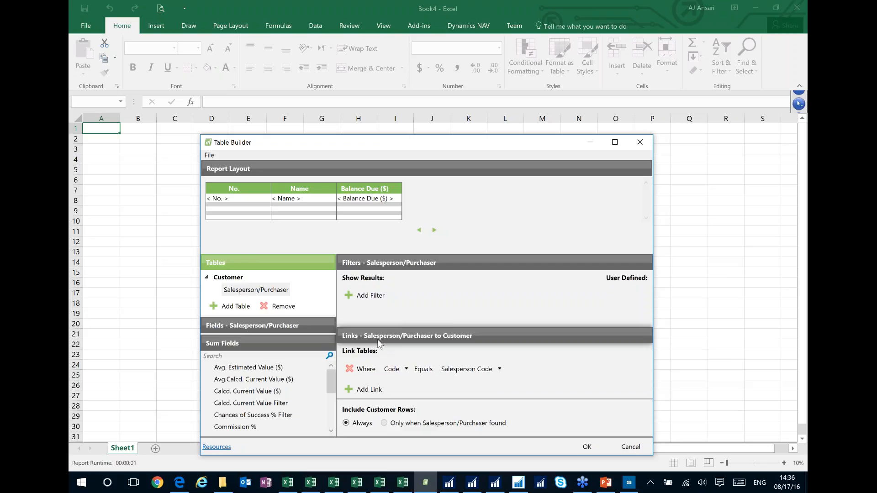
click(406, 369)
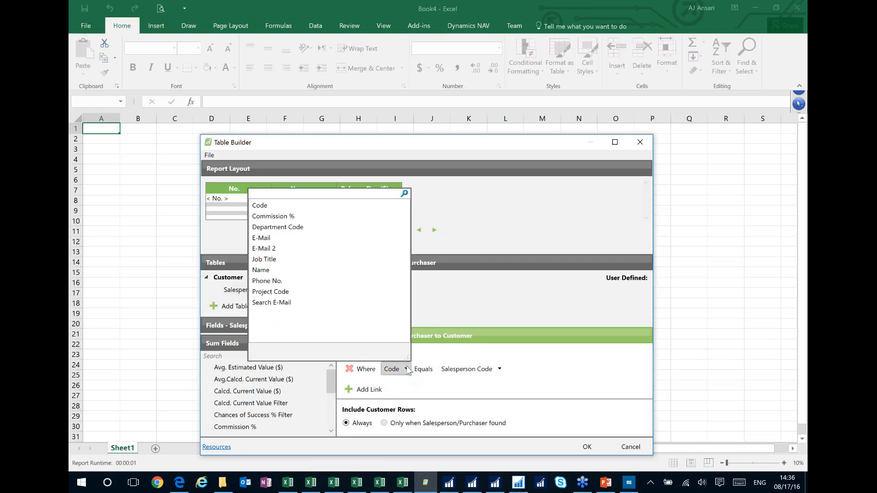
click(407, 369)
click(501, 369)
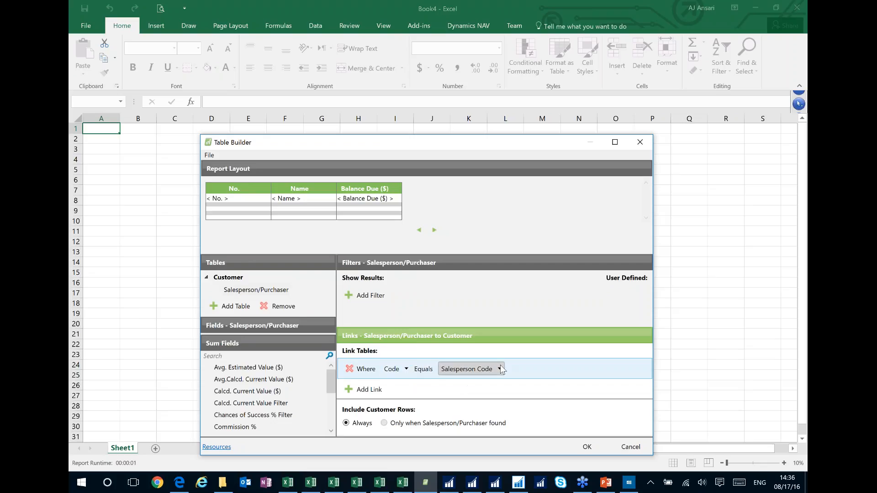
click(500, 370)
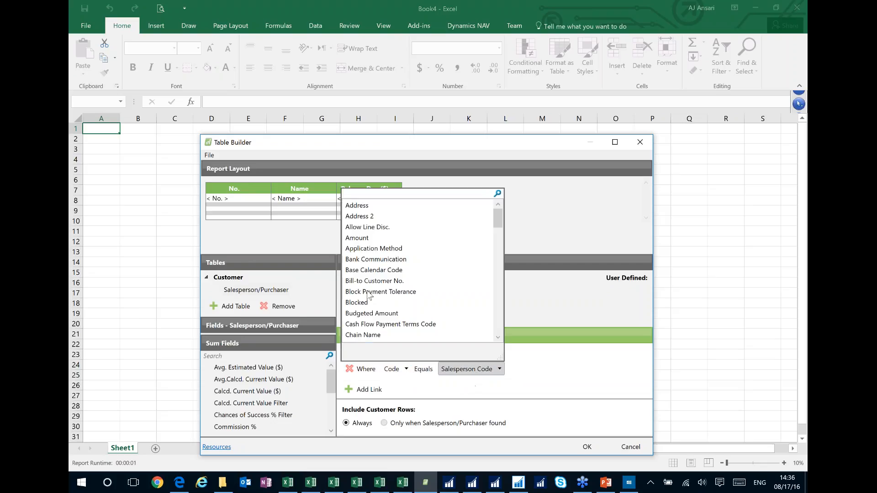
click(555, 343)
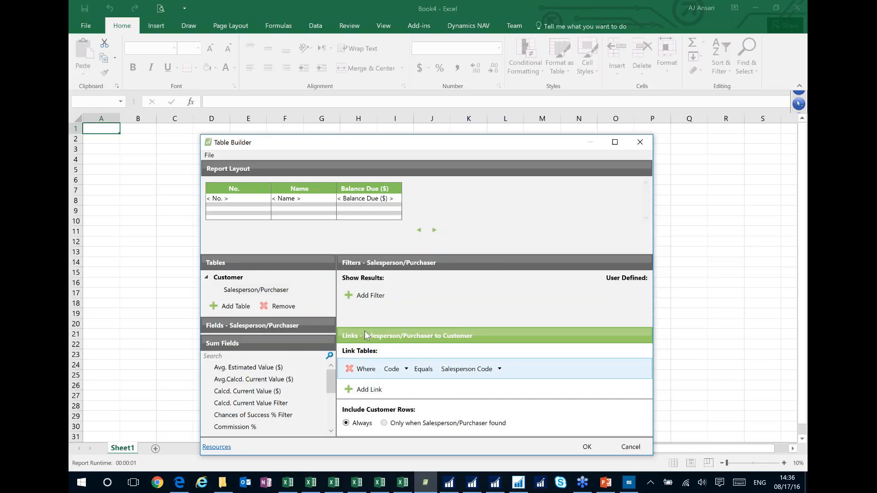
Step: Check Name and Job Title in the Salesperson/Purchaser field list to add them as columns
click(248, 293)
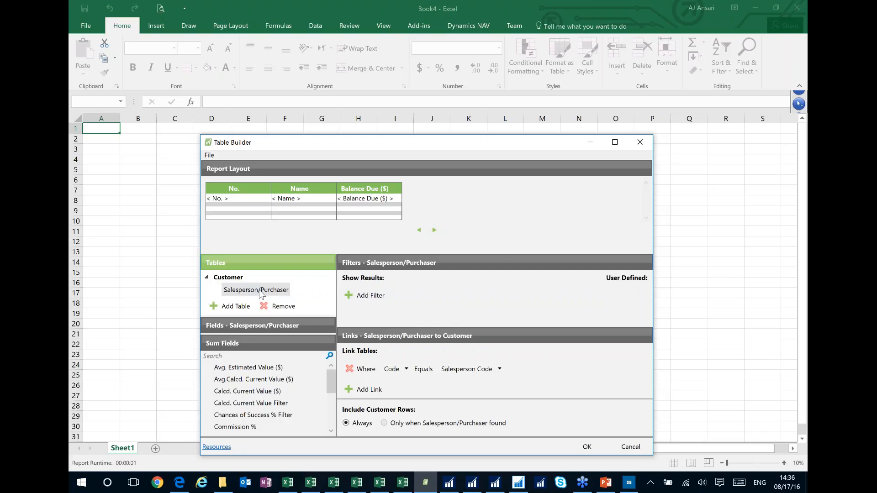
click(226, 325)
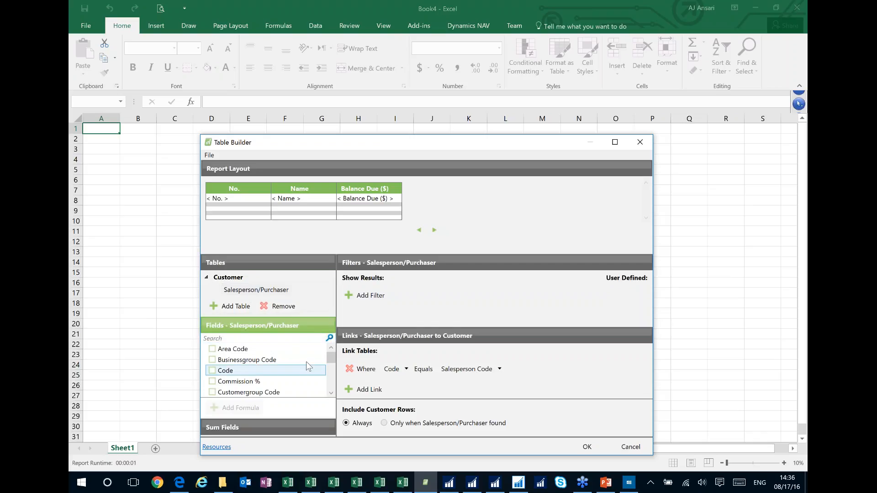
click(330, 393)
click(330, 393)
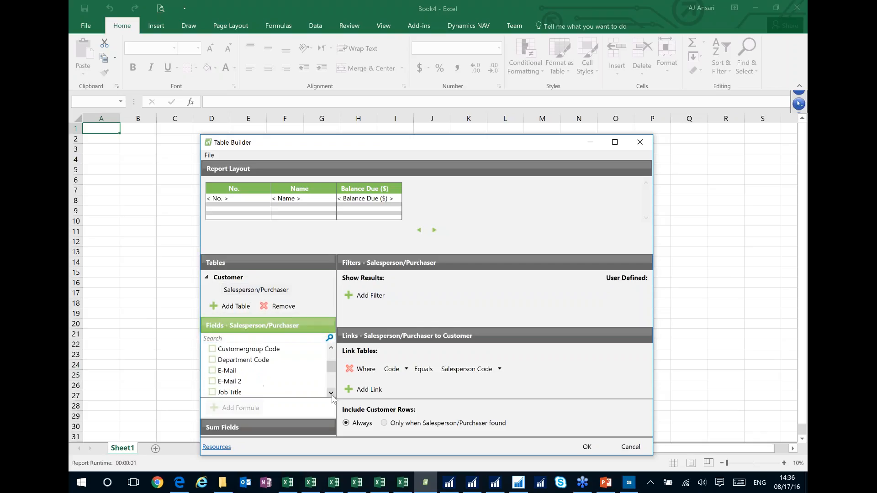
scroll(332, 397, down, 1)
click(212, 369)
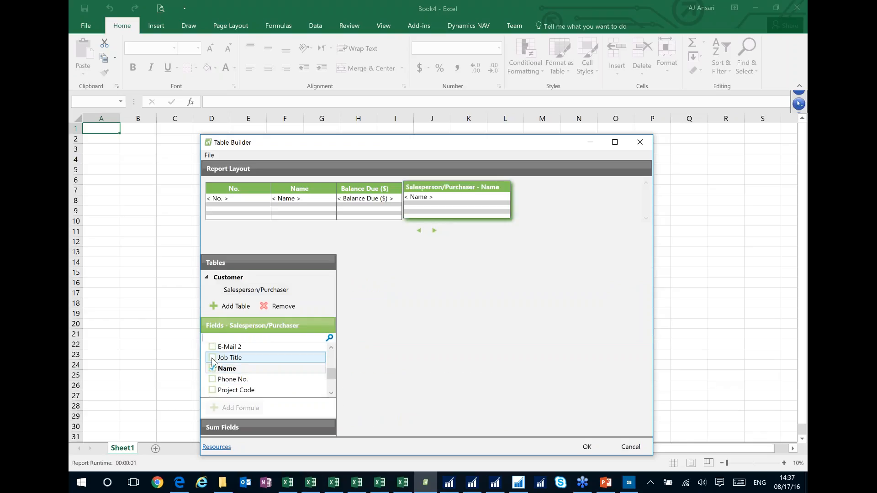
click(212, 357)
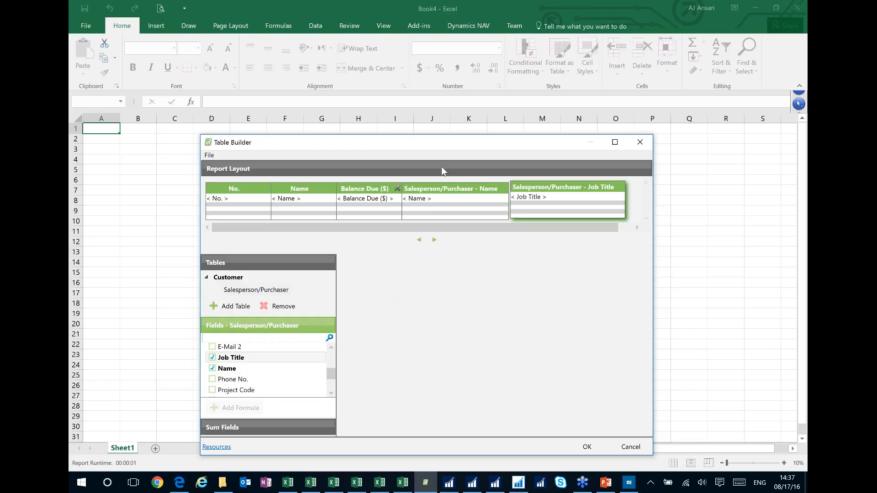
drag(333, 372, 333, 350)
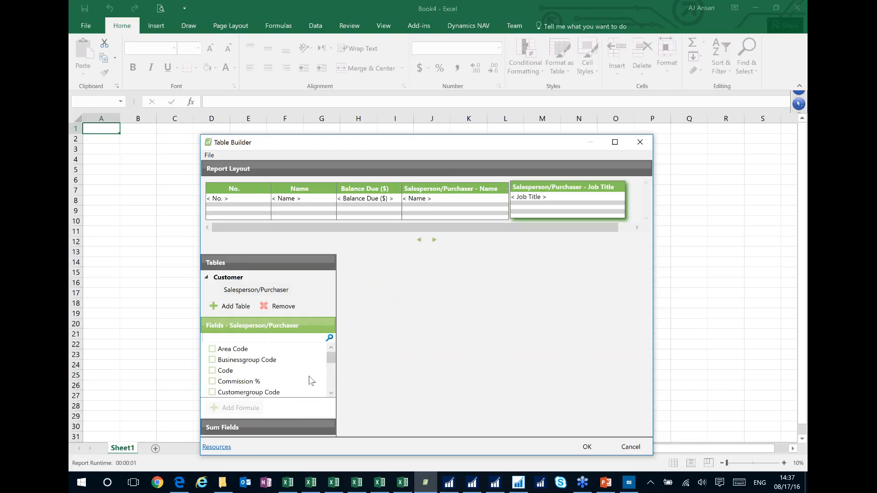
Step: Add a user-defined Location Code filter to the Customer table
click(241, 279)
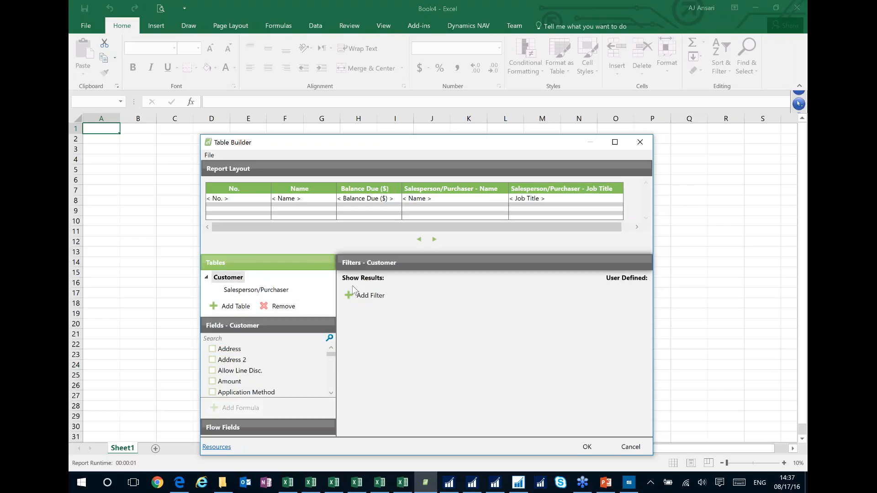
click(355, 295)
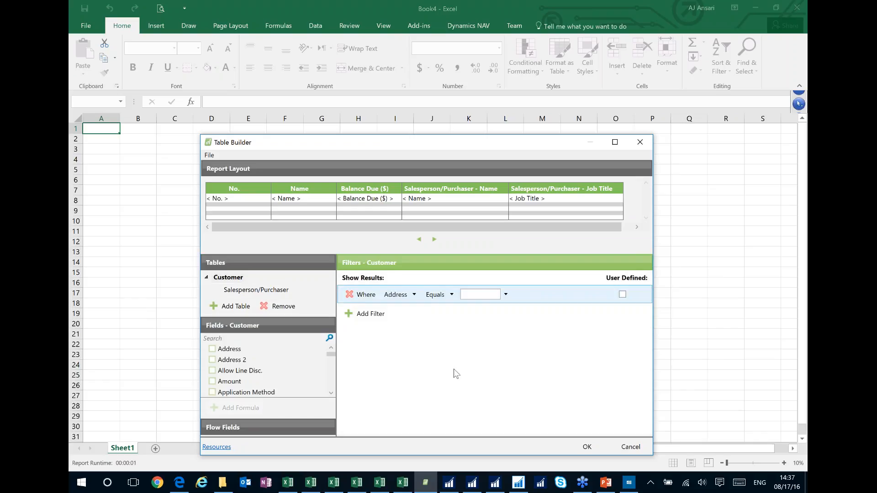
click(414, 295)
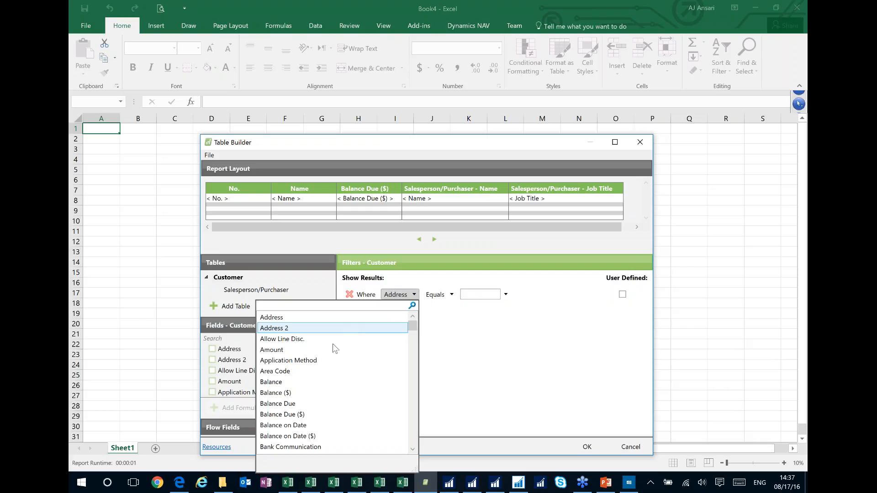
click(270, 305)
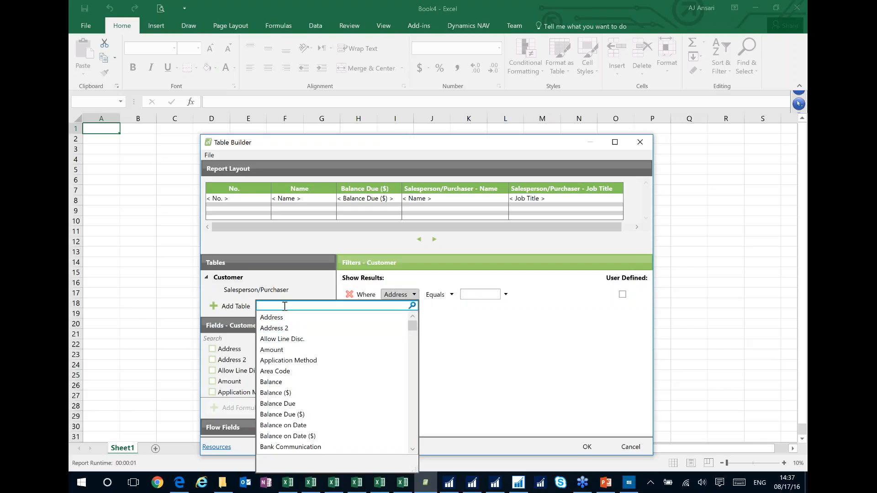
text(Loc)
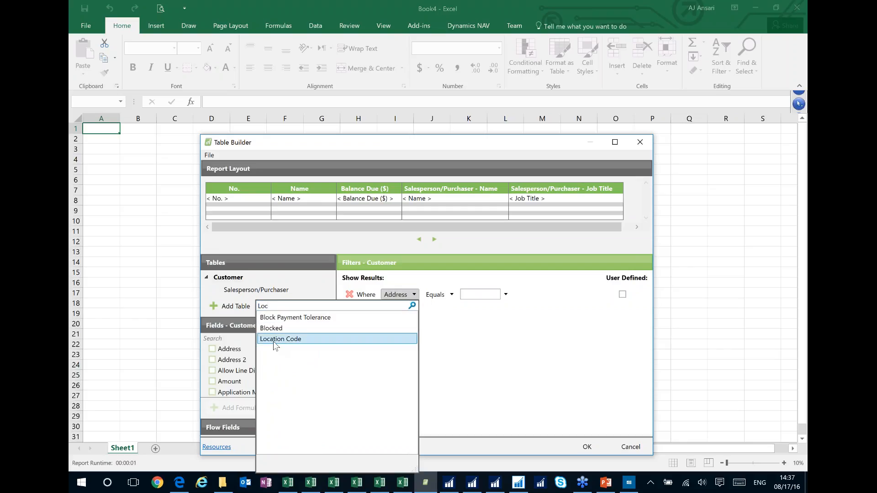
click(297, 339)
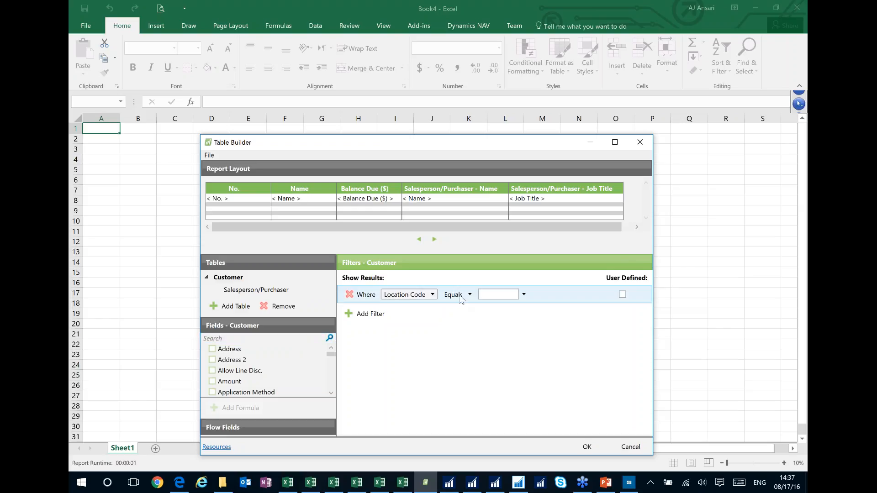
click(524, 295)
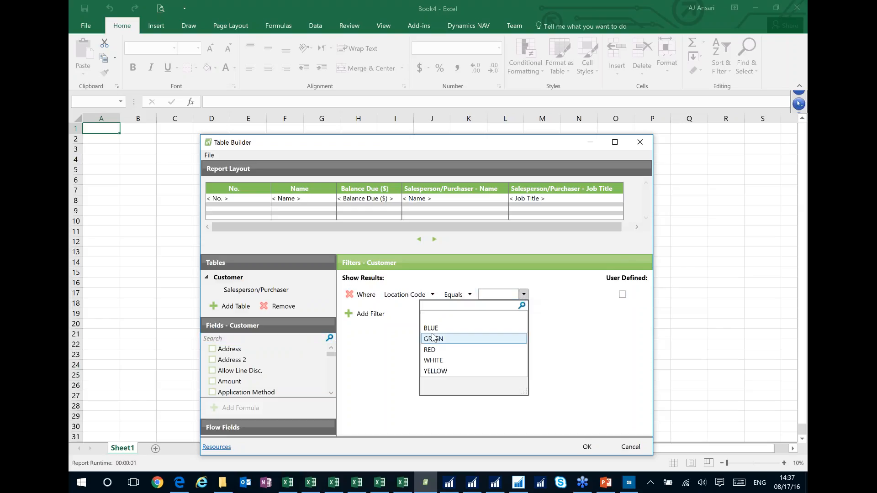
click(568, 292)
click(622, 295)
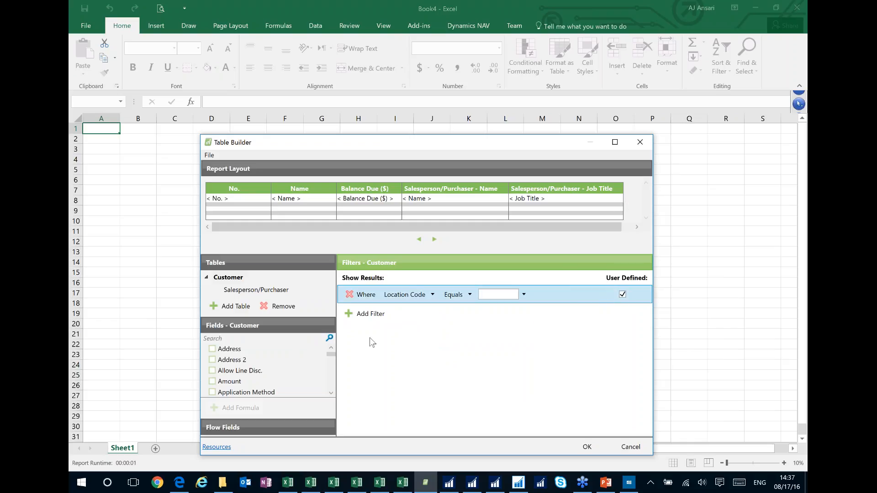
Step: Add Location Code as a Customer report column after Job Title
click(237, 338)
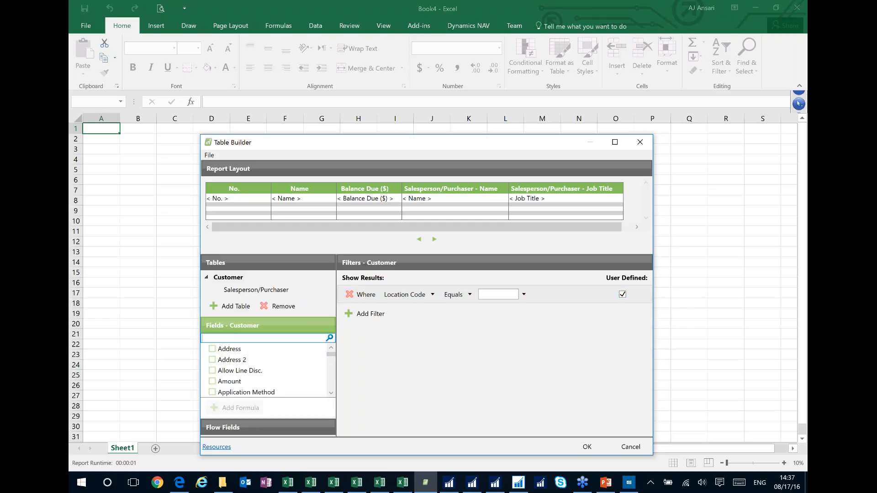
text(Loca)
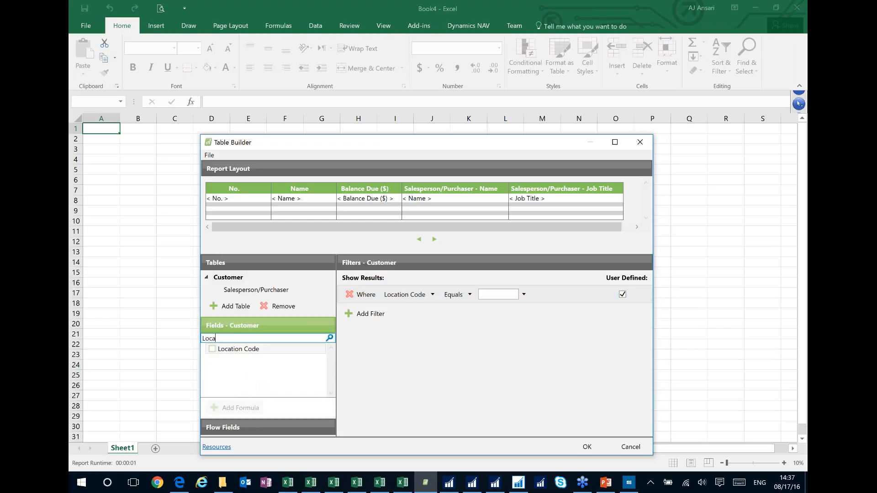
click(212, 349)
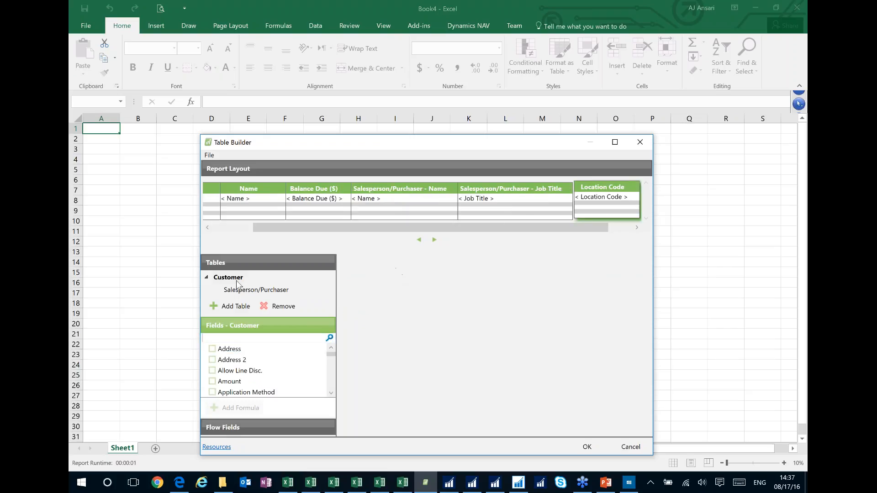
click(264, 280)
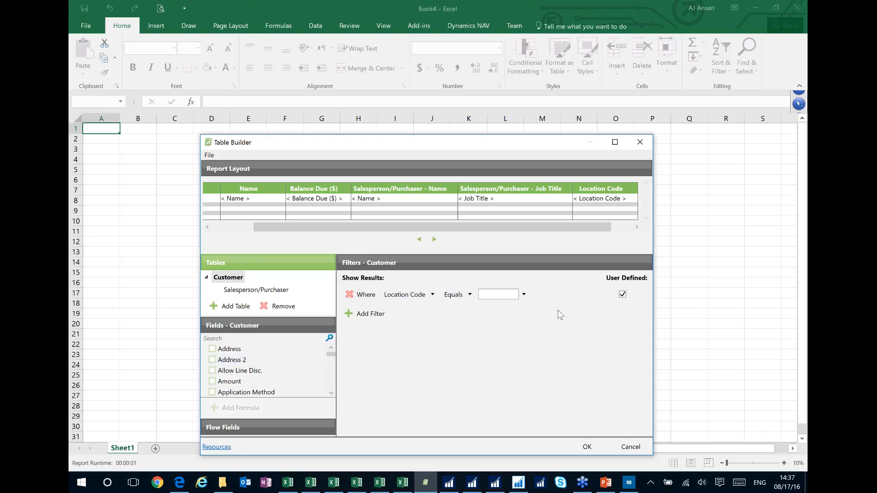
Step: Accept the Table Builder layout, review cells A5, C5 and D5, and run the Jet report
click(587, 447)
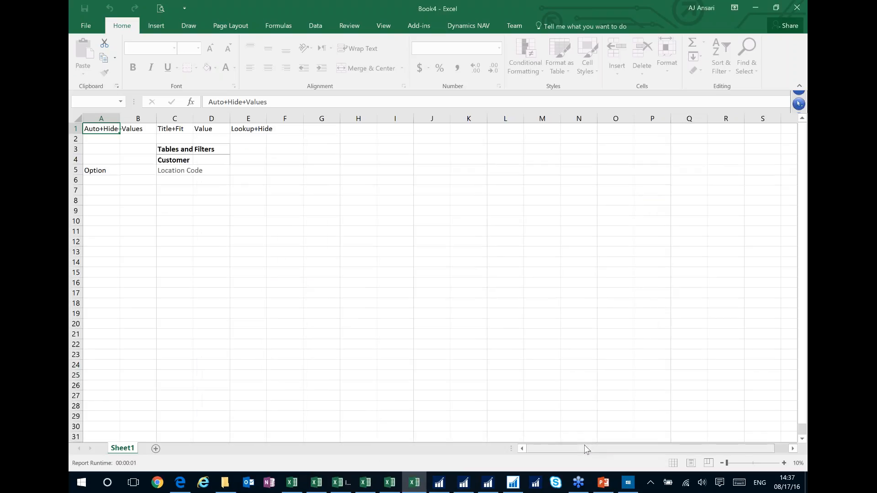
click(89, 172)
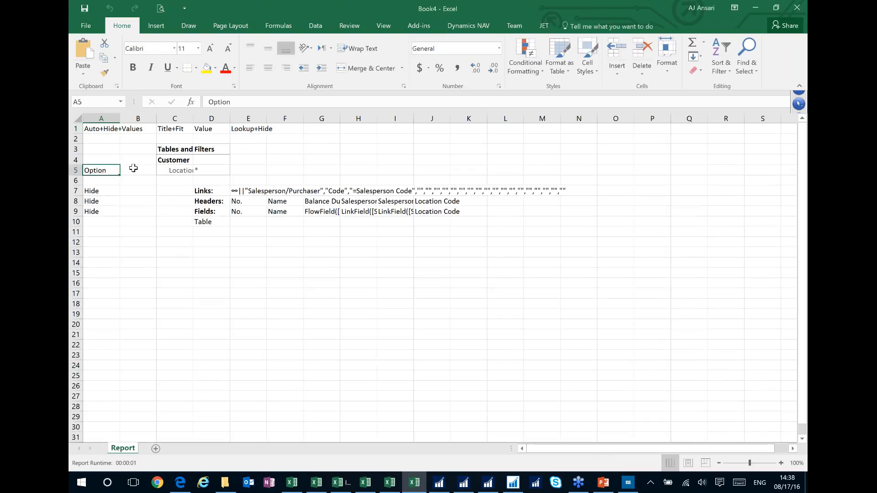
click(170, 170)
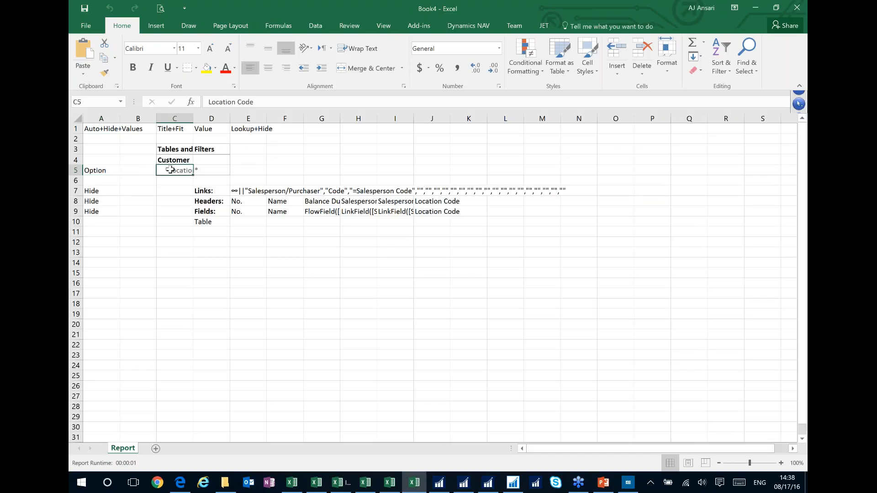
click(207, 171)
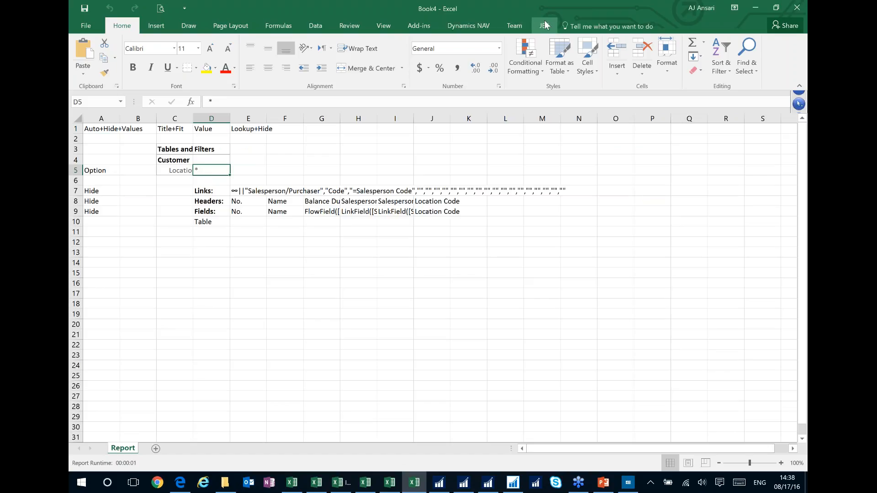
click(544, 25)
click(109, 50)
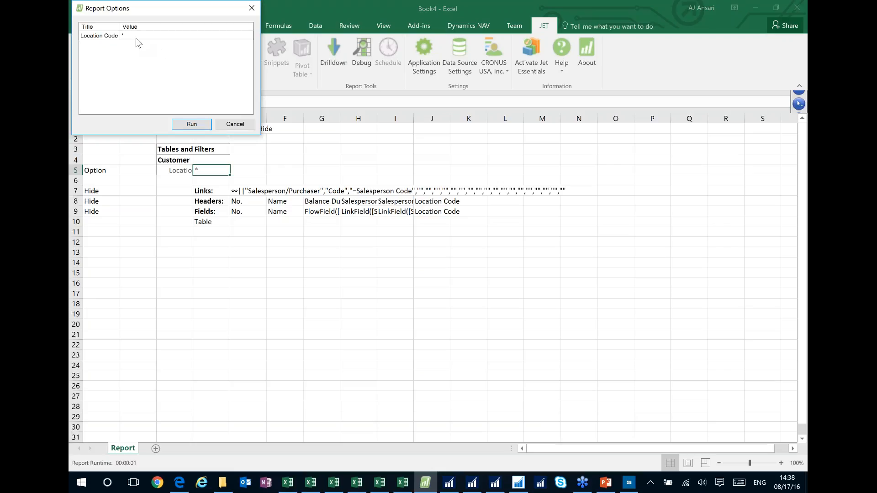
Step: Run the report with Location Code YELLOW and check the 31830.14 Balance Due total
click(138, 38)
text(YELLOW)
click(192, 124)
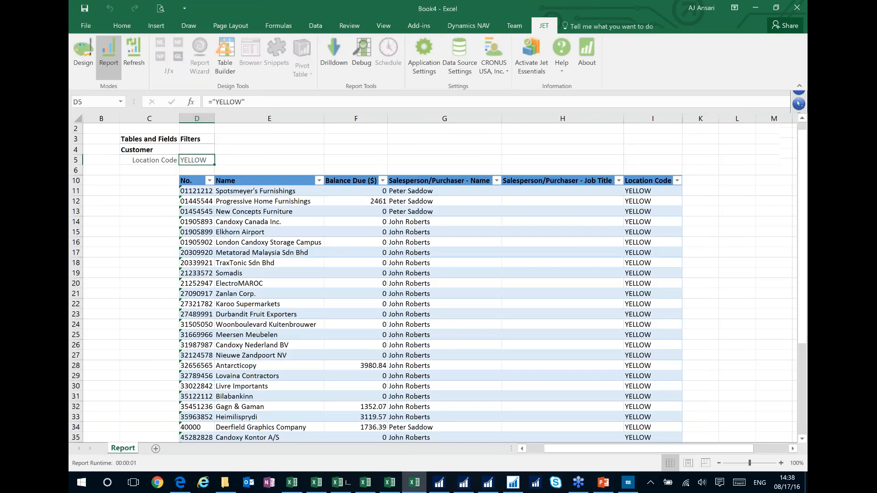
scroll(433, 283, down, 7)
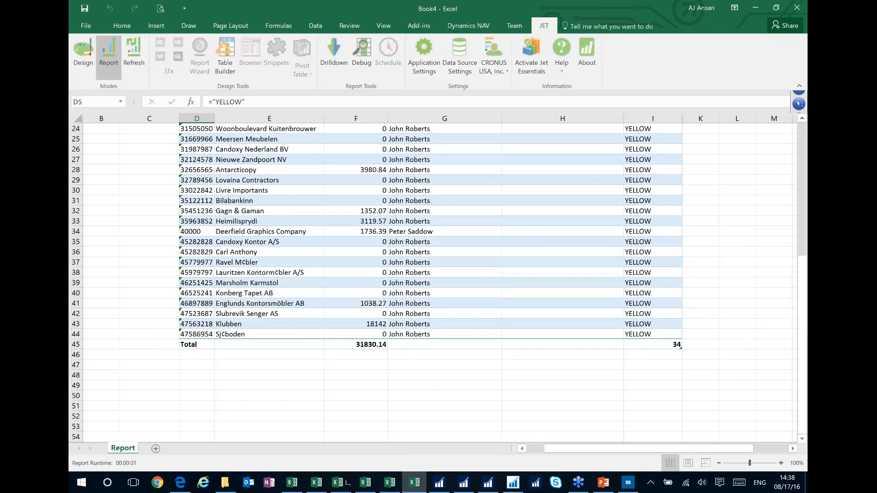
scroll(417, 191, up, 7)
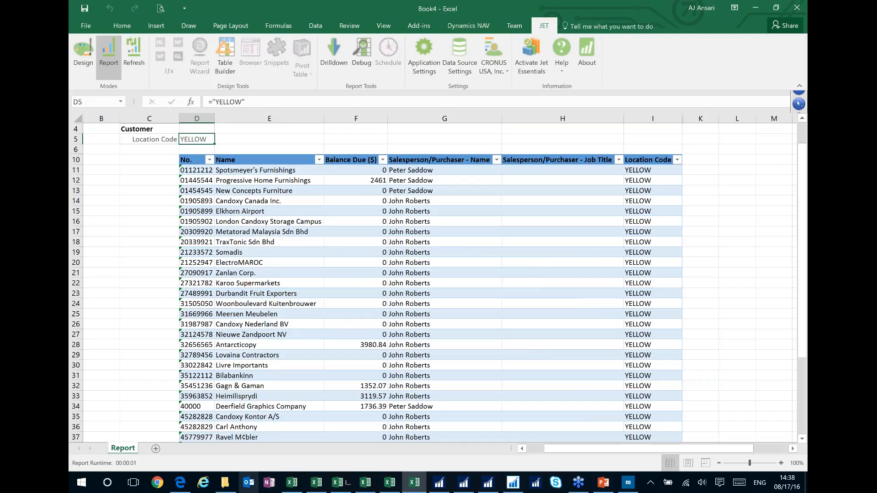
Step: Close the Acc. Schedule Overview and Account Schedule Names windows, then open the NAV Customers page
click(468, 27)
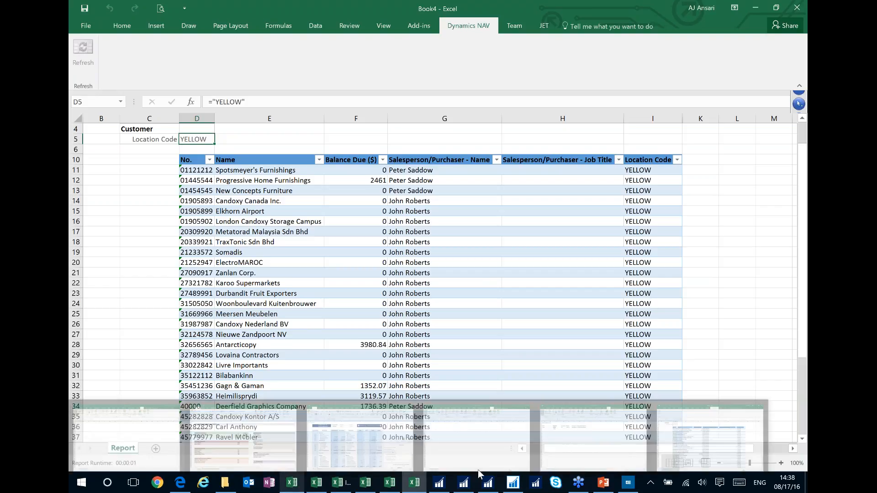
click(488, 482)
click(725, 8)
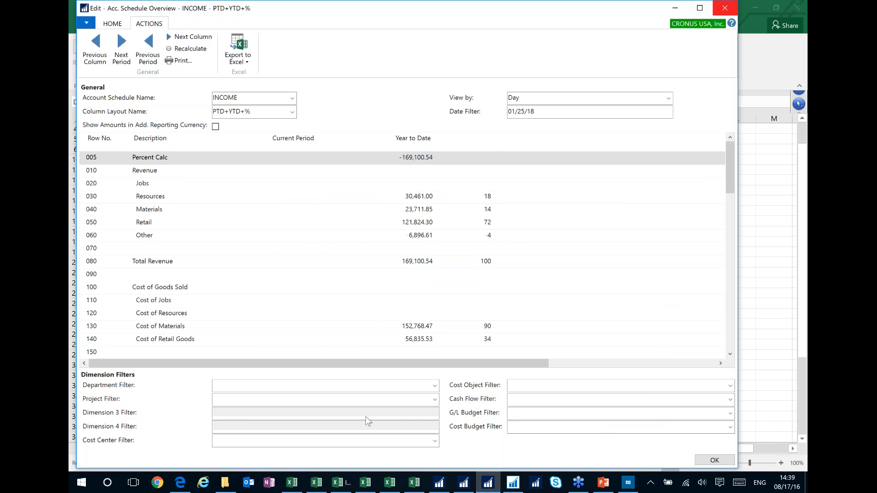
mouse_move(470, 485)
click(520, 434)
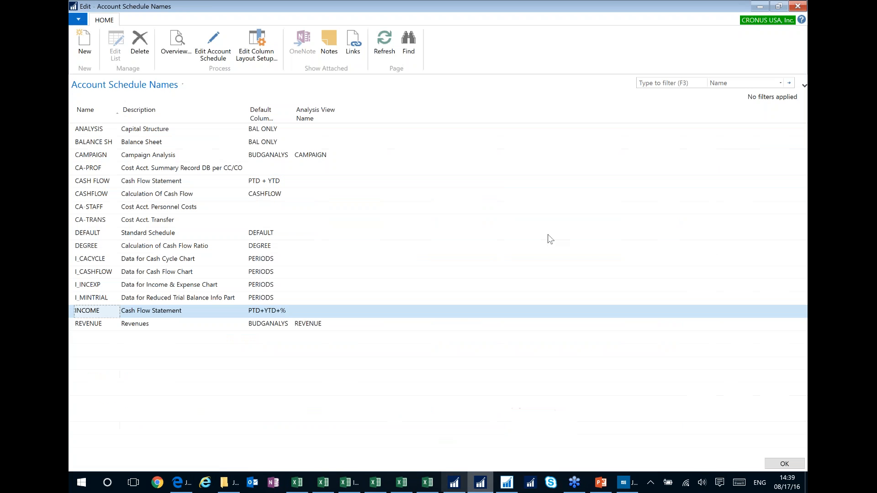
click(798, 6)
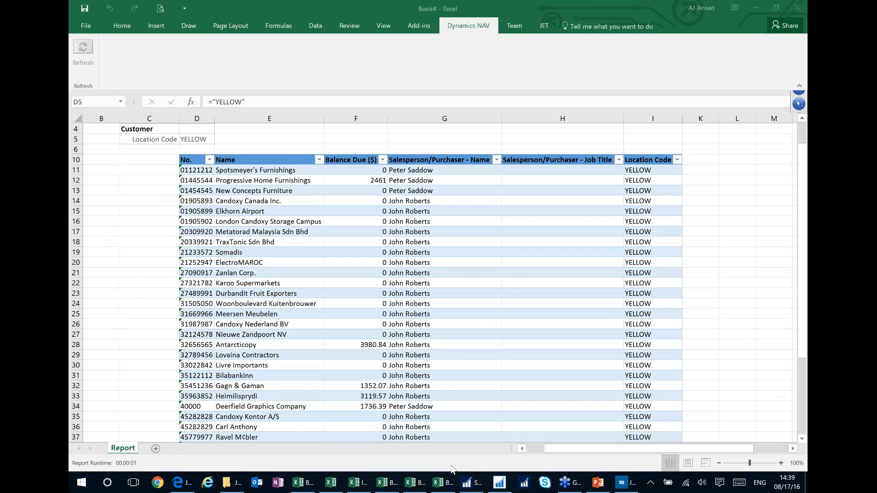
click(477, 484)
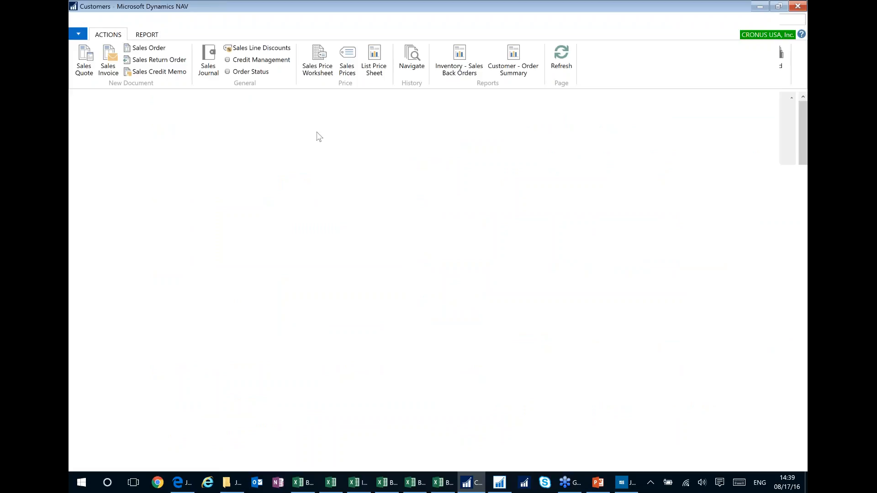
Step: Filter Customers on Location Code YELLOW and send the filtered list to Microsoft Excel
click(680, 101)
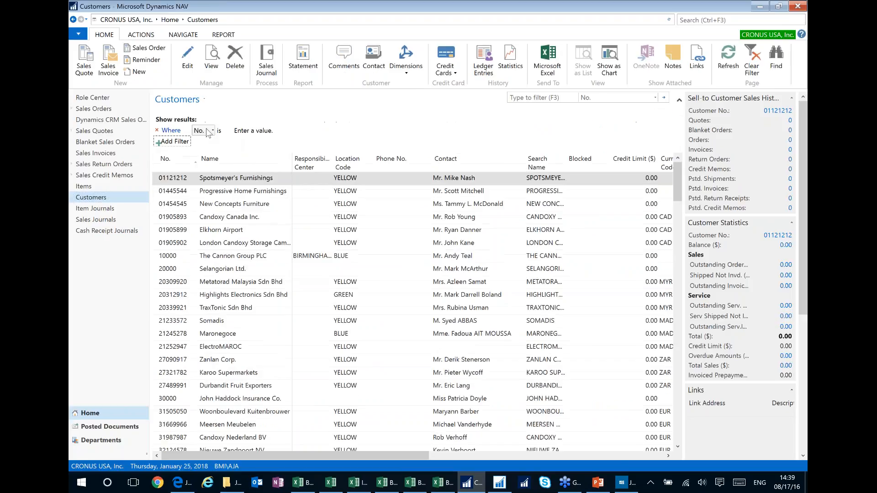
click(203, 131)
click(221, 200)
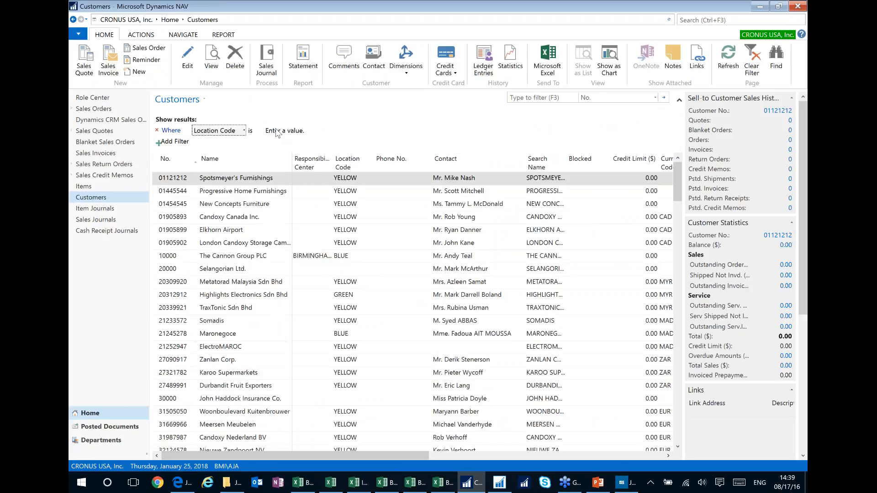
text(YELLOW)
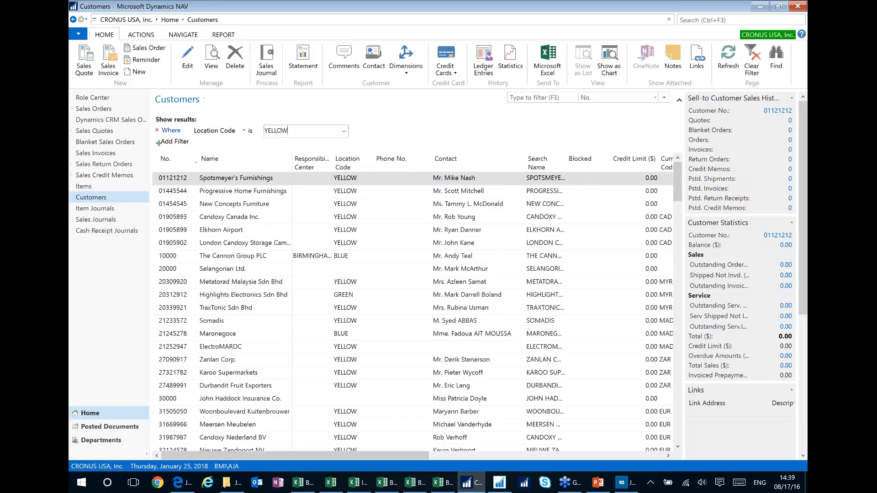
key(Return)
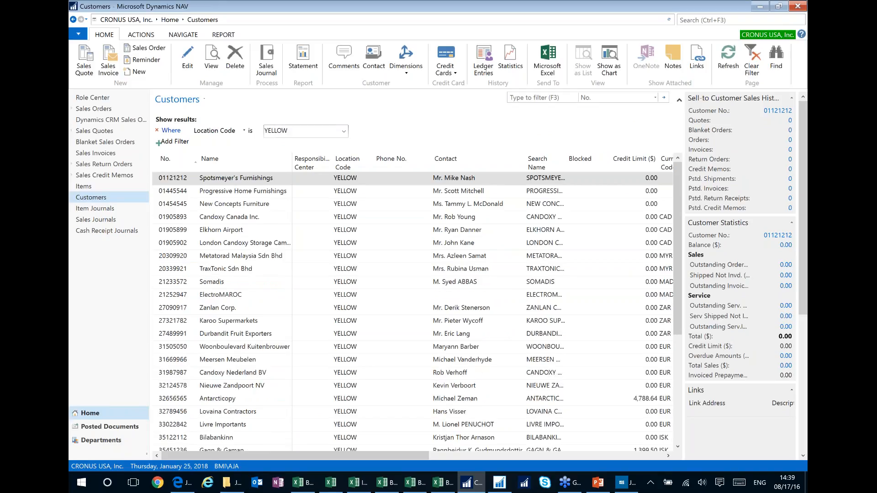
click(547, 60)
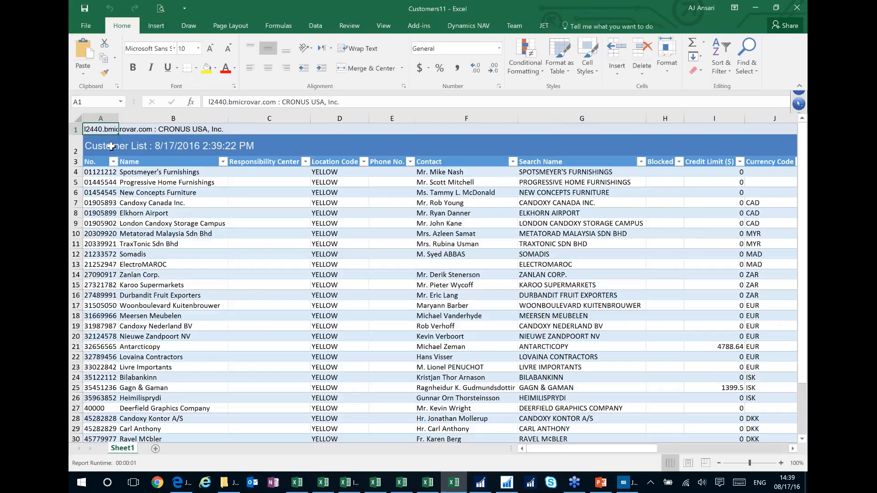
Step: Check the Customer List title in cell A2, then return to the YELLOW-filtered NAV Customers window
click(111, 146)
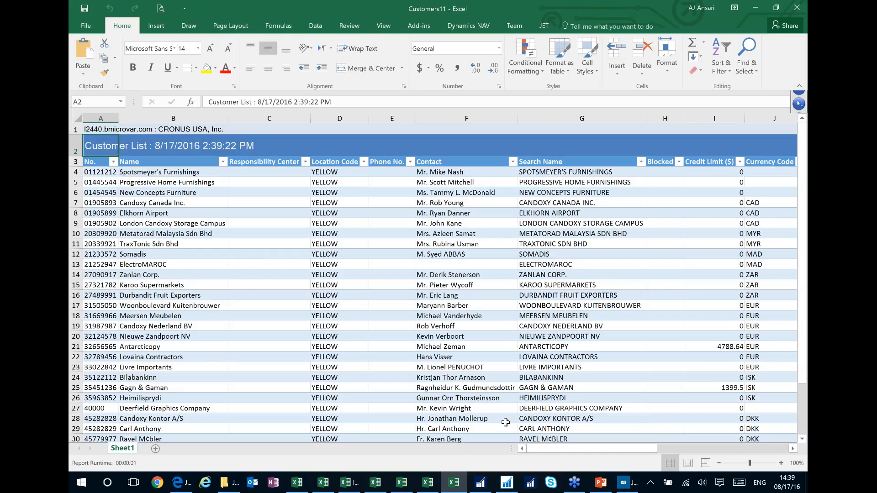
click(488, 488)
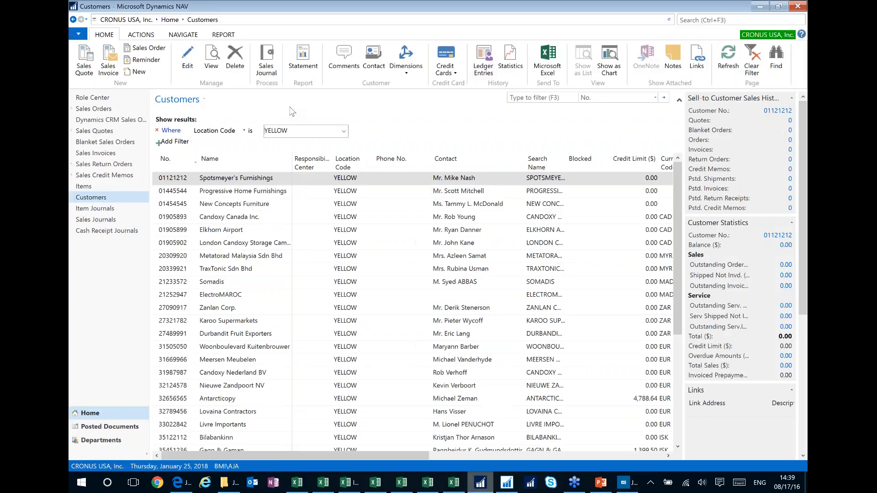
Step: Change Spotsmeyer's Furnishings' Location Code to BLUE on its card and return to Customers11
click(254, 182)
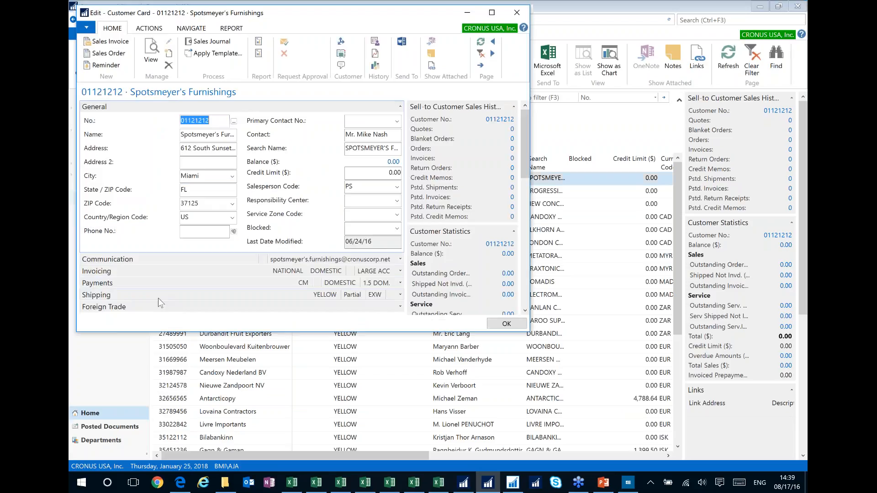
click(158, 297)
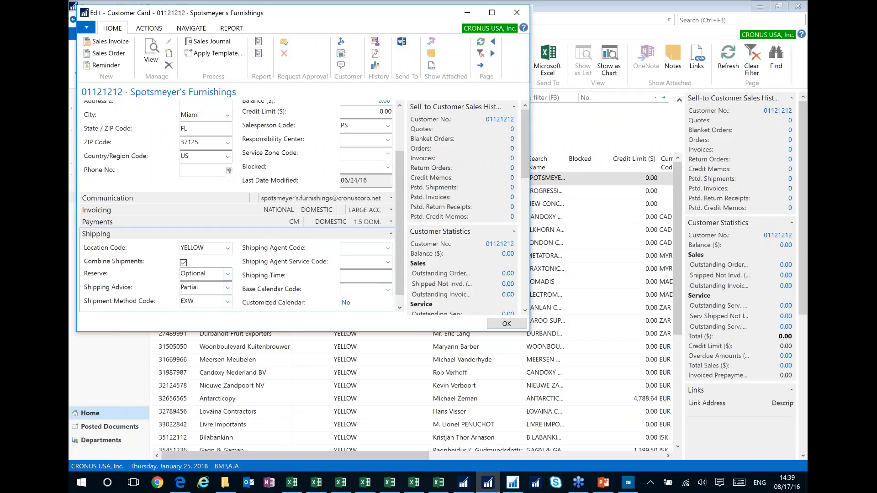
click(228, 248)
click(191, 281)
click(507, 324)
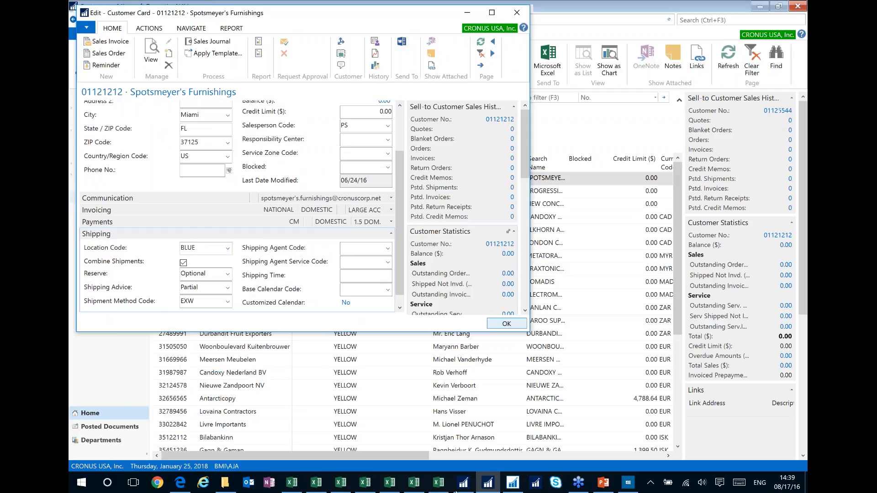
click(447, 485)
click(478, 27)
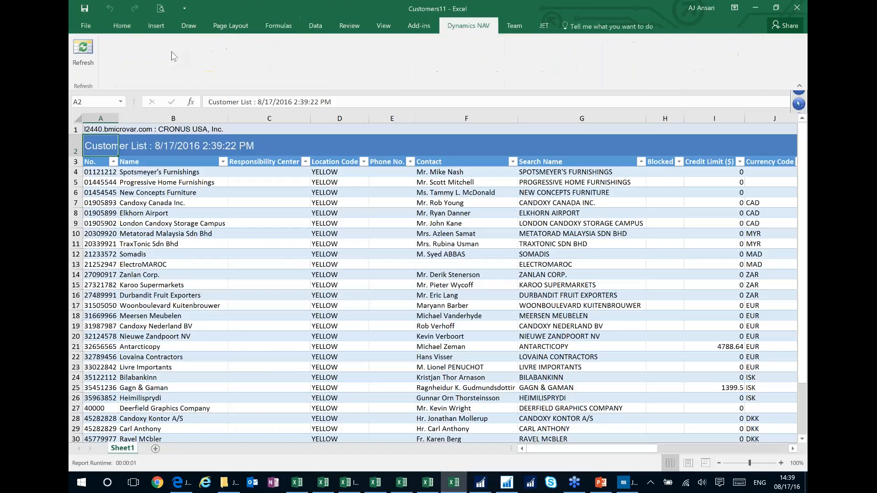
Step: Refresh Customers11 from NAV so Spotsmeyer's Furnishings disappears and the timestamp shows 2:39:56 PM
click(84, 58)
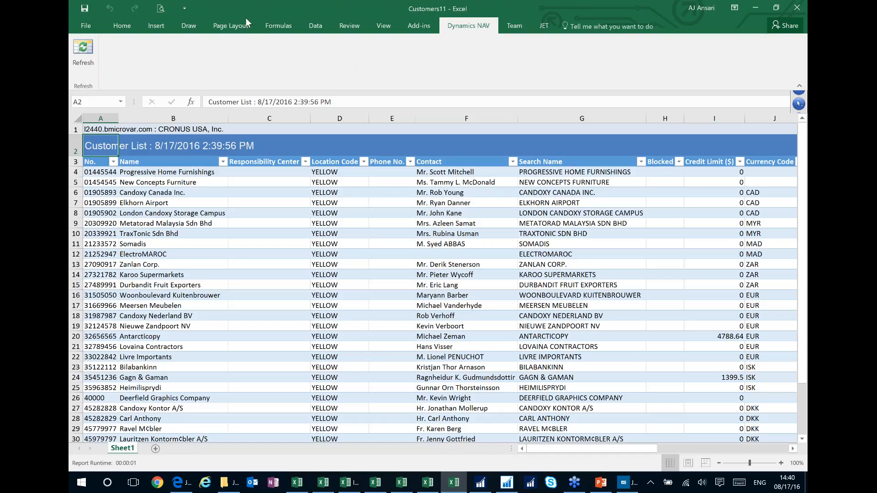
click(154, 26)
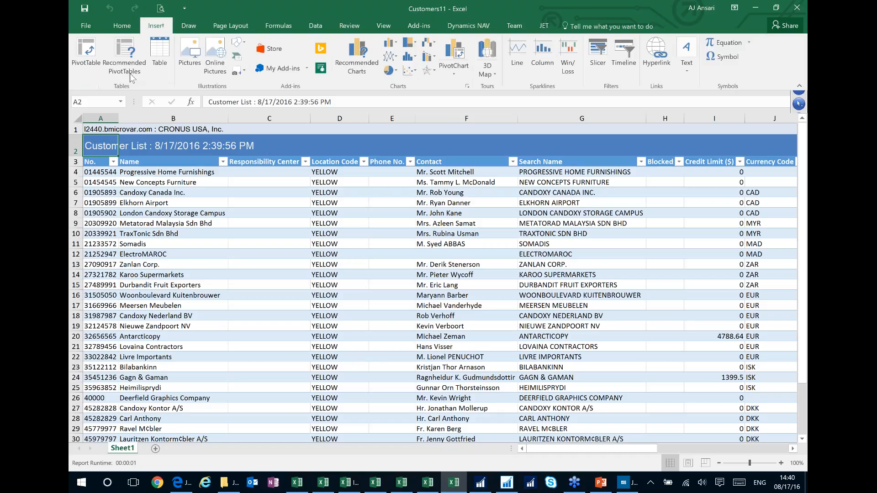
Step: Create an empty pivot table for the customer list on a new sheet
click(82, 60)
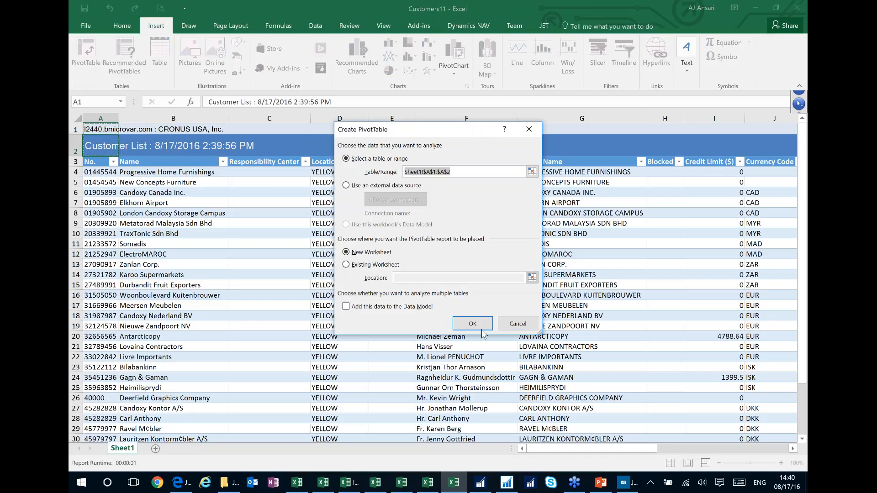
click(482, 328)
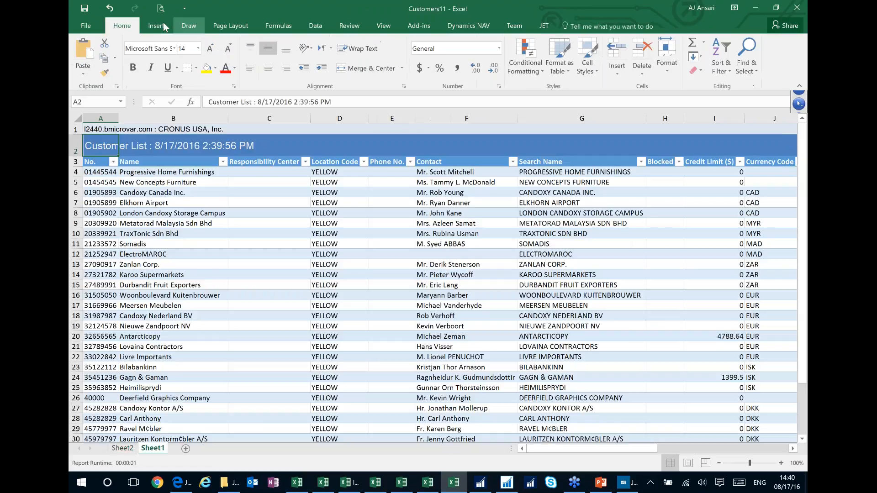
click(126, 51)
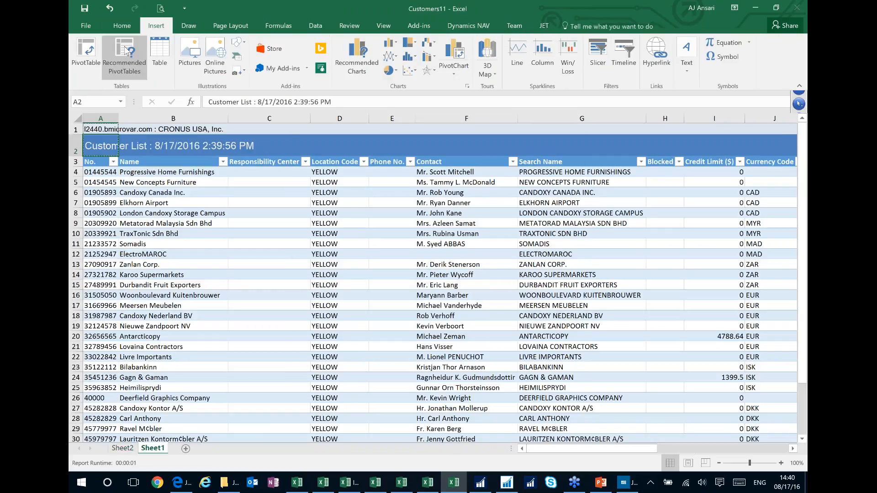
click(547, 368)
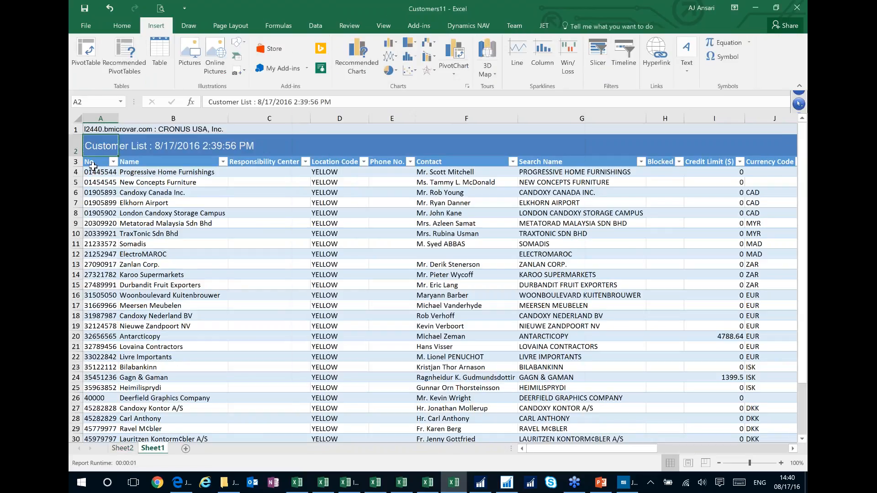
key(Down)
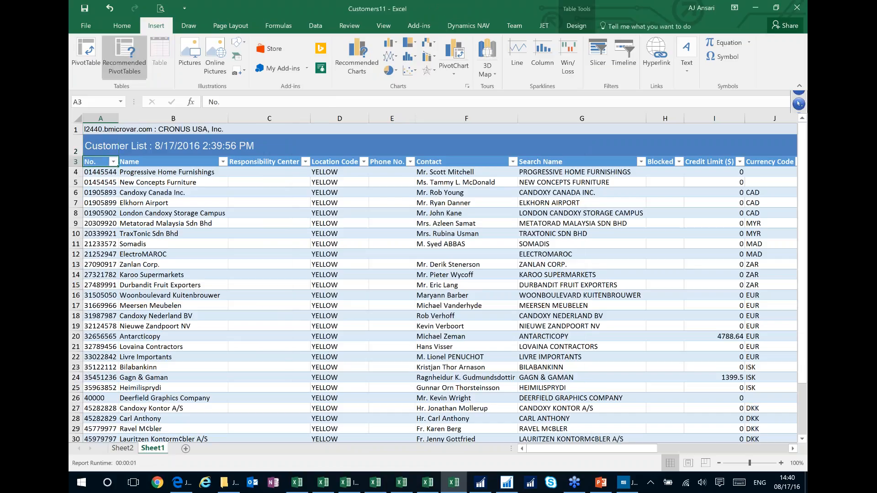
Step: Insert the recommended Credit Limit by posting group pivot (6188.14), then return to Sheet1
click(124, 57)
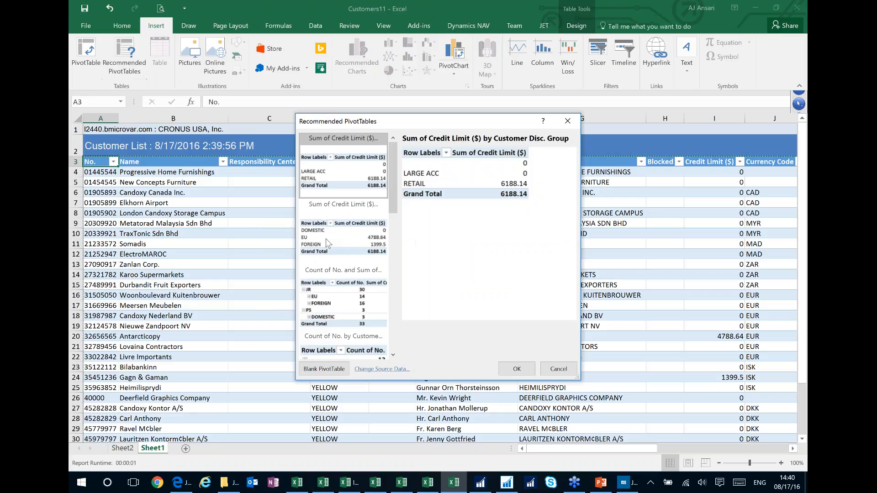
click(517, 369)
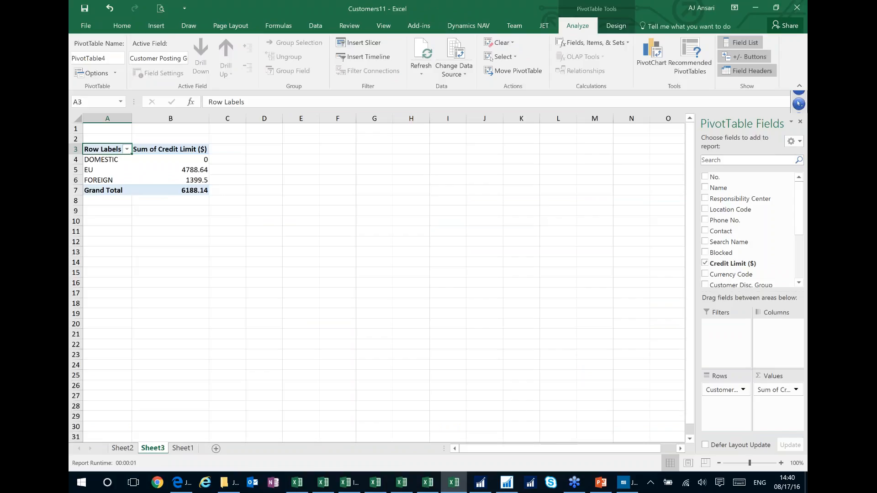
click(123, 449)
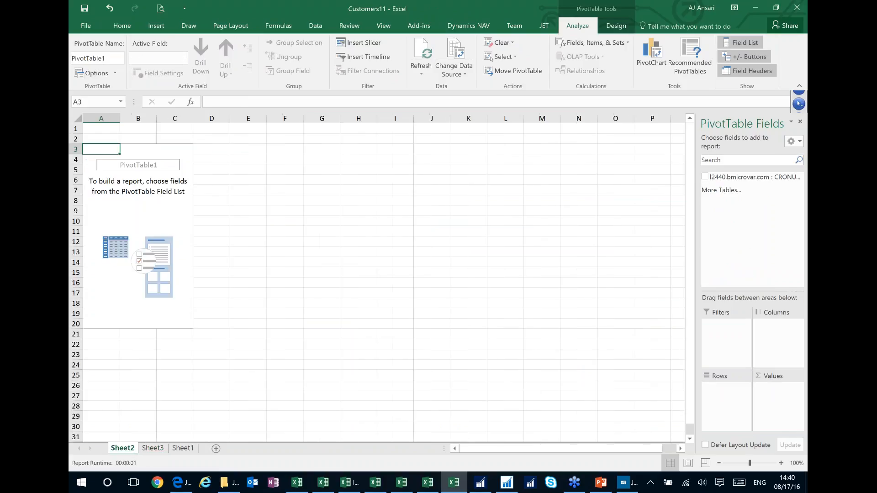
click(182, 448)
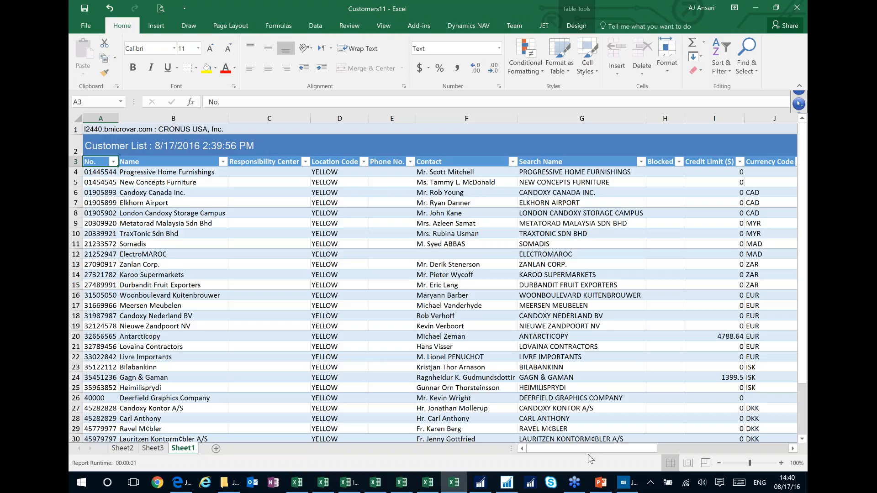
drag(596, 450, 601, 449)
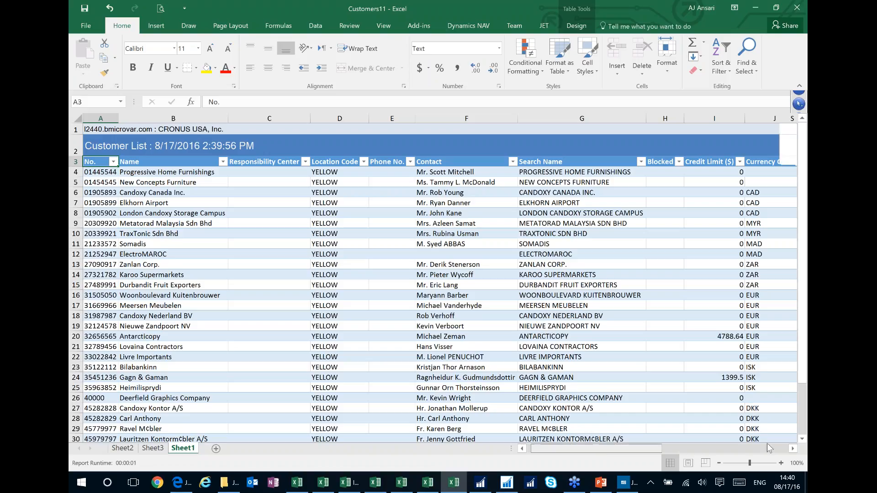
Step: Scroll across the Customers11 table columns, ending on the YELLOW-filtered NAV Customers list
drag(768, 446, 656, 449)
click(480, 483)
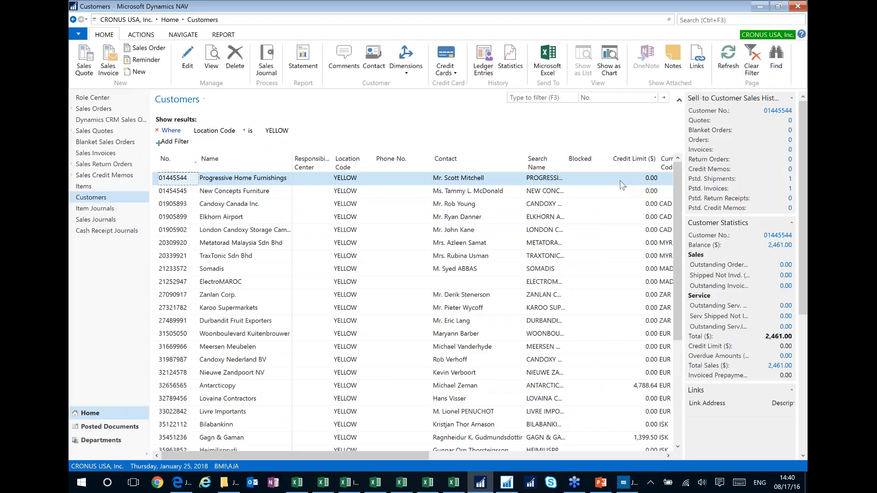
click(490, 487)
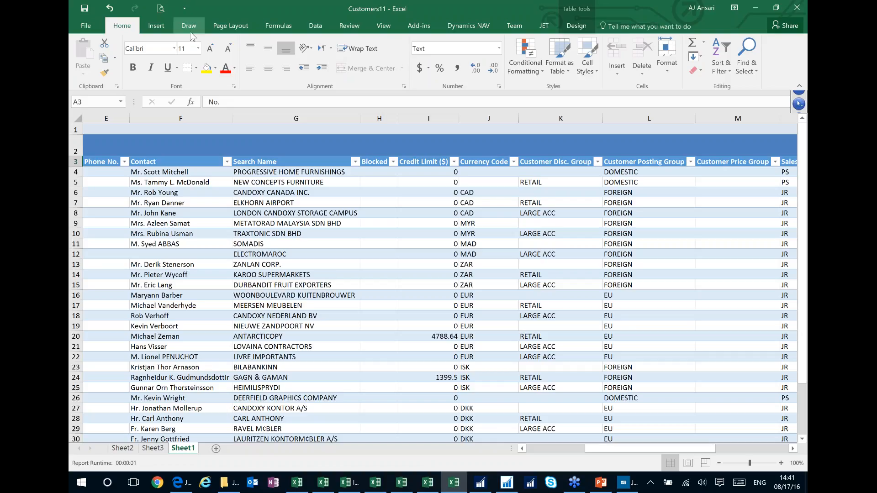
click(480, 483)
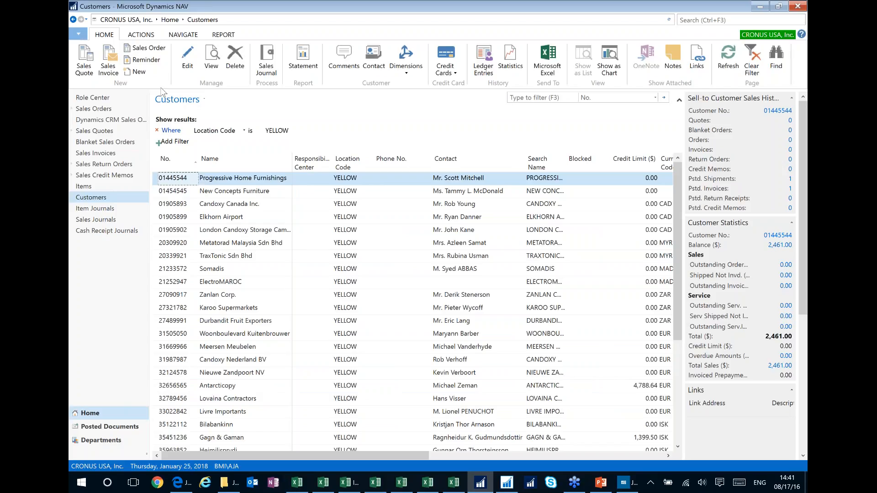
Step: Use About This Page to confirm the Customers page is Customer List, page 22
click(76, 36)
mouse_move(113, 201)
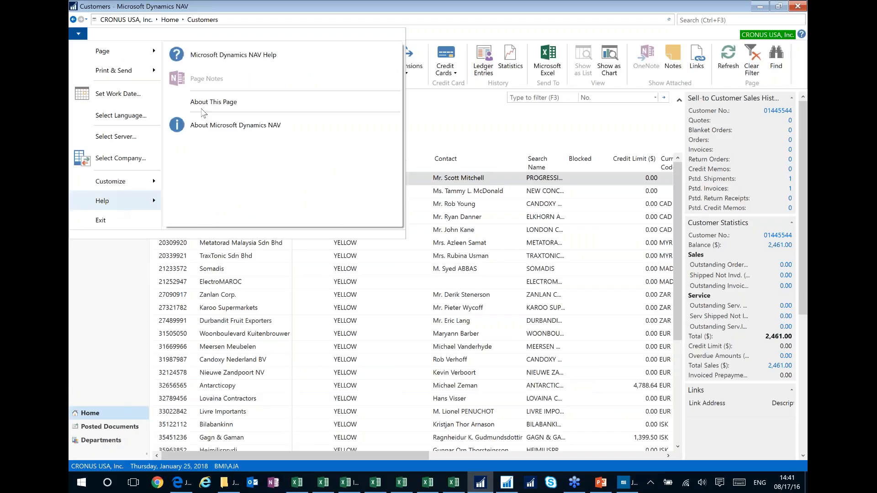
click(202, 110)
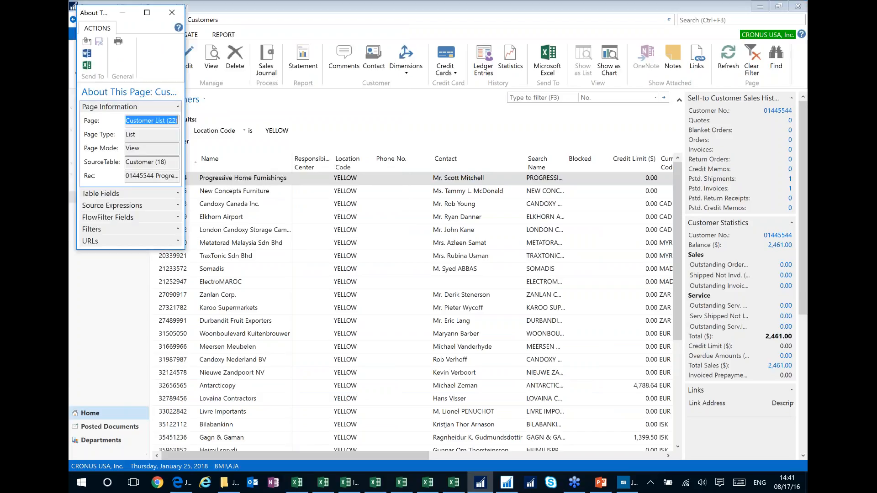
drag(167, 121, 176, 122)
click(172, 13)
Step: Search for 'web services' and open the Web Services page
key(ctrl+F3)
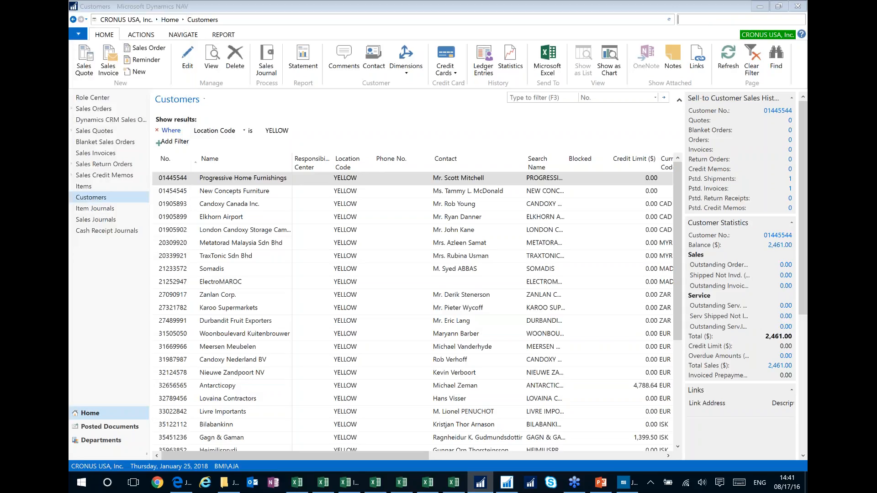
text(web services)
key(Return)
click(683, 32)
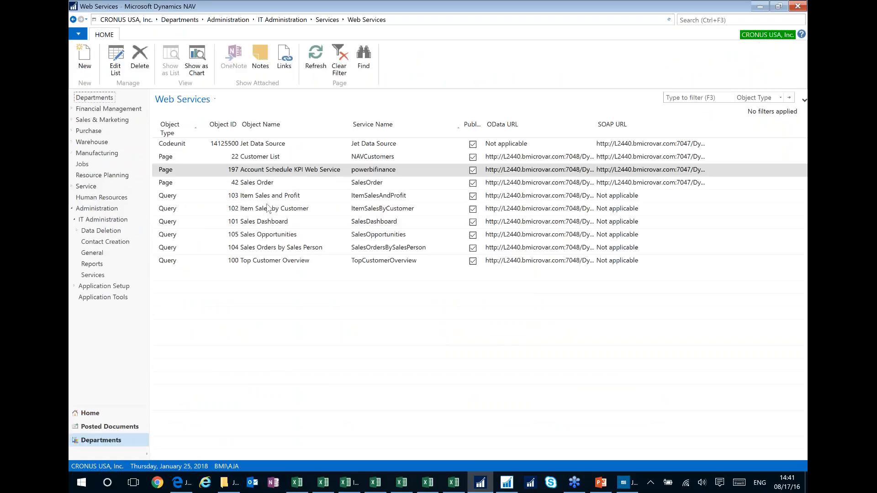
Step: Discard a trial new web service entry, select Customer List's OData URL, and return to Excel
click(178, 160)
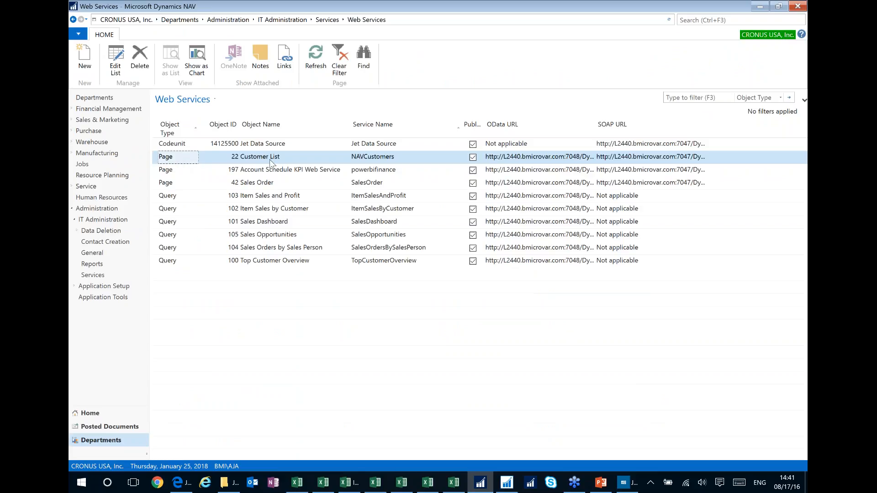
click(85, 62)
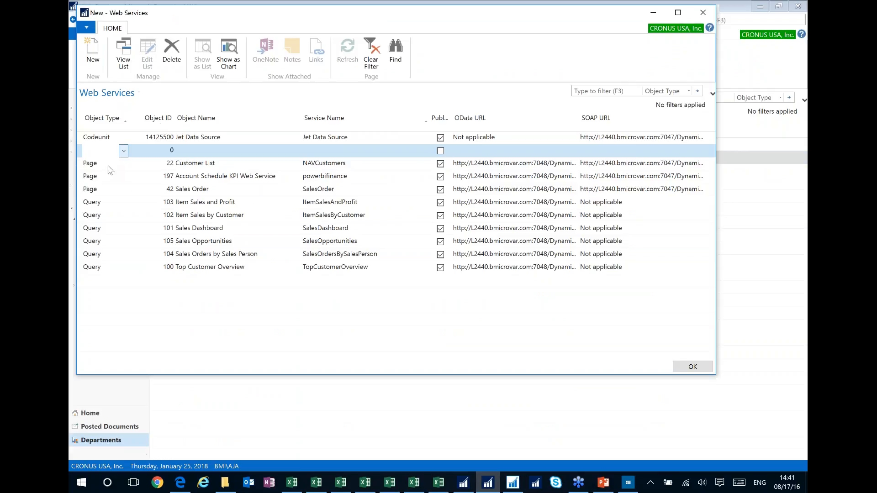
click(123, 150)
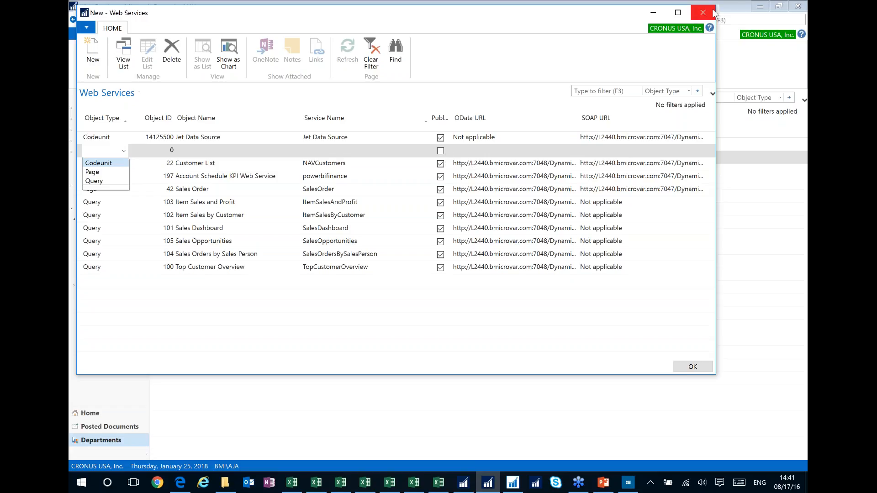
click(603, 54)
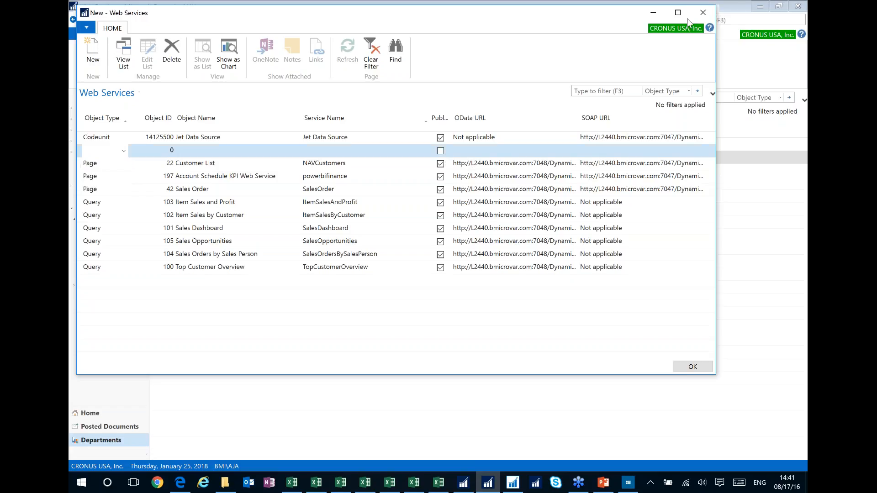
click(703, 13)
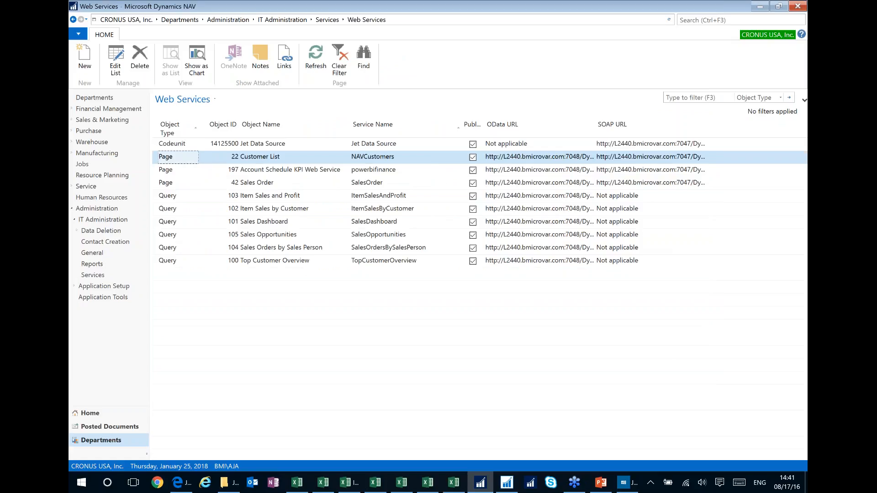
click(539, 157)
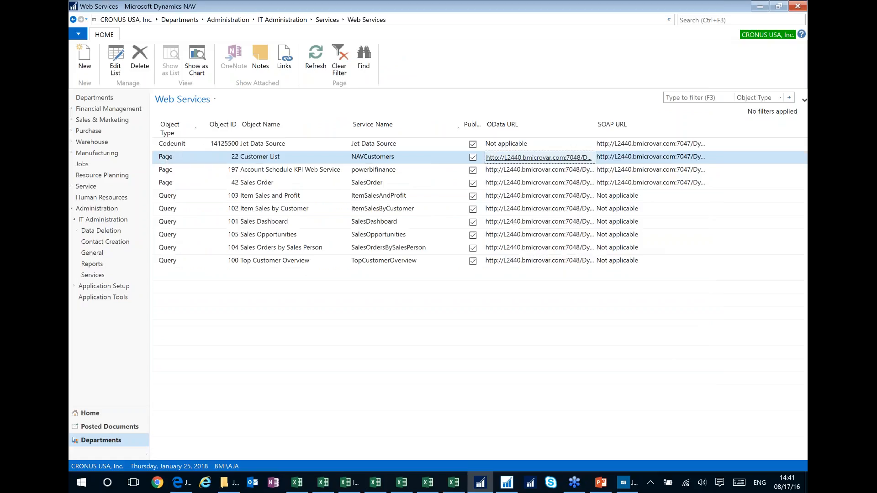
click(455, 483)
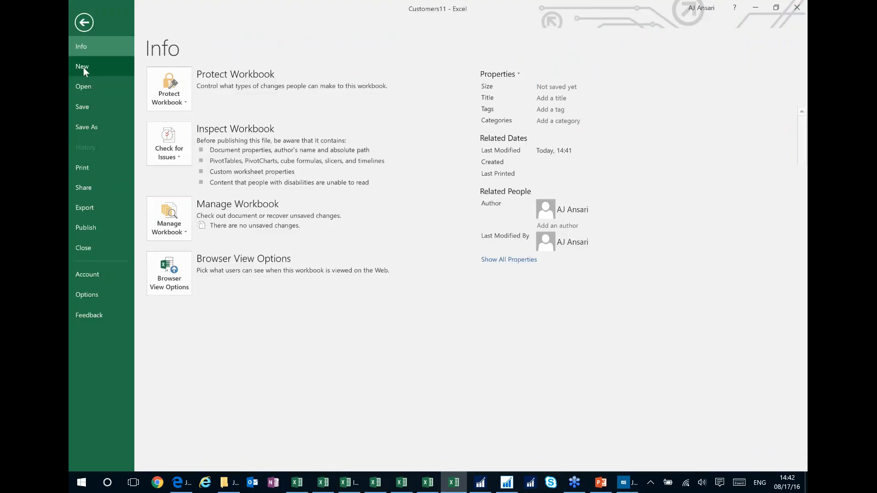
Step: Create blank workbook Book5 and browse the Data tab's New Query source options
click(83, 67)
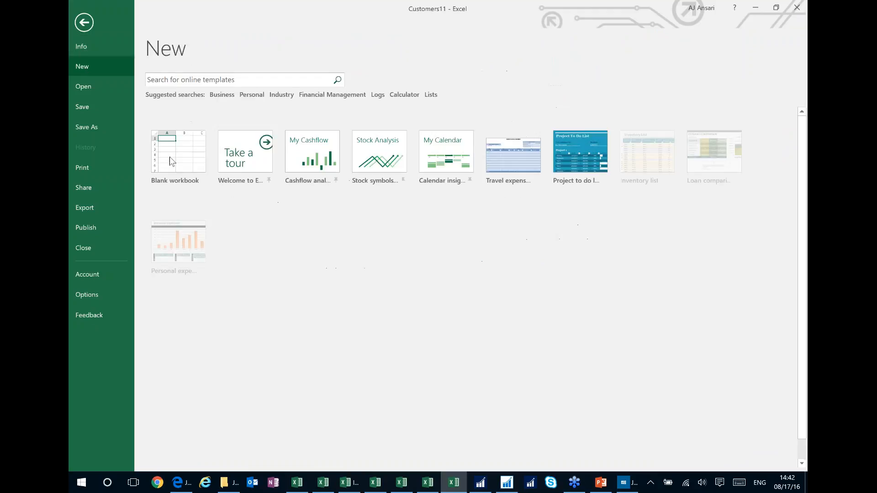
click(169, 157)
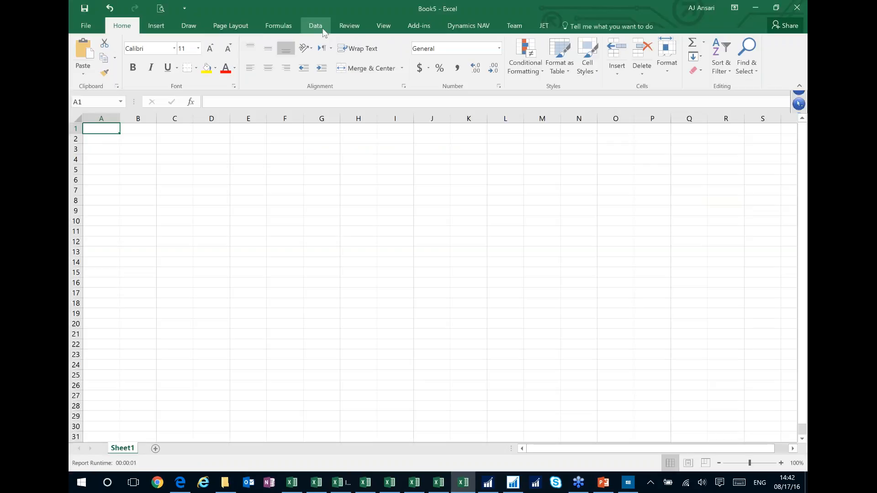
click(323, 31)
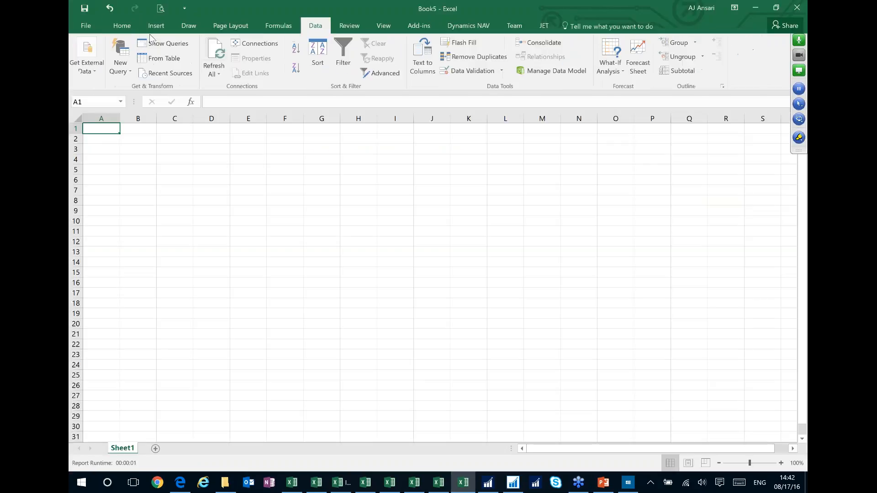
click(123, 70)
mouse_move(146, 121)
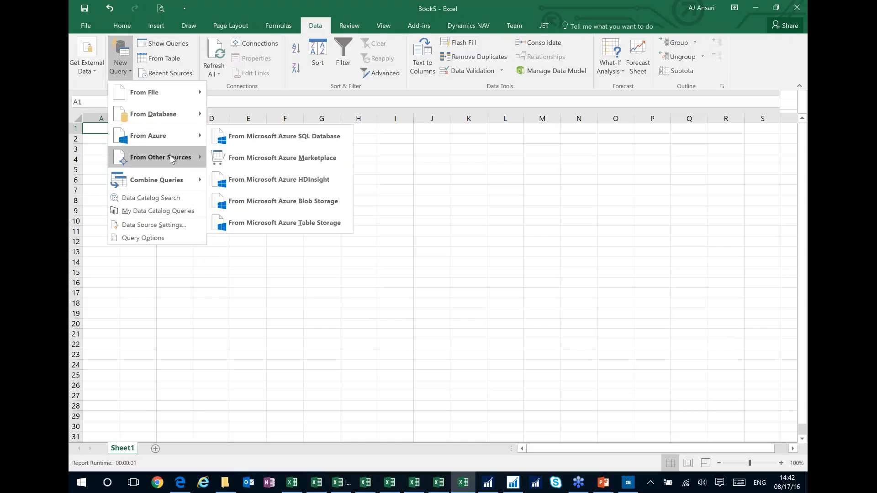
mouse_move(171, 158)
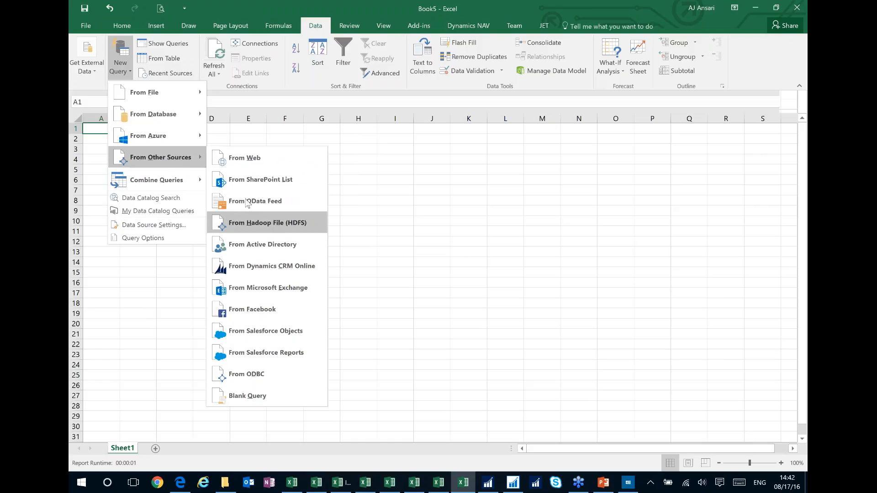
click(406, 230)
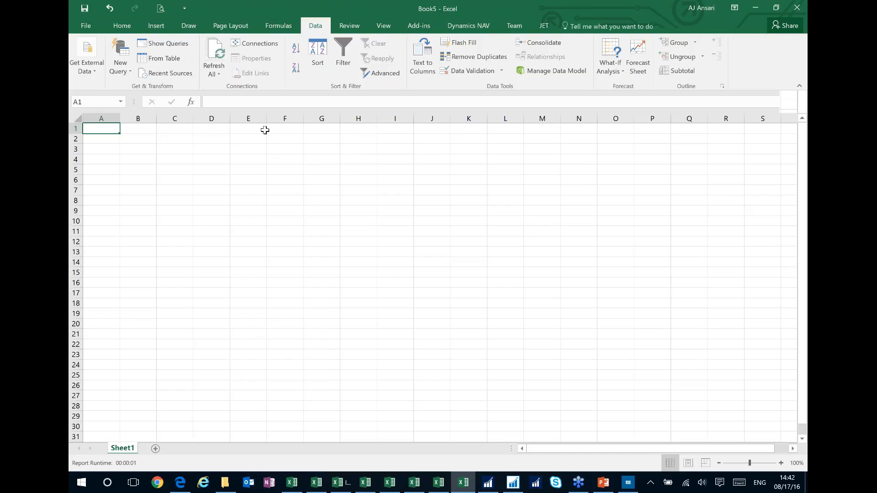
Step: Choose OData feed as the New Query source, then show the Get External Data options
click(121, 73)
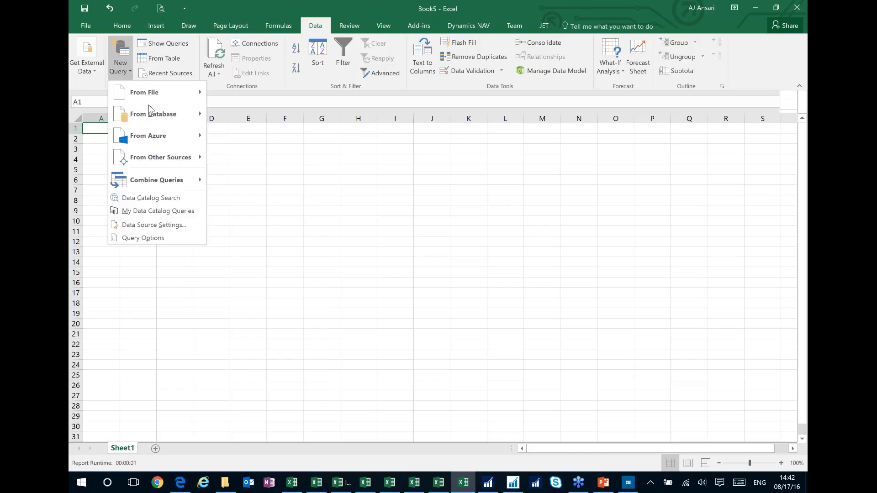
mouse_move(174, 158)
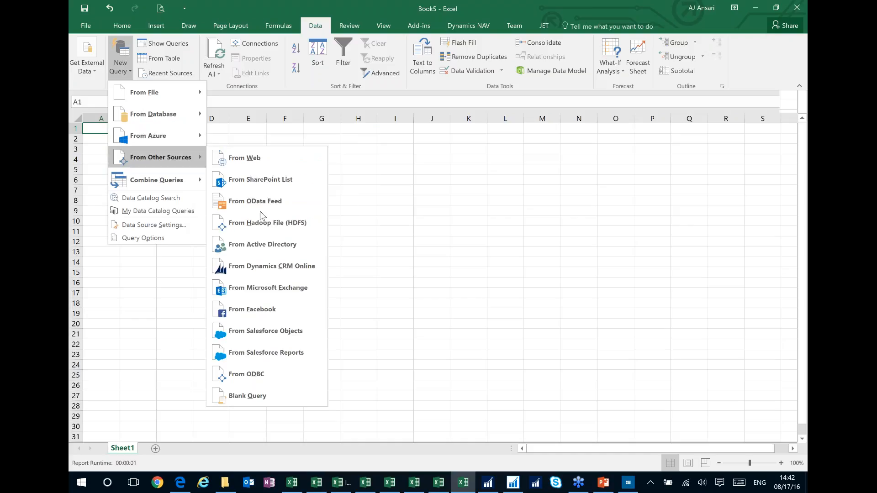
click(256, 202)
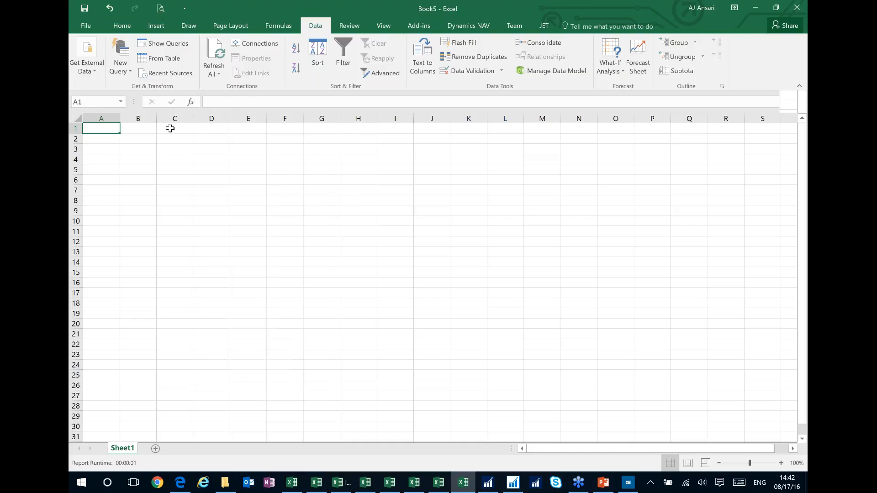
click(94, 70)
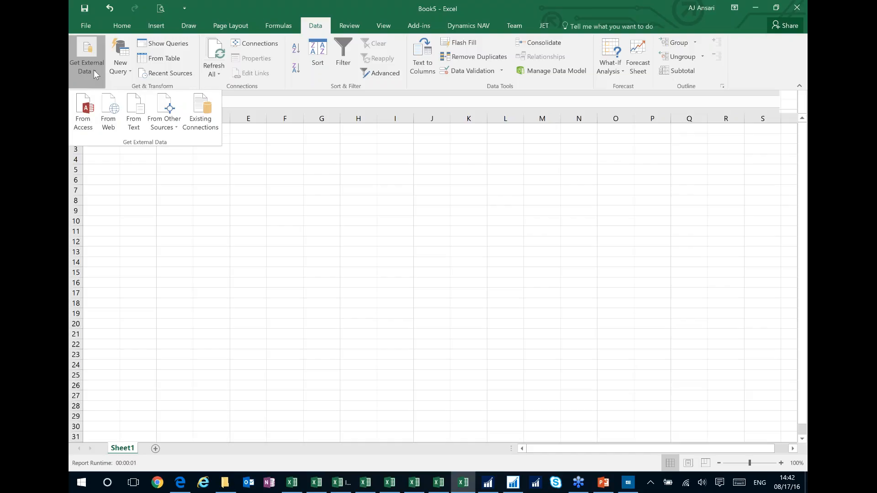
Step: Start an OData data feed connection using the pasted NAVCustomers feed address
click(164, 123)
click(197, 188)
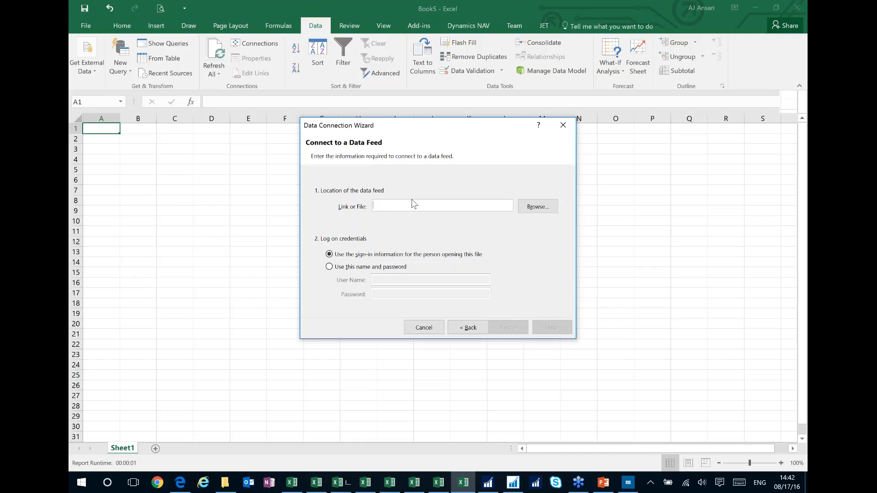
key(ctrl+v)
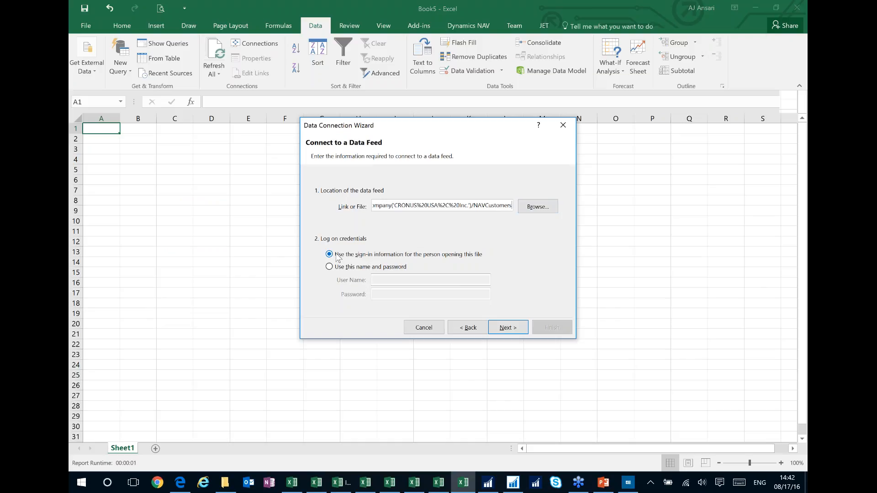
click(505, 326)
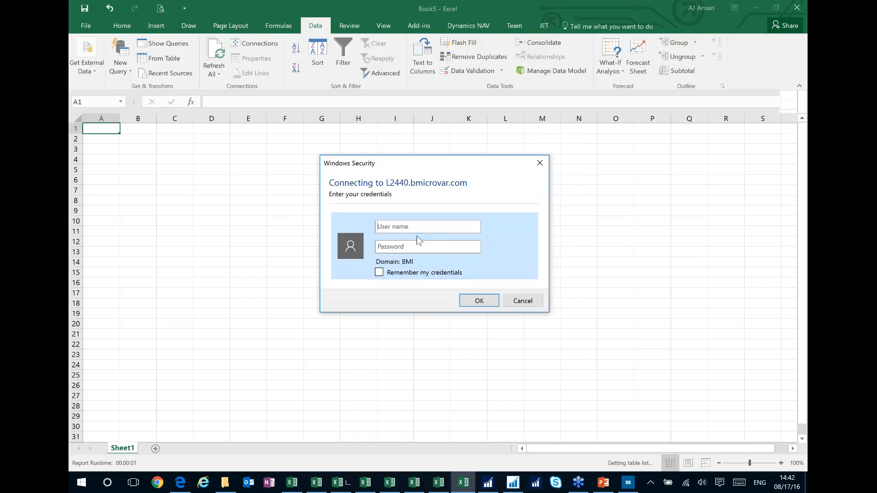
Step: Sign in to the feed with the user name and password, correcting a mistyped password
key(Tab)
text(*******)
key(BackSpace)
key(BackSpace)
key(BackSpace)
key(BackSpace)
key(BackSpace)
key(BackSpace)
key(BackSpace)
text(*****************)
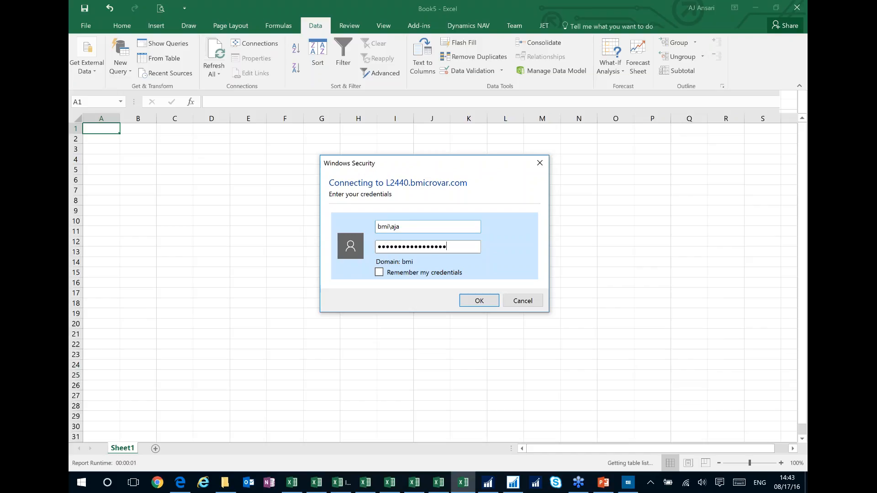
text(*)
key(Return)
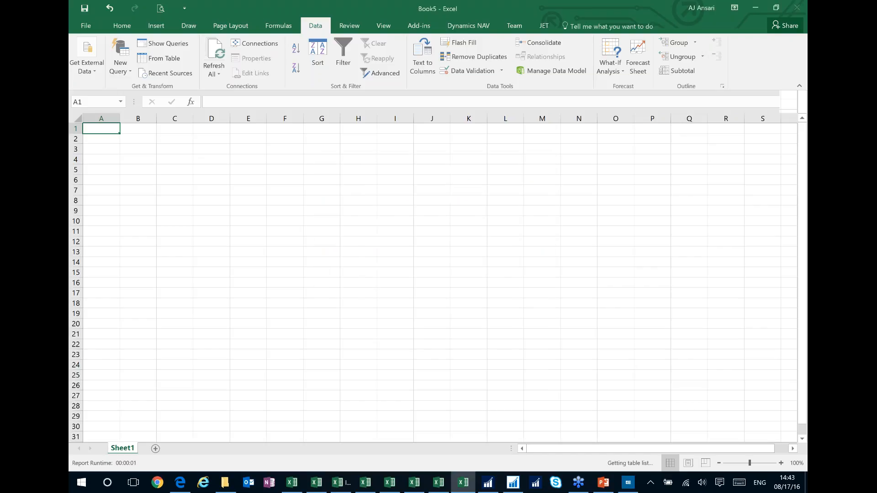
Step: Select the NAVCustomers table and save the connection file, replacing the existing one
click(309, 242)
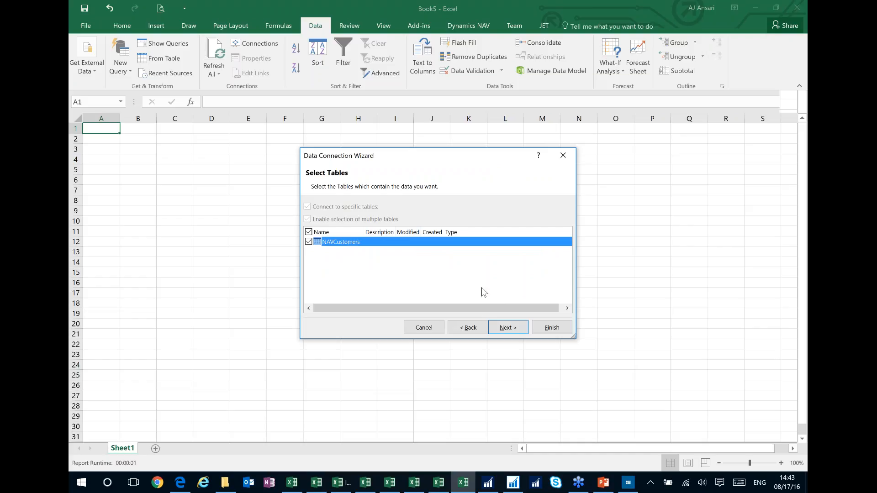
click(509, 329)
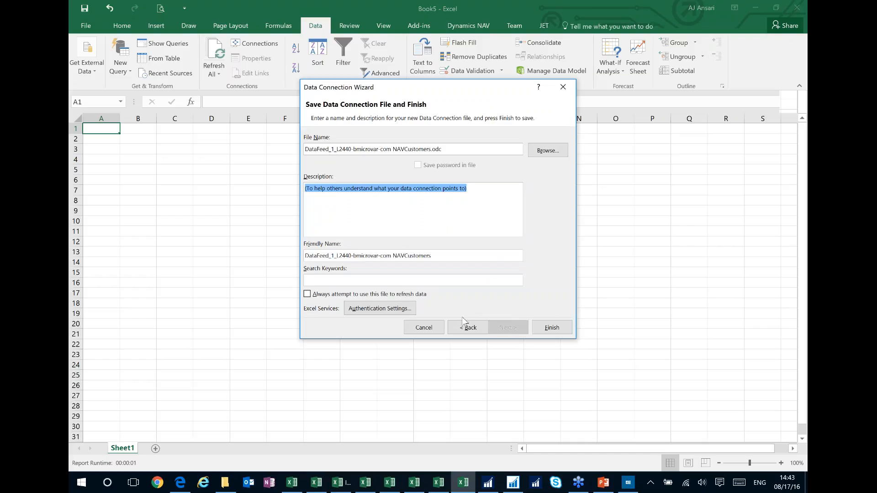
click(550, 328)
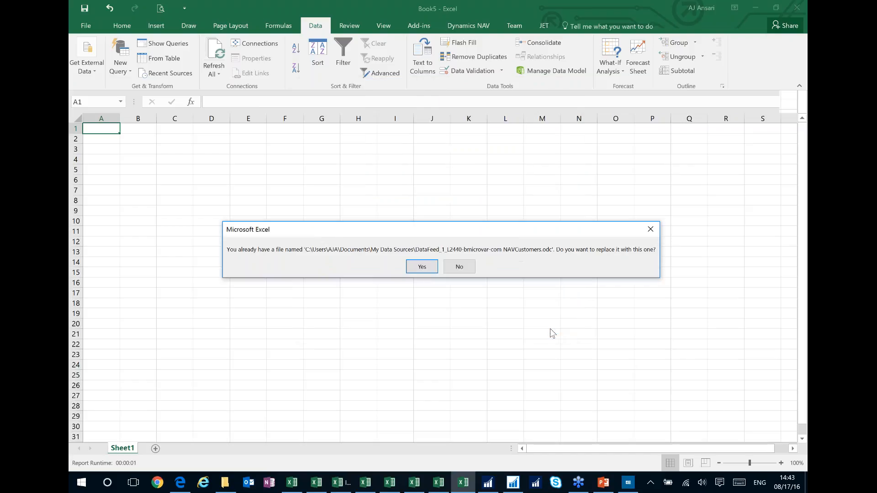
click(422, 268)
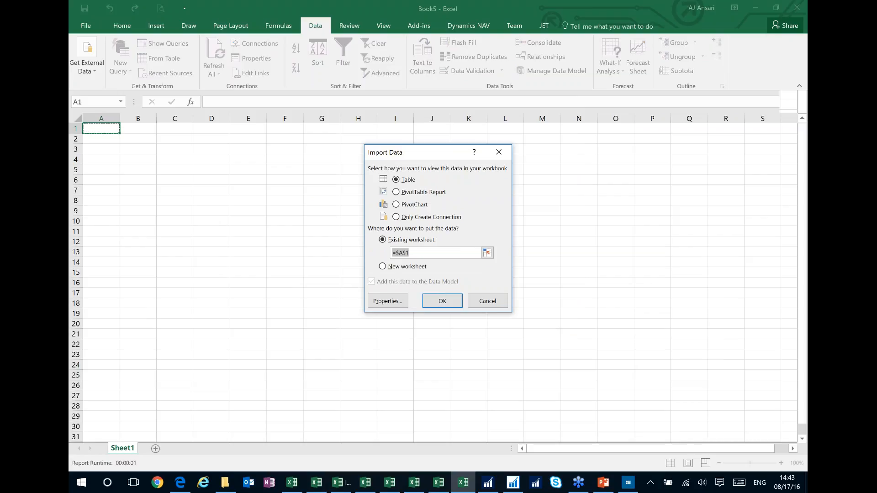
Step: Import the customer list as a table at $A$1, then switch to Dynamics NAV
key(Return)
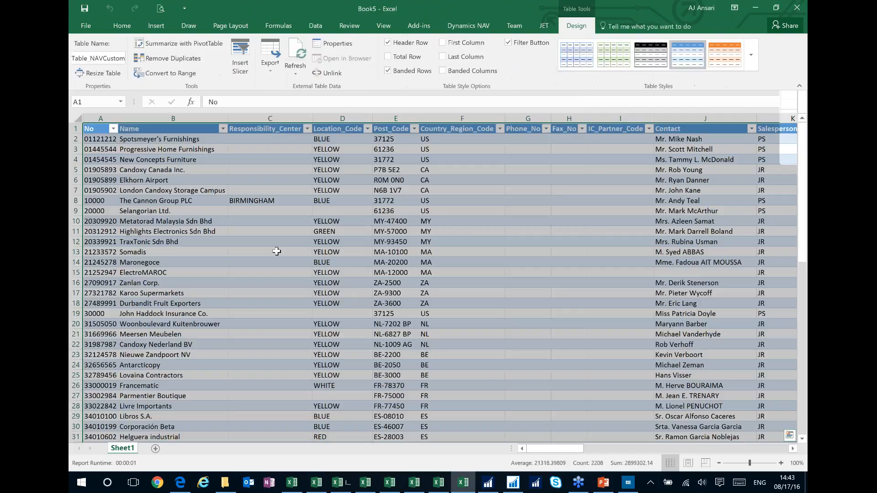
click(276, 251)
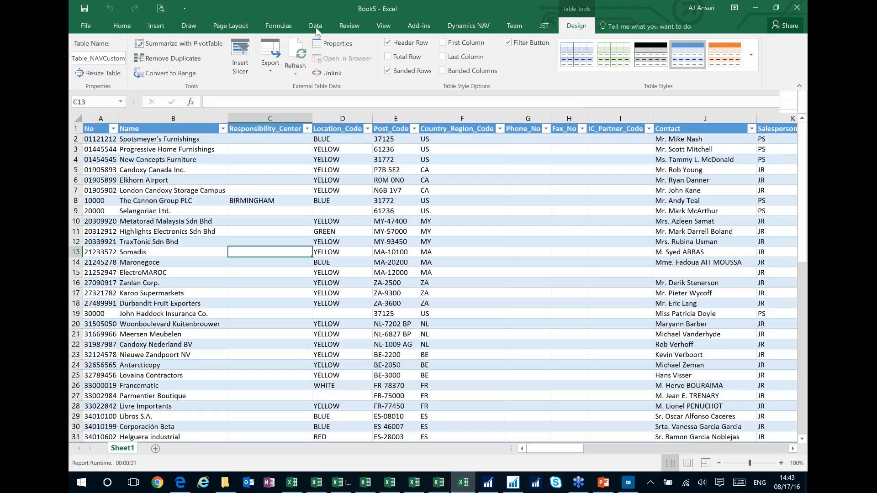
click(315, 27)
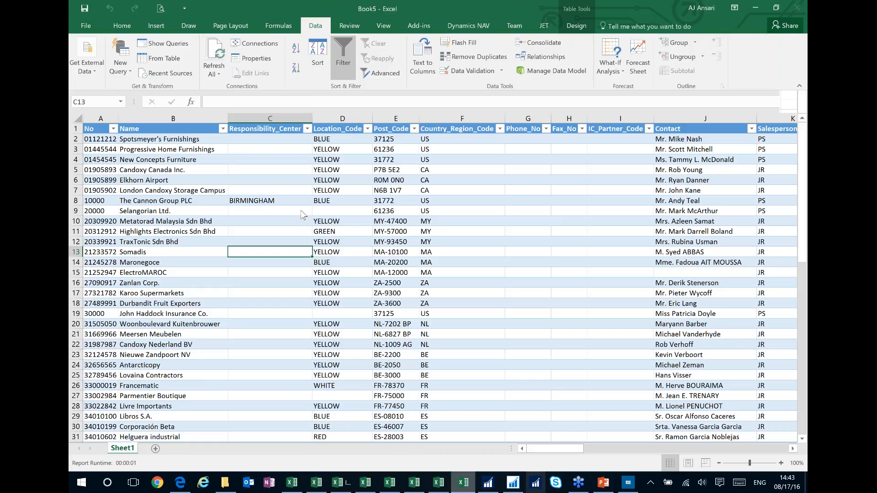
key(alt+Tab)
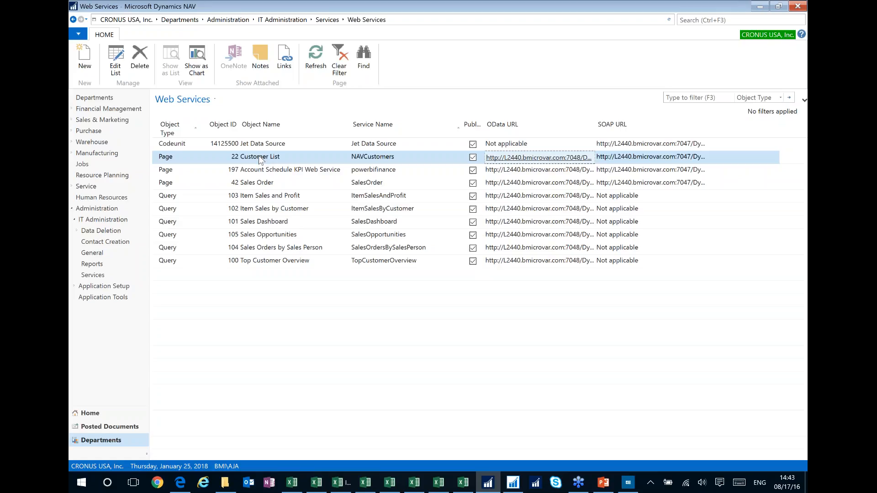
Step: Select the Item Sales and Profit web service, then close Book5, Customers11 and Book4 without saving
click(173, 196)
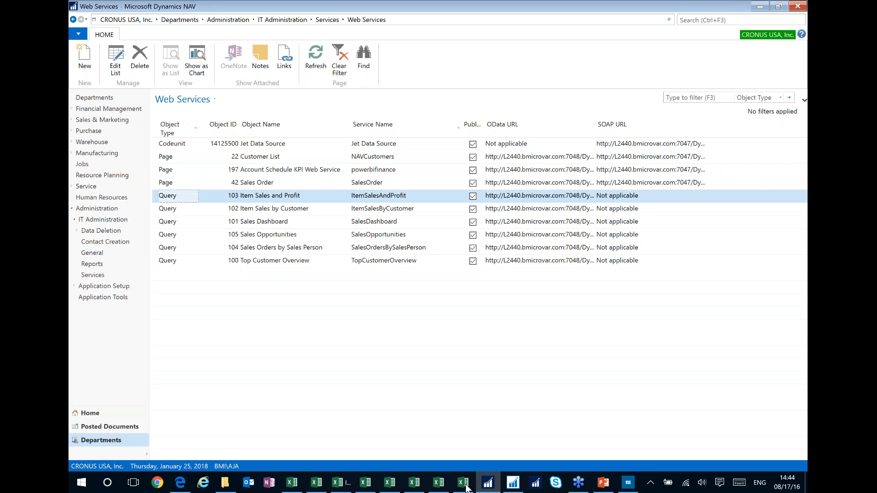
click(466, 487)
click(797, 7)
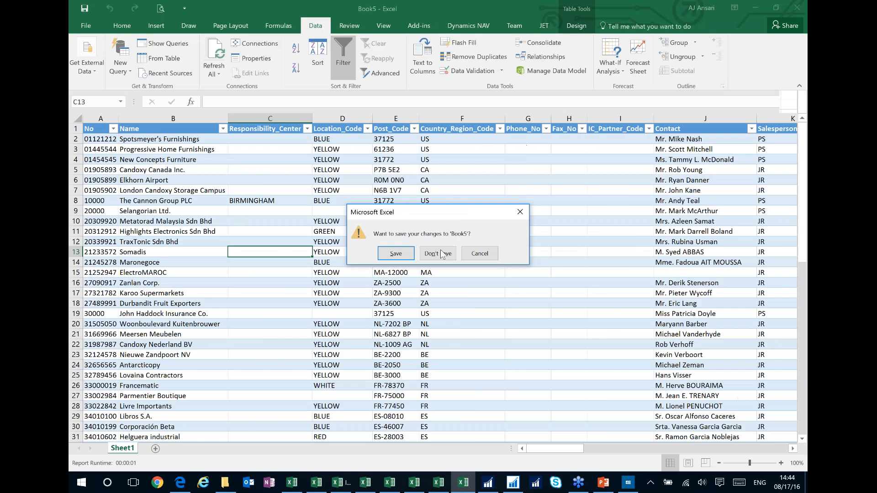
click(441, 250)
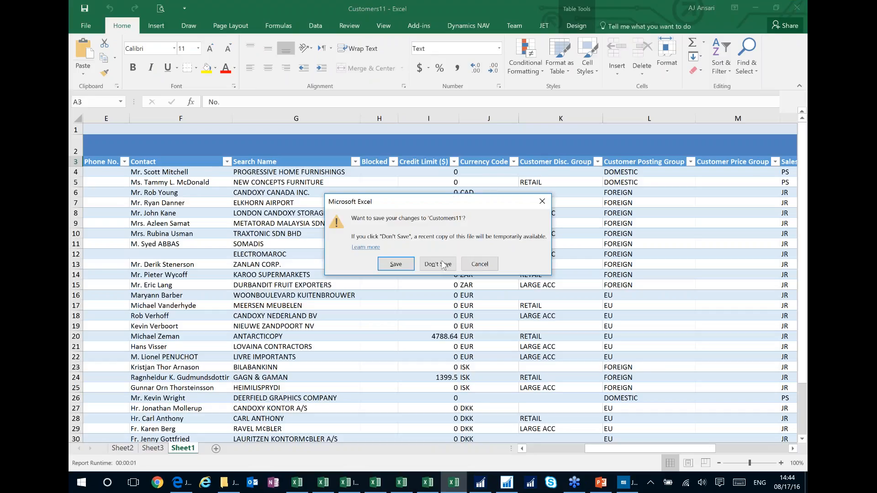
click(441, 264)
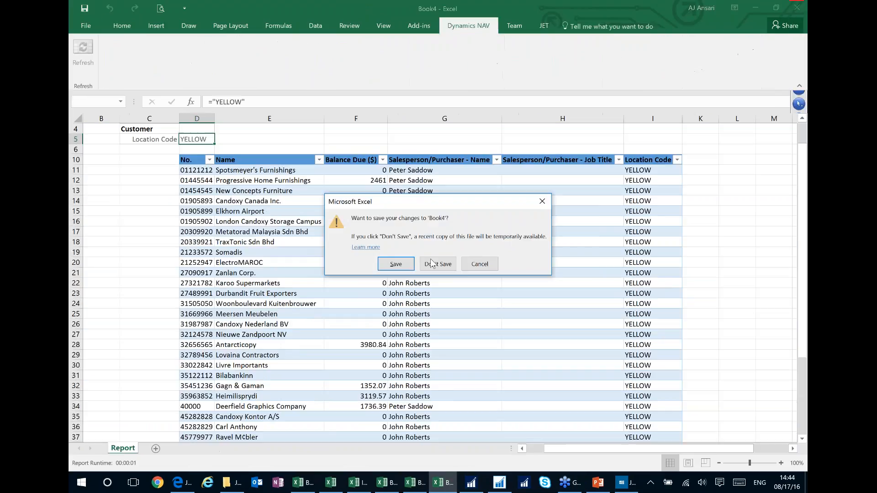
click(433, 264)
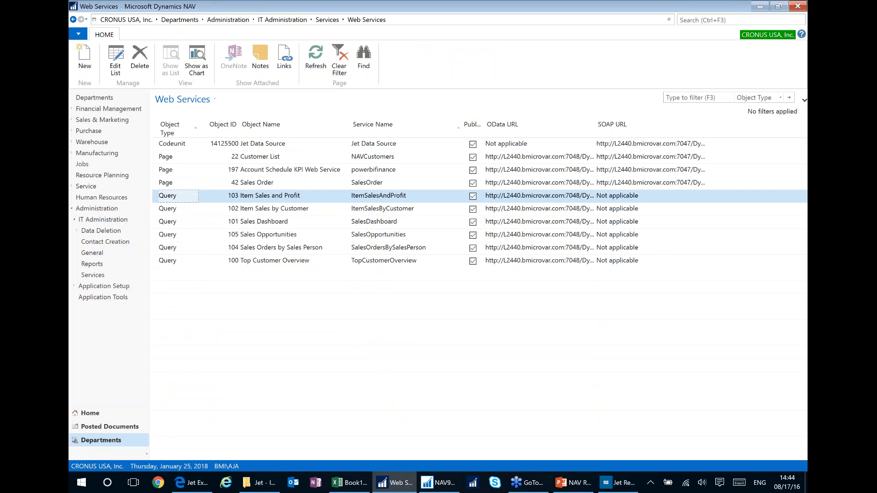
Step: Return Jet Reports Player to its home page, close it, and go to the NAV home page
click(349, 483)
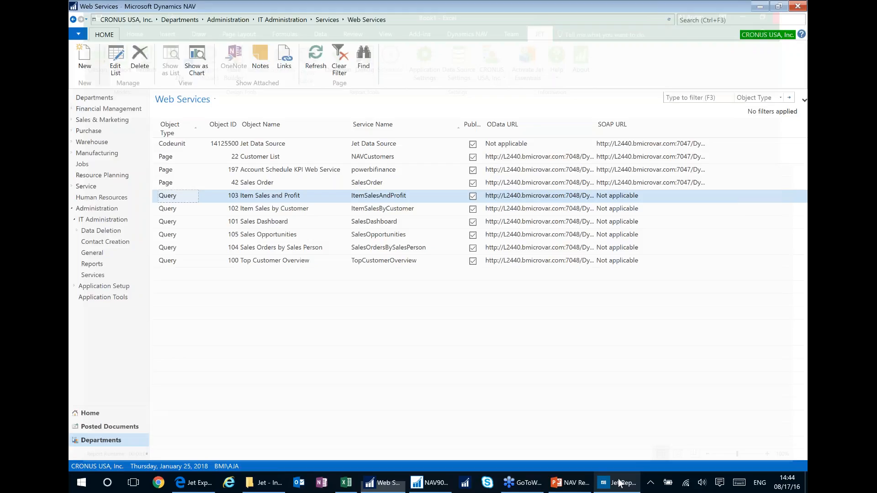
click(619, 483)
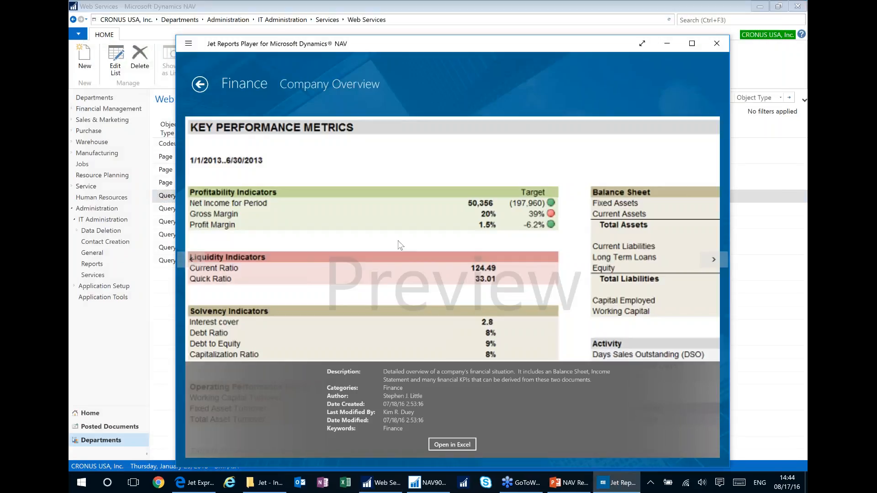
click(199, 84)
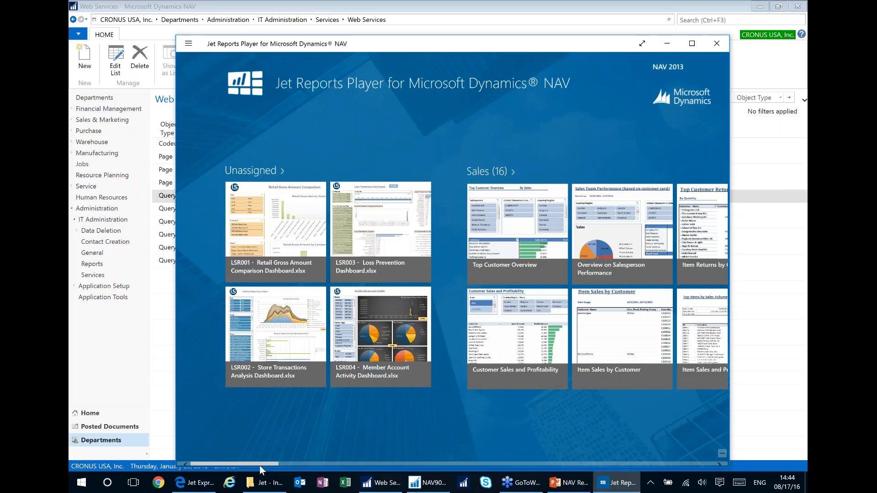
click(717, 43)
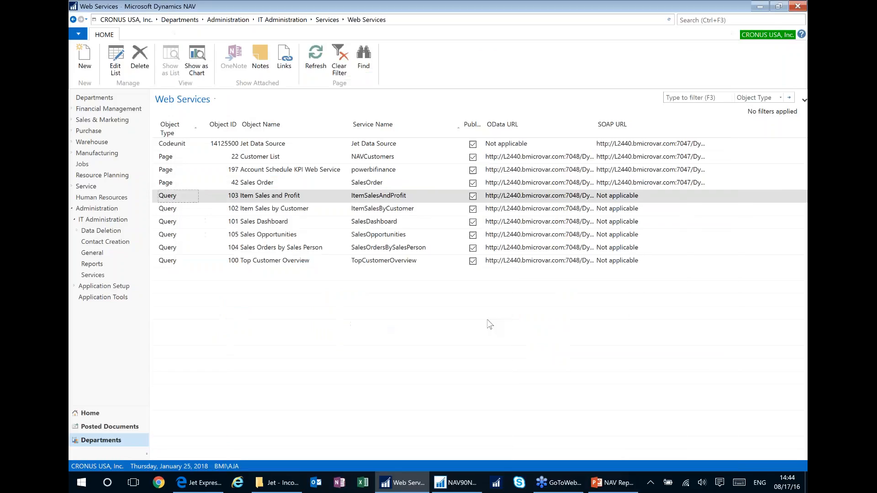
click(88, 412)
Step: Start the PowerPoint slideshow from the current slide and advance to 'Reporting with Microsoft Word'
click(615, 484)
key(shift+F5)
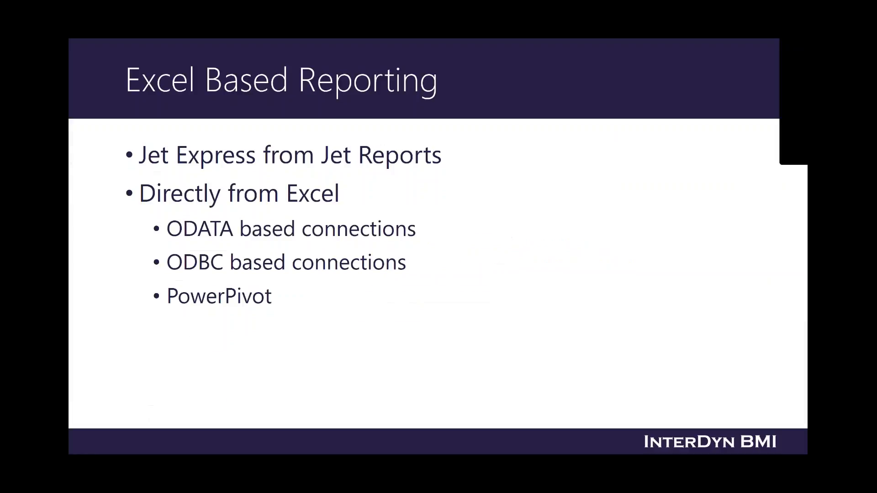
key(Right)
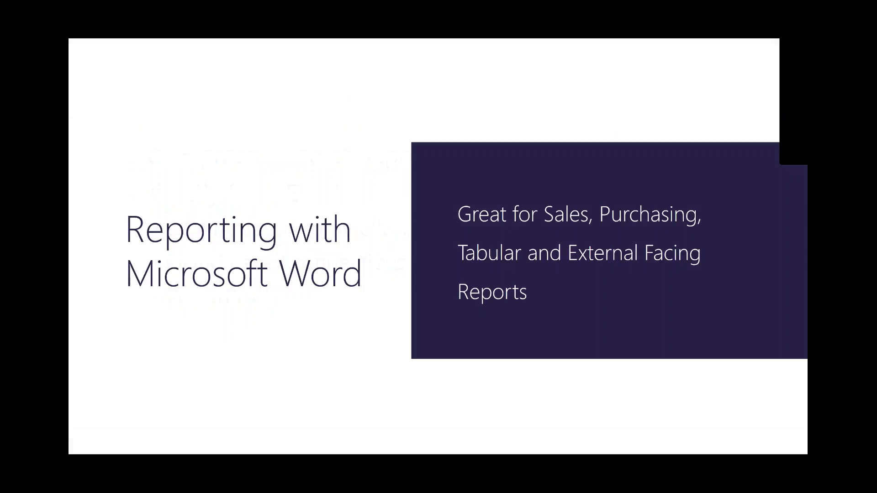
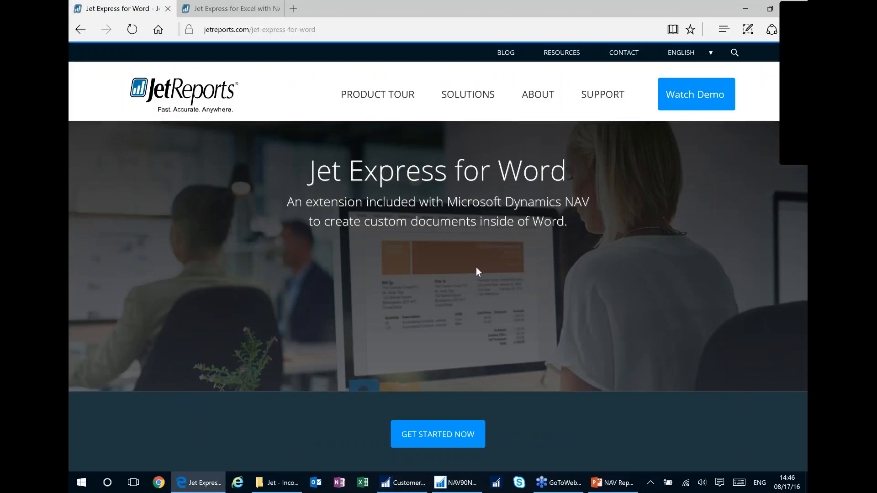
Step: Scroll the Jet Express for Word page down to Get Started and bring up the Windows Start menu
scroll(476, 269, down, 3)
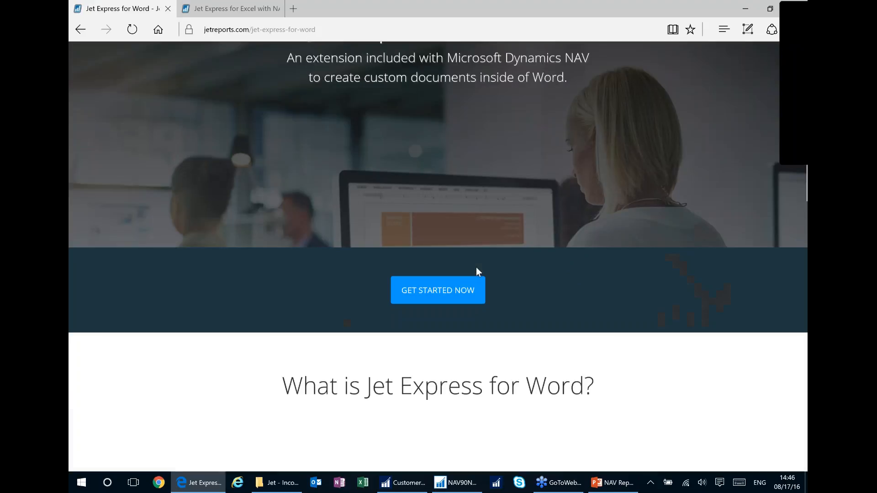
scroll(477, 268, down, 10)
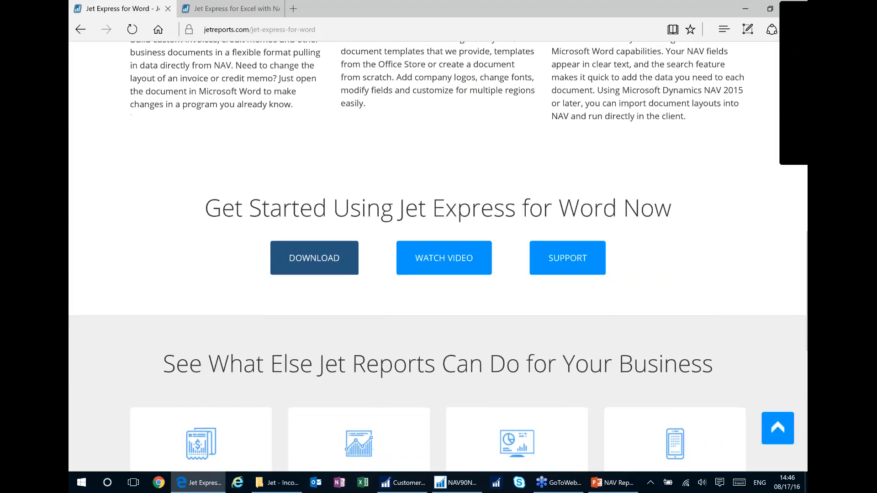
scroll(110, 399, down, 1)
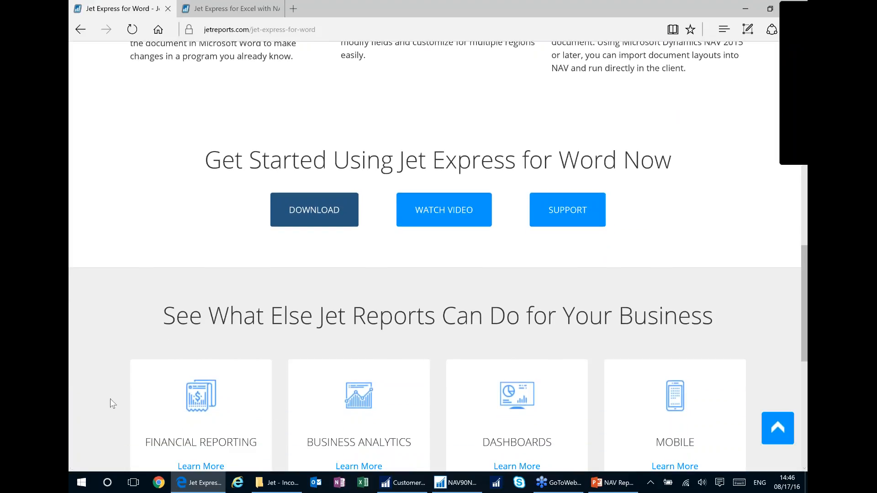
click(81, 482)
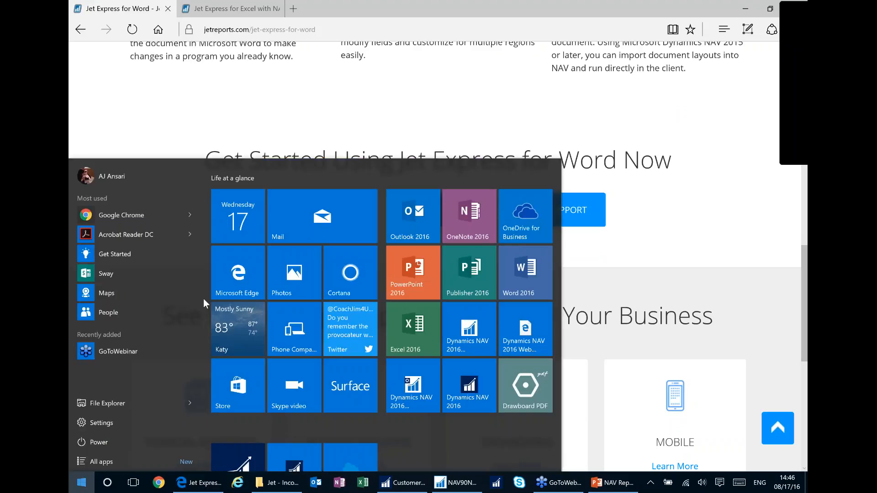
Step: Start a maximized blank Word 2016 document, turn on Jet Design mode, and minimize Word
click(525, 273)
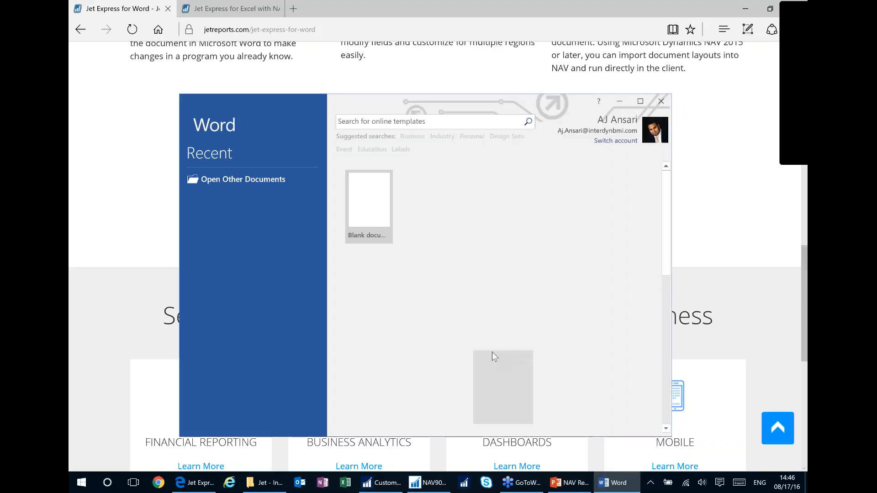
click(361, 196)
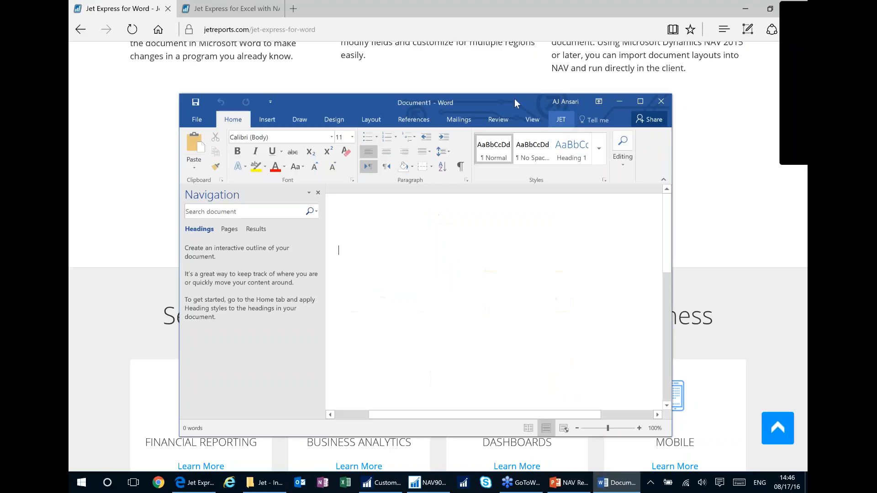
key(super+Up)
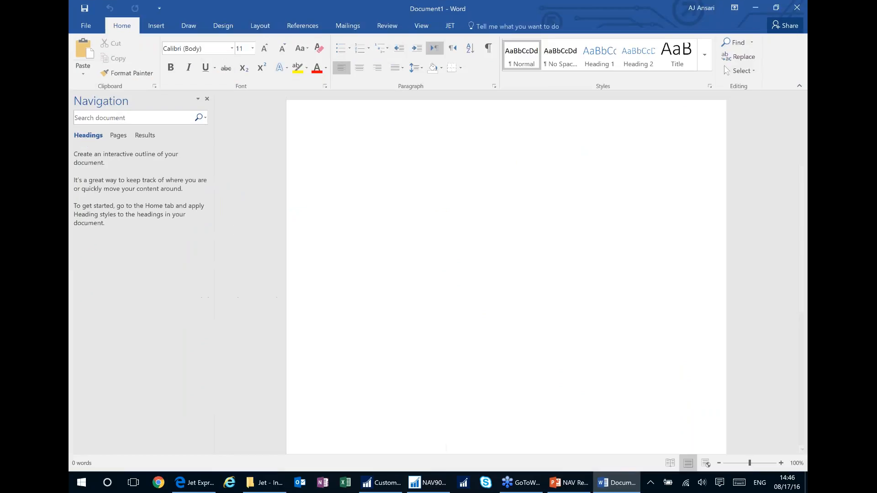
click(448, 27)
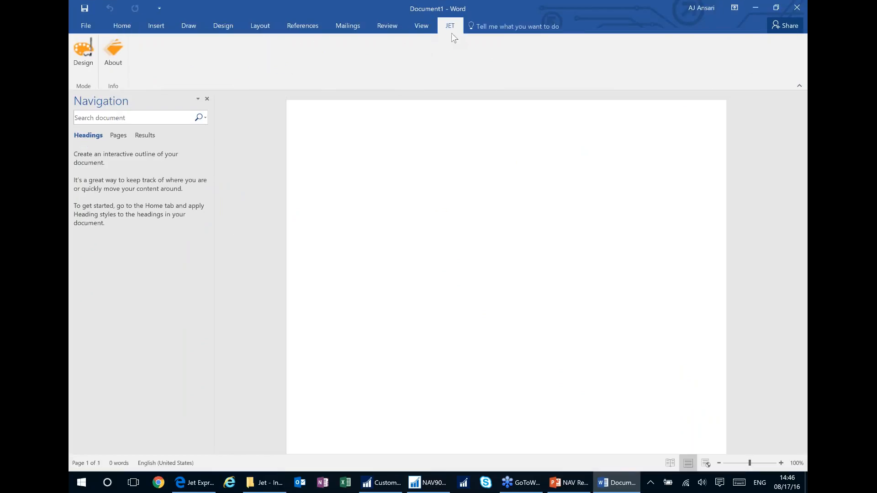
click(83, 54)
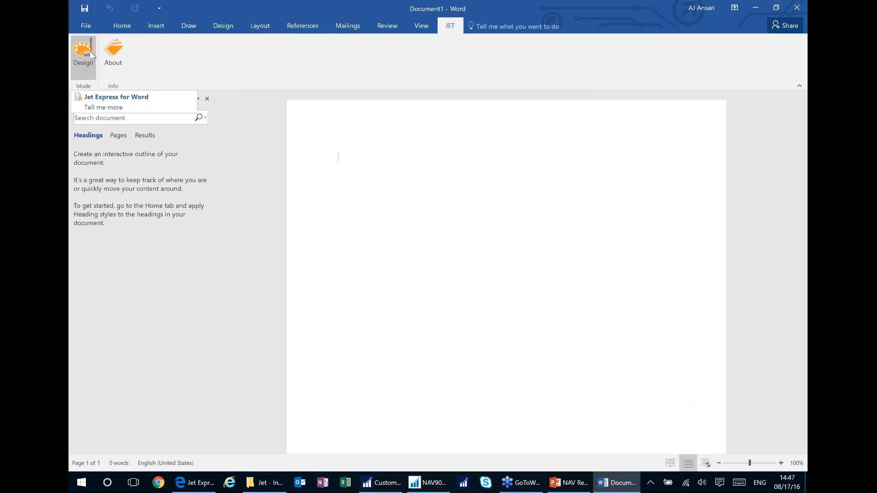
click(754, 5)
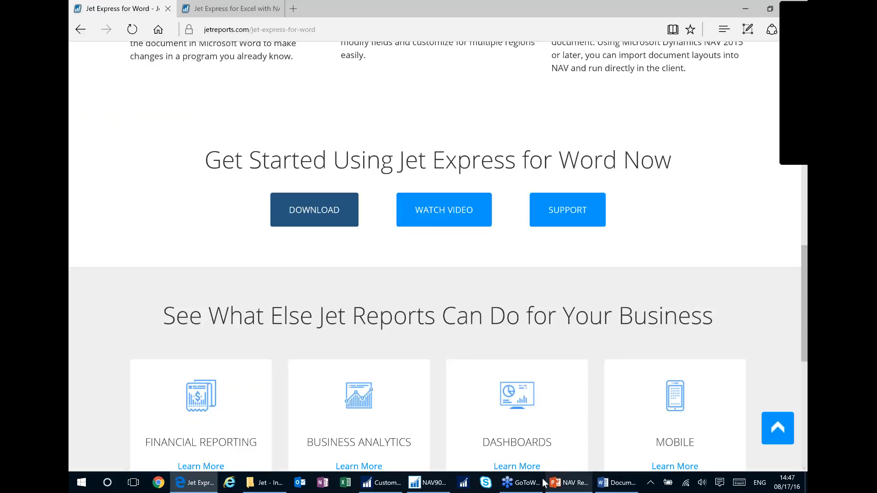
Step: Search NAV for 'sales quote' to open the Sales Quotes list, then switch to the Development Environment
click(382, 479)
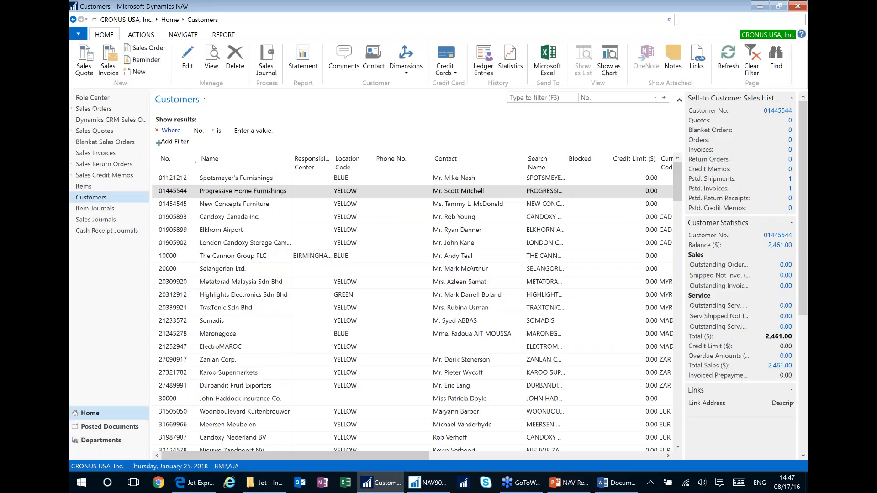
text(sales quote)
click(693, 49)
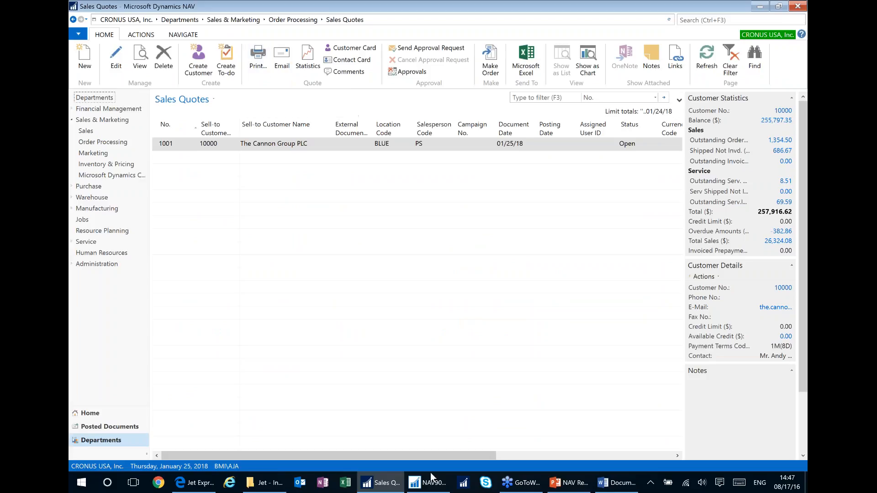
click(430, 485)
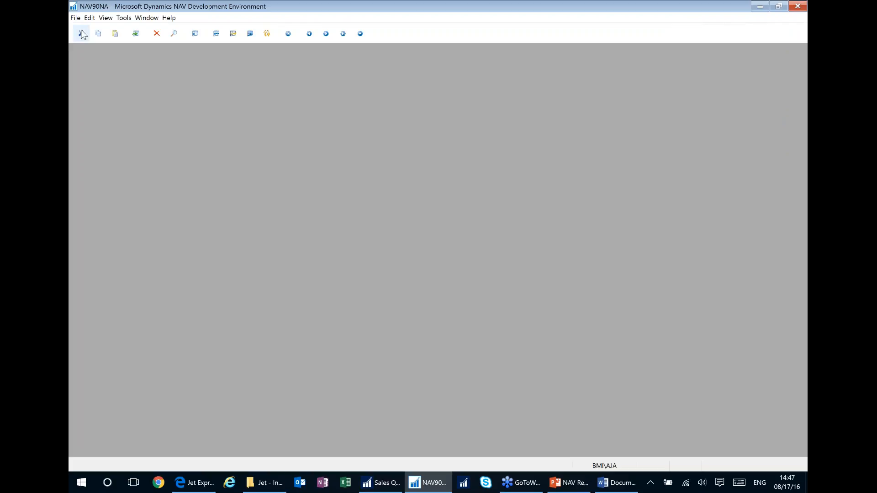
Step: Browse the report objects in the Object Designer, then minimize the Development Environment
click(123, 17)
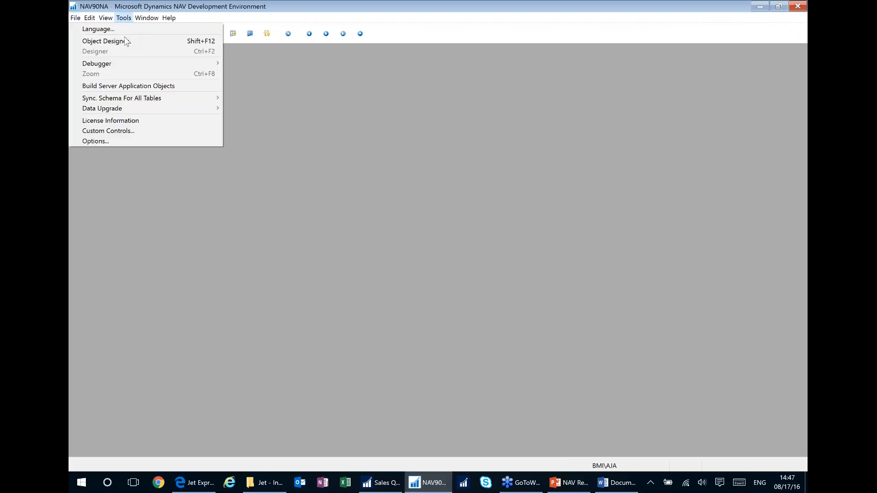
click(126, 42)
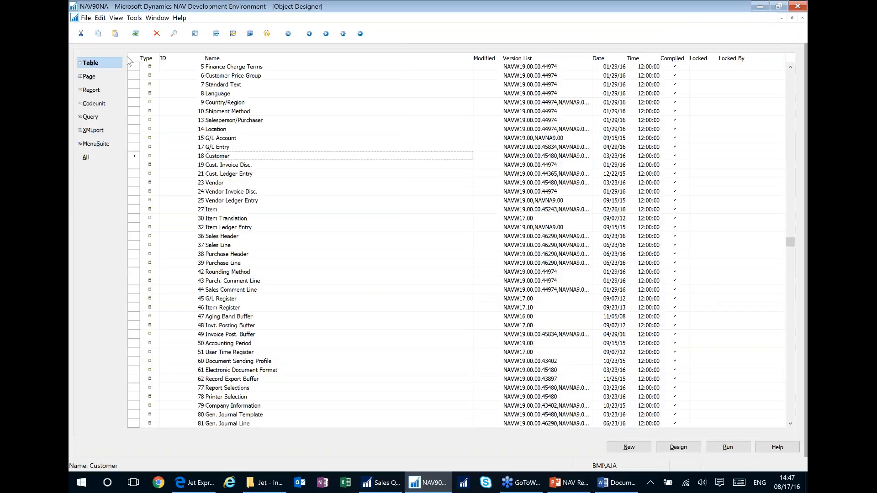
click(92, 90)
scroll(237, 127, down, 2)
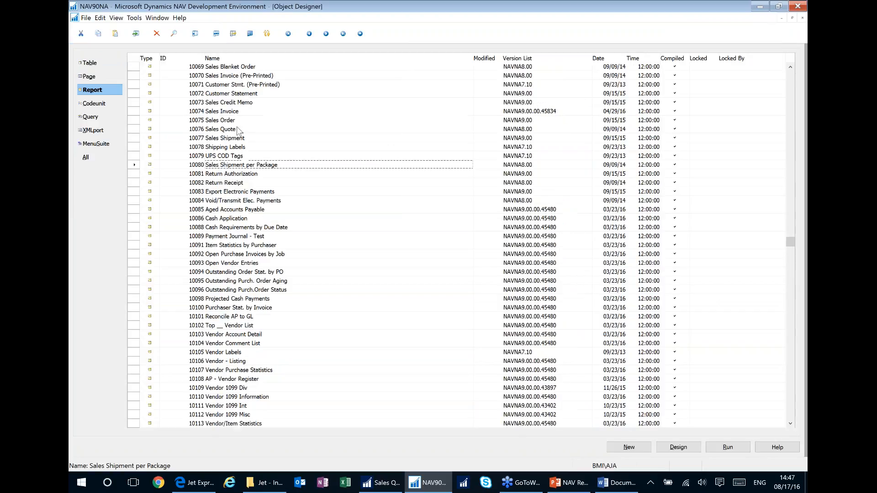
click(236, 127)
scroll(237, 127, up, 2)
scroll(237, 127, up, 9)
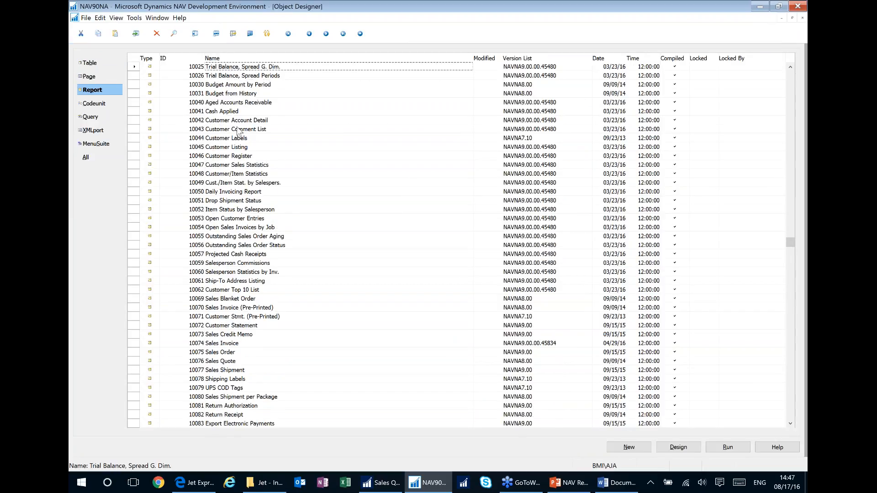
scroll(236, 127, down, 20)
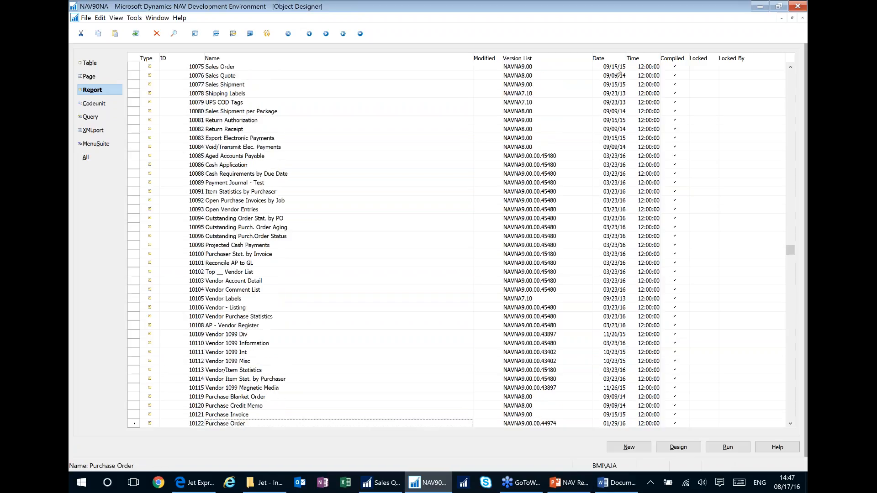
click(760, 6)
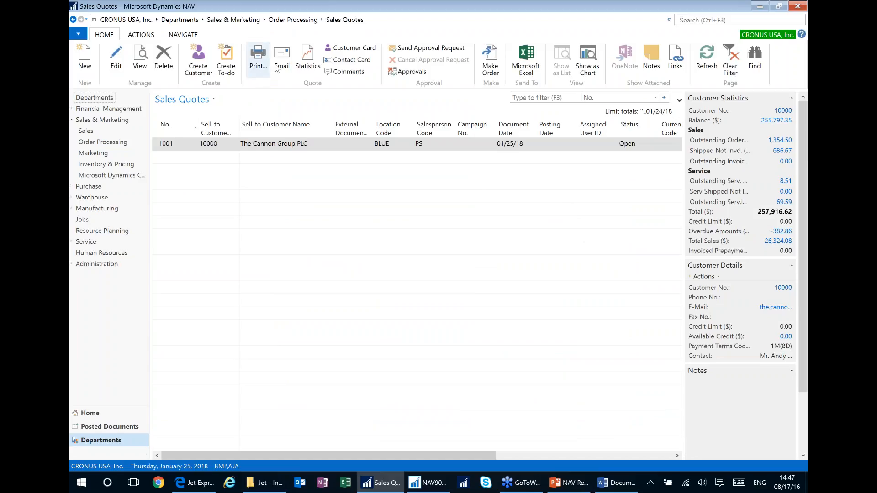
Step: Confirm in Report Selection - Sales that Quote usage prints report 10076 Sales - Quote, then close it
click(699, 23)
text(rep)
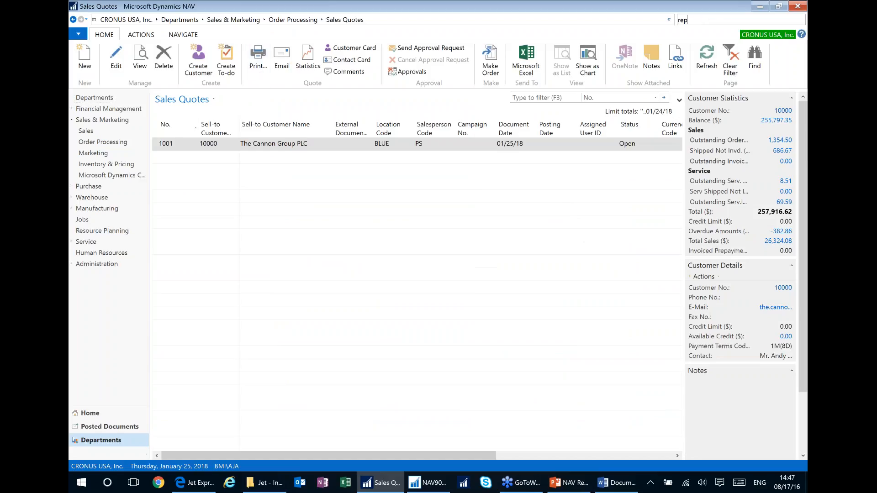
text(ort selections)
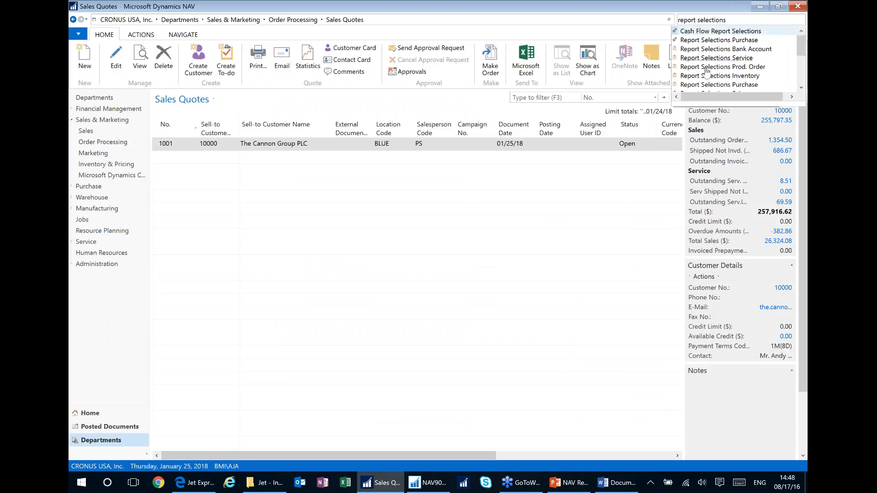
scroll(707, 76, down, 1)
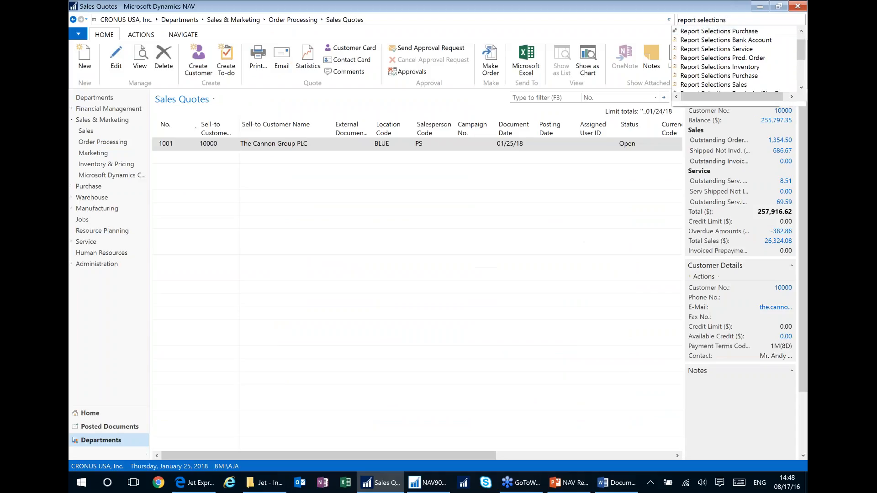
click(701, 86)
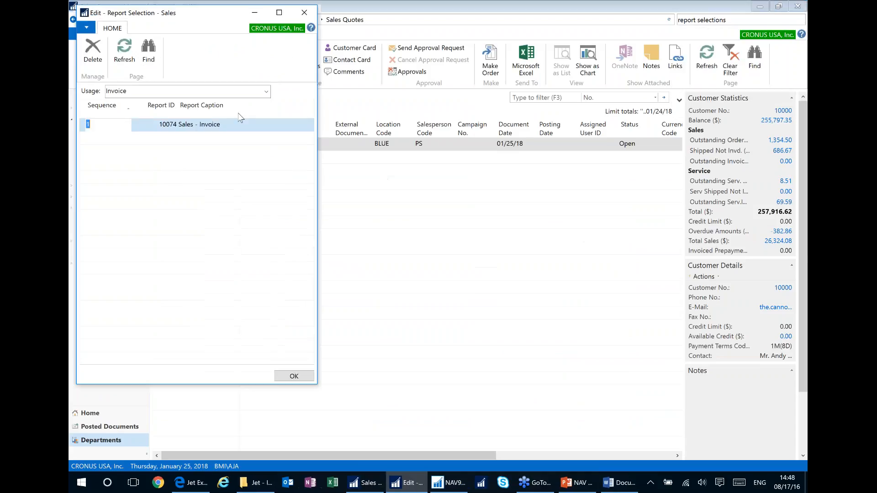
click(267, 94)
click(267, 93)
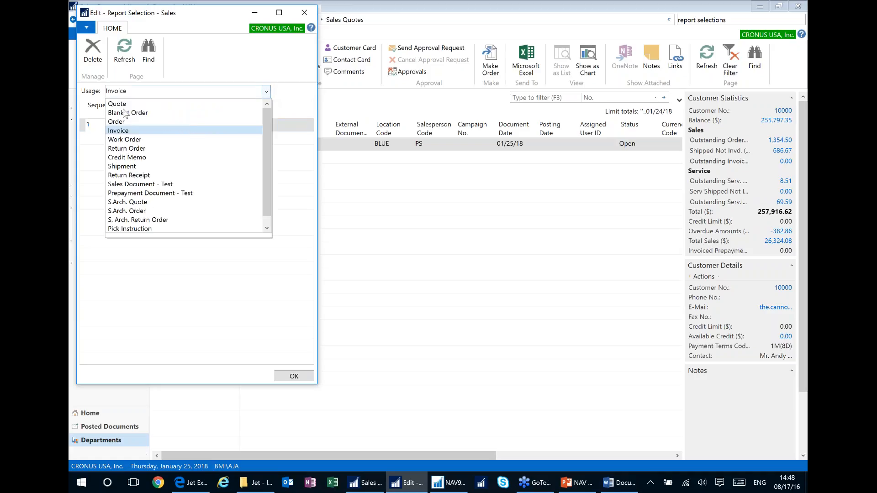
click(109, 100)
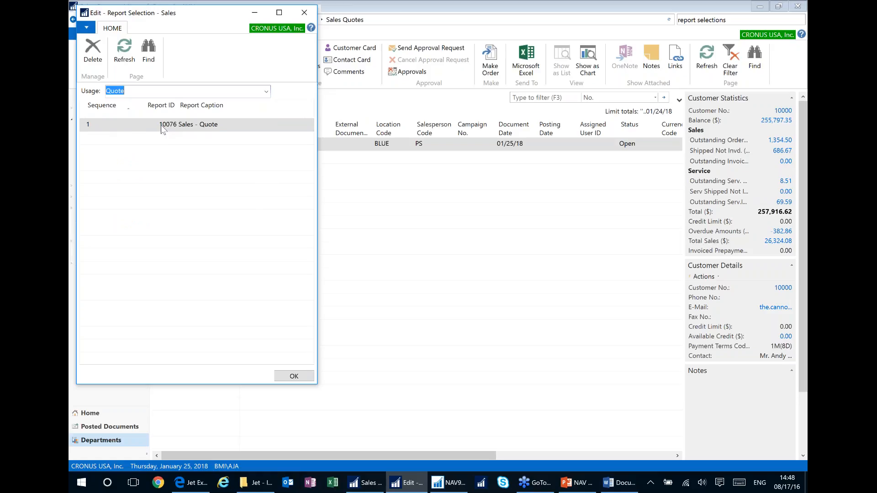
click(141, 125)
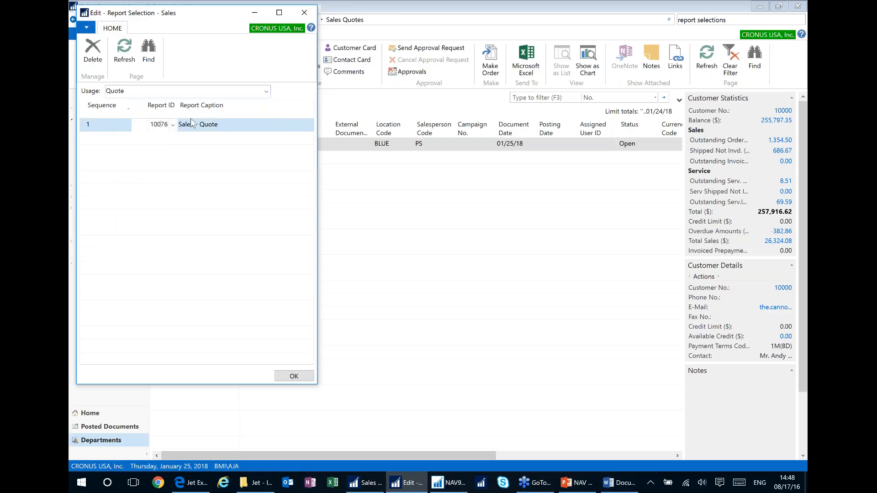
click(307, 14)
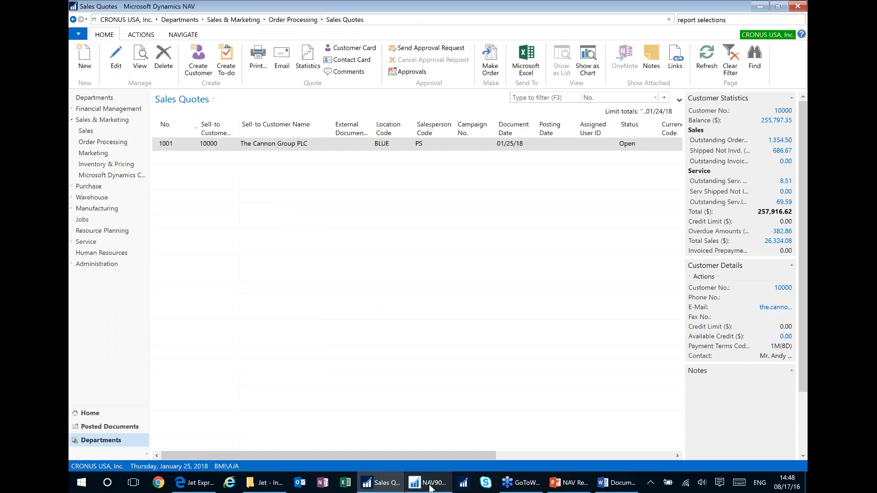
mouse_move(430, 488)
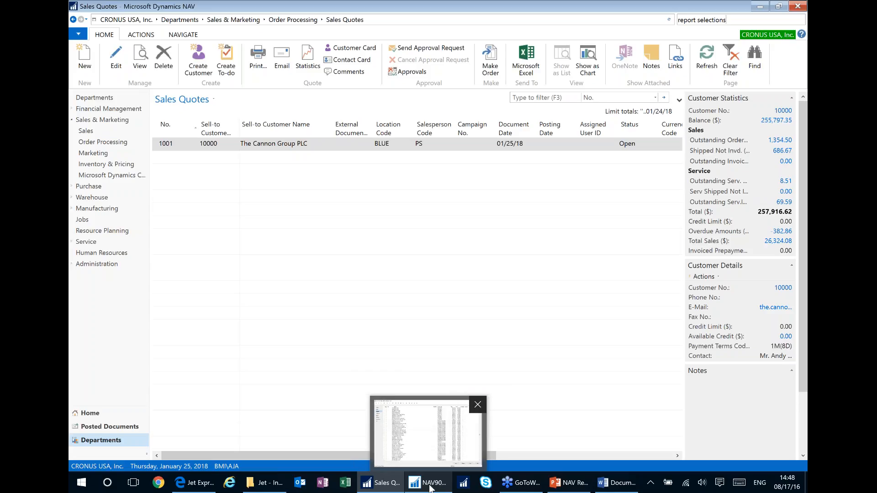
mouse_move(555, 478)
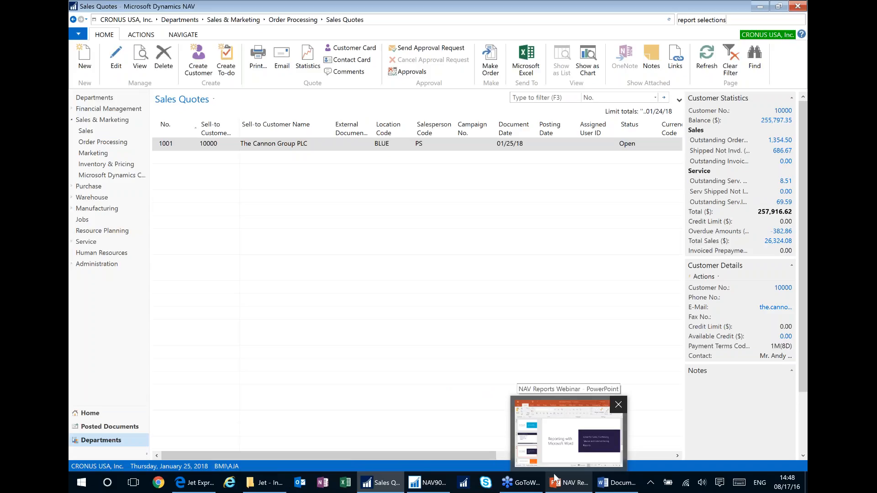
click(731, 20)
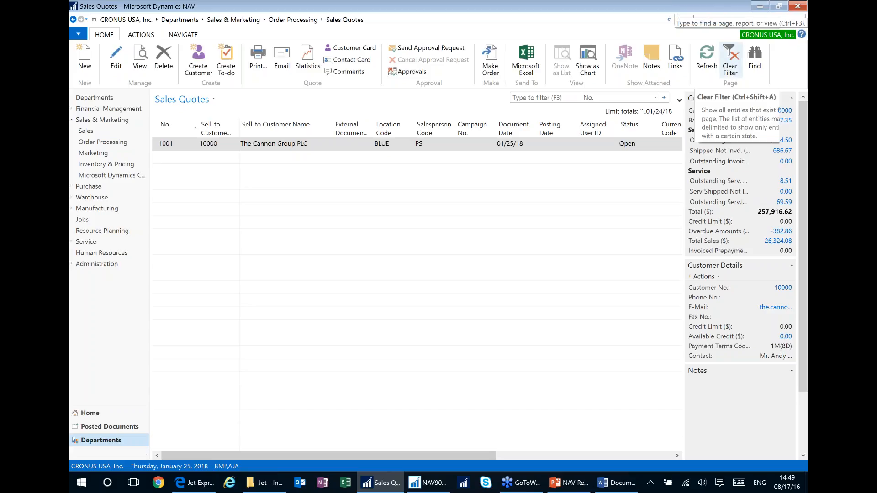
Step: Open Report Layout Selection filtered to report ID 10076
key(ctrl+F3)
text(report la)
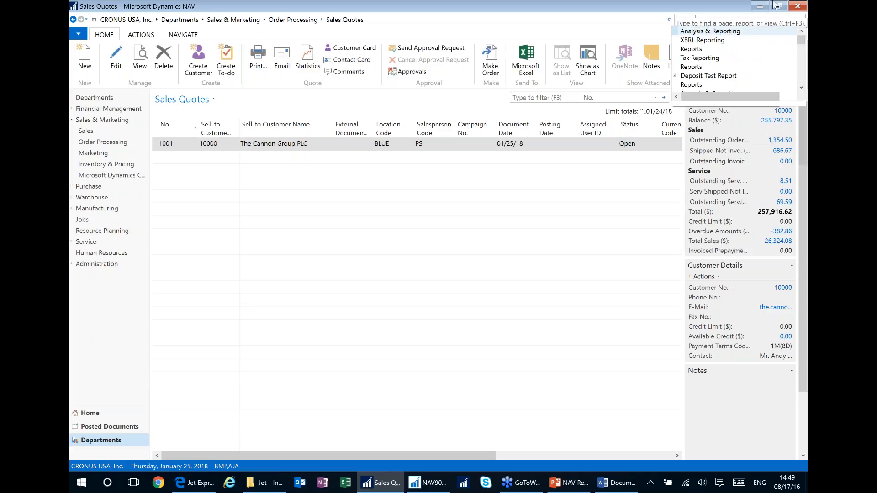
text(y)
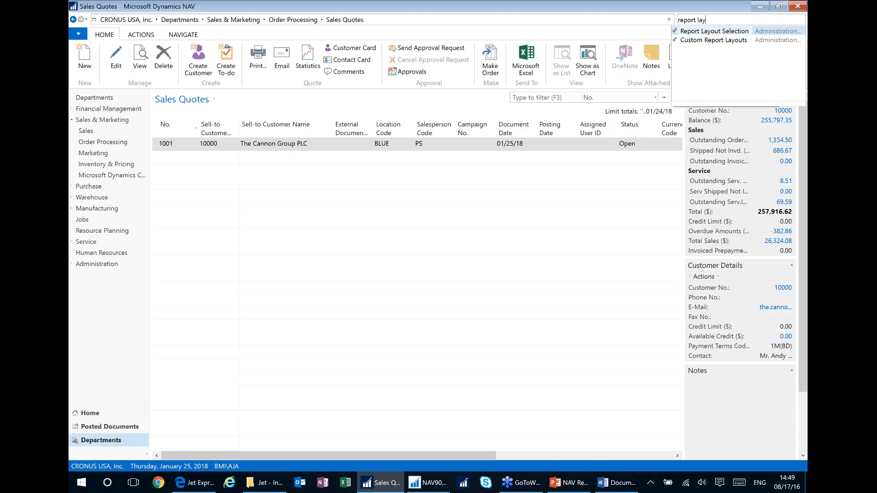
click(714, 31)
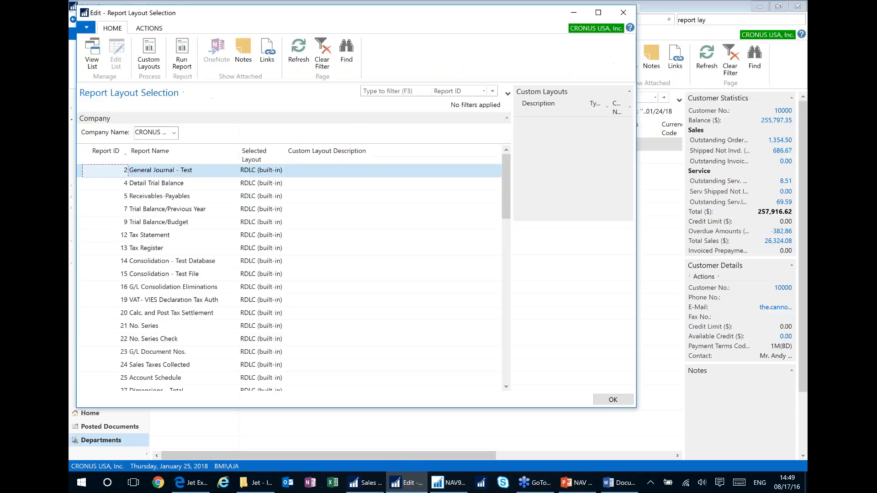
key(F3)
text(10076)
key(Return)
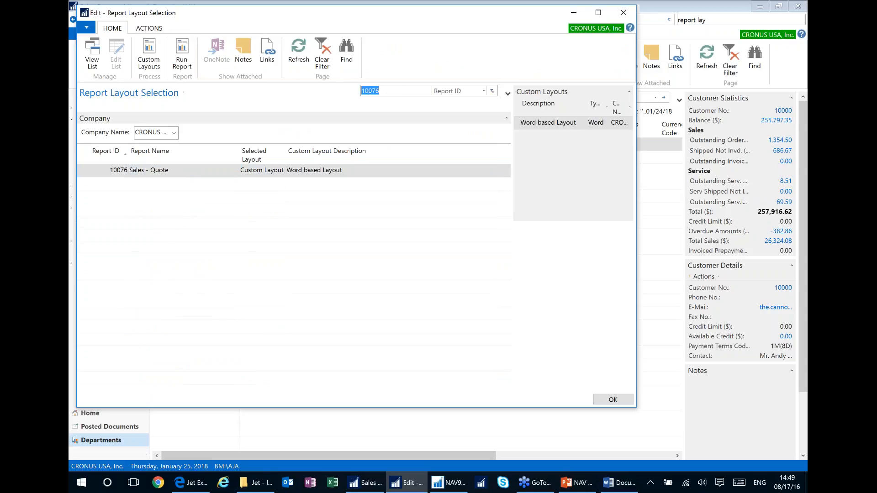
Step: Set the Sales - Quote selected layout to RDLC (built-in) and run the report
click(275, 170)
click(280, 170)
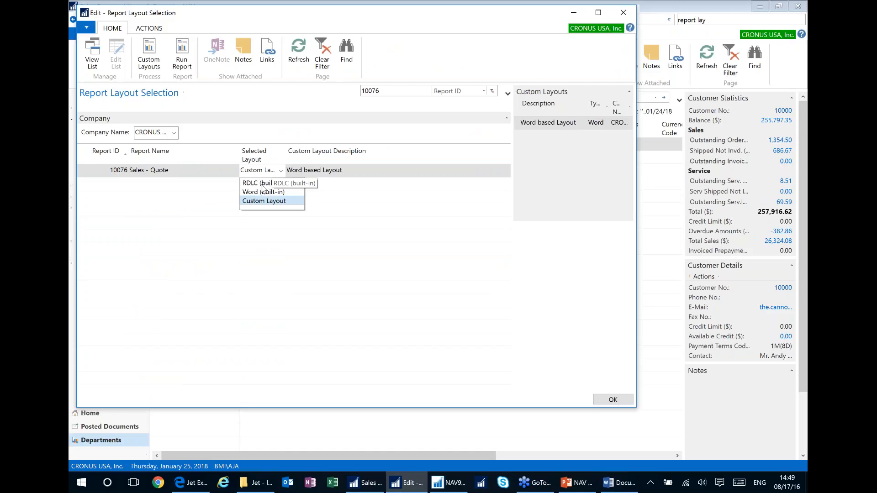
click(263, 185)
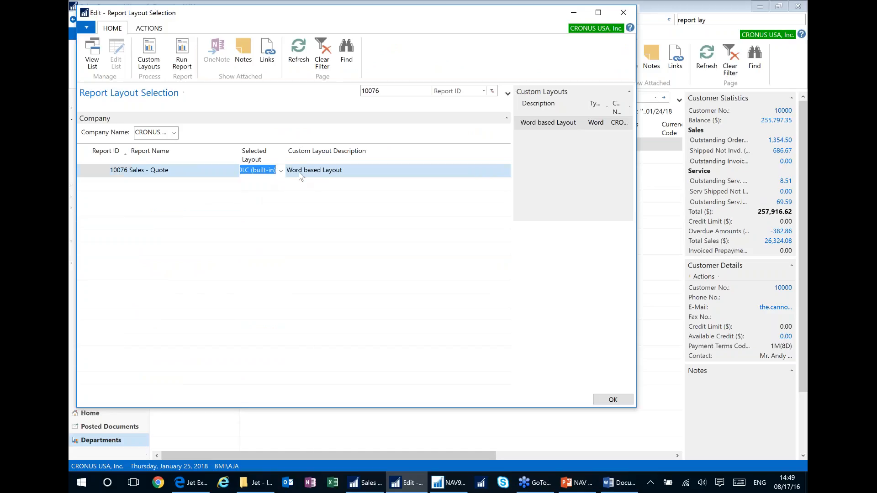
click(338, 170)
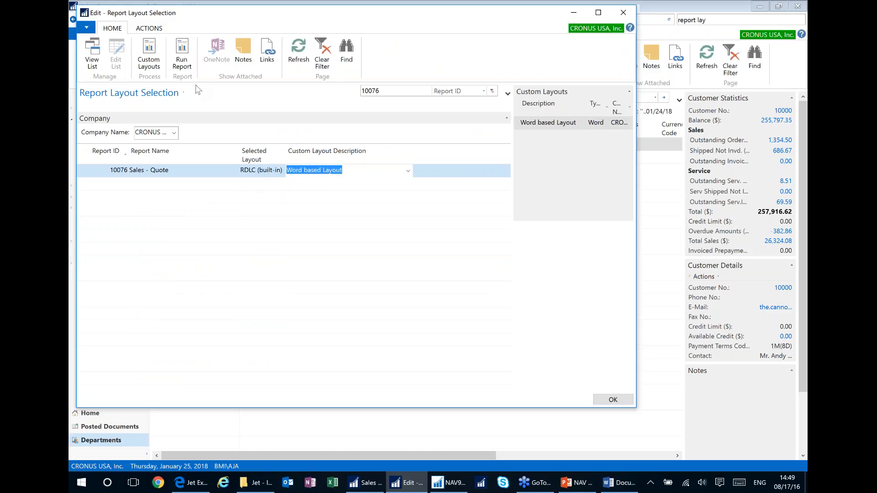
click(182, 59)
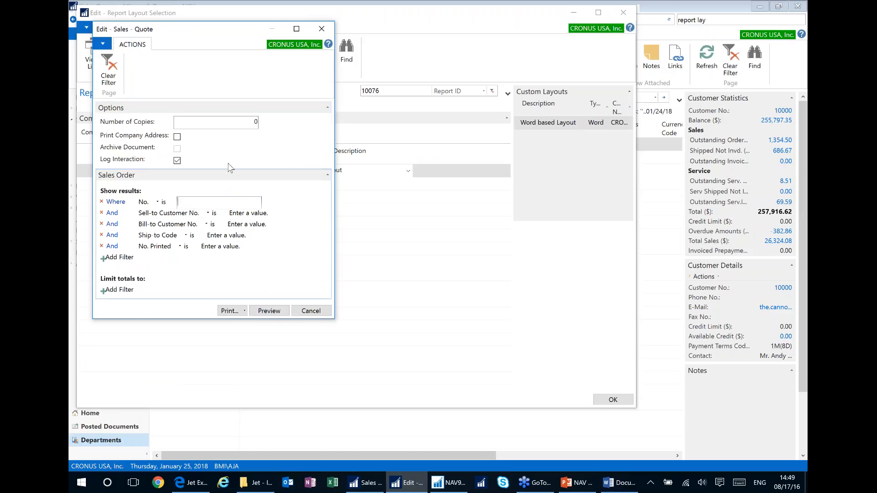
Step: Filter the quote to No. 1001, cancel the report, close Report Layout Selection, and return Home
text(1001)
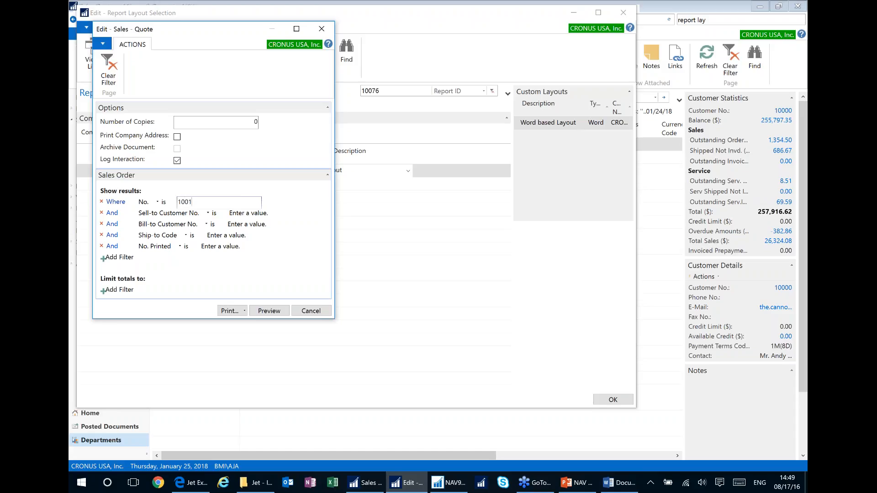
key(Tab)
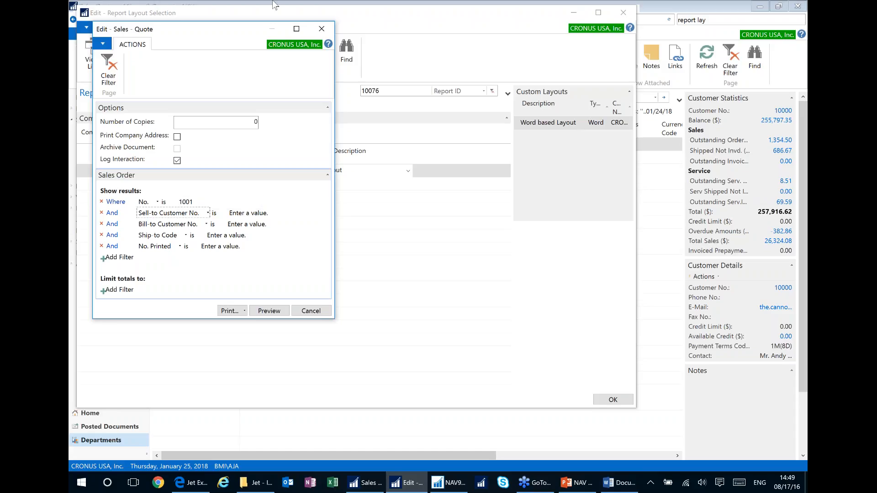
click(310, 311)
key(Escape)
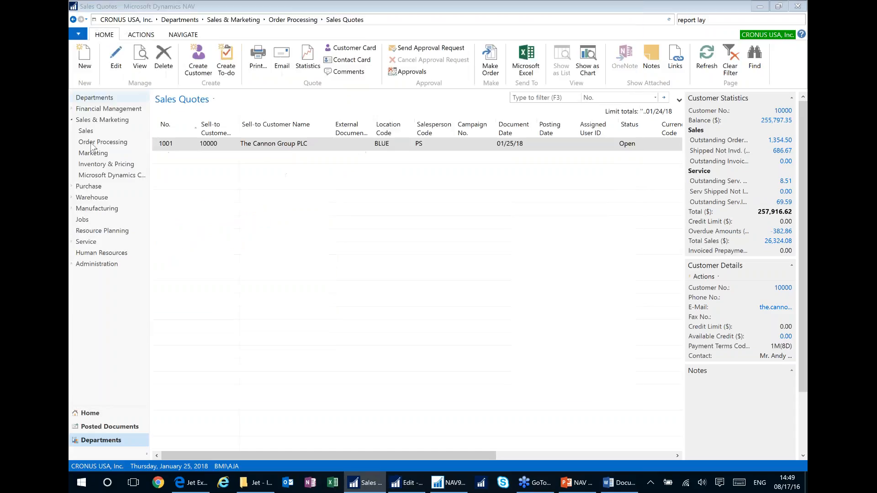
click(90, 412)
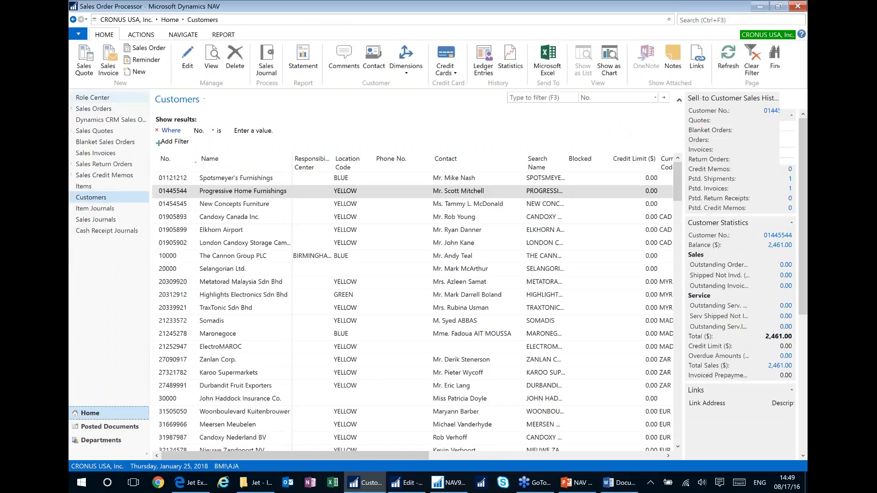
click(93, 98)
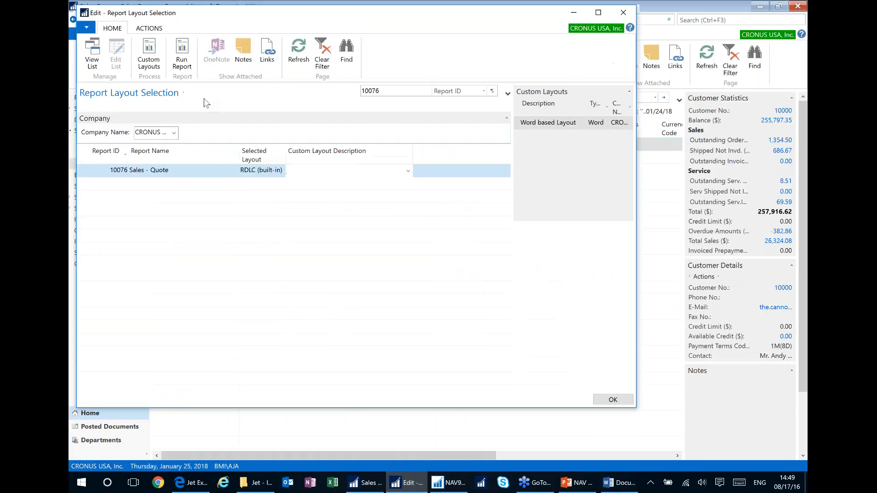
Step: Export the Sales - Quote report for quote 1001 to PDF as Report10076.pdf and open it
click(182, 51)
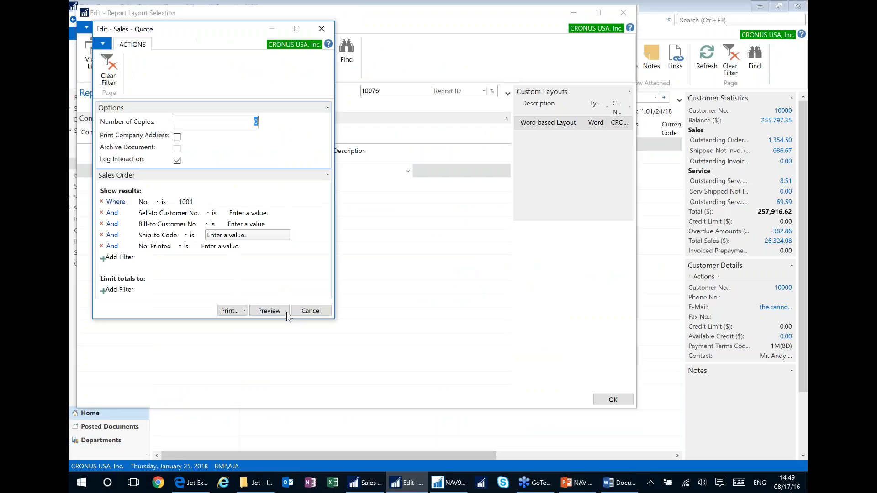
click(244, 312)
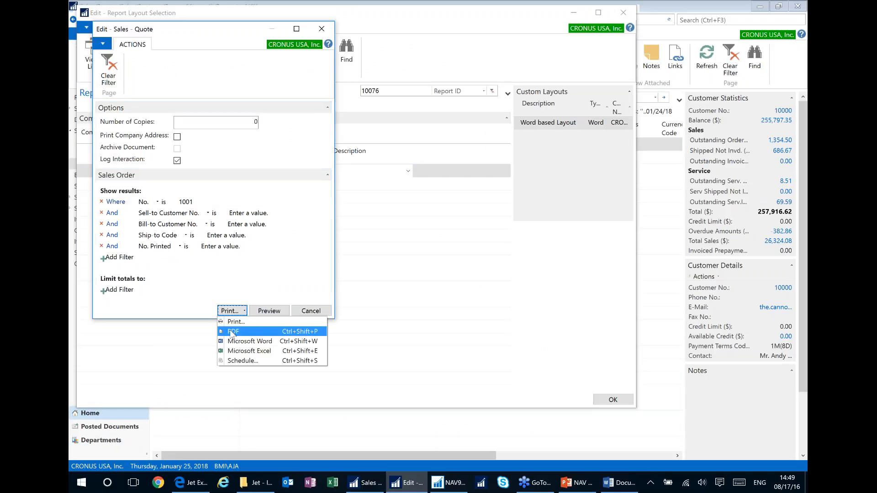
click(233, 332)
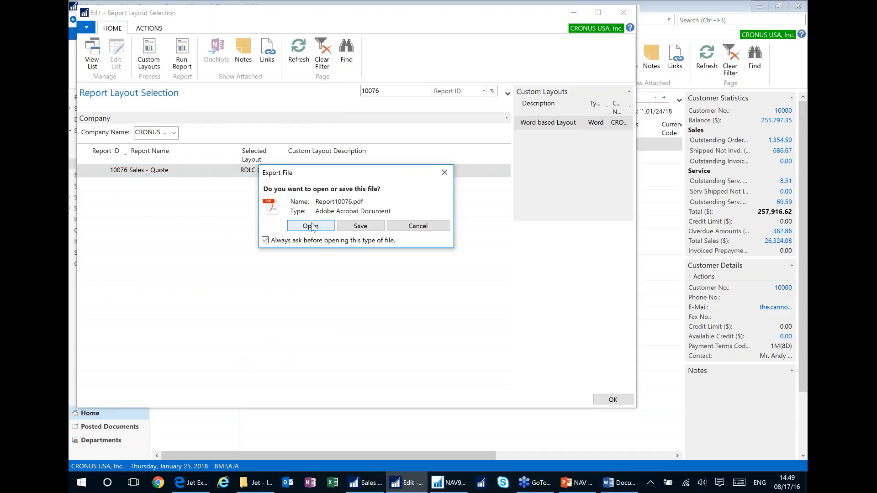
click(311, 226)
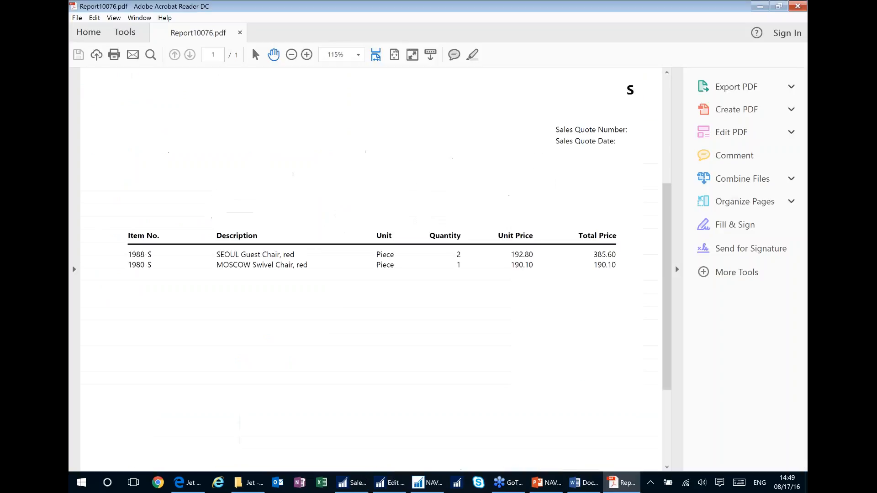
Step: Review Report10076.pdf with its cronus logo and two chair lines at fit-page, then close Acrobat Reader
scroll(371, 270, up, 3)
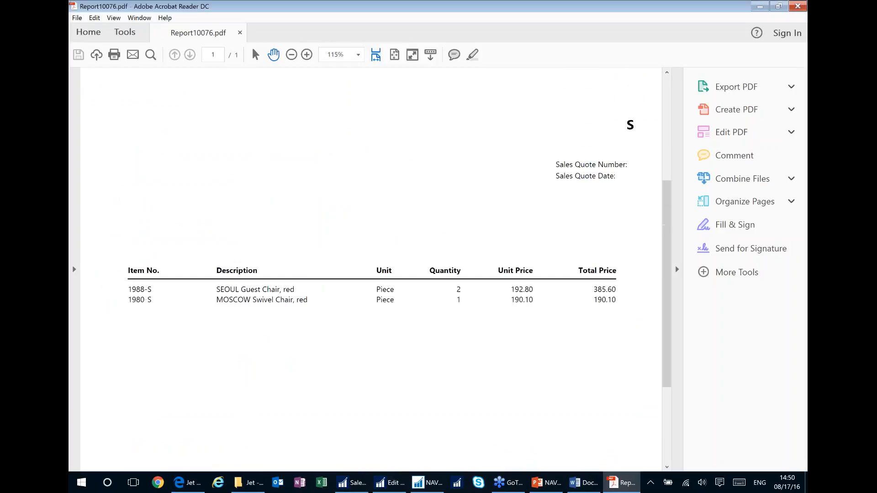
scroll(371, 269, up, 3)
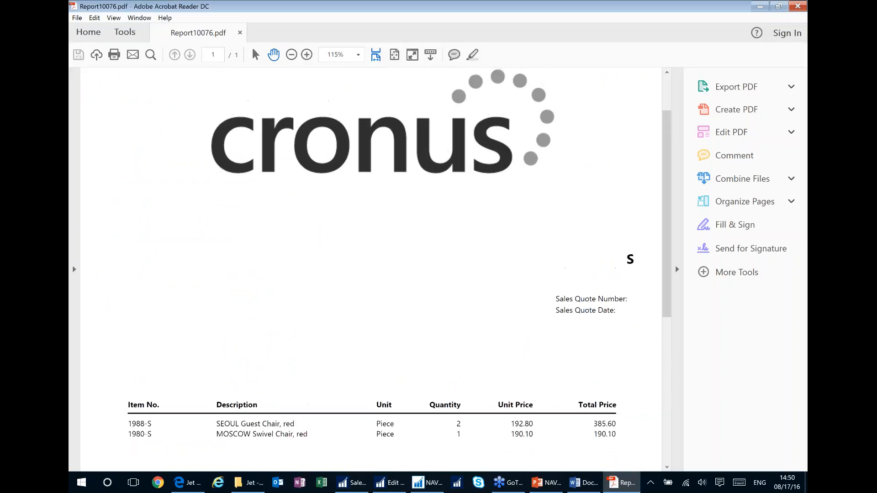
scroll(370, 270, down, 6)
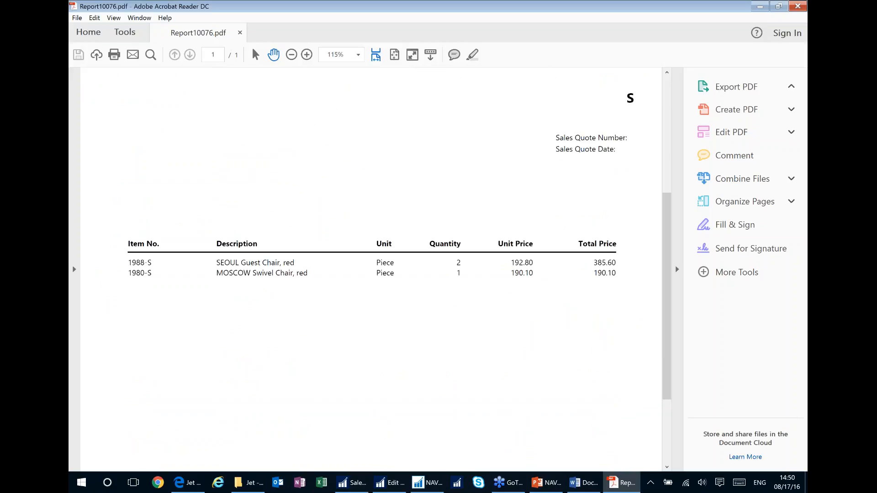
scroll(371, 269, down, 2)
click(395, 55)
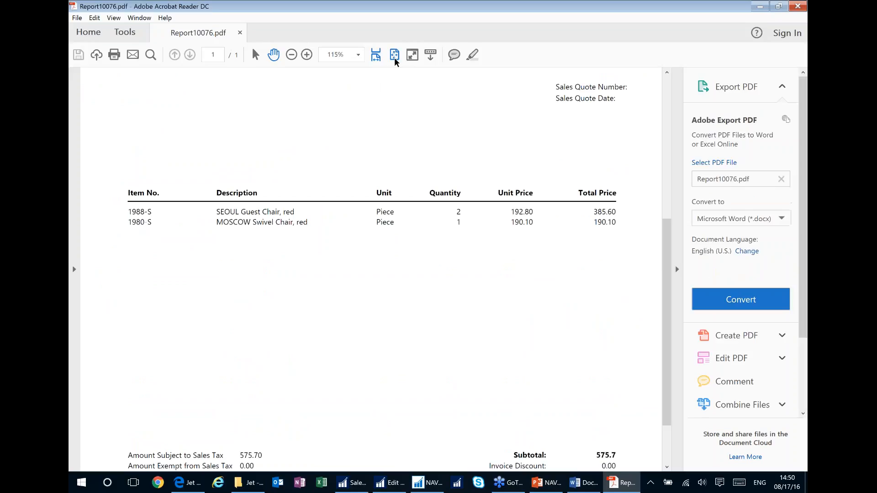
click(394, 55)
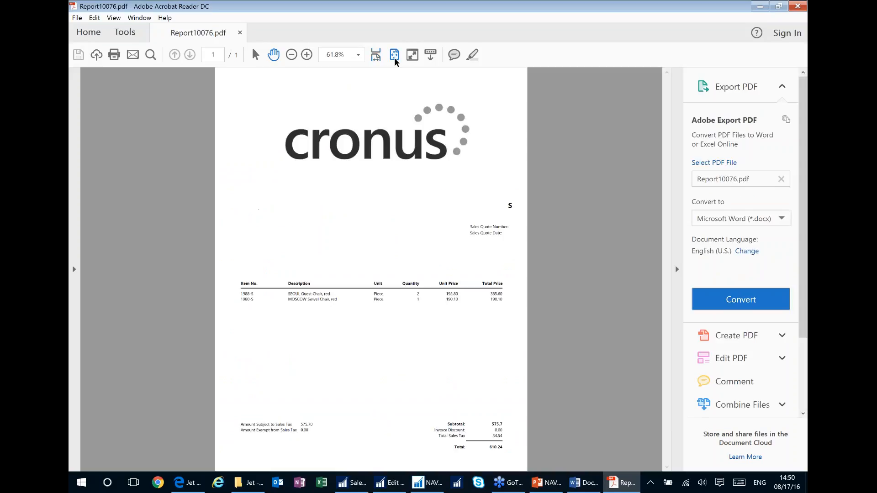
click(795, 6)
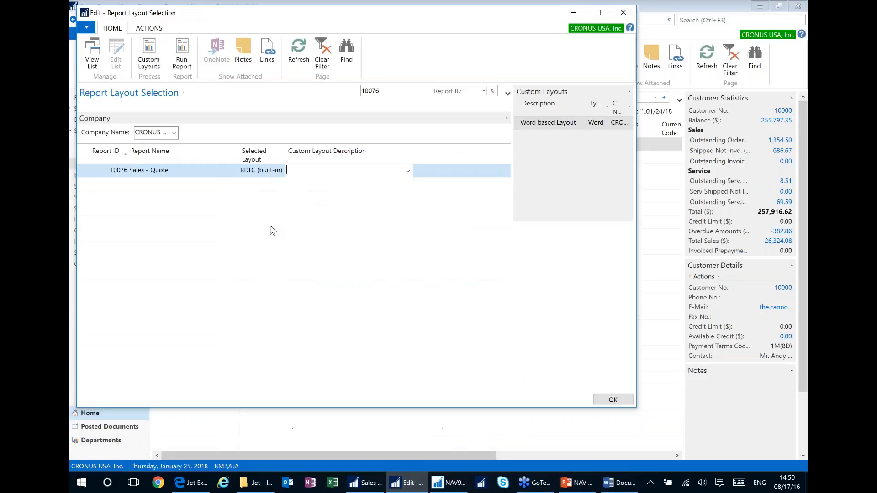
Step: Switch report 10076 to Custom Layout, insert a built-in-based 'New layout', and edit it in Word
click(258, 169)
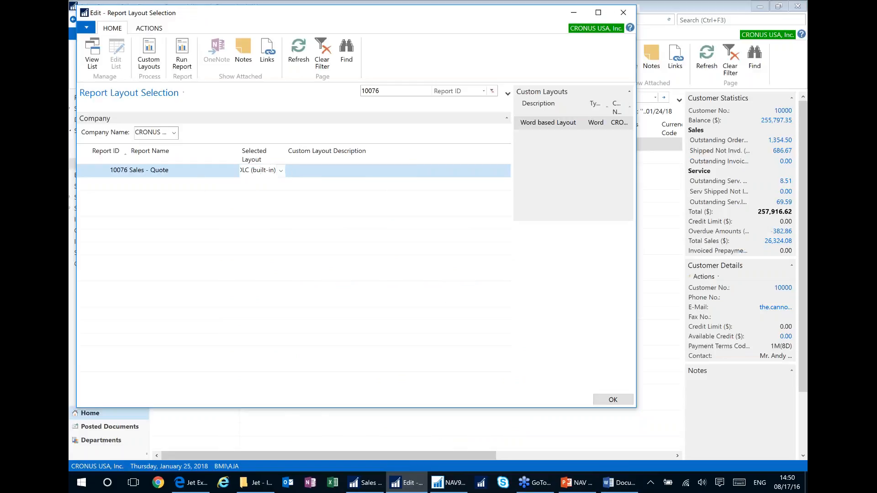
click(281, 171)
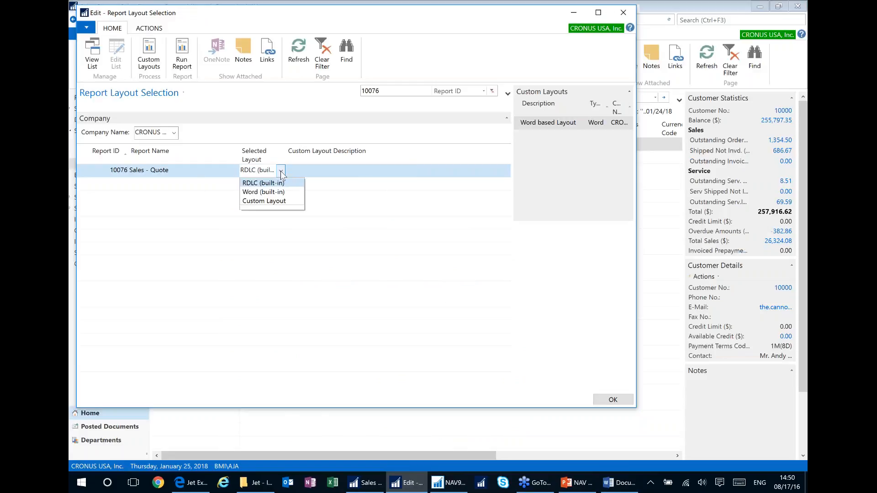
click(258, 202)
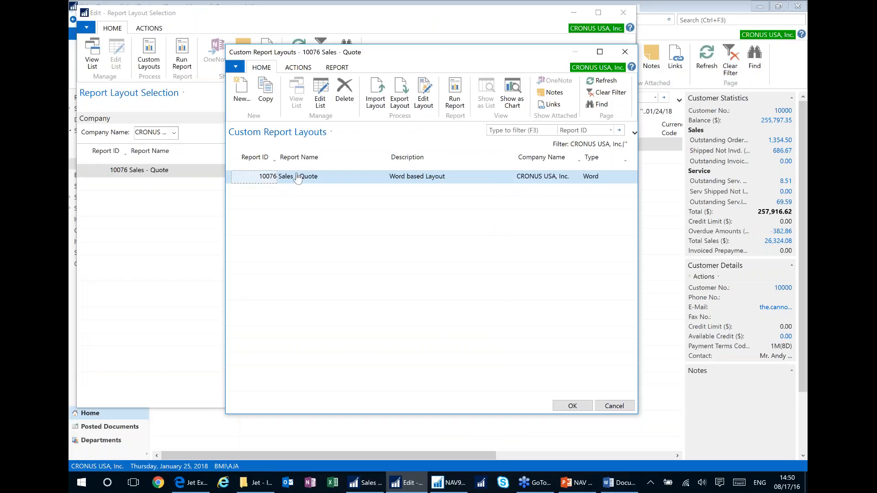
click(240, 100)
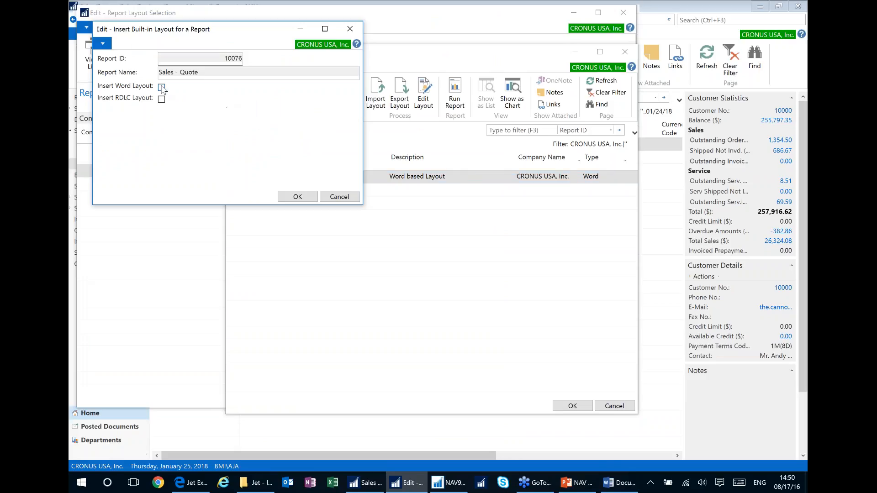
click(285, 197)
click(279, 178)
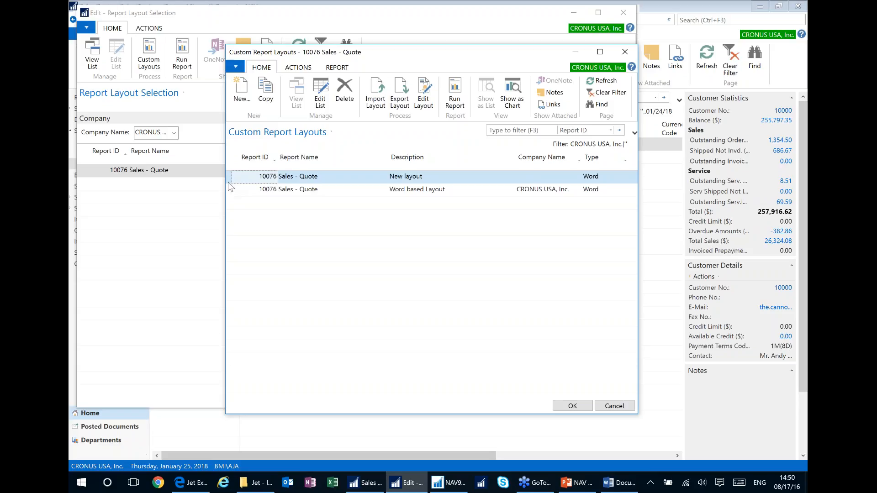
click(424, 94)
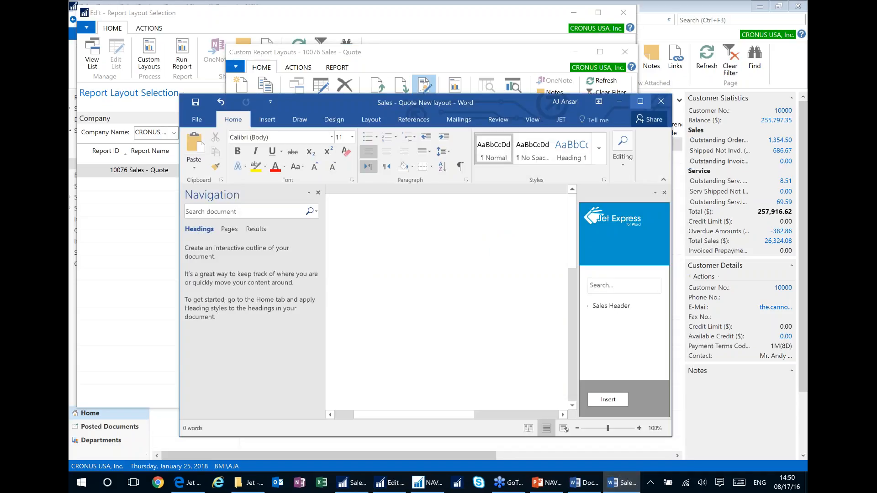
Step: Insert the No_SalesHeader field at the document start, then close Word and import the changes into NAV
click(640, 101)
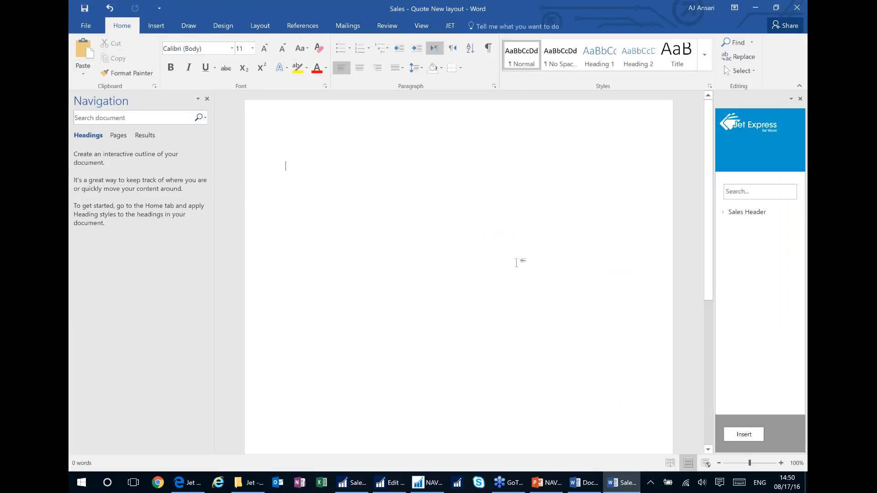
click(322, 222)
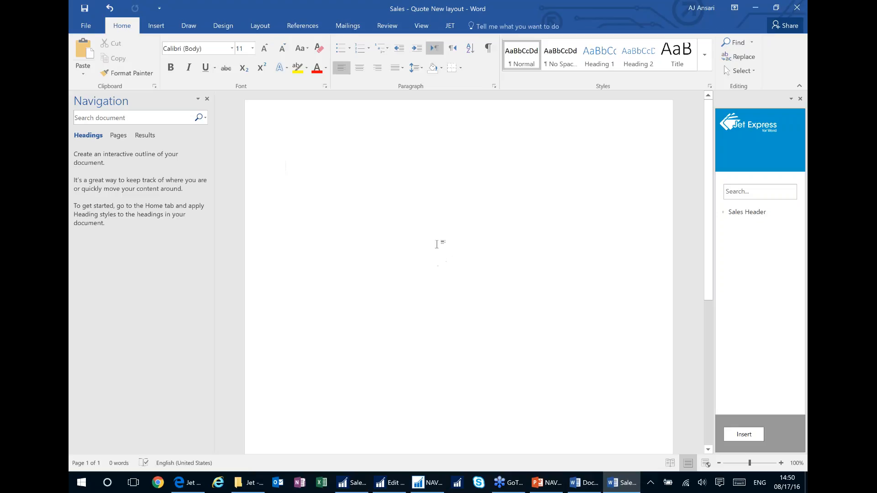
click(728, 214)
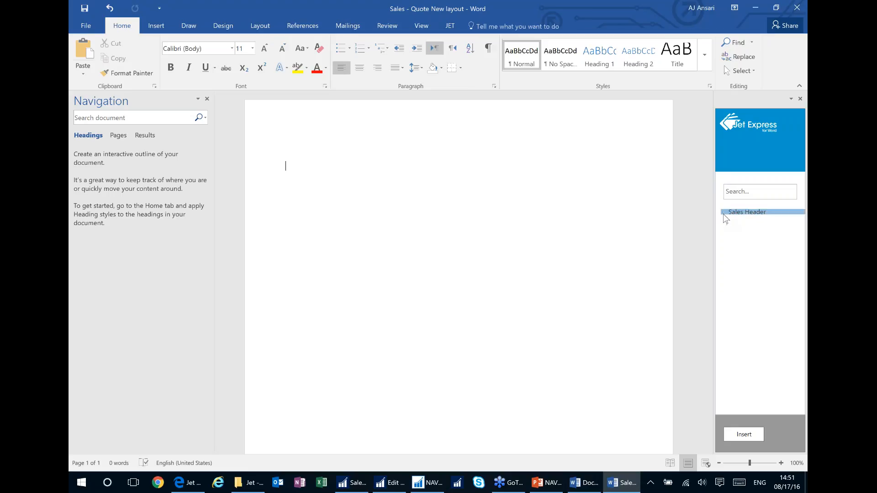
click(725, 213)
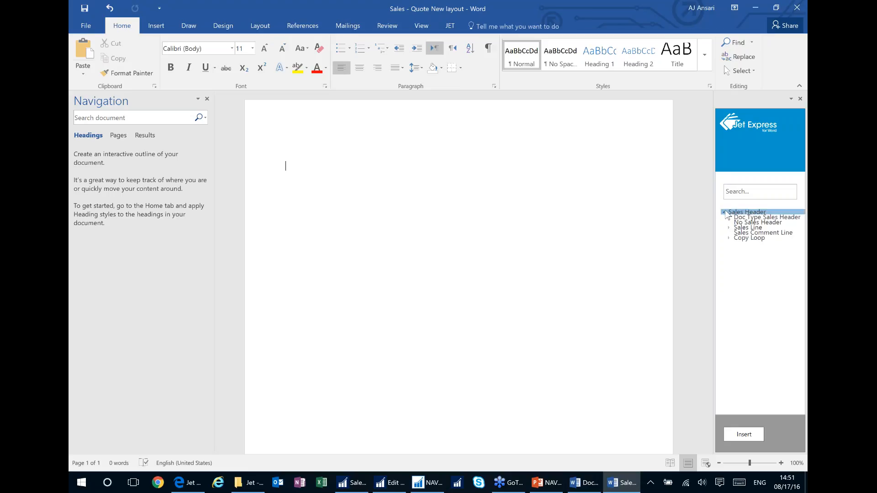
click(750, 223)
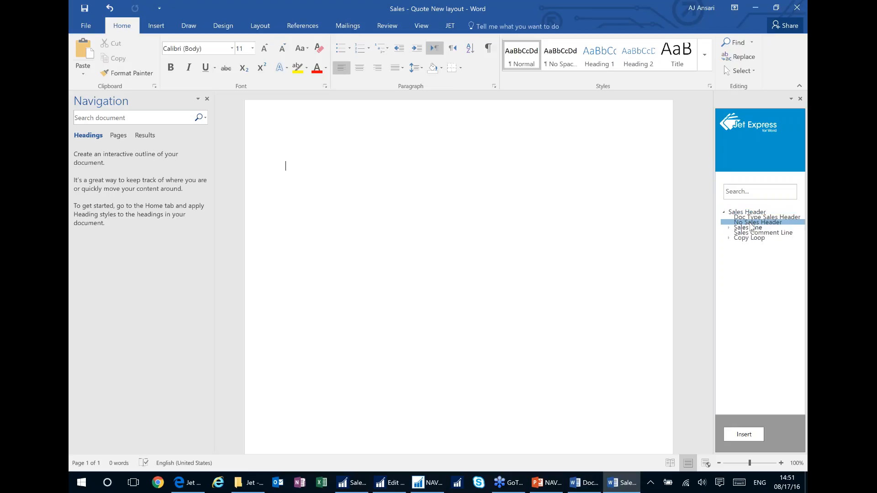
click(740, 432)
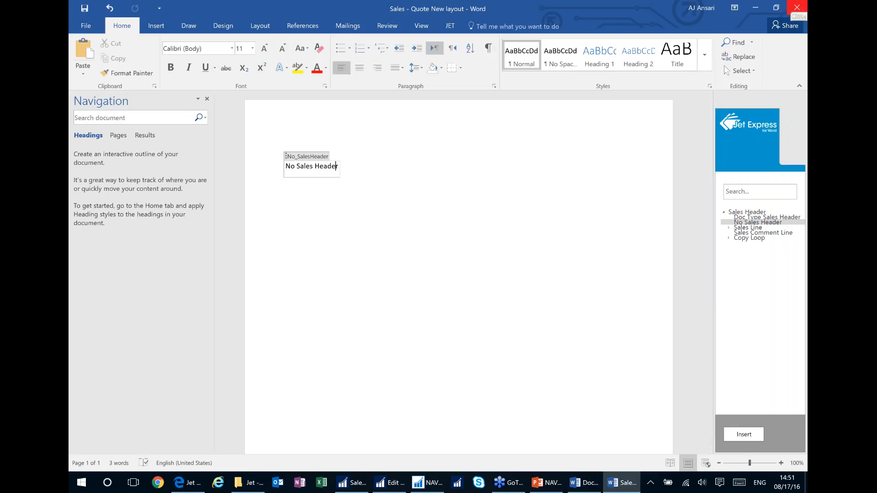
click(797, 6)
click(493, 253)
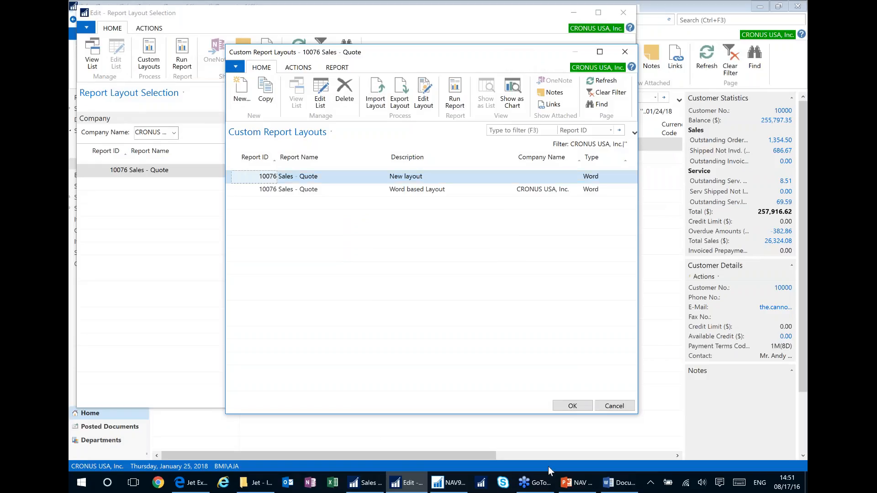
Step: Search templates for 'quote' and create a document from Service quote (Blue Gradient design)
click(617, 483)
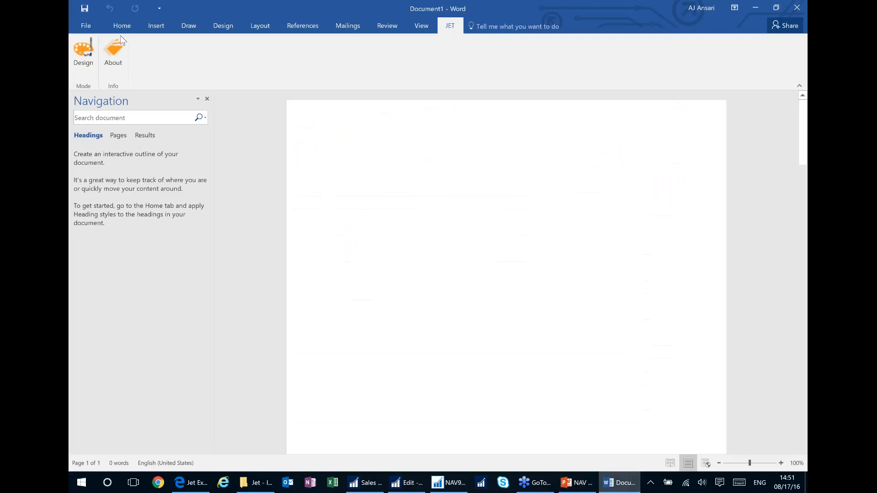
click(123, 33)
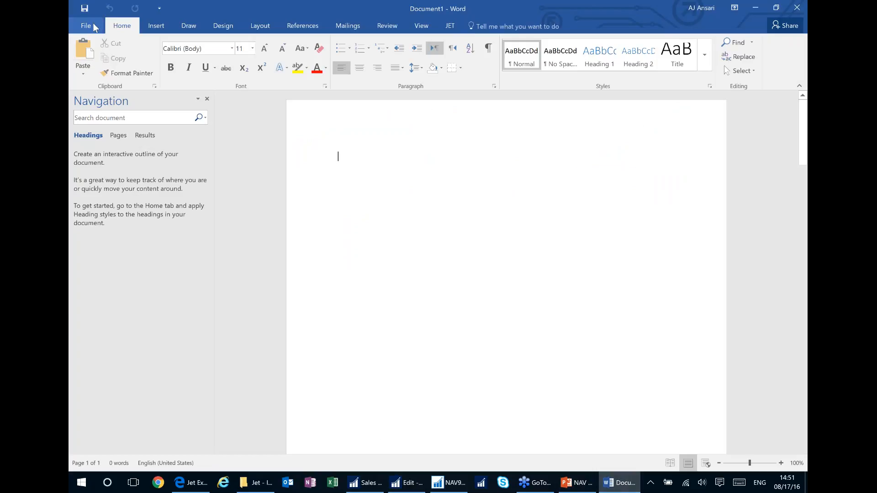
key(ctrl+o)
click(82, 67)
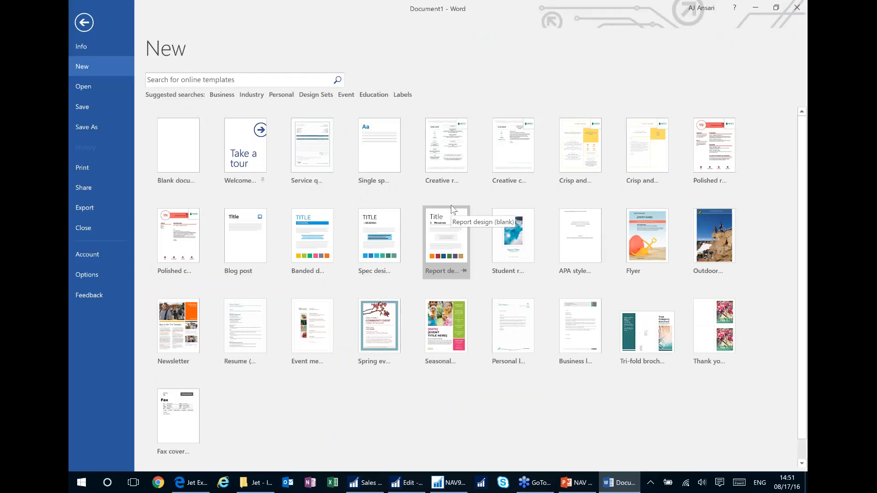
click(192, 80)
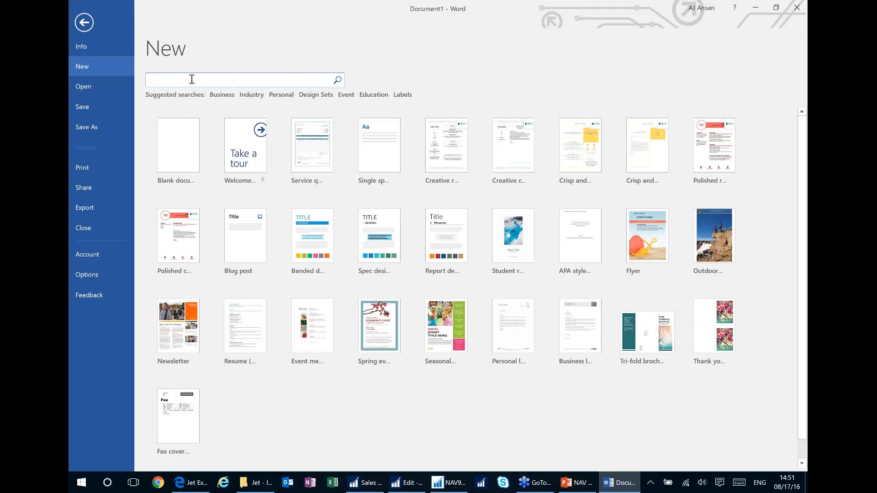
text(quote)
click(338, 80)
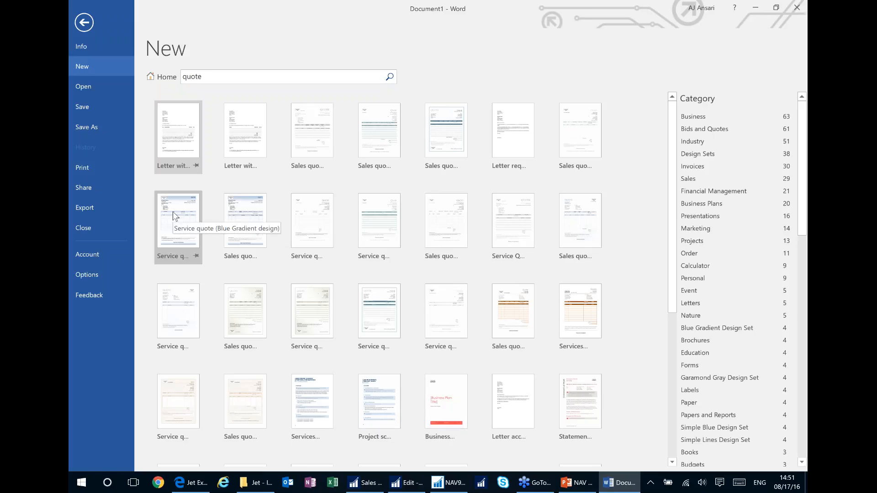
click(173, 212)
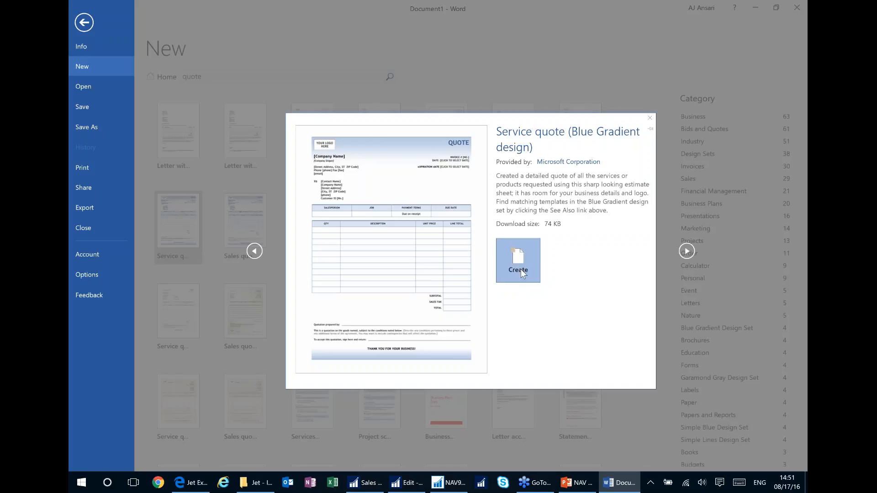
click(521, 271)
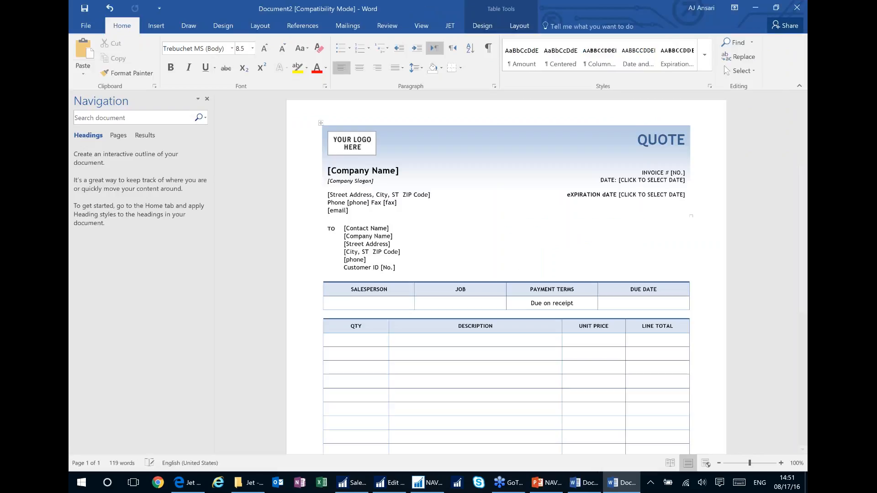
Step: Open Save As browsing, enter the work account e-mail at the OneDrive sign-in, then dismiss it
click(86, 25)
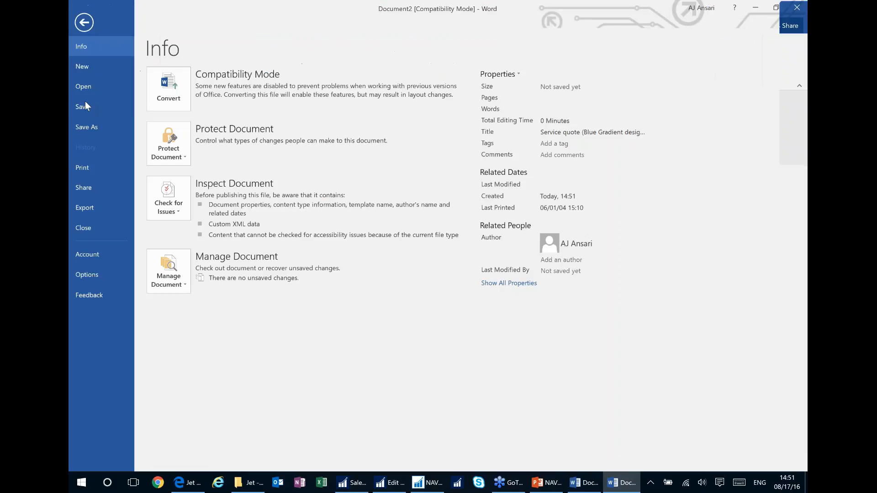
click(78, 126)
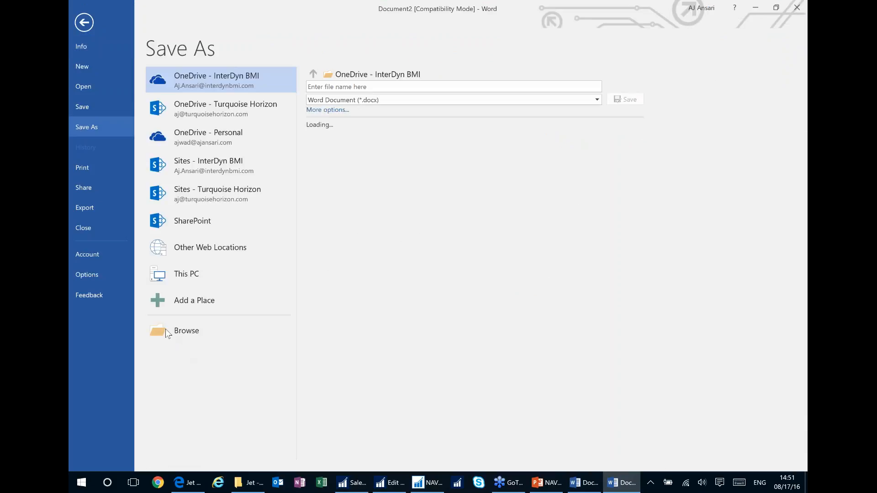
click(165, 328)
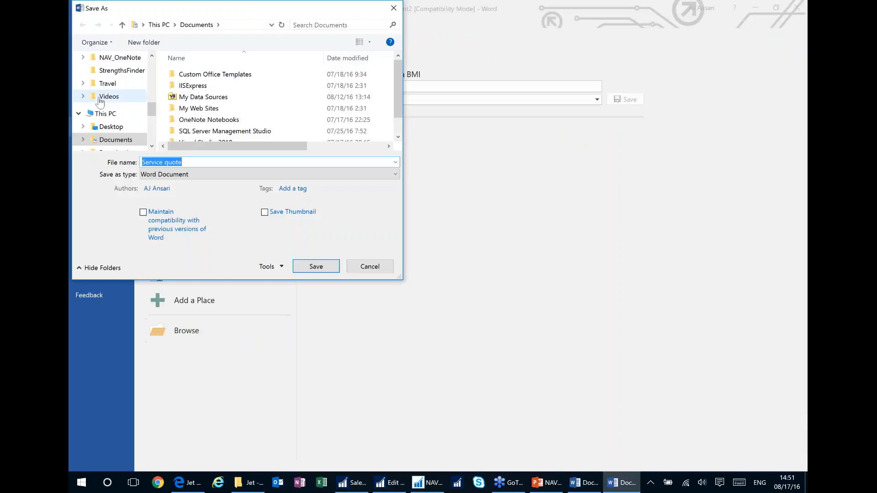
scroll(100, 102, up, 5)
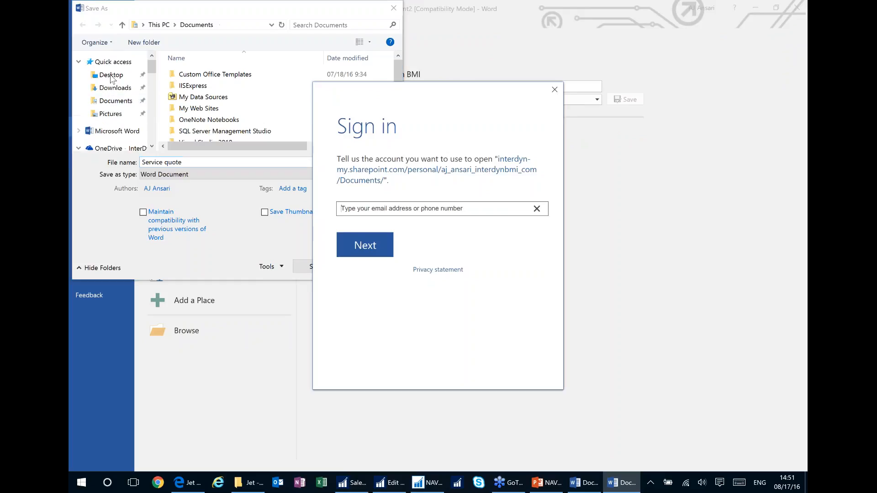
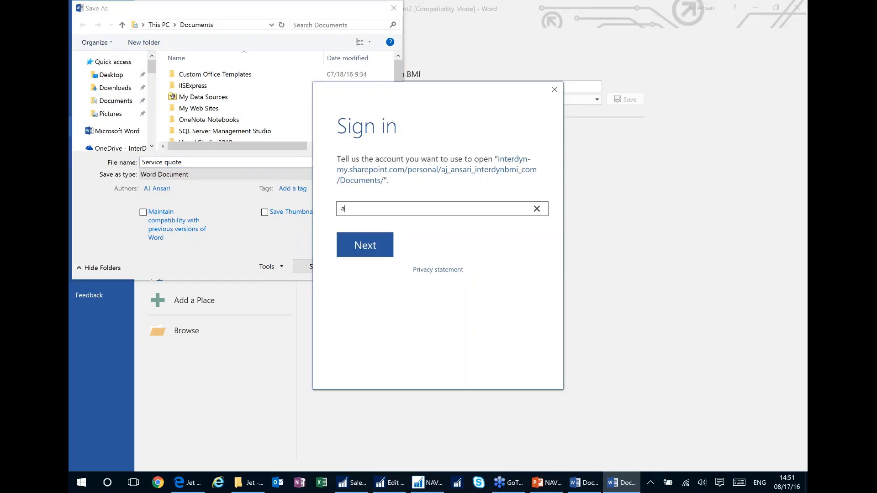
key(Return)
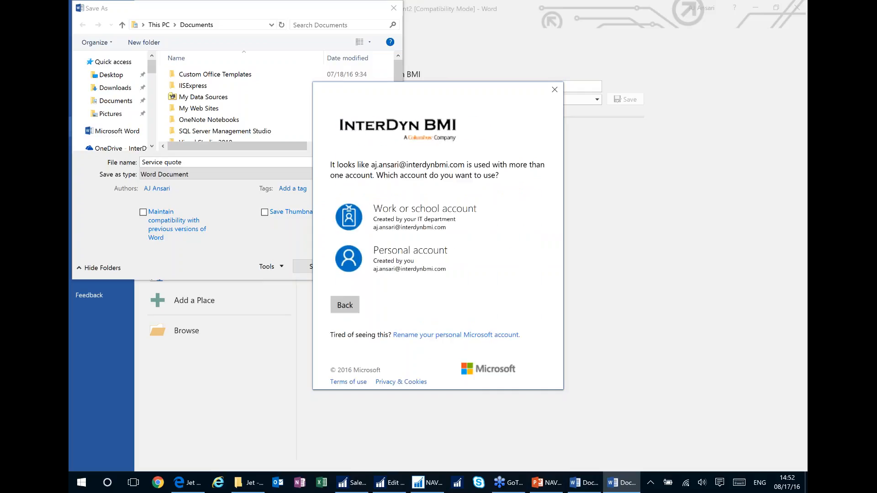
click(425, 217)
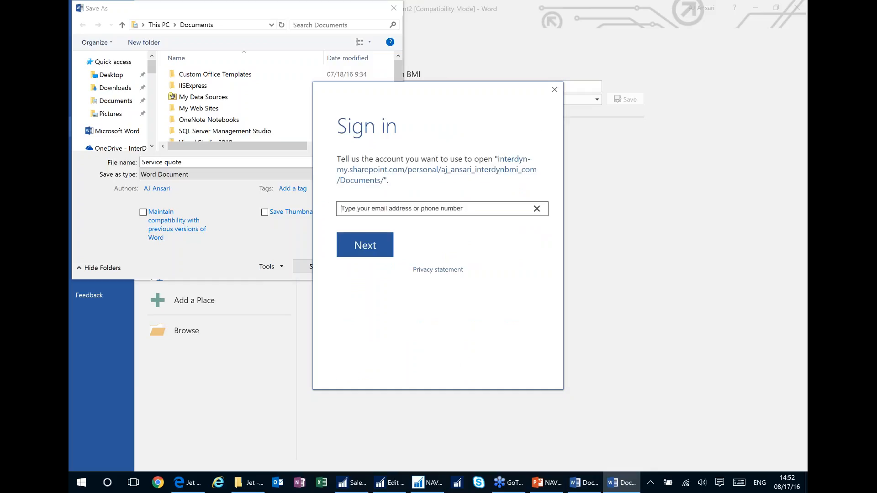
click(555, 89)
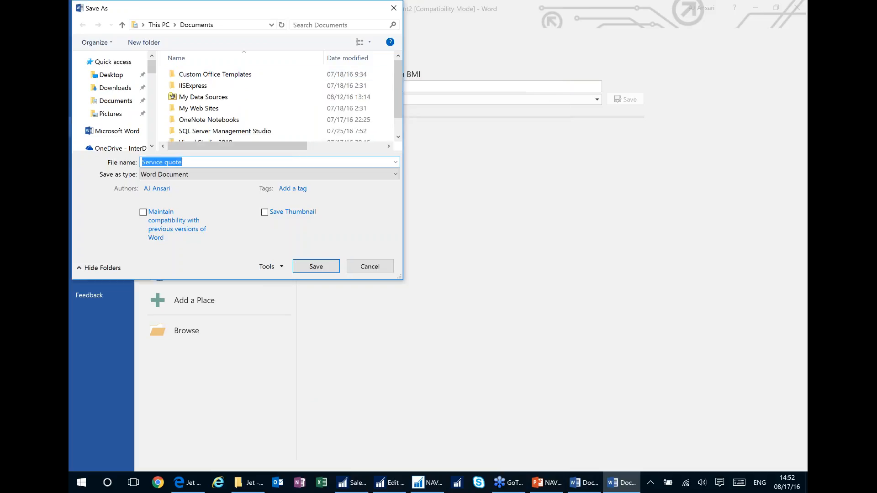
Step: Save the document as 'Sales Quote 2', upgrading to the newer Word file format
text(Sales Quote 2)
key(Return)
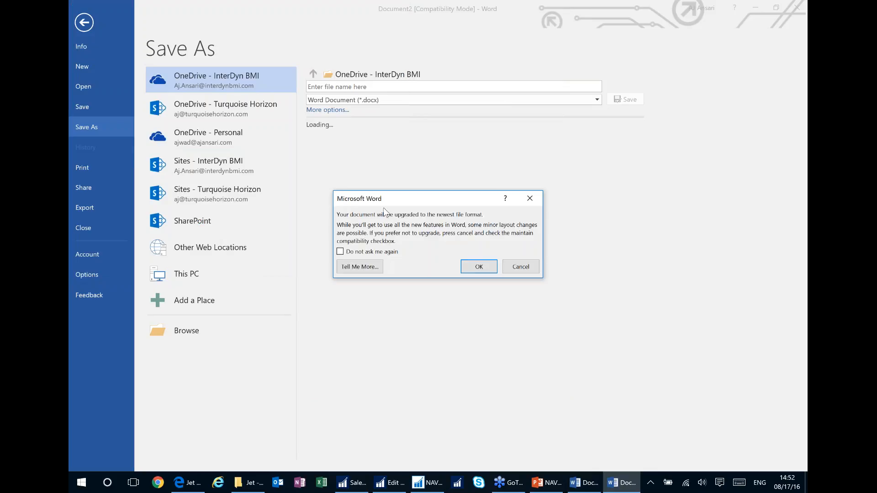
click(467, 267)
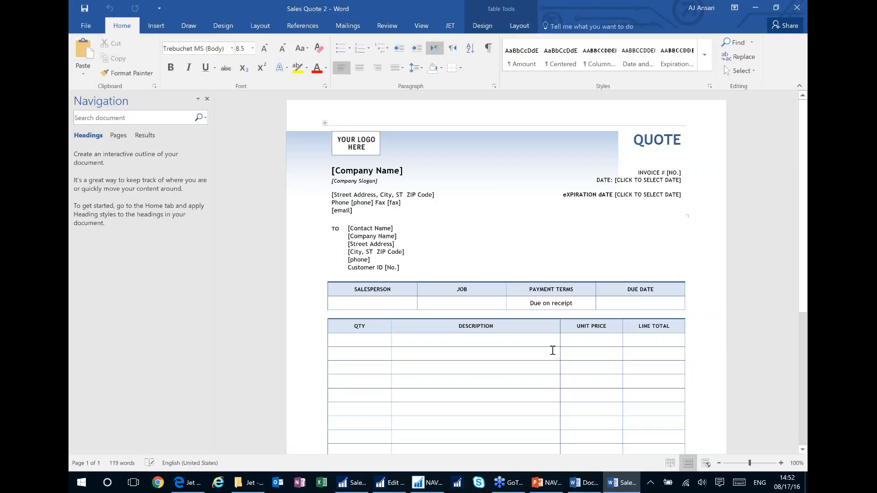
scroll(553, 351, down, 5)
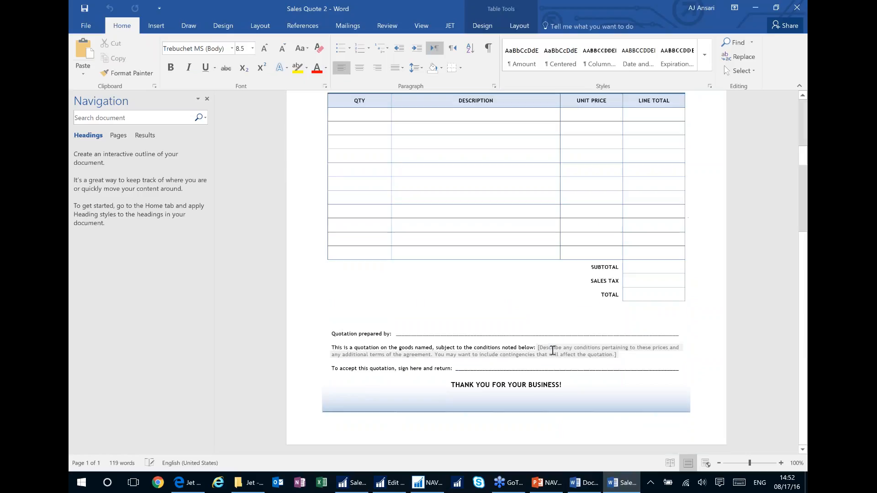
scroll(553, 350, up, 3)
Step: Close Sales Quote 2, check the Word file type in NAV's Import Layout, then cancel
click(797, 8)
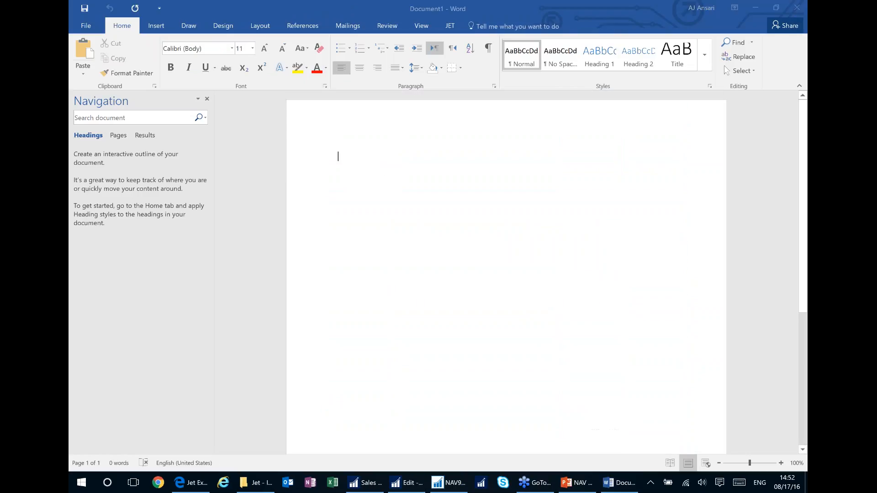
click(408, 488)
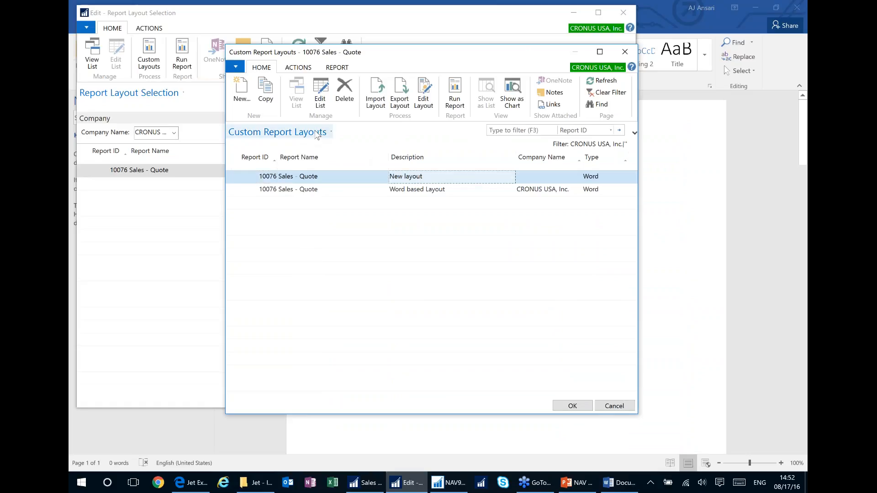
click(375, 93)
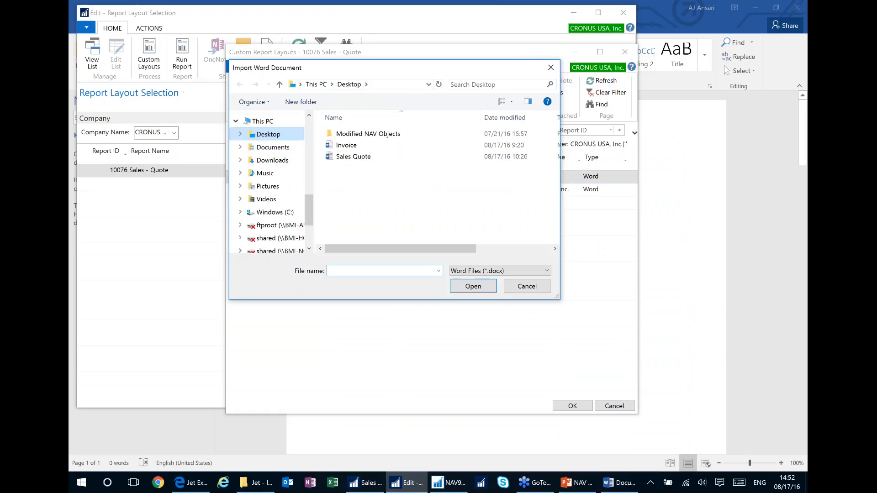
click(500, 271)
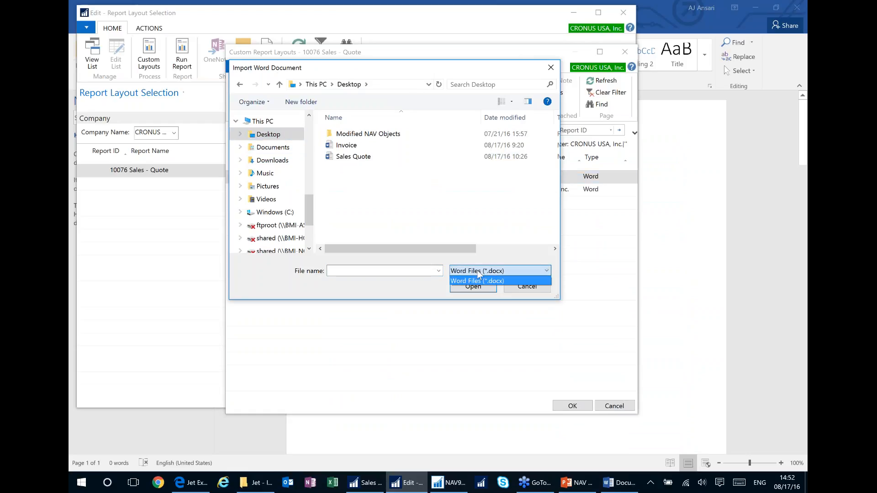
click(500, 280)
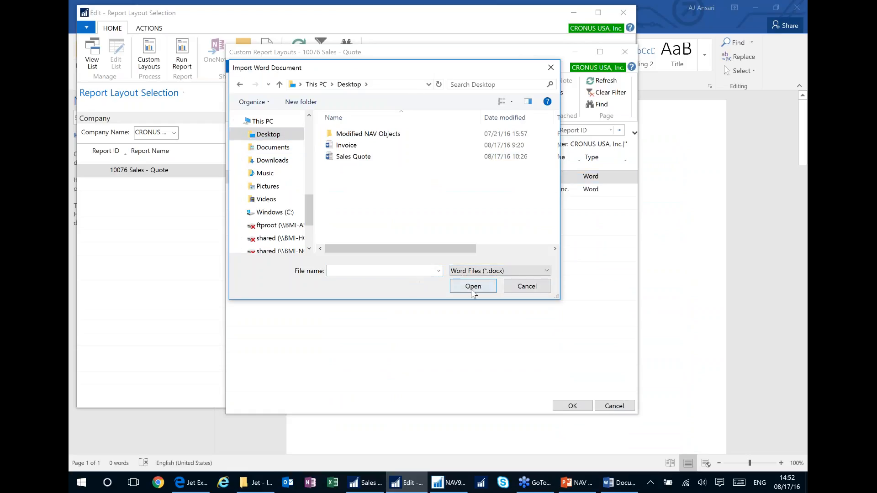
click(516, 292)
click(618, 483)
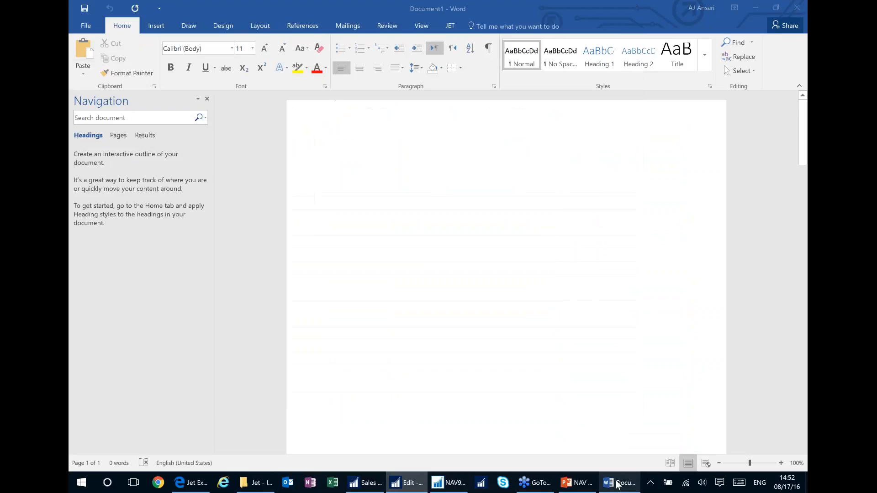
Step: Check the Desktop folder, then create Document3 from the Service quote template
click(264, 483)
click(107, 120)
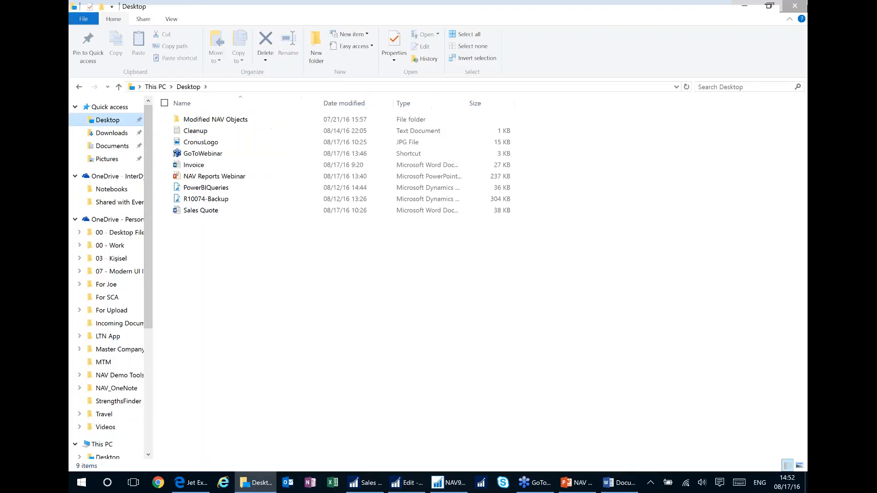
click(619, 483)
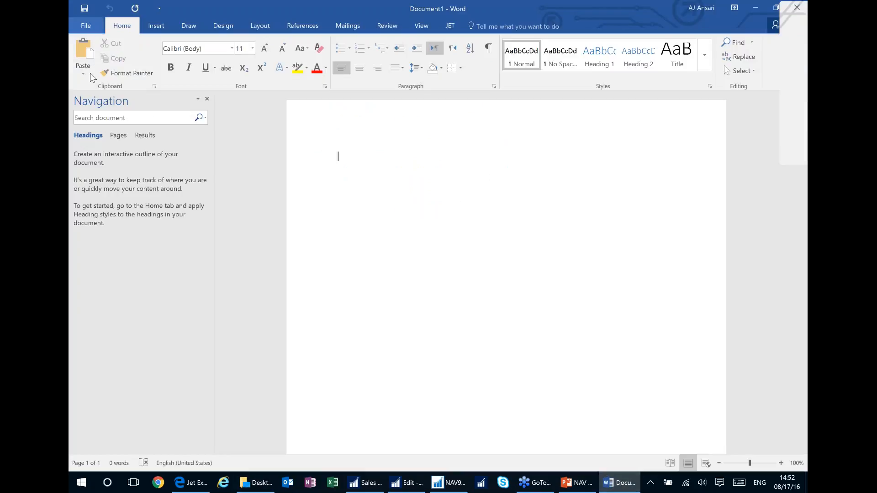
key(ctrl+o)
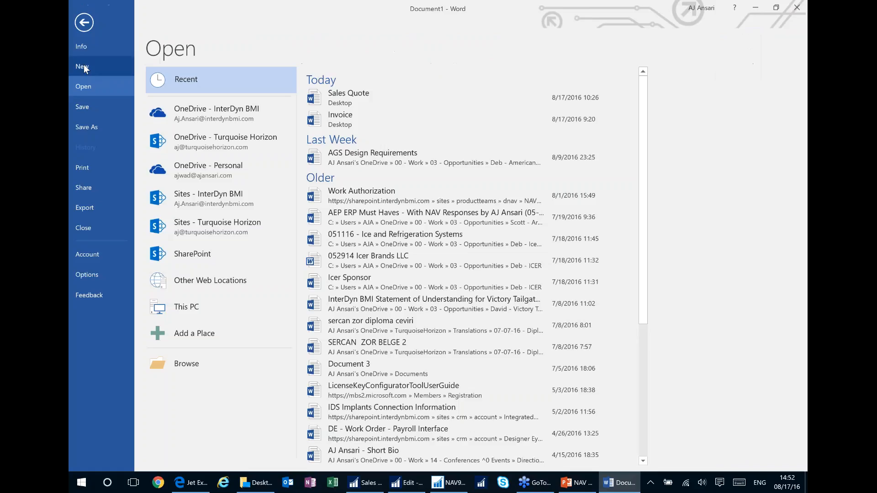
click(80, 67)
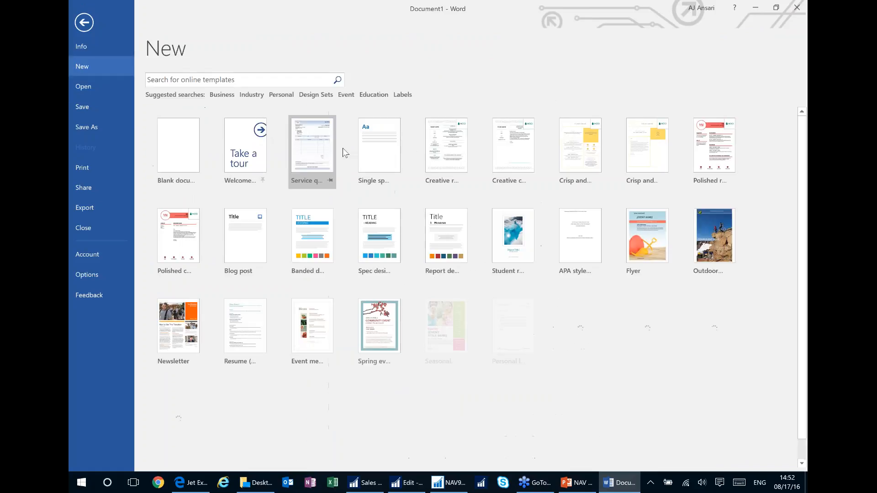
click(316, 151)
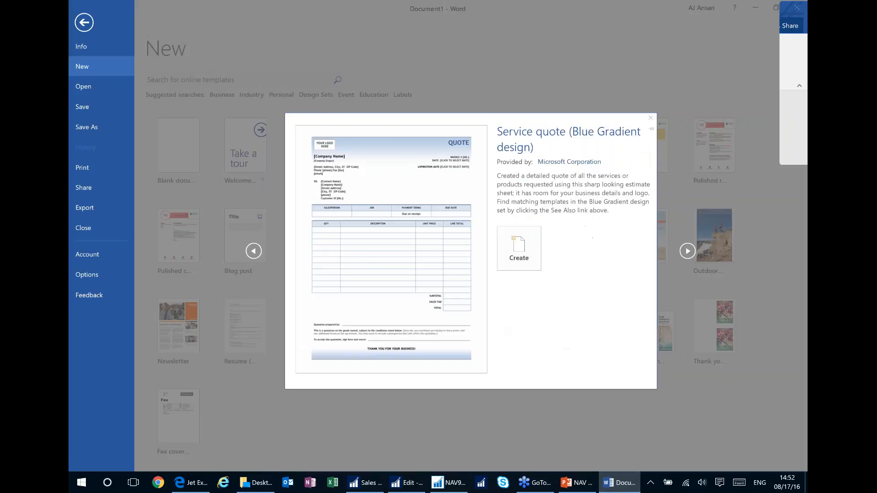
click(519, 242)
Step: Browse Save As for Document3, dismiss the OneDrive sign-in, and cancel without saving
click(84, 26)
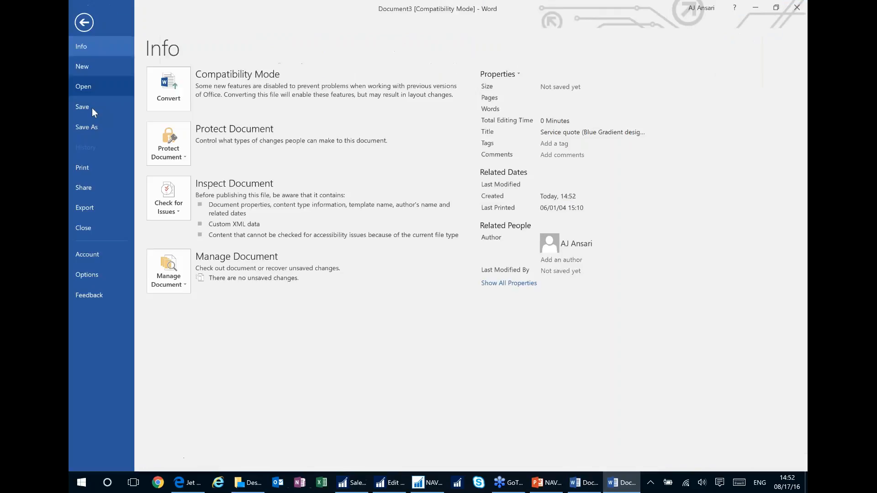
click(88, 126)
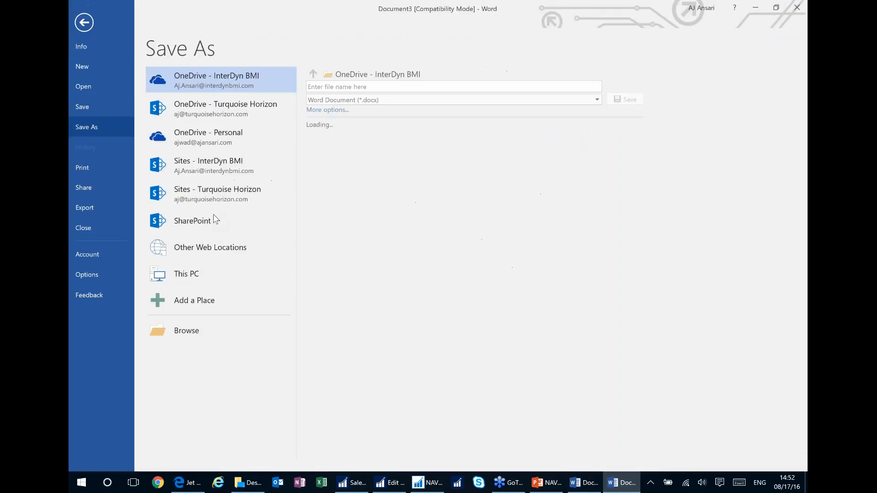
click(172, 348)
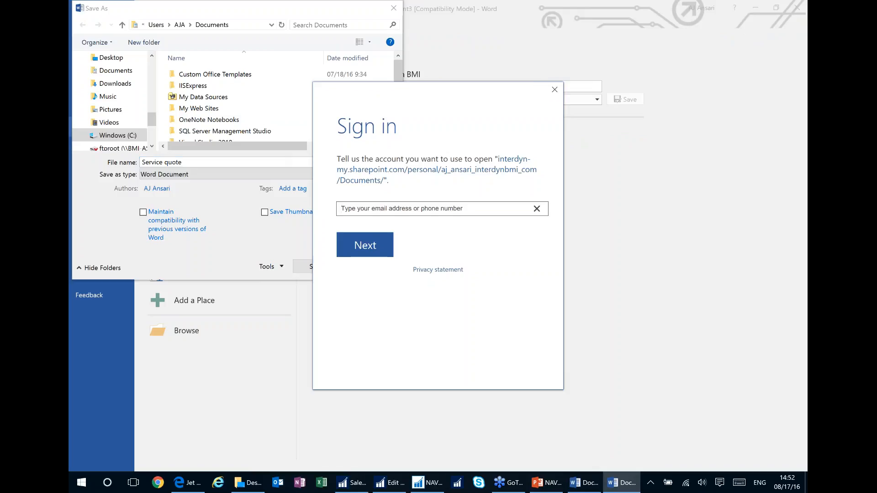
click(554, 90)
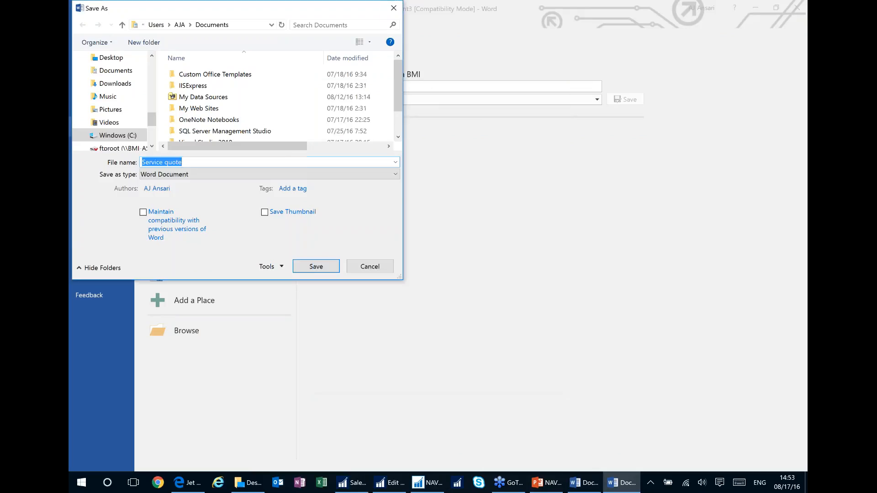
click(394, 9)
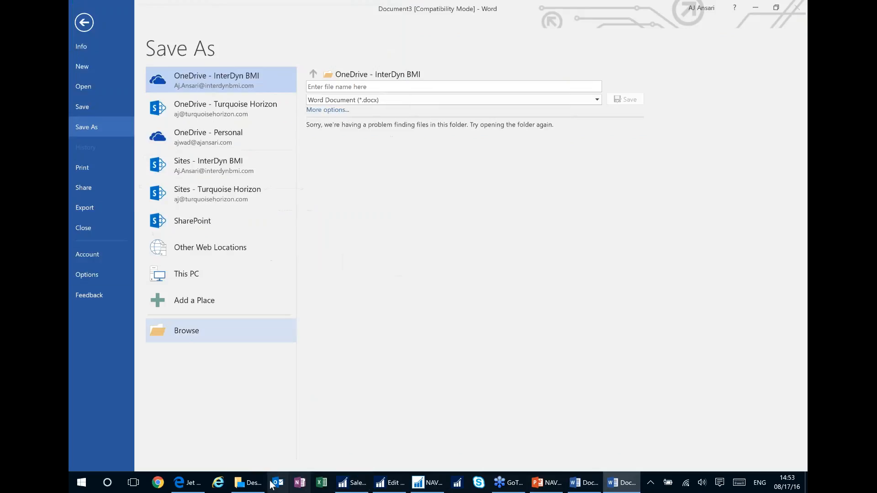
click(248, 489)
Step: Confirm Sales Quote 2 is in Documents, then return to NAV's Custom Report Layouts
click(111, 146)
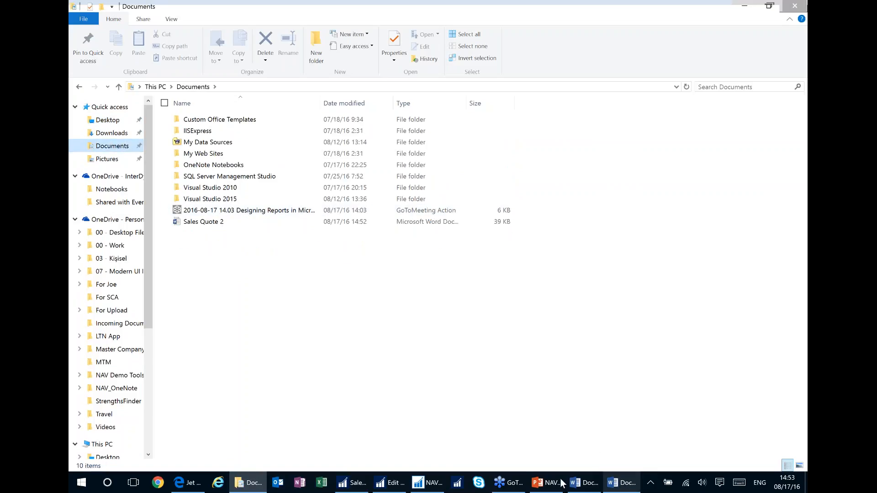
click(516, 488)
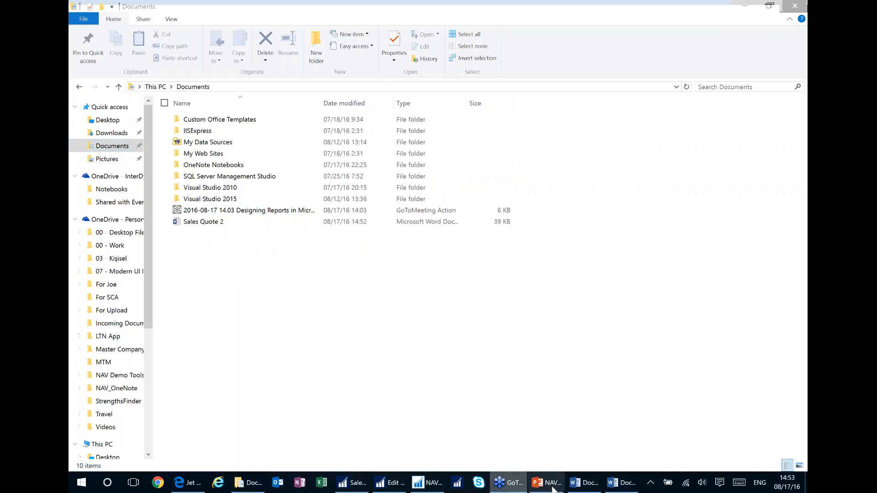
click(392, 485)
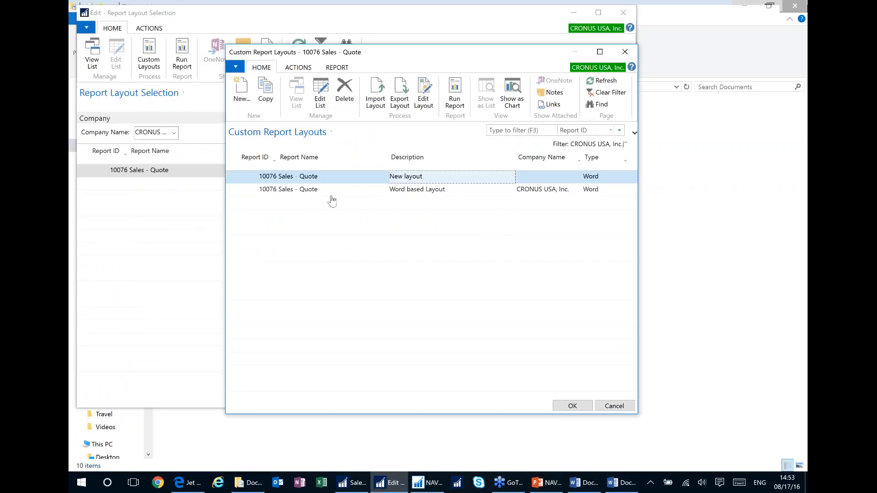
Step: Import Sales Quote 2 from Documents as the New layout and open it in Word
click(375, 96)
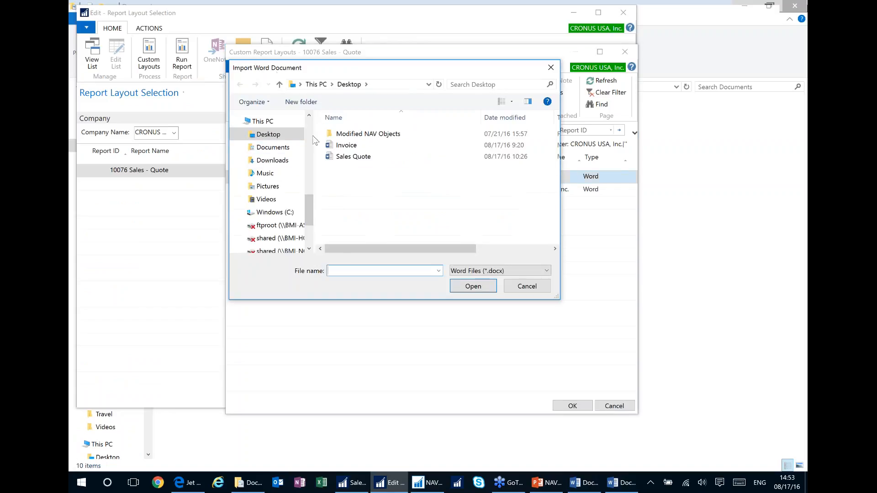
click(273, 148)
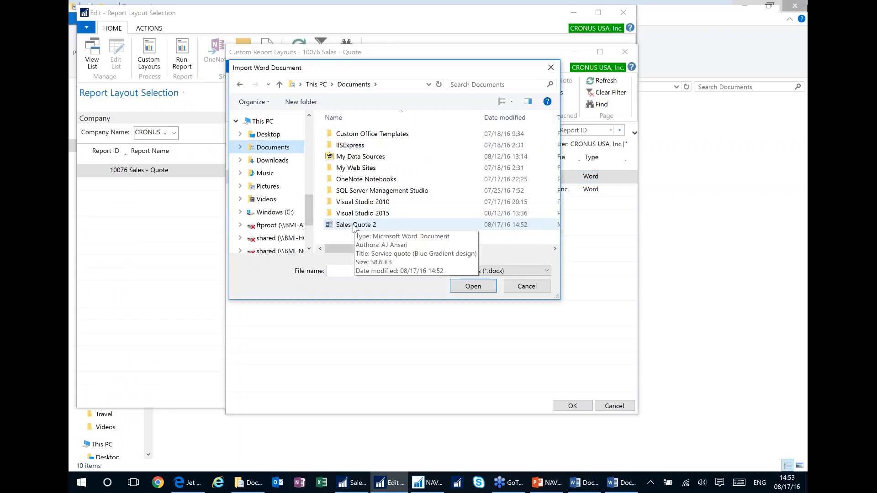
double_click(354, 225)
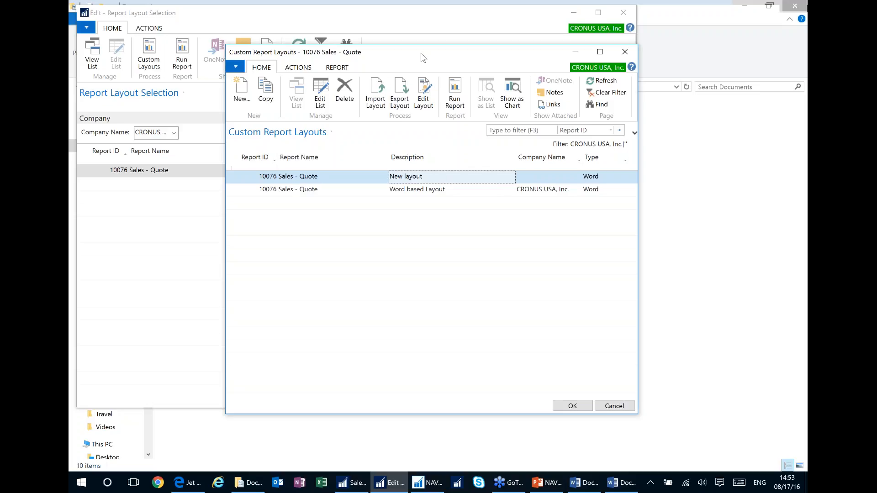
click(424, 88)
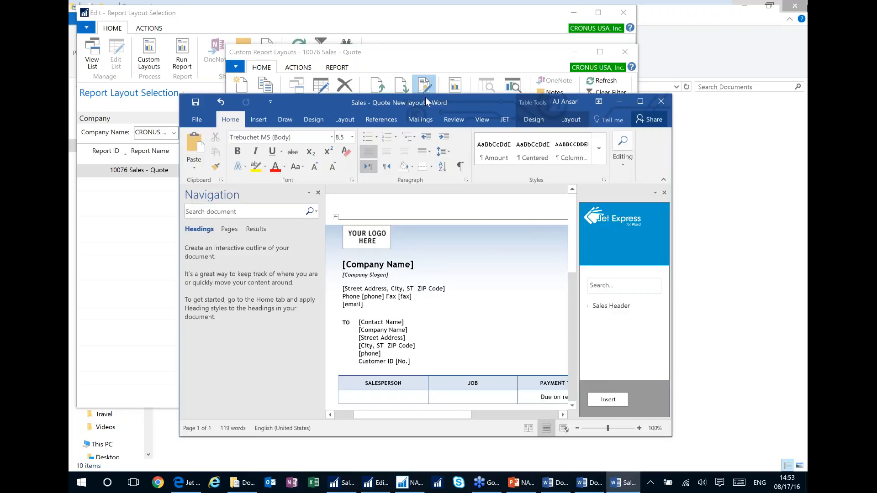
Step: Replace the YOUR LOGO HERE placeholder with the cronus logo from the Desktop
double_click(426, 102)
double_click(309, 144)
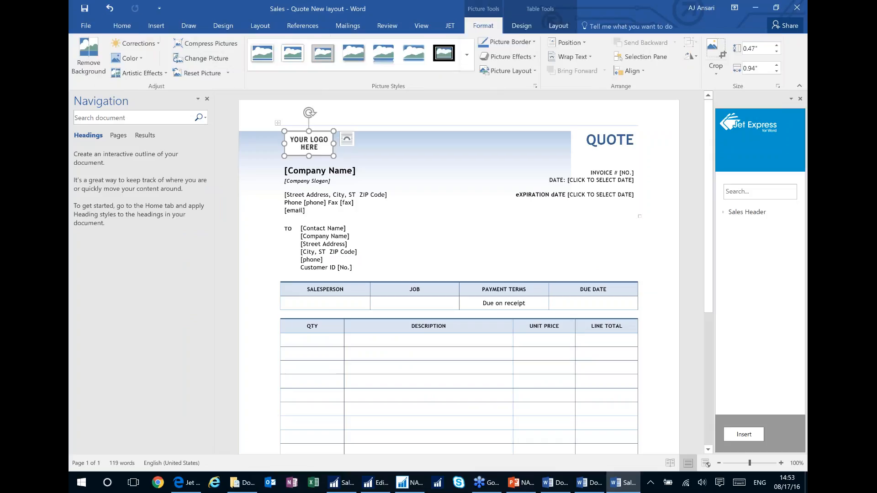
click(206, 59)
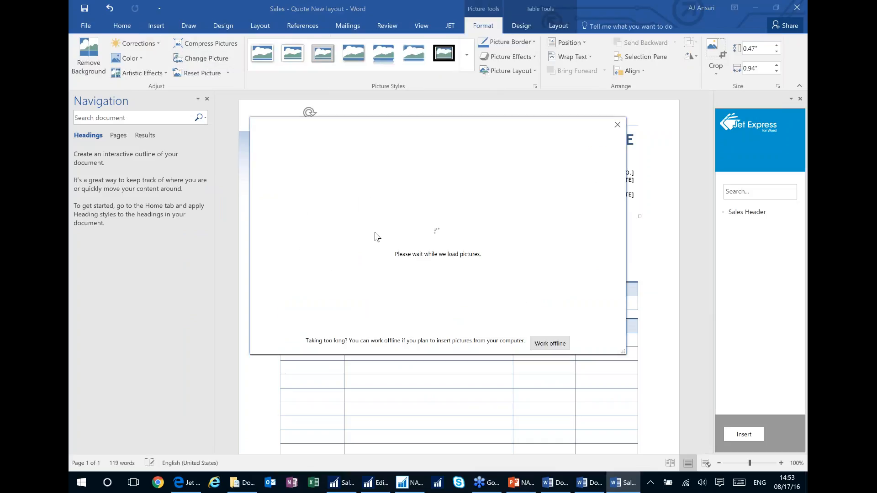
click(550, 343)
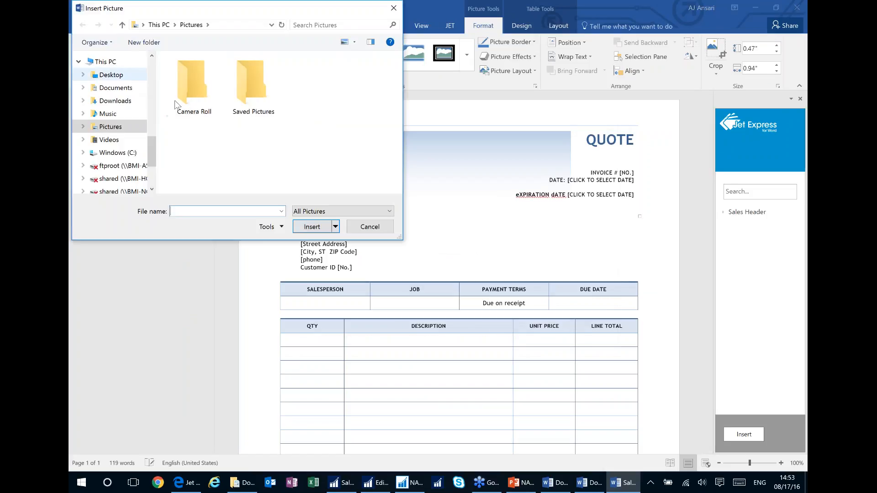
click(111, 75)
double_click(259, 96)
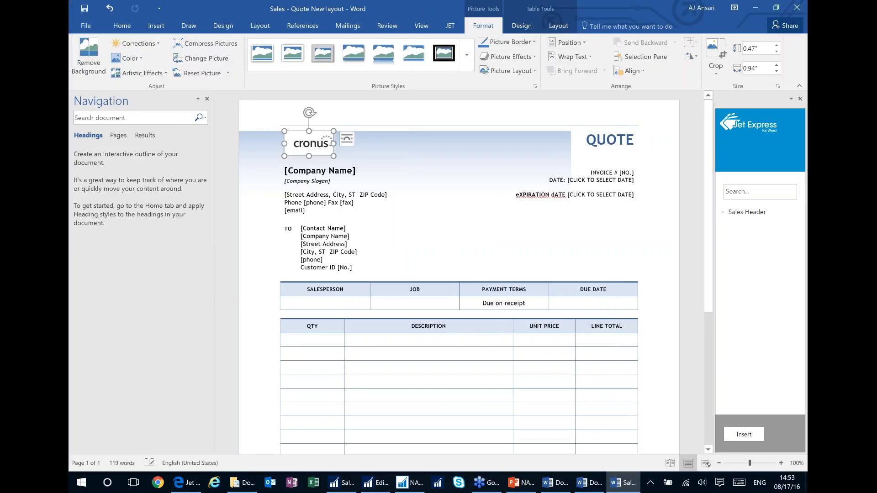
click(301, 171)
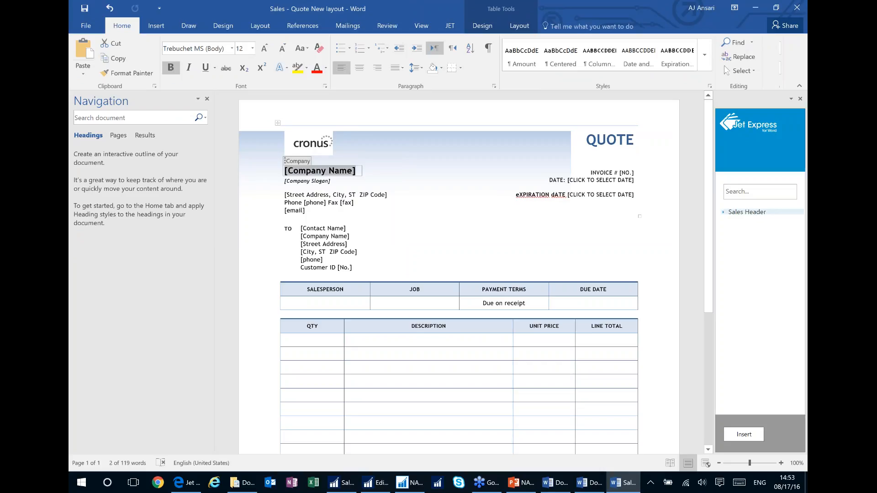
Step: Expand Sales Header > Copy Loop > Page Loop in Jet Express and try inserting Company Address 1
click(732, 213)
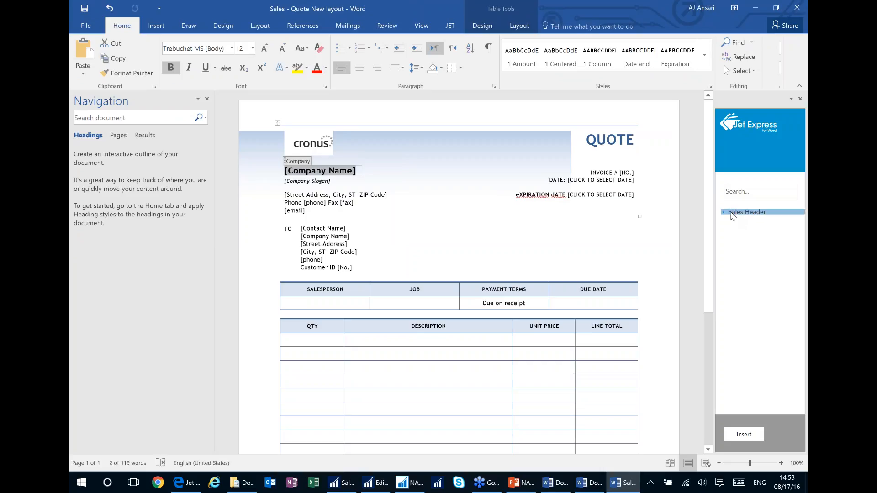
click(724, 212)
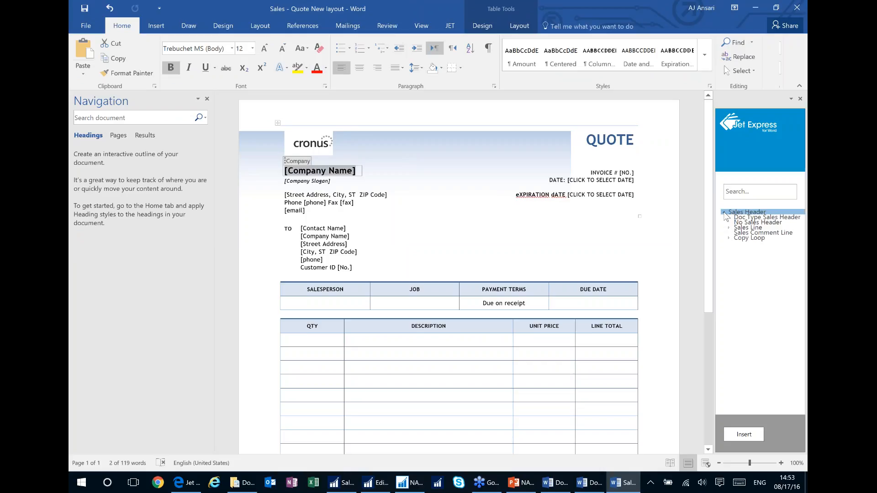
click(729, 238)
double_click(762, 243)
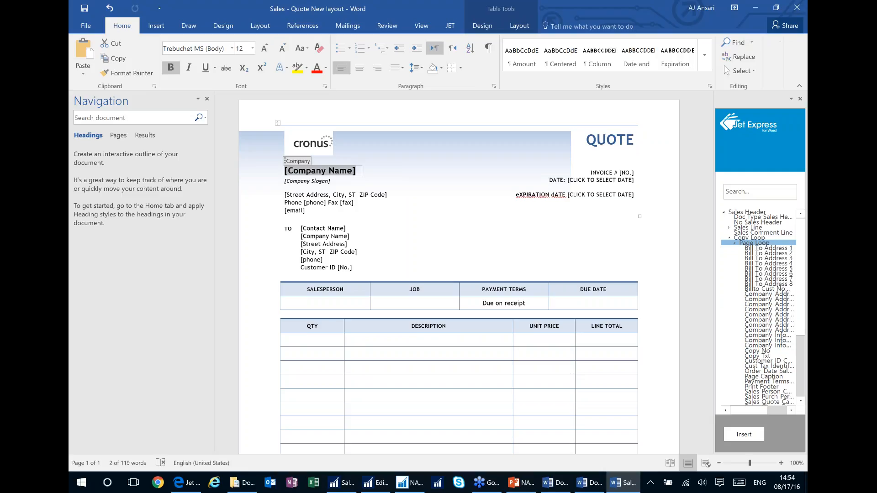
drag(714, 365, 550, 367)
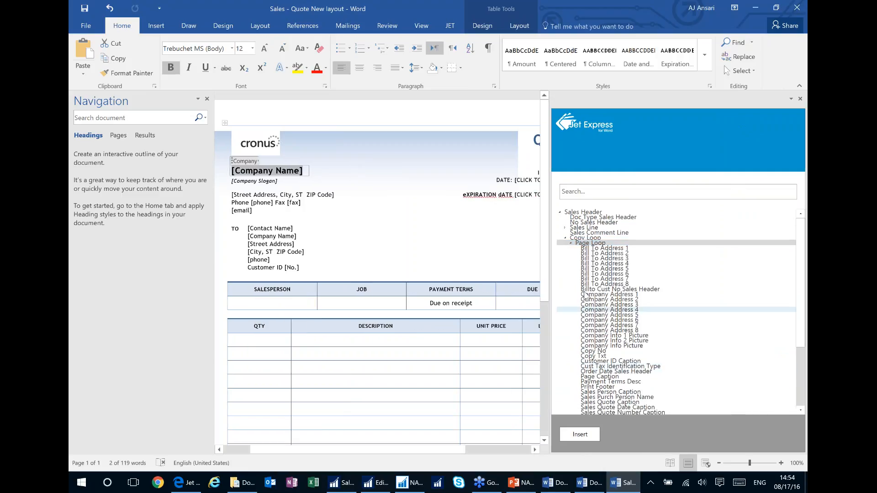
click(595, 295)
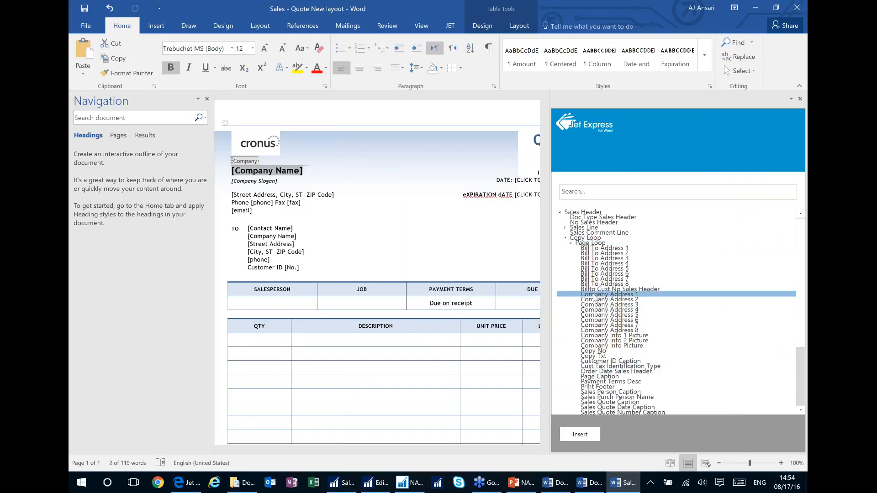
double_click(595, 296)
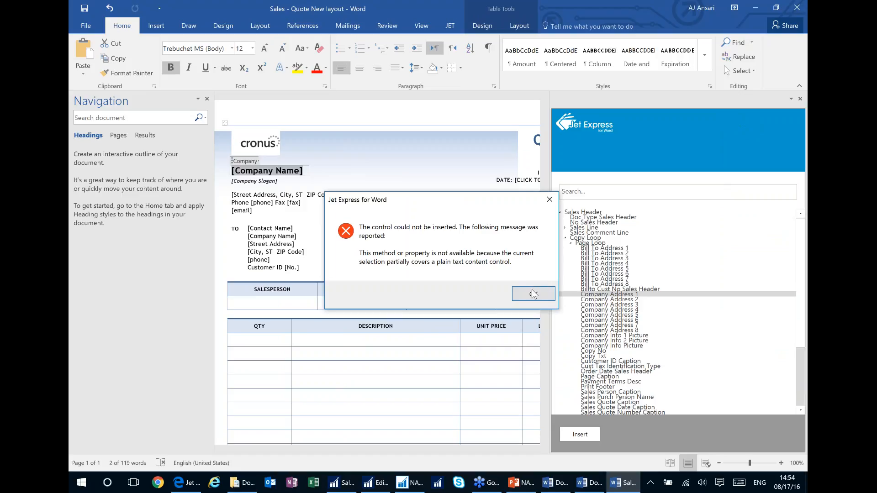
click(533, 294)
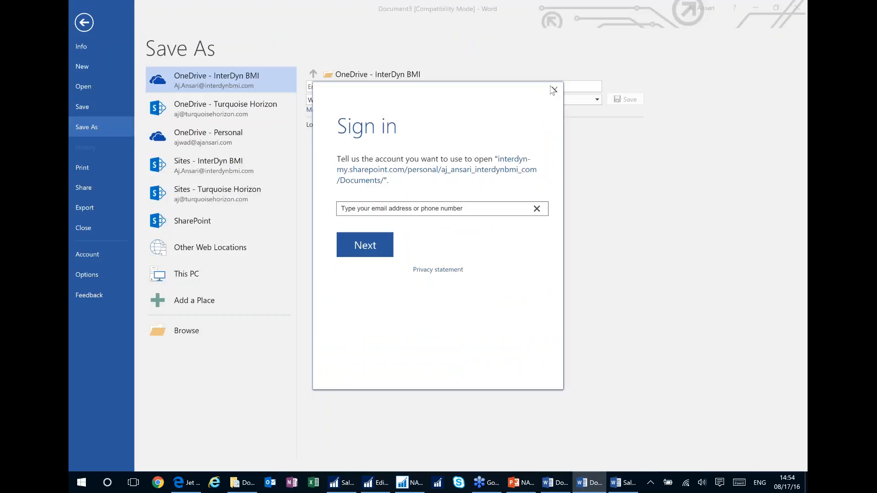
Step: Close Document3 without saving and the blank Document1, then retry the field insertion
click(555, 89)
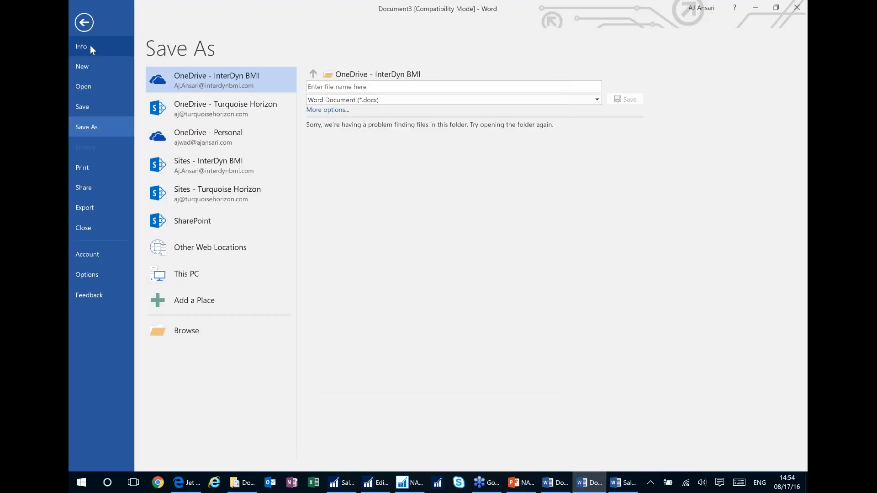
key(Escape)
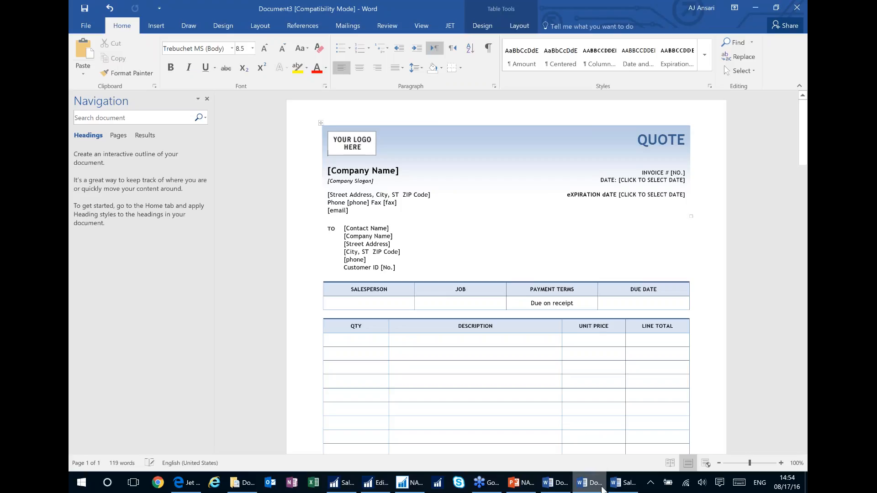
mouse_move(602, 489)
click(635, 401)
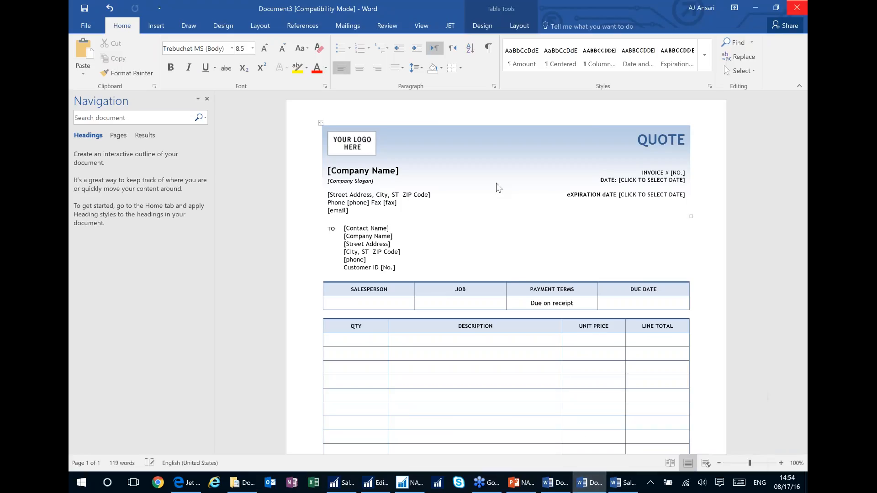
click(432, 266)
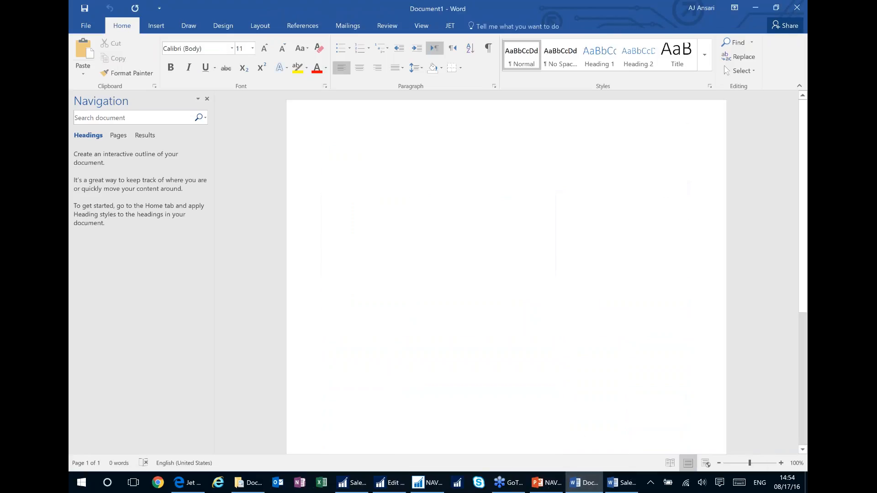
click(797, 7)
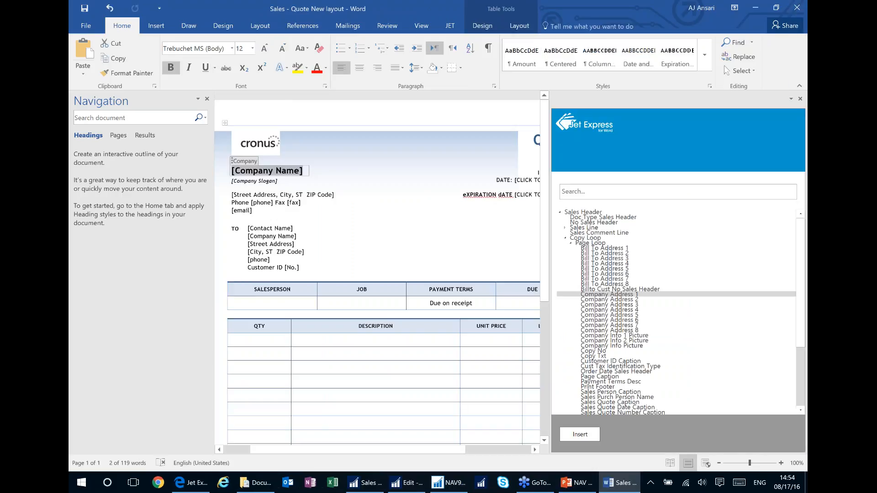
click(579, 433)
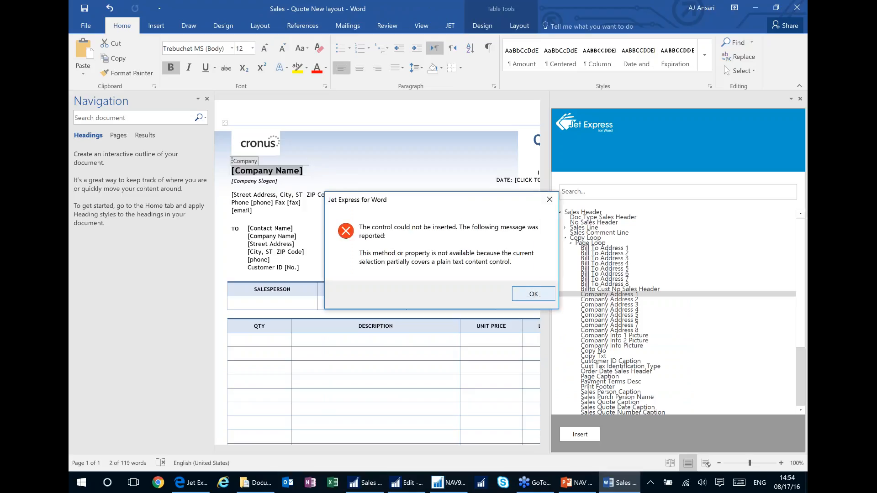
key(Return)
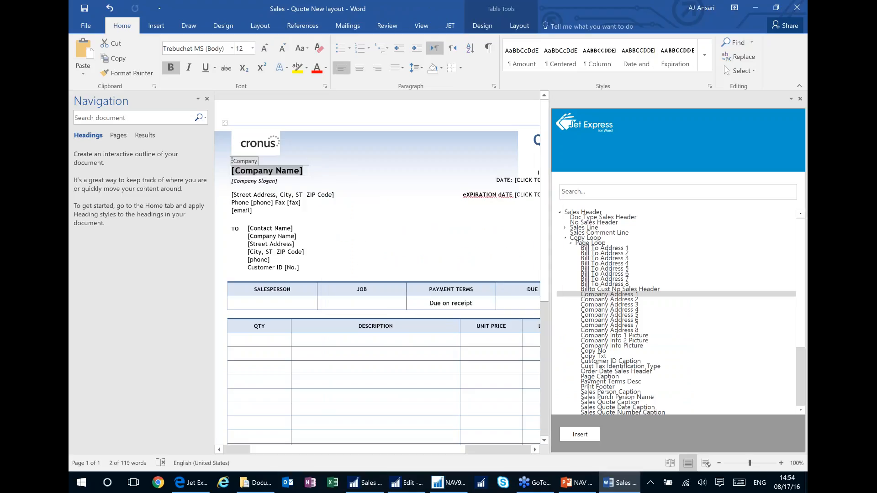
Step: Put Company Address 1 and 2 over the company name and street placeholders; delete the phone/fax line
click(678, 192)
click(245, 161)
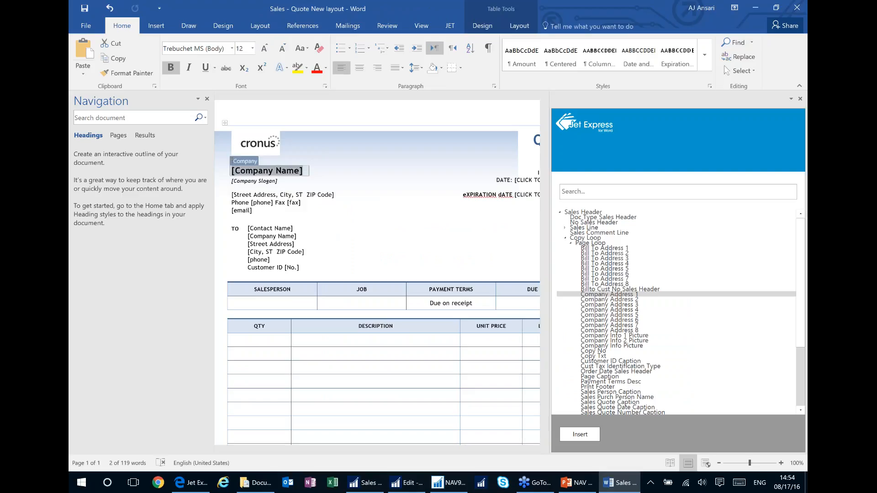
key(Delete)
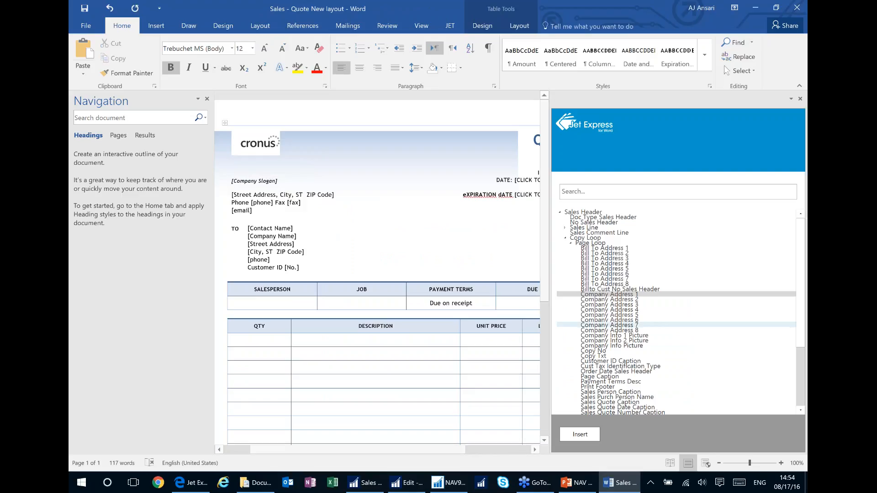
click(577, 437)
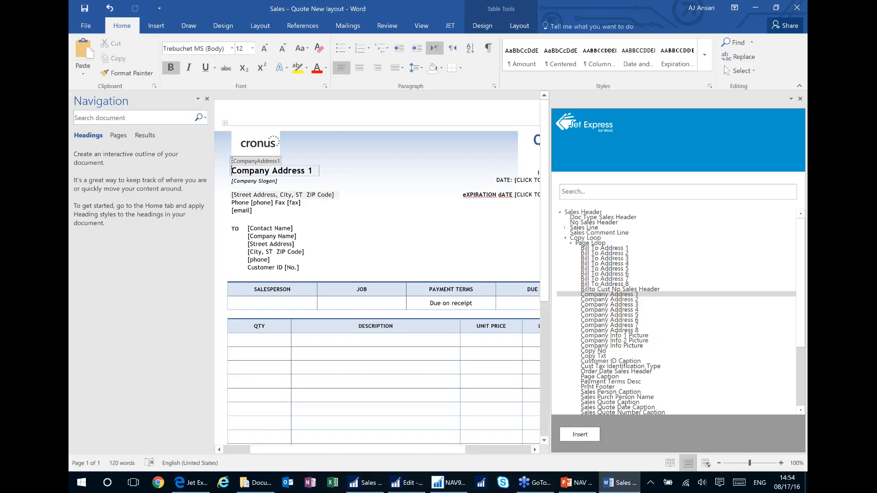
click(283, 196)
click(609, 300)
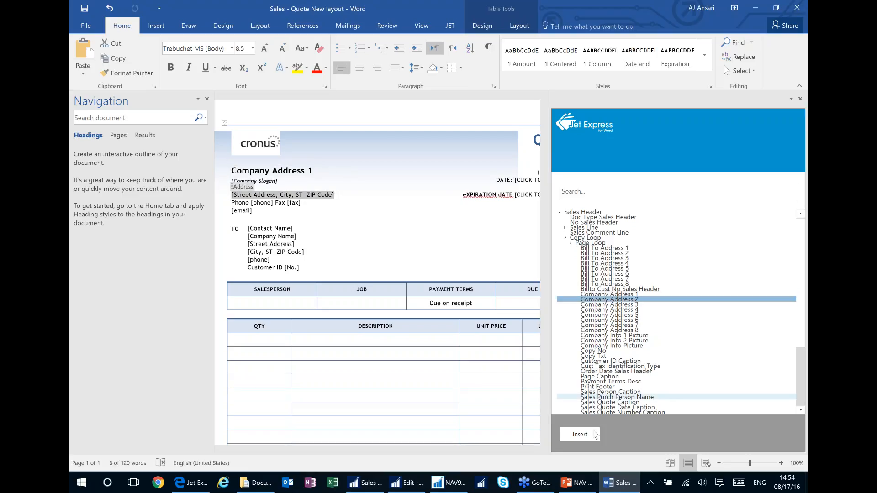
click(596, 434)
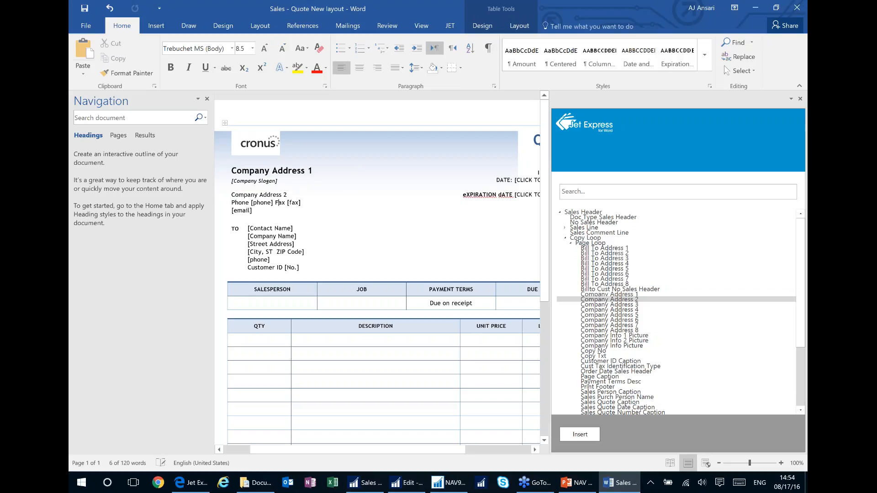
drag(233, 202, 300, 200)
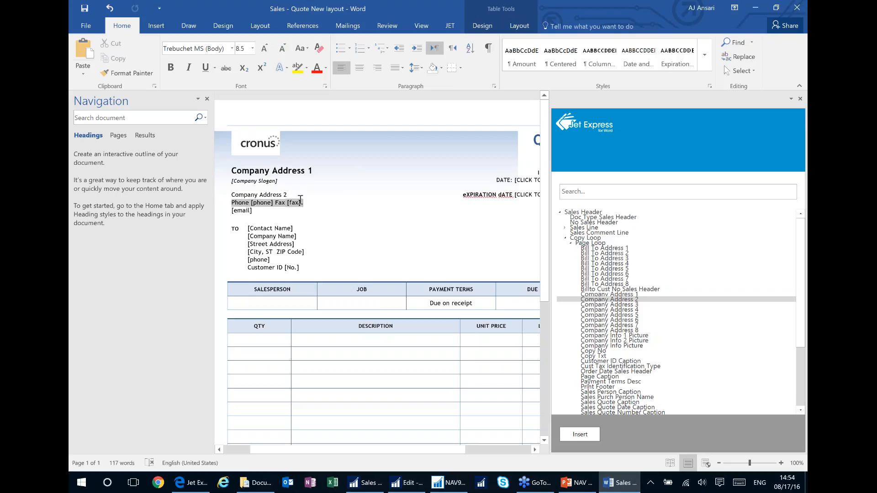
key(Delete)
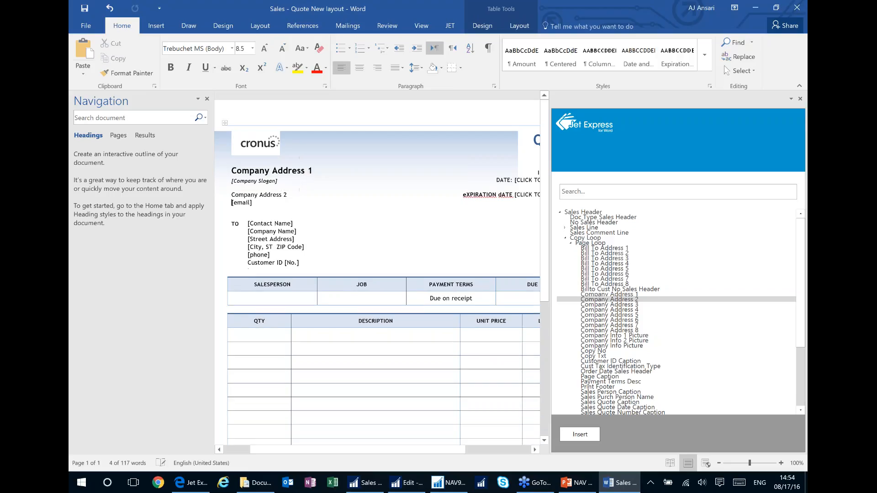
Step: Insert Company Address 3 on a new line and Company Address 4 over the email placeholder
click(275, 200)
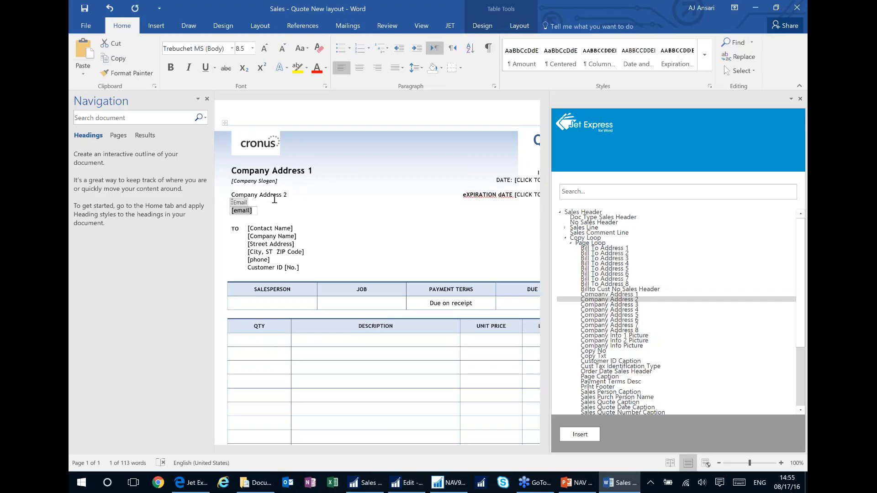
key(Up)
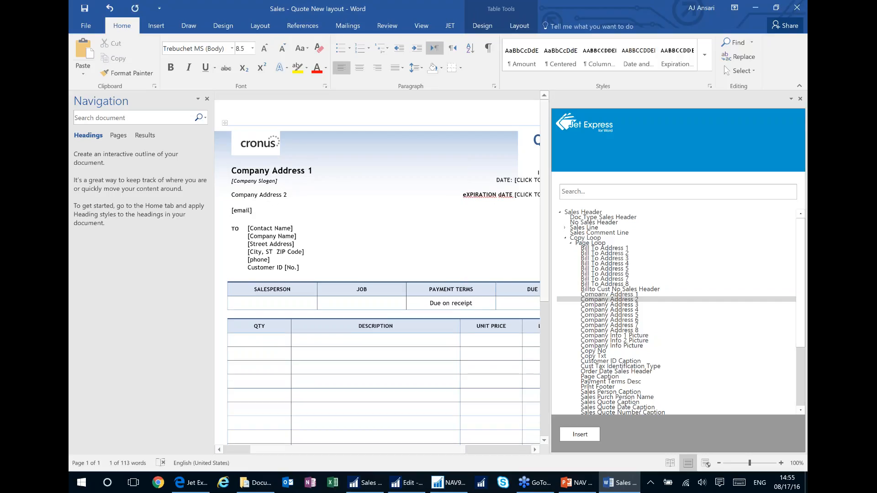
click(596, 305)
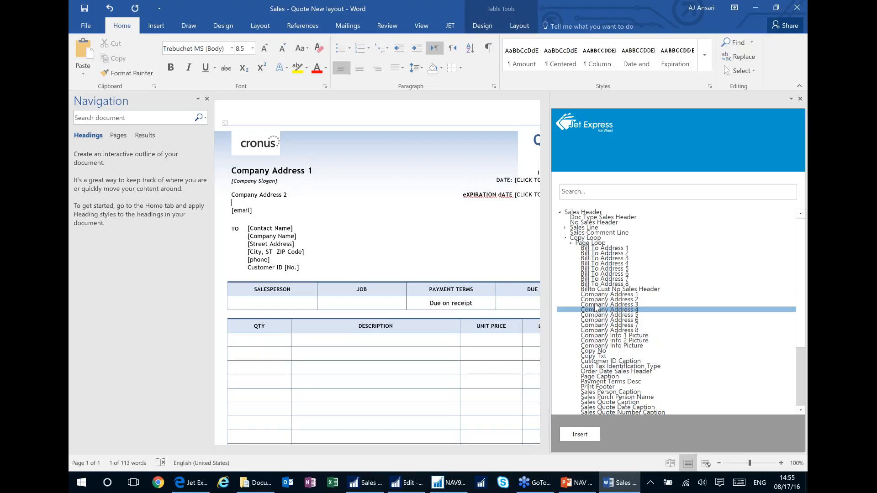
click(583, 432)
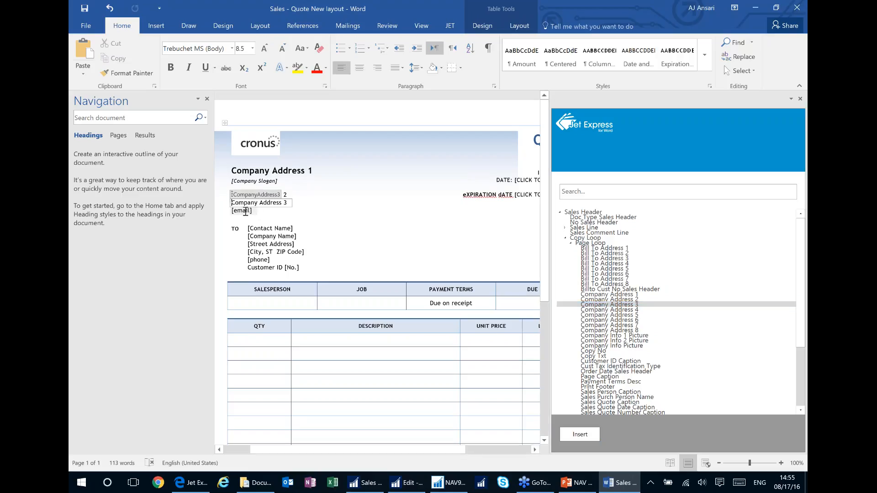
click(245, 211)
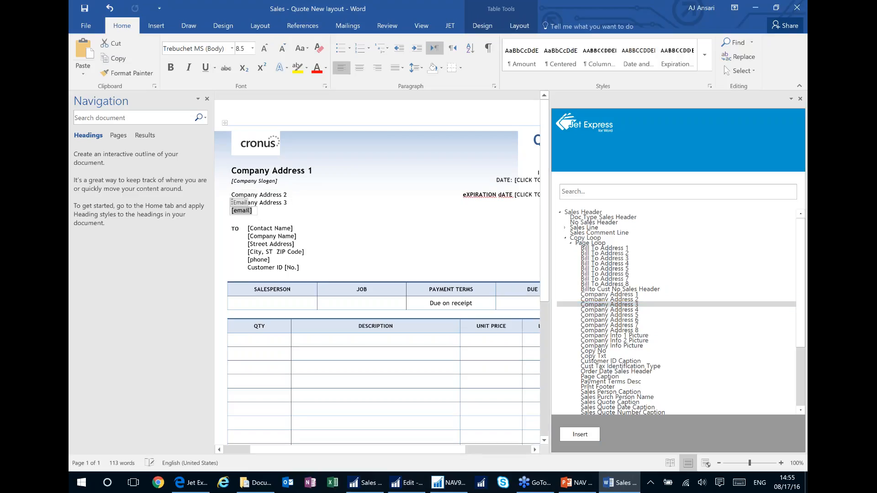
click(607, 310)
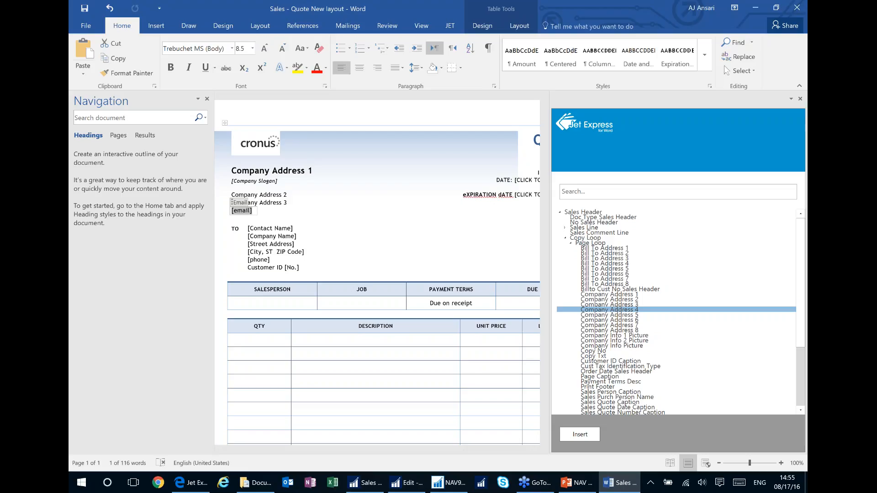
click(580, 435)
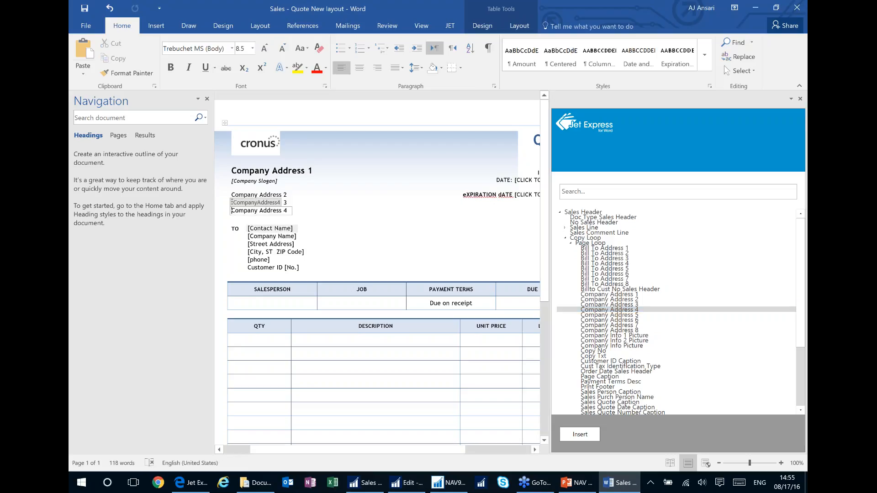
Step: Replace the Contact Name and Company Name placeholders with Bill To Address 1 and 2
click(270, 228)
click(604, 248)
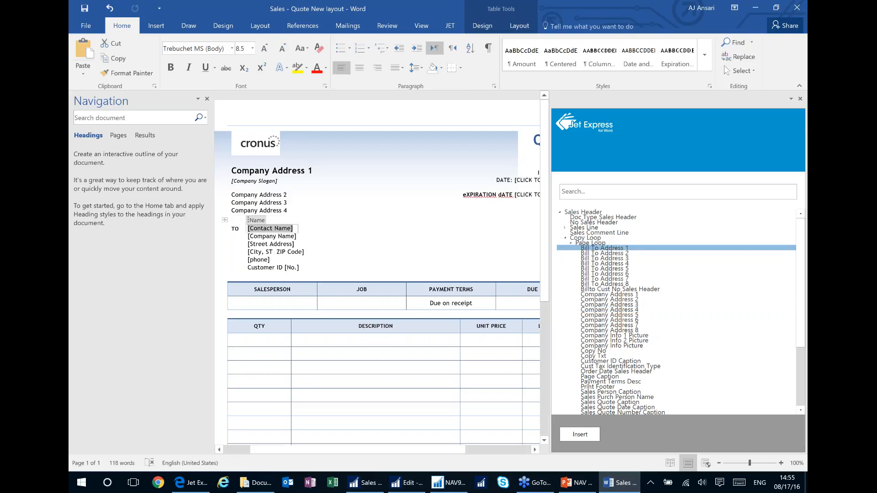
click(272, 236)
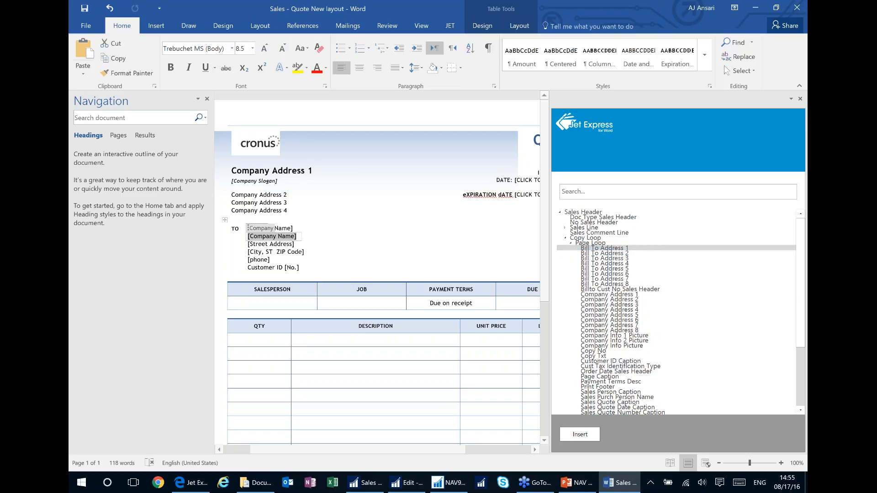
click(599, 253)
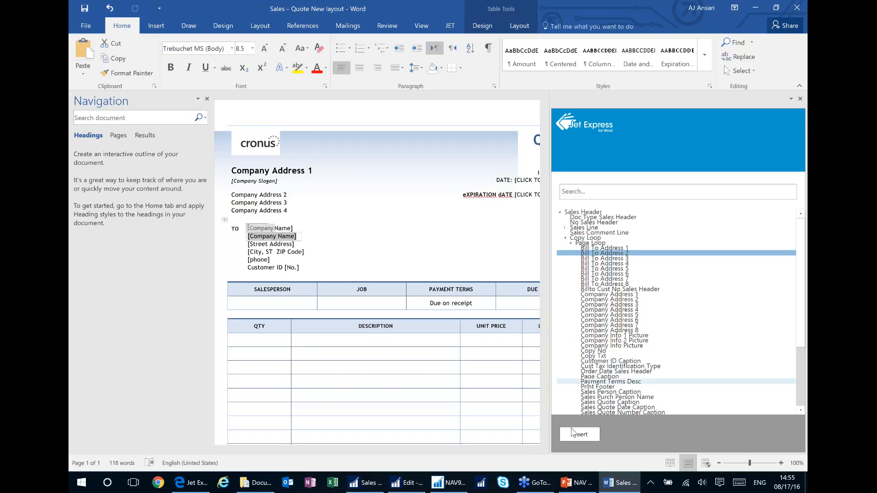
click(577, 434)
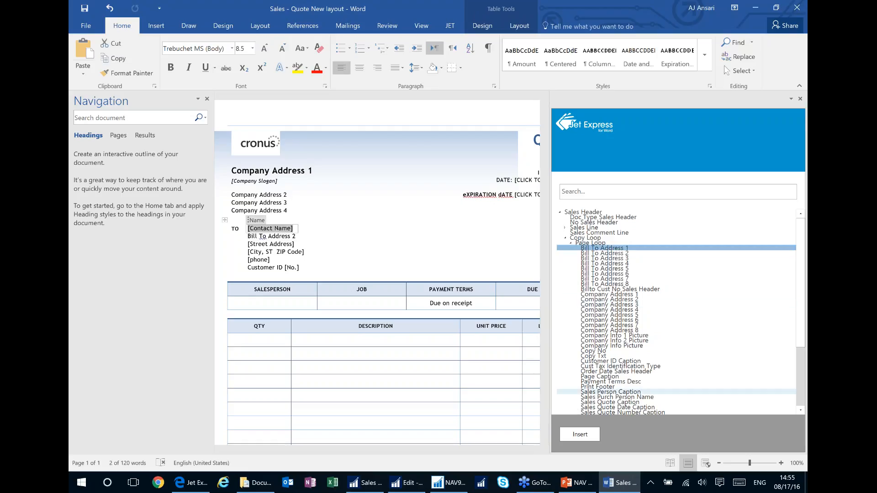
click(580, 435)
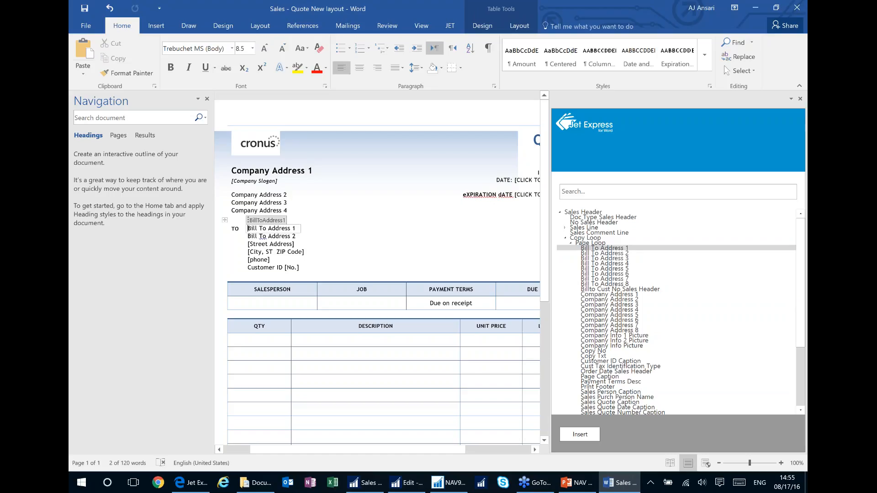
double_click(461, 303)
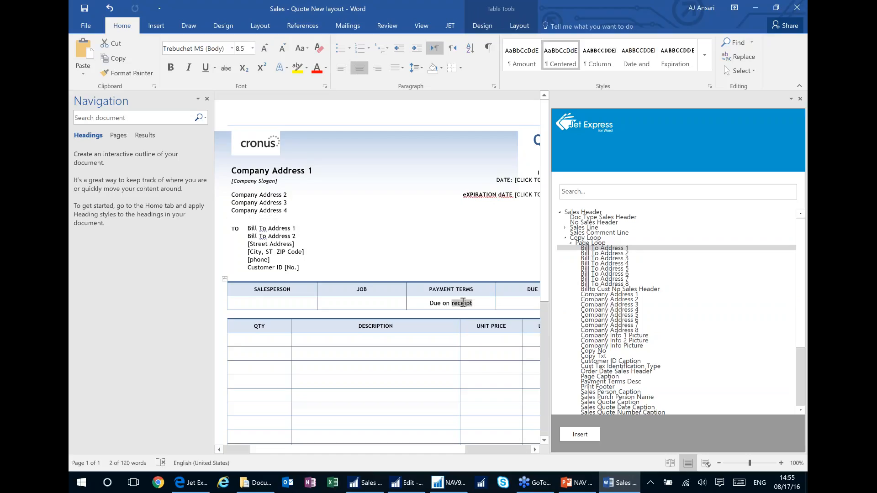
Step: Replace the 'Due on receipt' text with the Payment Terms Desc field
triple_click(484, 302)
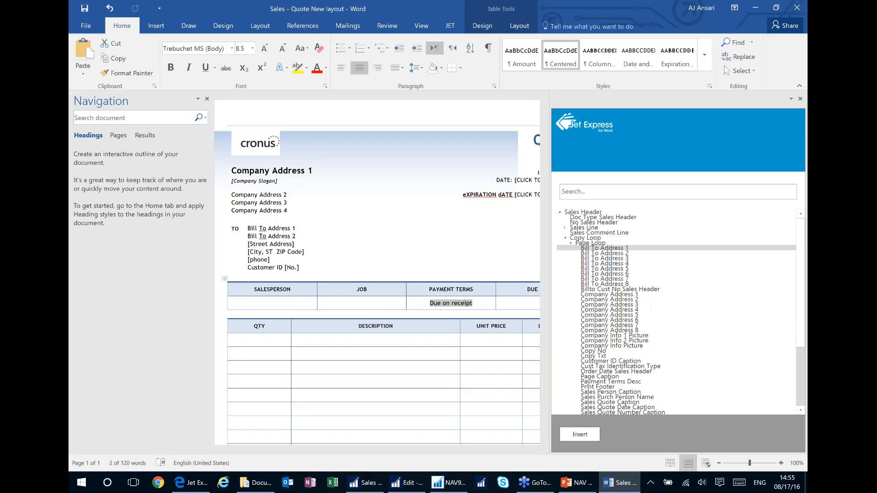
text(Payment)
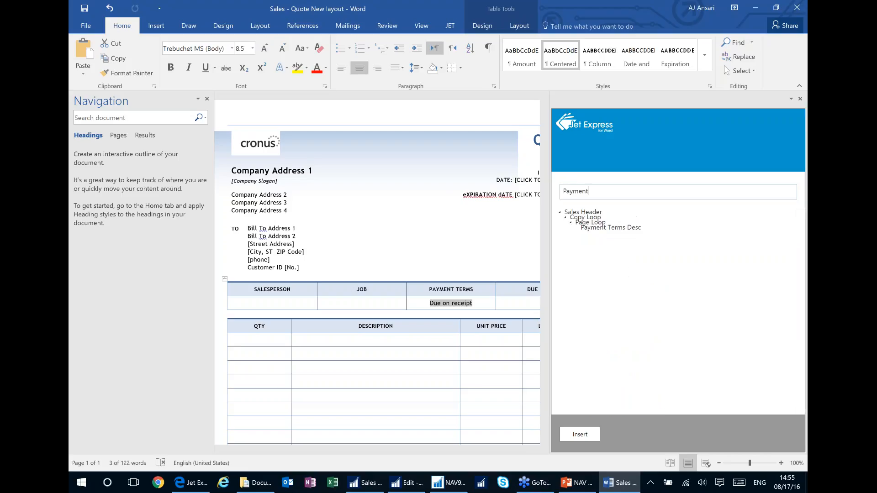
click(590, 228)
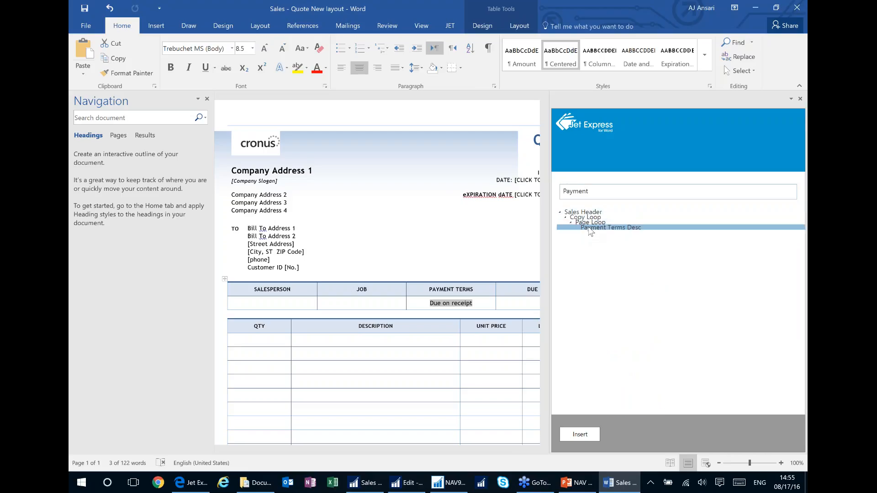
click(576, 434)
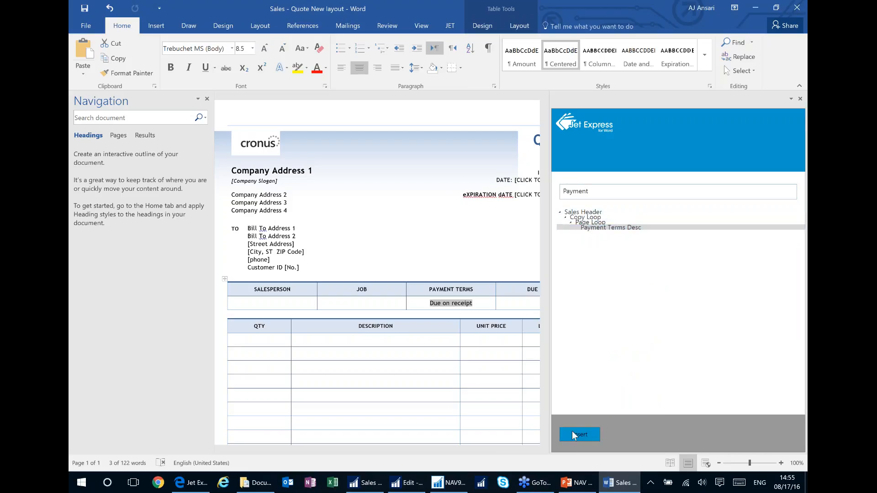
Step: Insert the Sales Purch Person Name field into the Salesperson cell
click(264, 303)
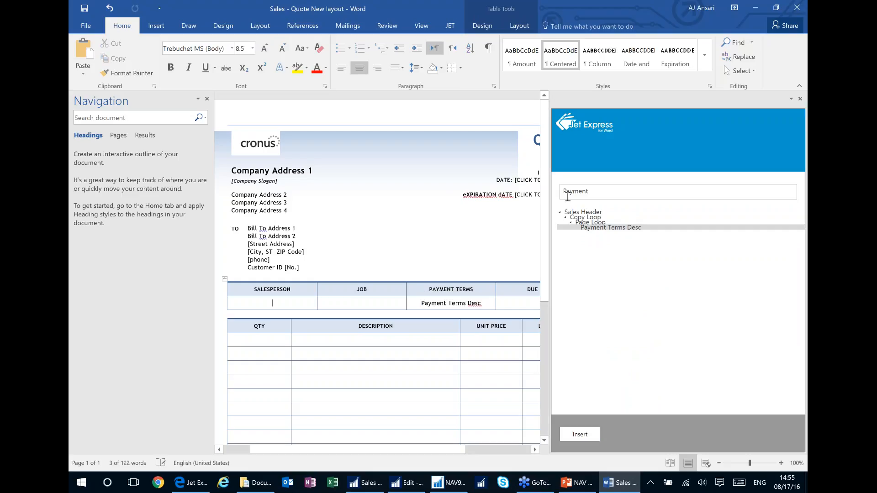
click(568, 197)
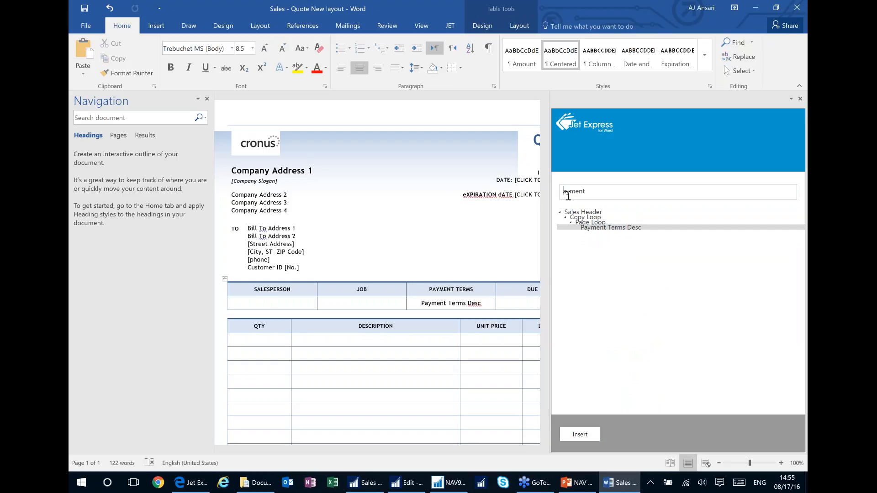
key(BackSpace)
key(BackSpace)
key(BackSpace)
key(BackSpace)
key(BackSpace)
key(Delete)
key(Delete)
text(sales)
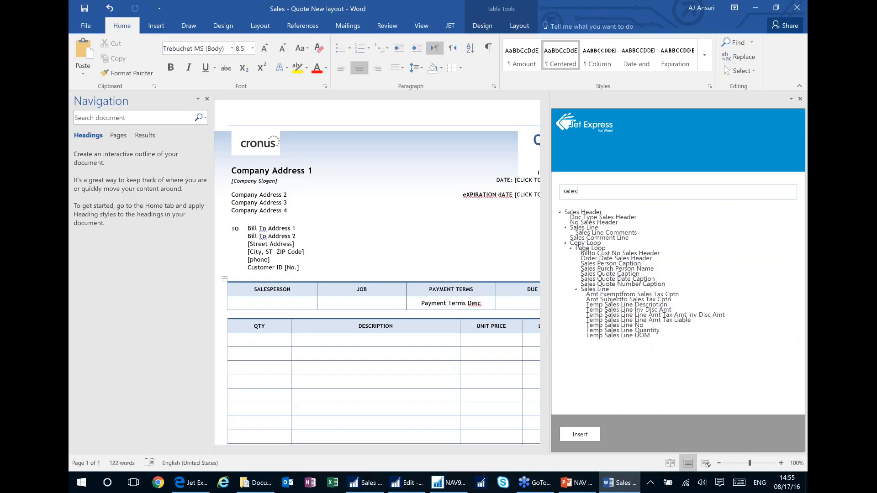
click(603, 270)
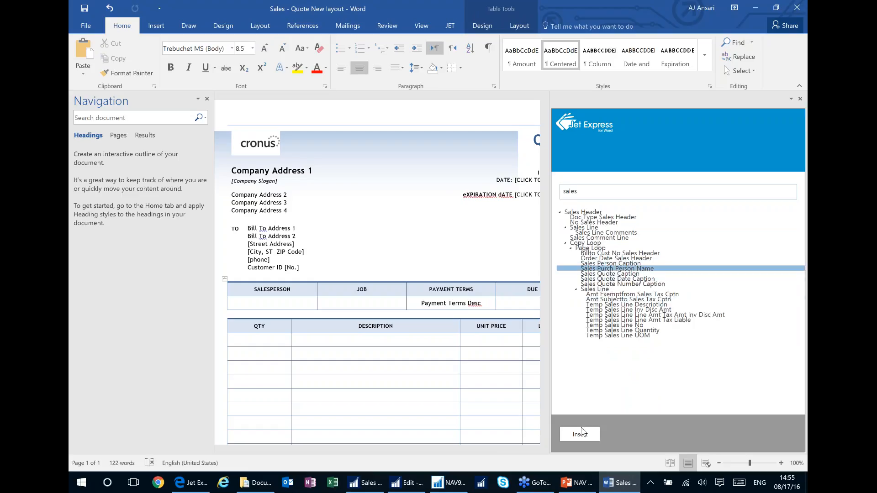
click(580, 434)
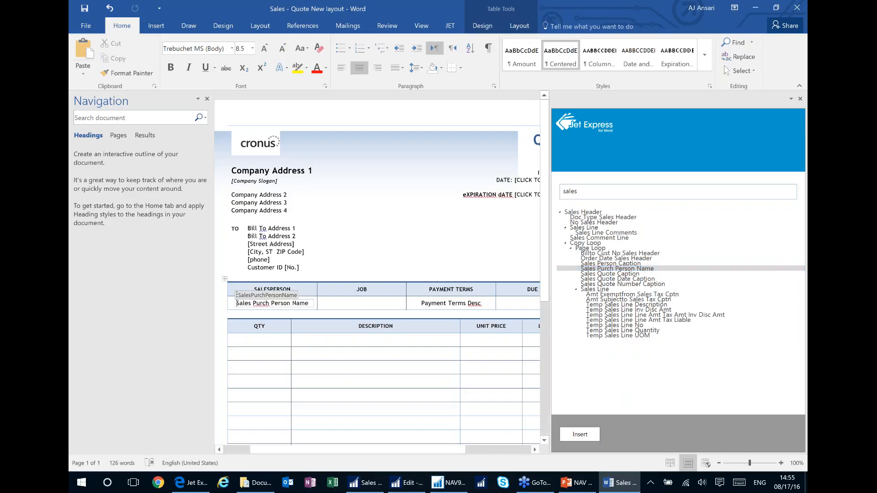
drag(410, 445, 280, 442)
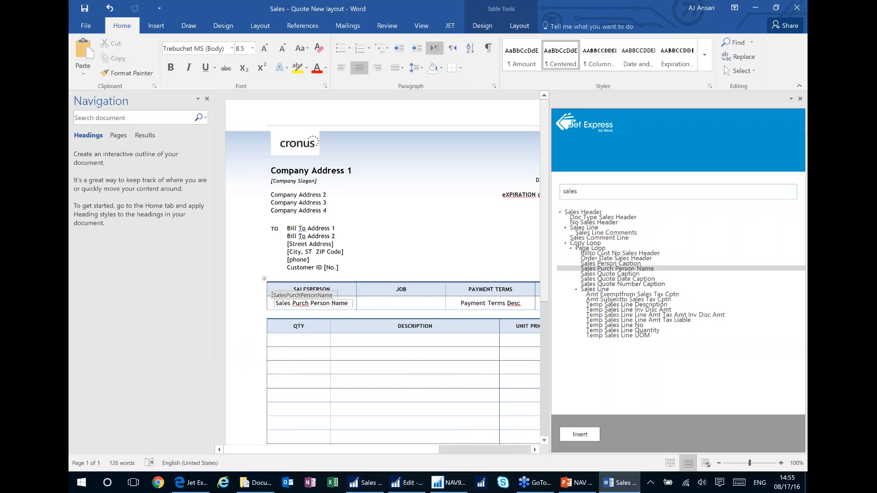
drag(550, 270, 643, 270)
Step: Select the first item row and expand Copy Loop > Page Loop > Sales Line in the Jet field tree
click(238, 342)
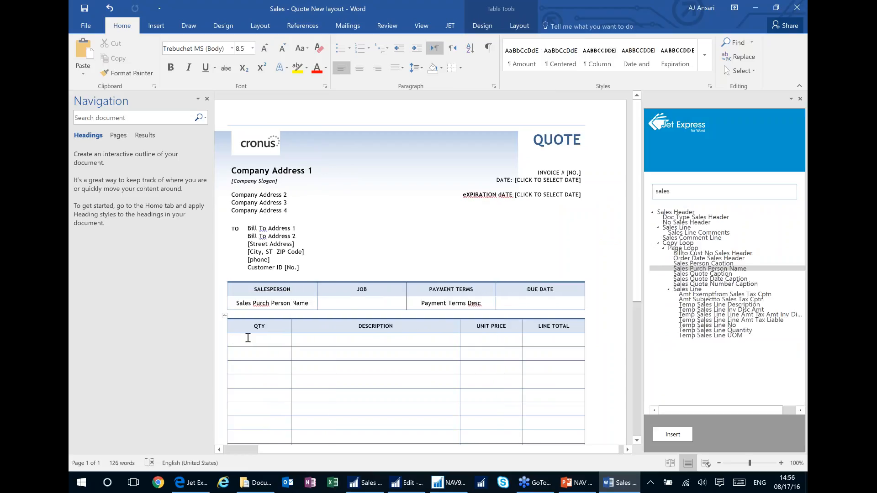
drag(248, 338, 440, 350)
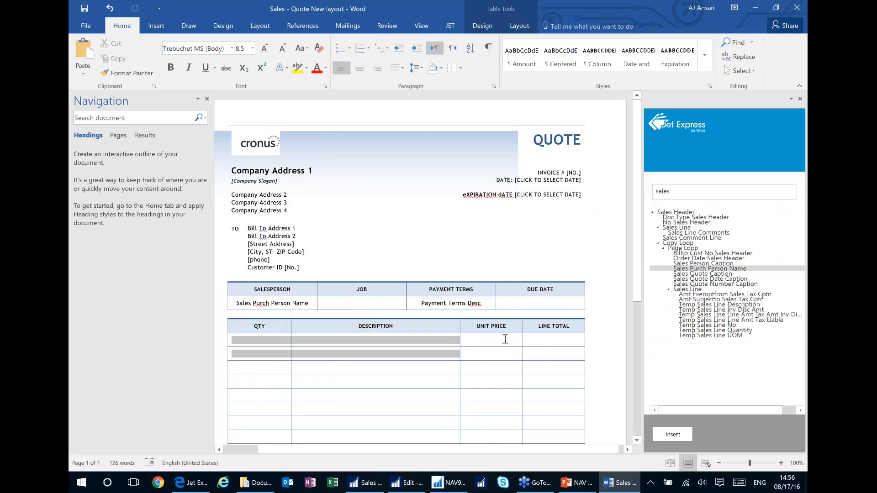
drag(505, 339, 541, 339)
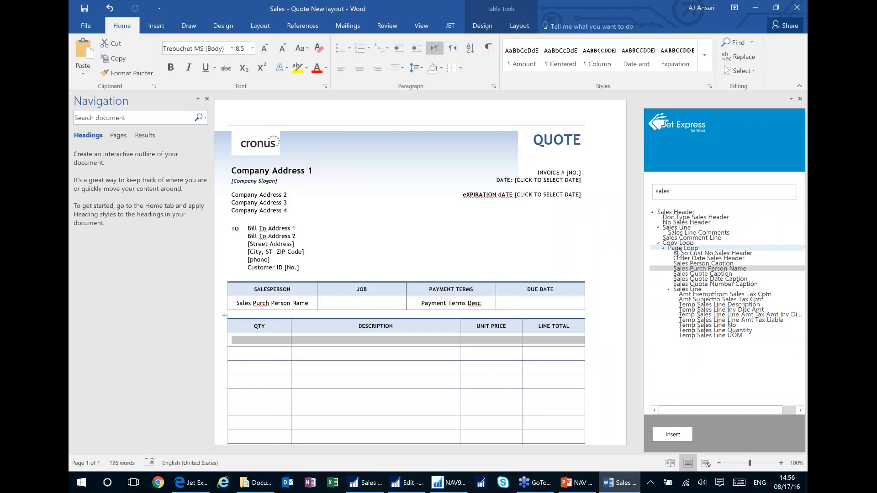
click(680, 249)
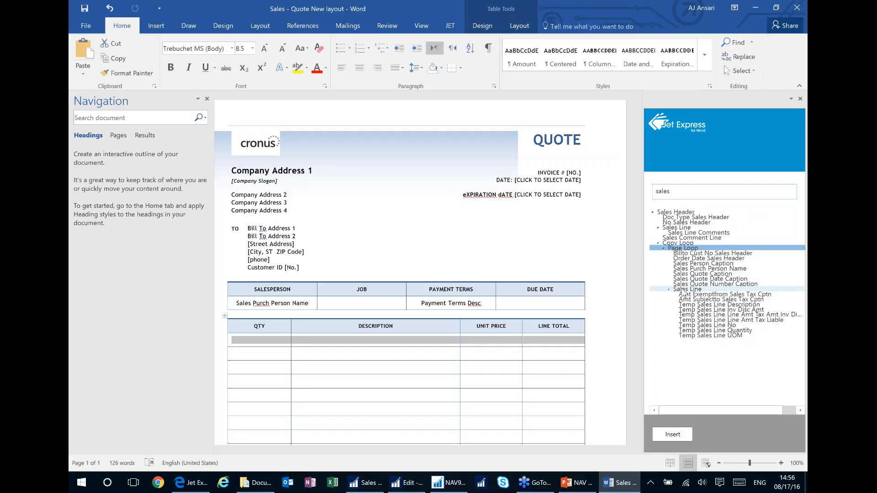
click(684, 290)
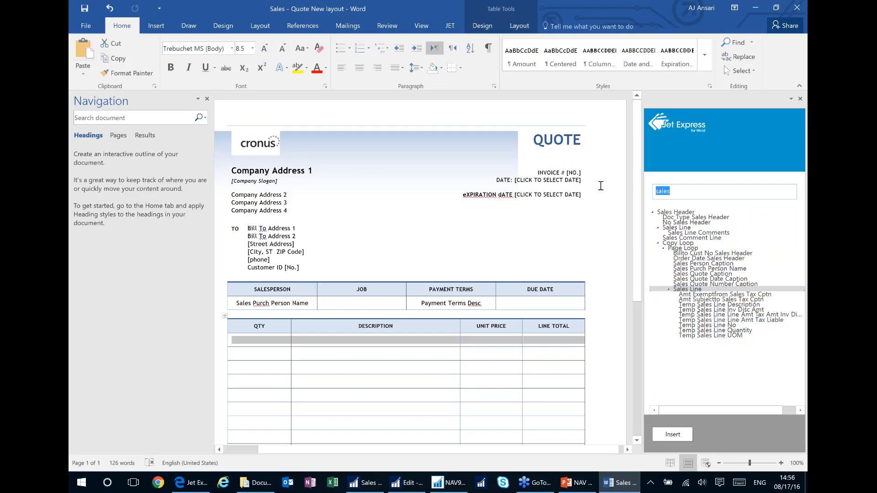
click(651, 212)
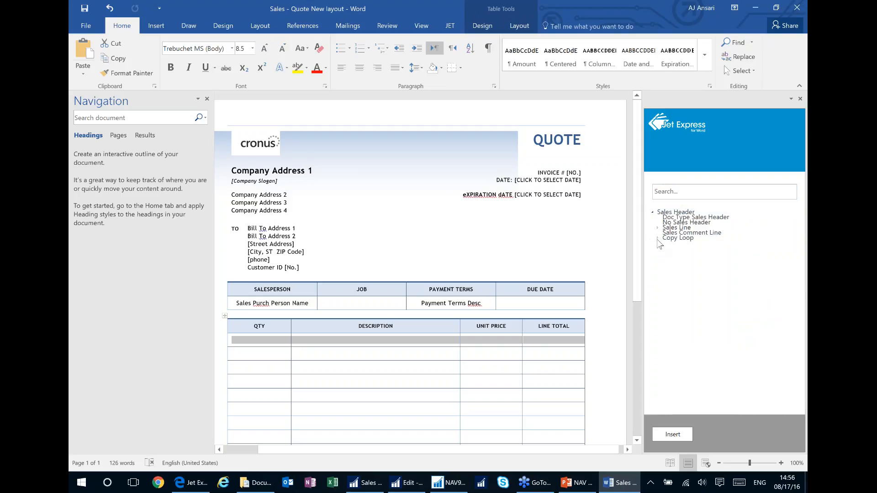
click(658, 239)
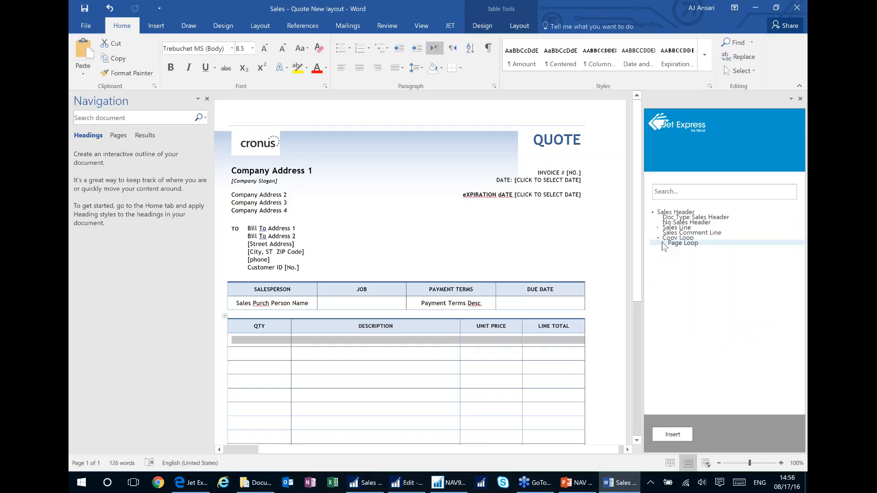
click(662, 243)
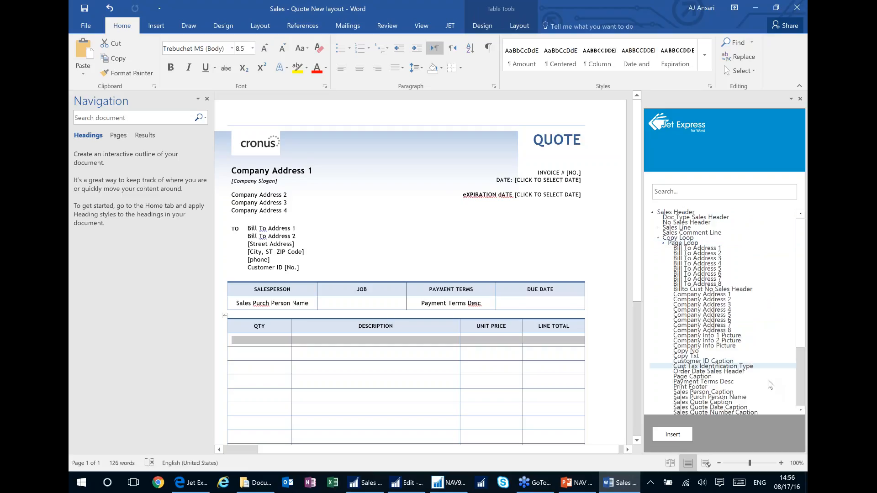
scroll(770, 385, down, 8)
click(801, 371)
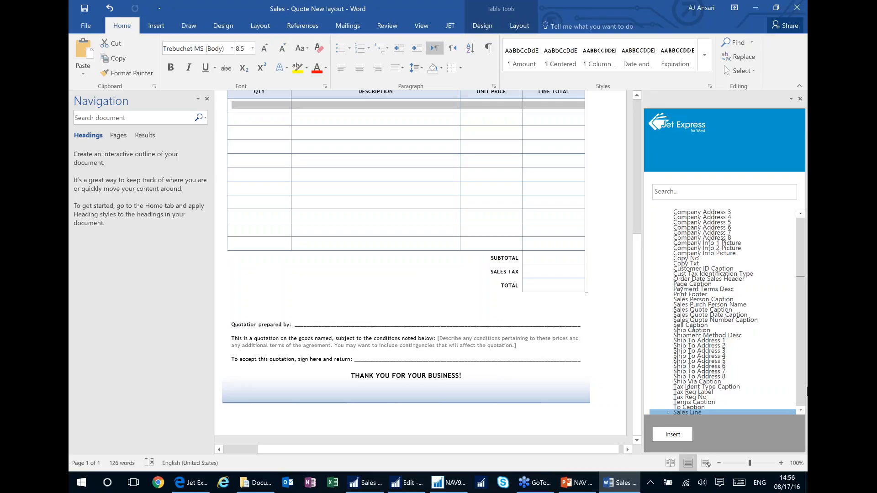
click(677, 436)
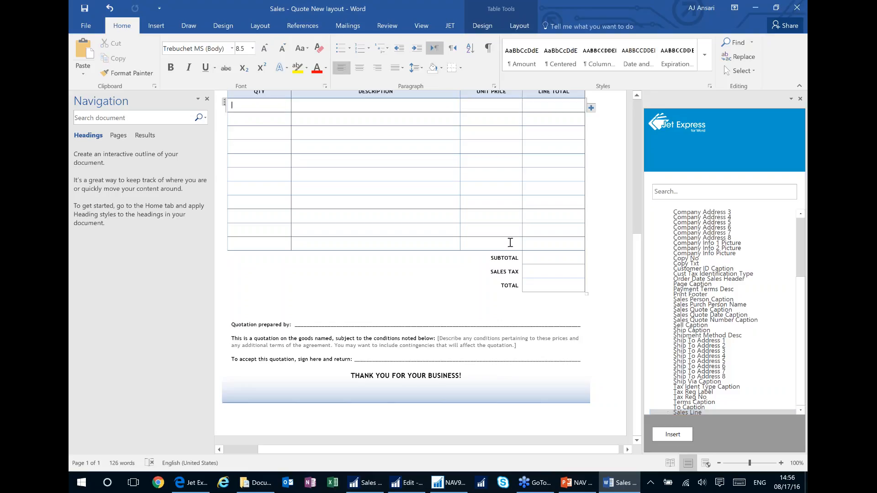
click(668, 413)
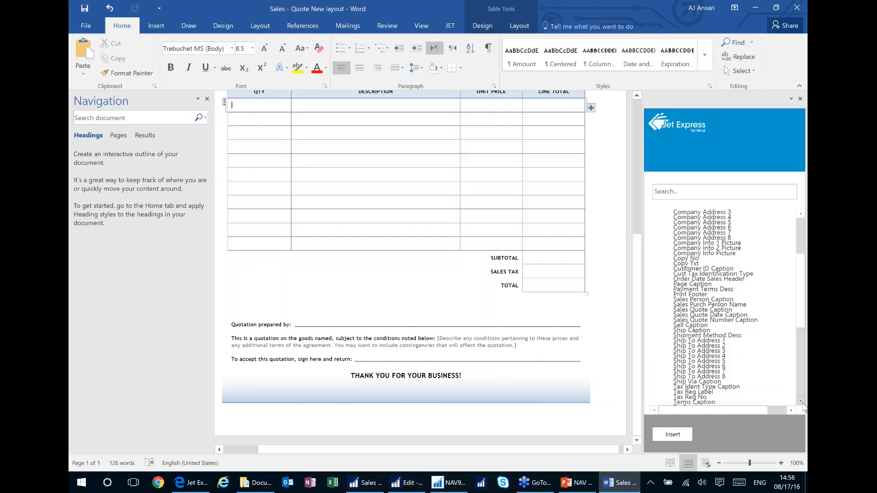
click(801, 402)
click(801, 402)
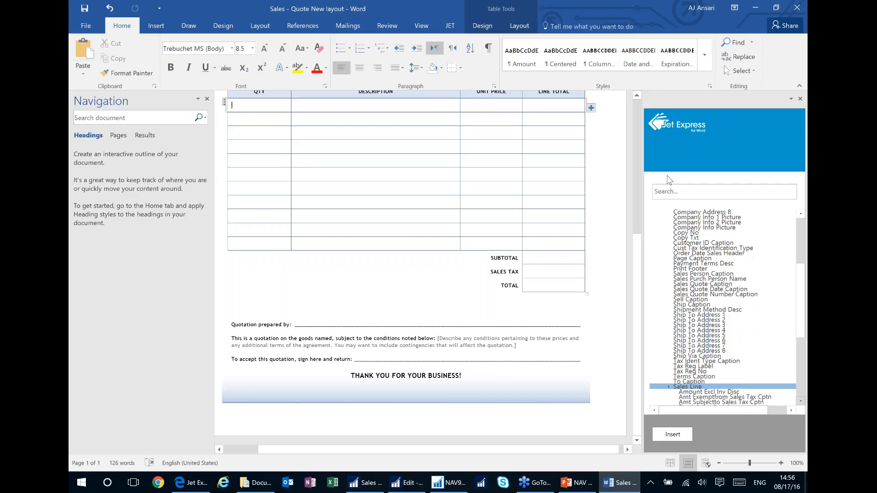
Step: Insert the Temp Sales Line Quantity field into the first QTY cell
click(724, 192)
text(qty)
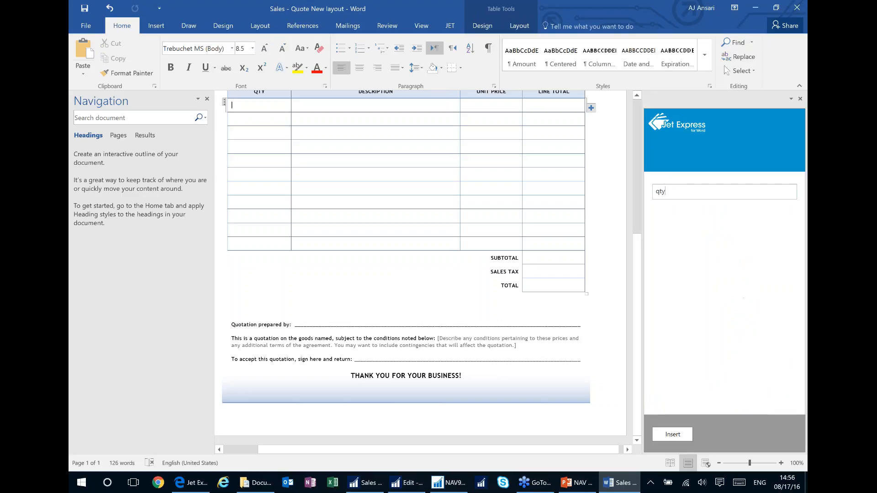
key(BackSpace)
key(BackSpace)
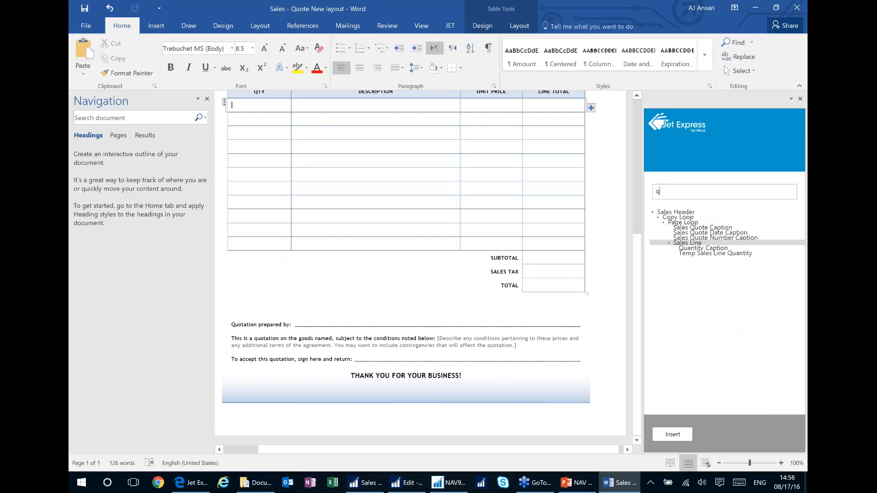
click(741, 254)
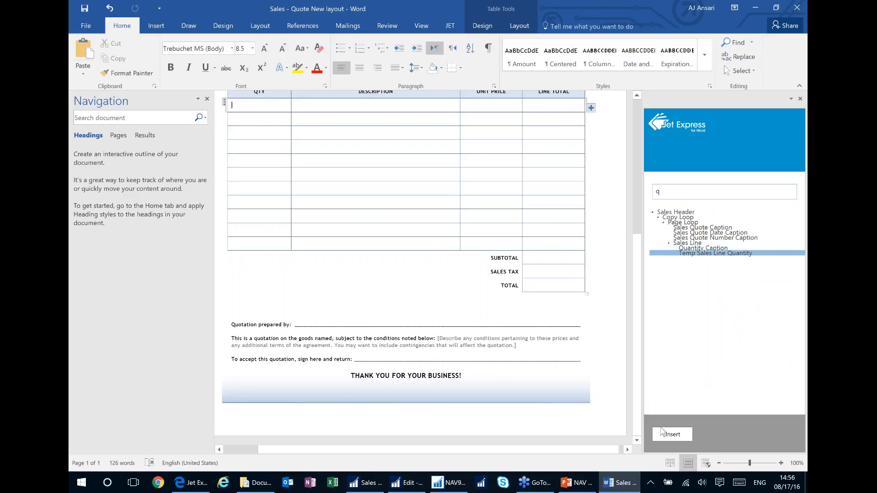
click(663, 432)
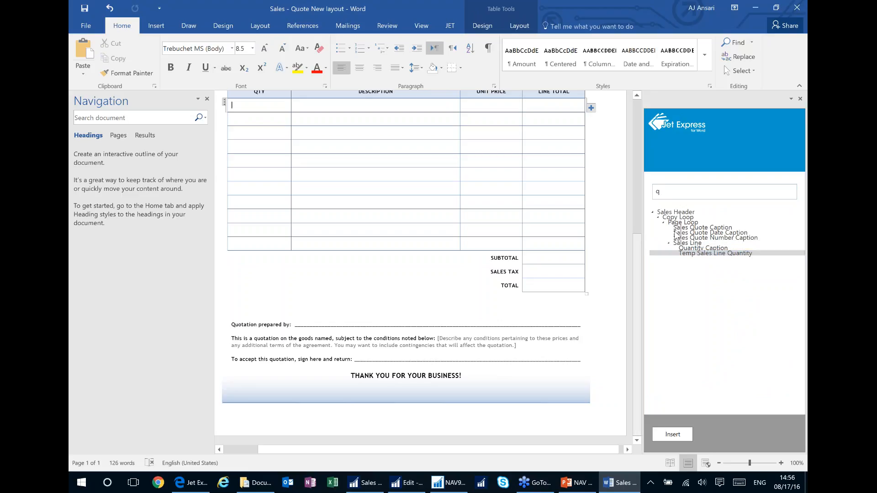
click(710, 254)
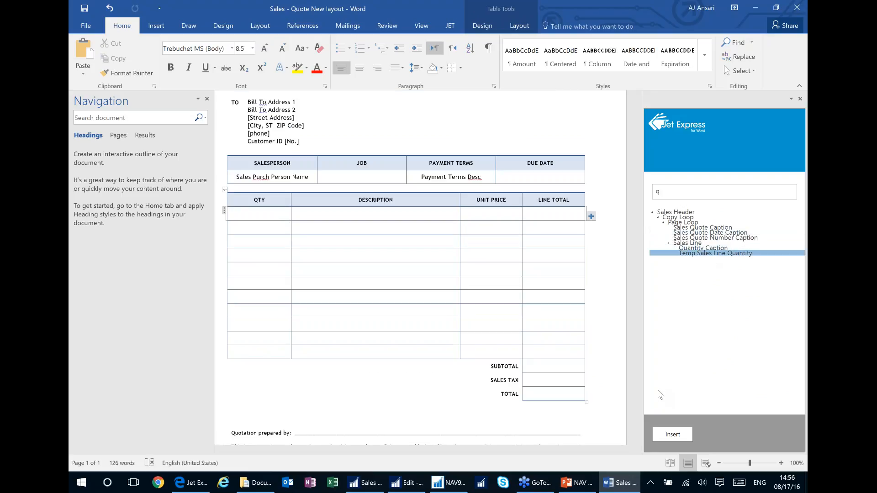
click(667, 435)
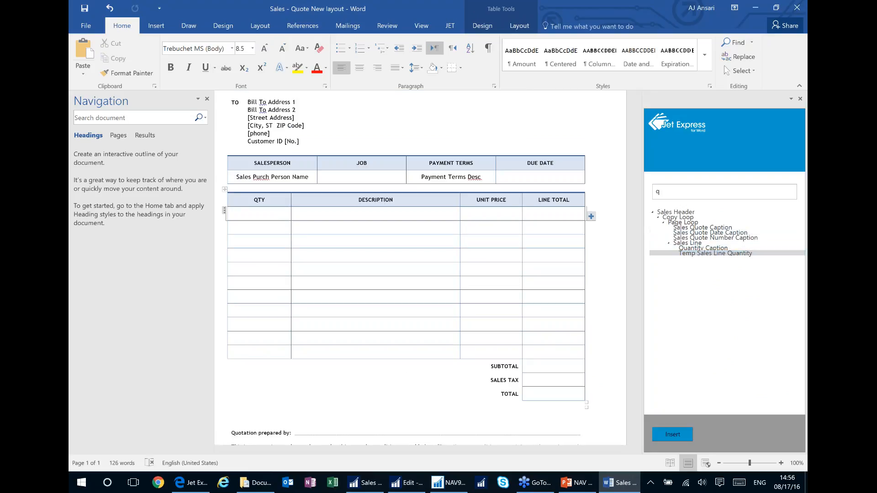
Step: Insert the Temp Sales Line Description field into the Description cell
click(665, 196)
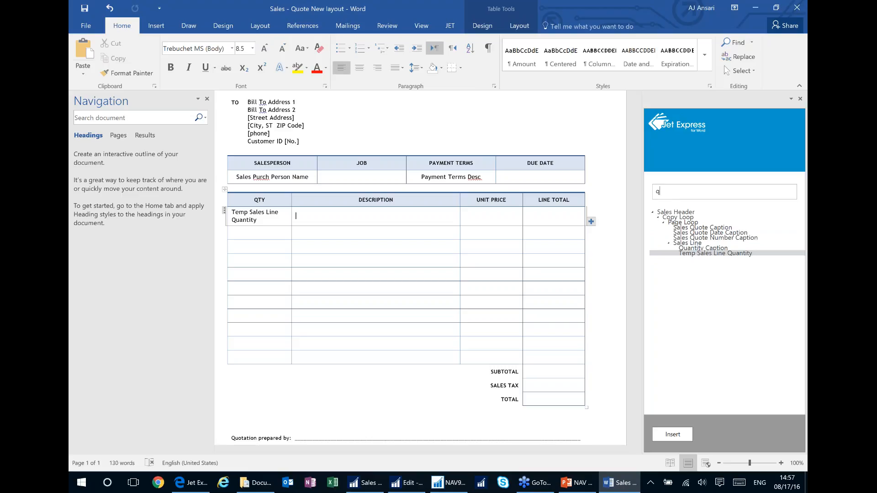
key(BackSpace)
text(descr)
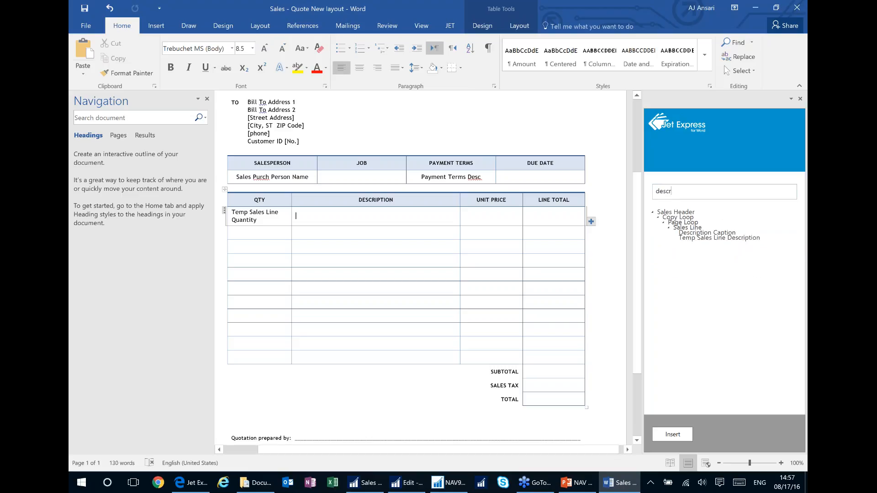
click(719, 237)
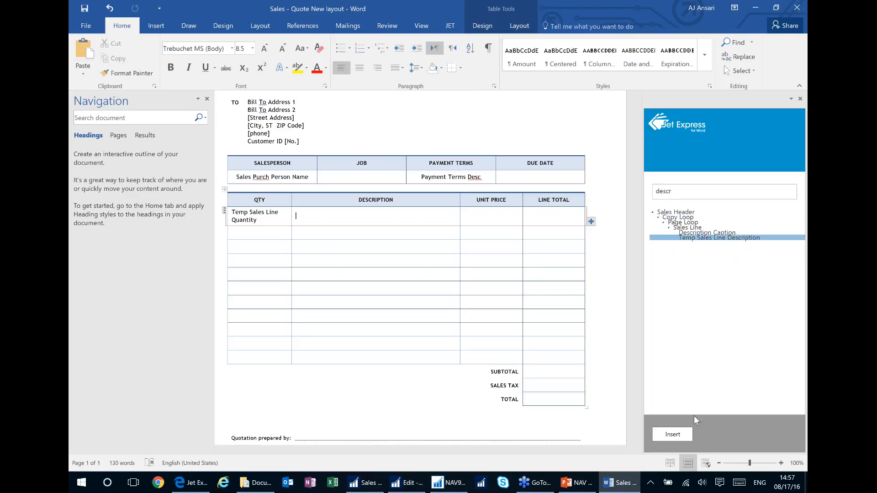
click(679, 435)
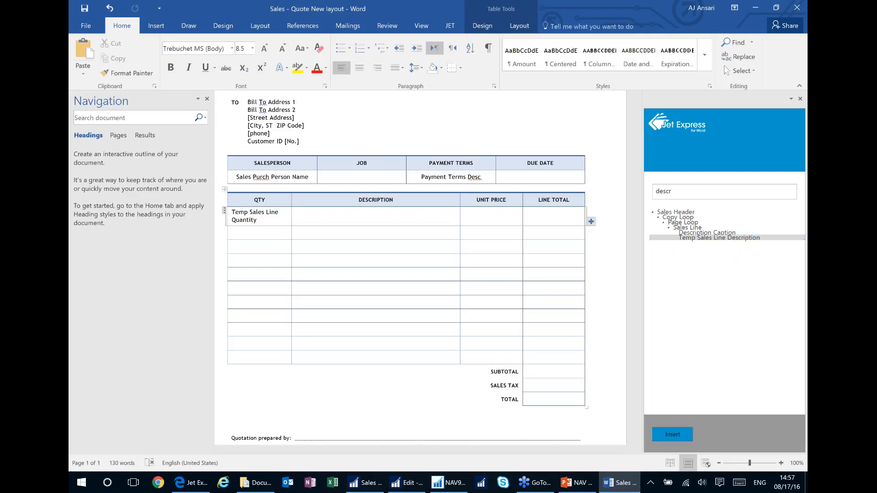
scroll(527, 203, up, 5)
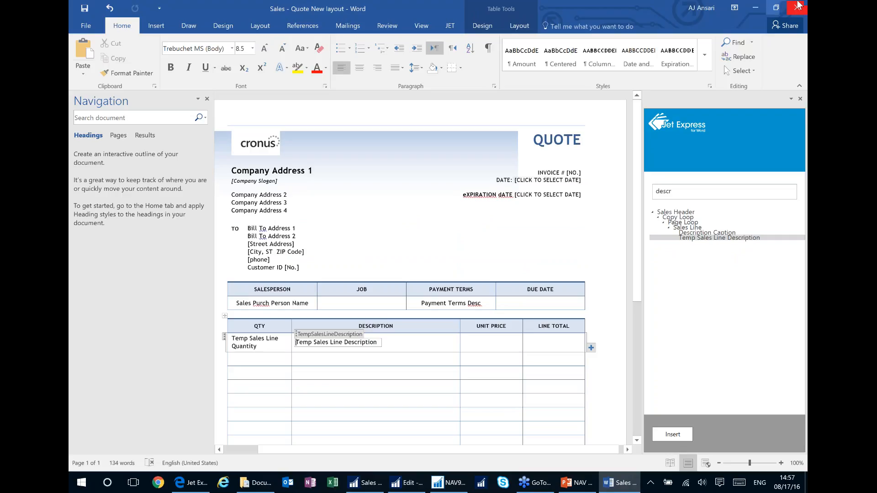
Step: Close Word, import the layout edits, and select the New layout
click(798, 3)
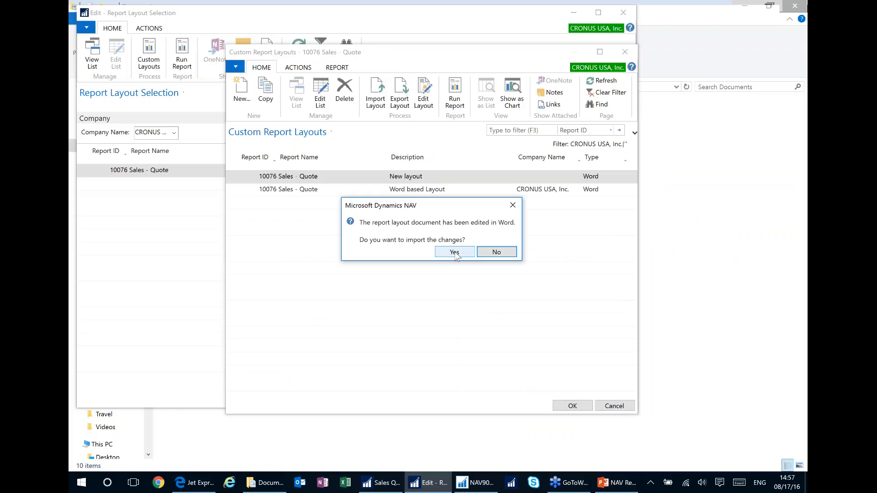
click(455, 253)
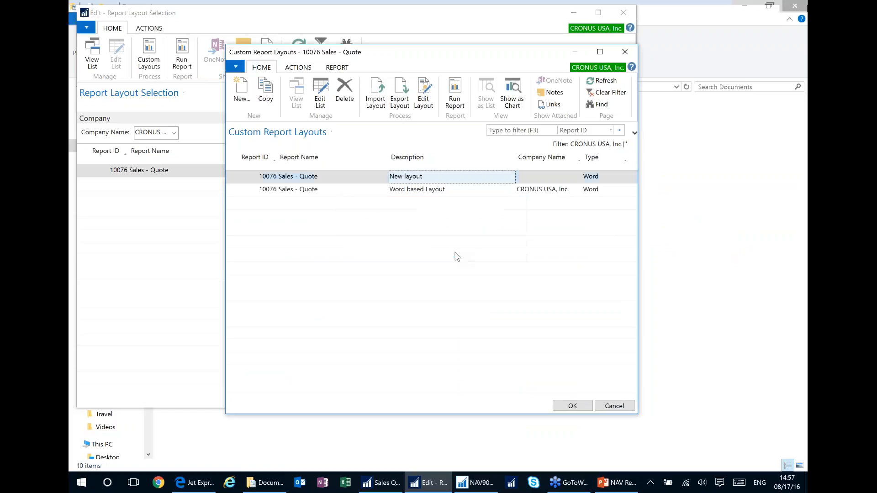
click(234, 182)
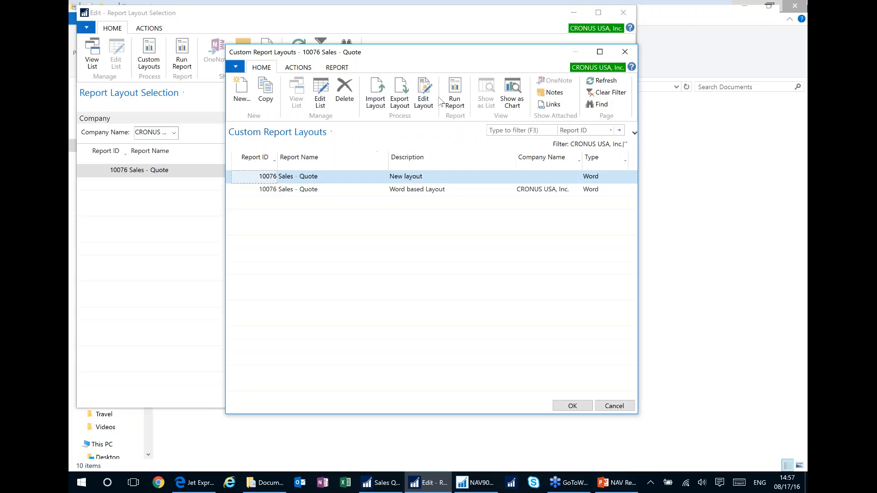
Step: Run the Sales Quote report as a PDF and open the exported file
click(451, 100)
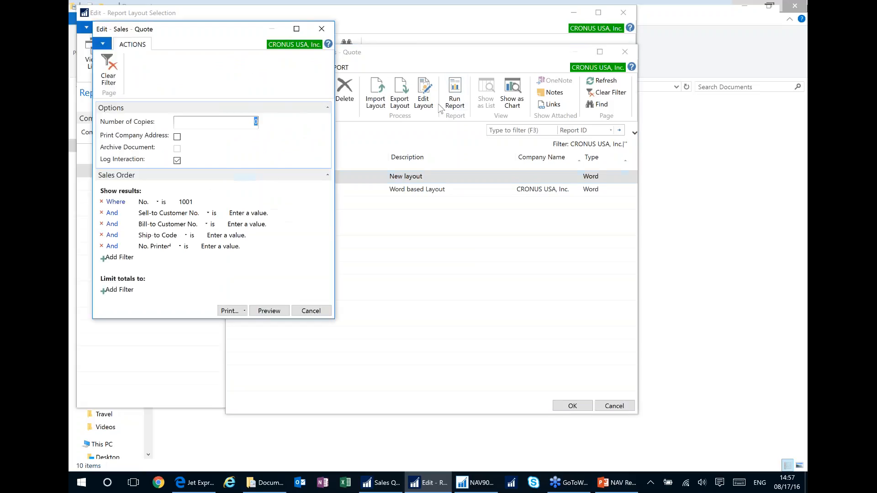
click(245, 311)
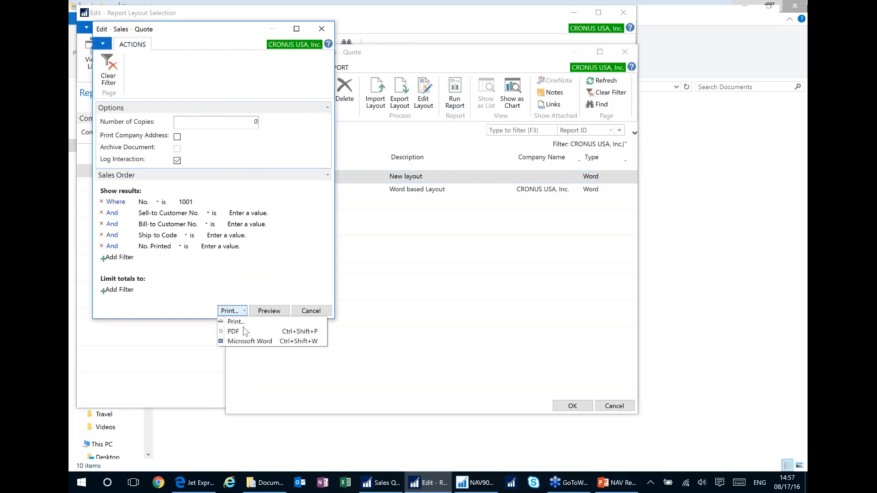
click(242, 333)
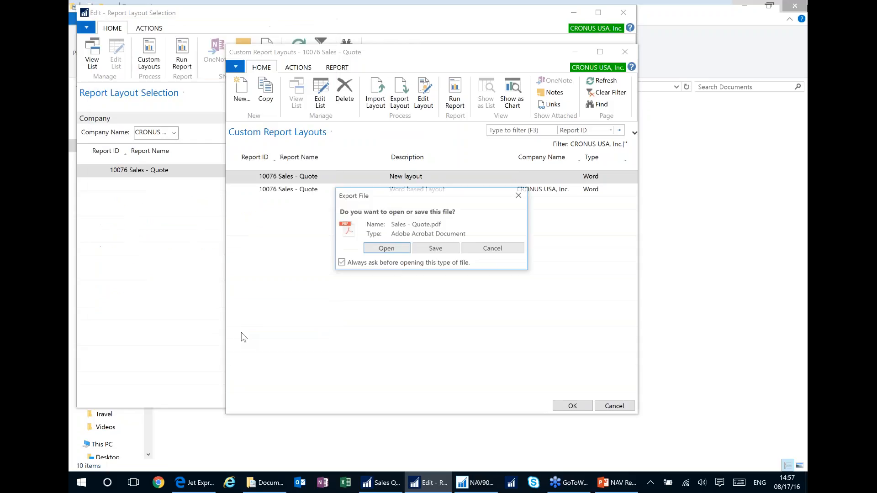
click(383, 249)
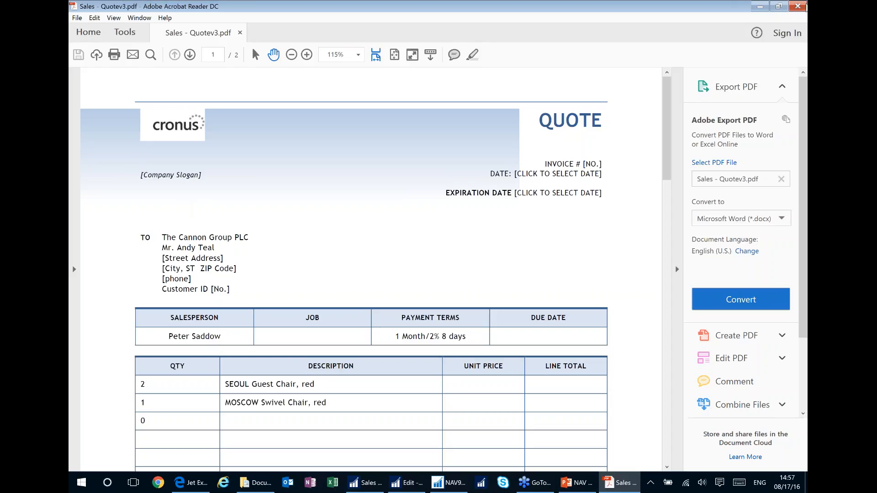
Step: Rerun the quote as a PDF with the company address included
click(798, 6)
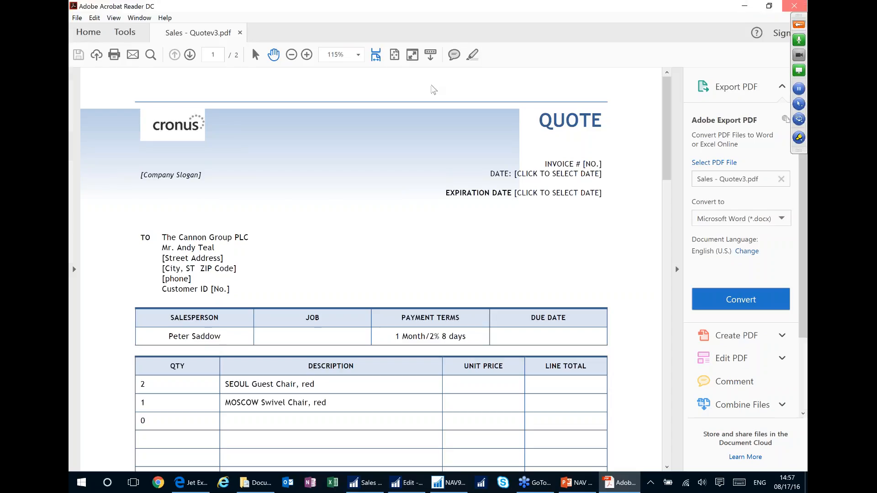
click(177, 136)
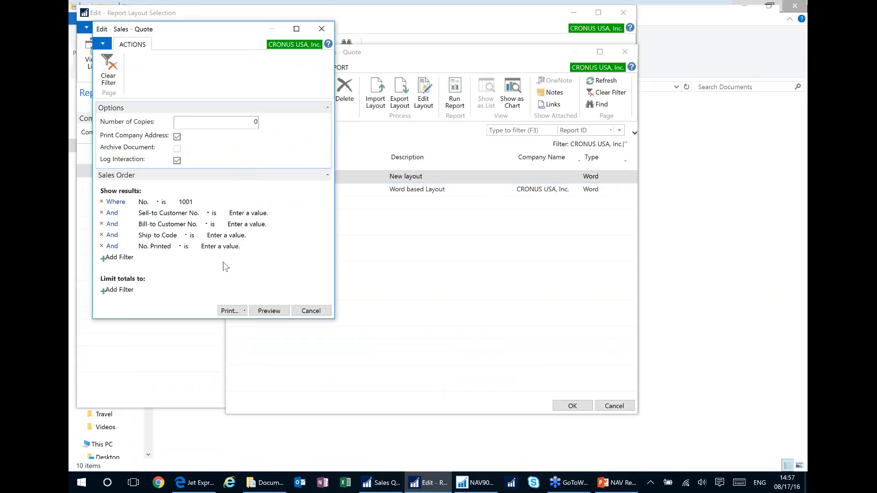
click(245, 311)
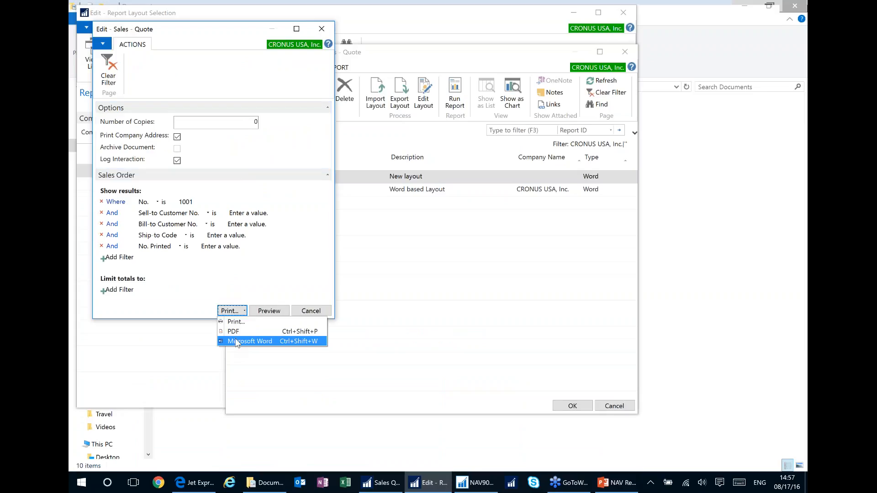
click(238, 332)
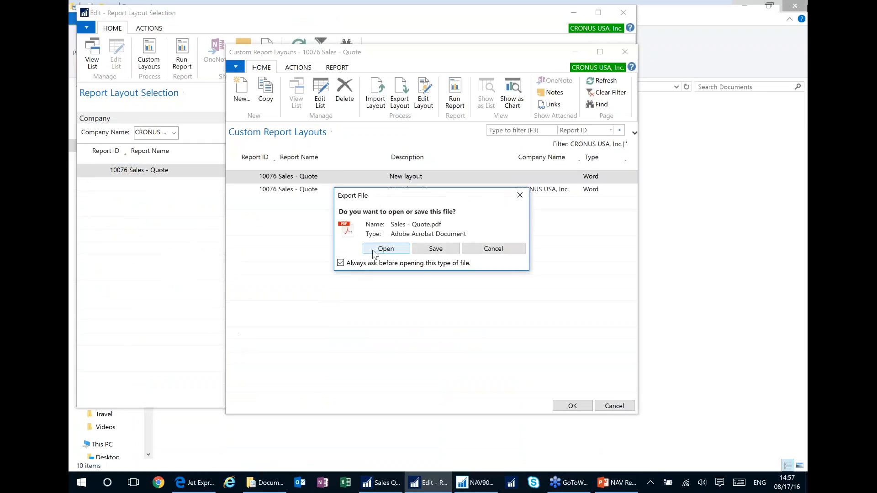
key(Return)
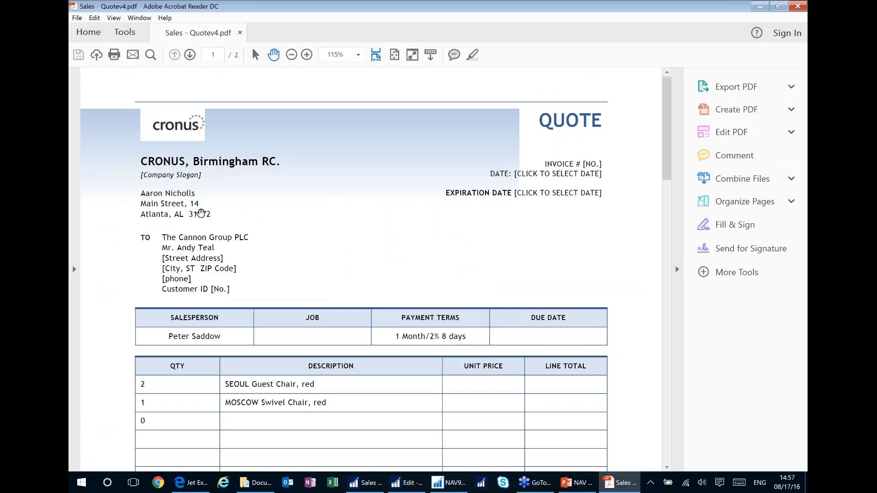
Step: Scroll through Sales - Quotev4.pdf to check the layout, then close Acrobat Reader
scroll(253, 251, down, 2)
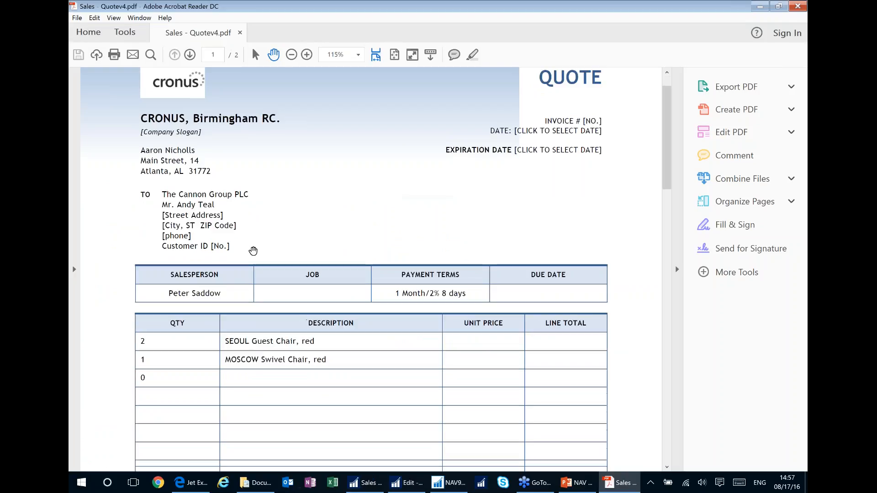
scroll(250, 249, down, 4)
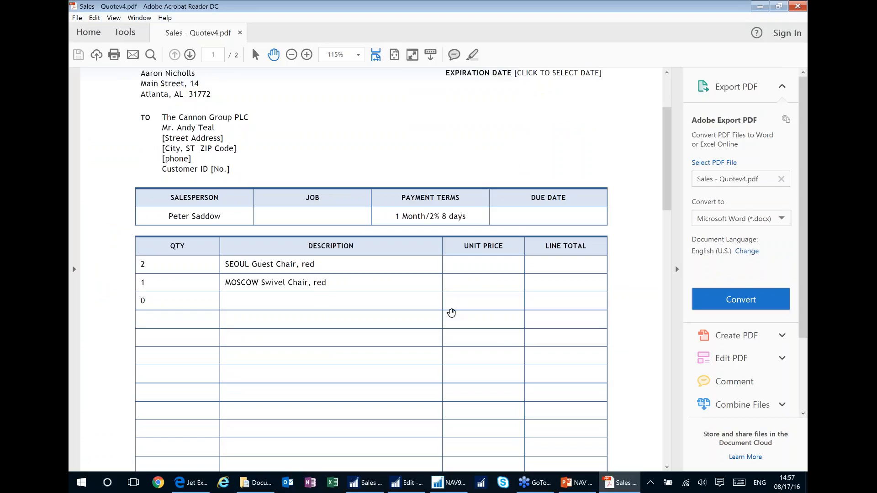
scroll(451, 314, down, 3)
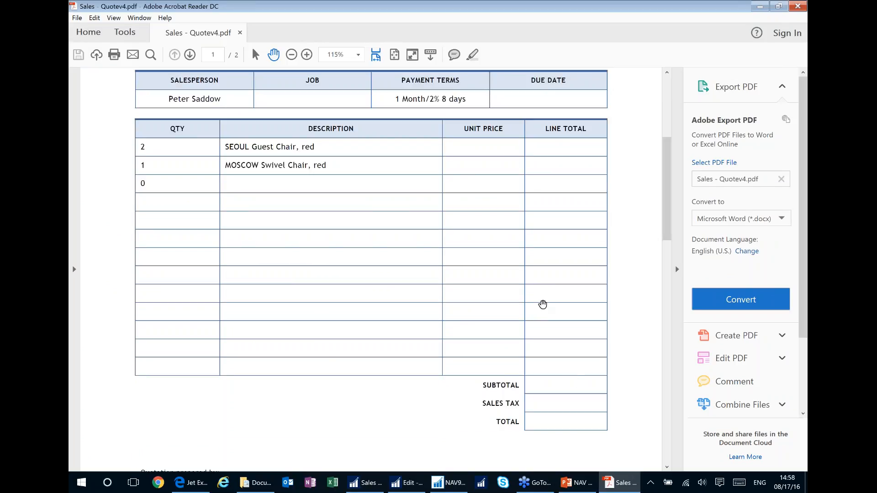
scroll(542, 304, up, 3)
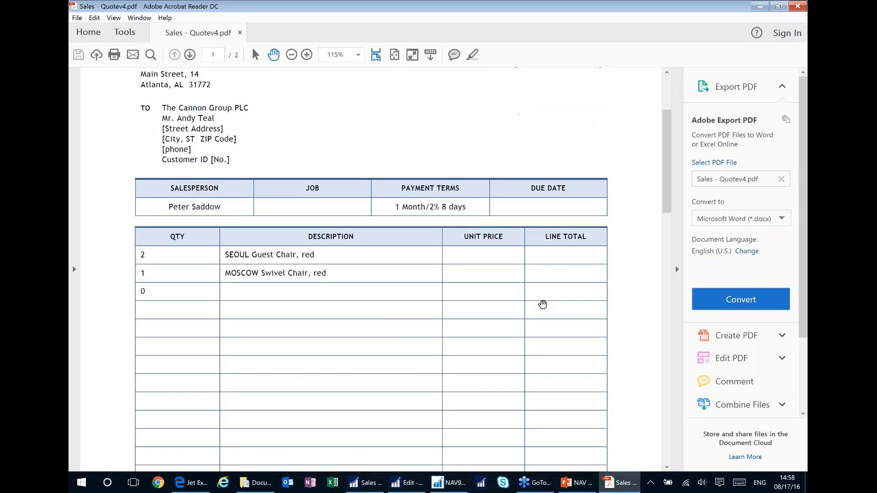
scroll(543, 305, up, 3)
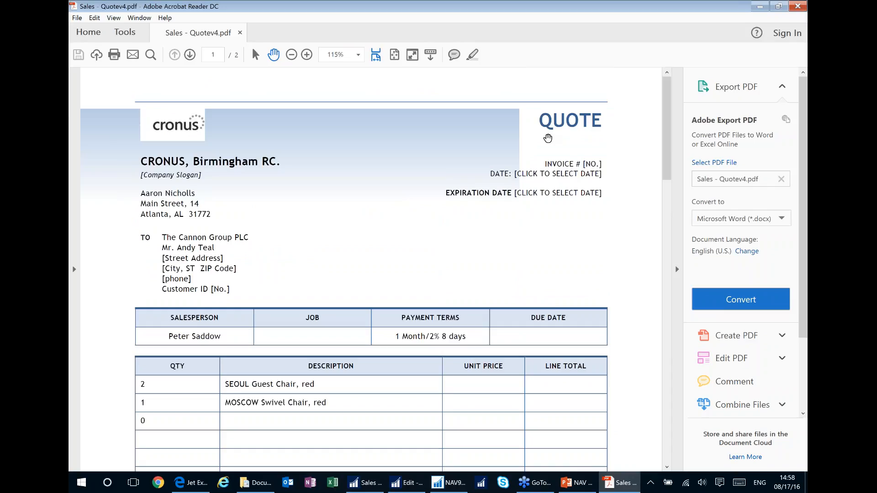
click(799, 7)
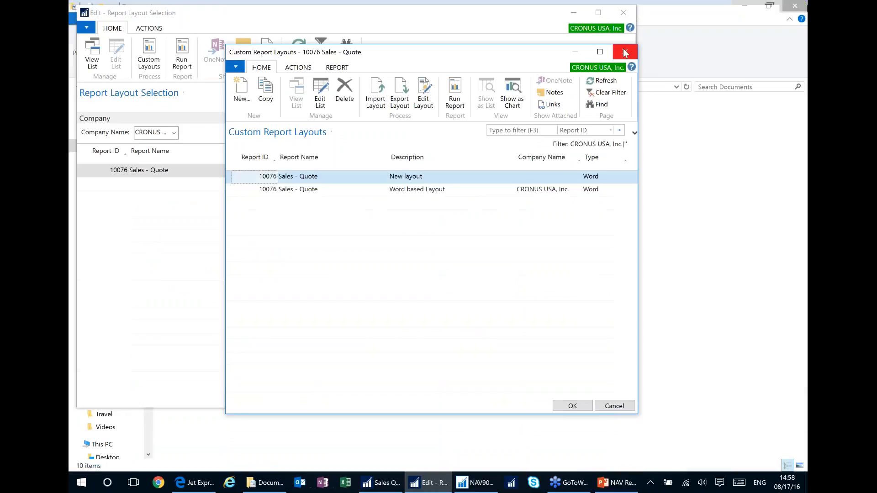
Step: Filter layouts to report 10143 and open the Item List's New layout for editing in Word
click(626, 52)
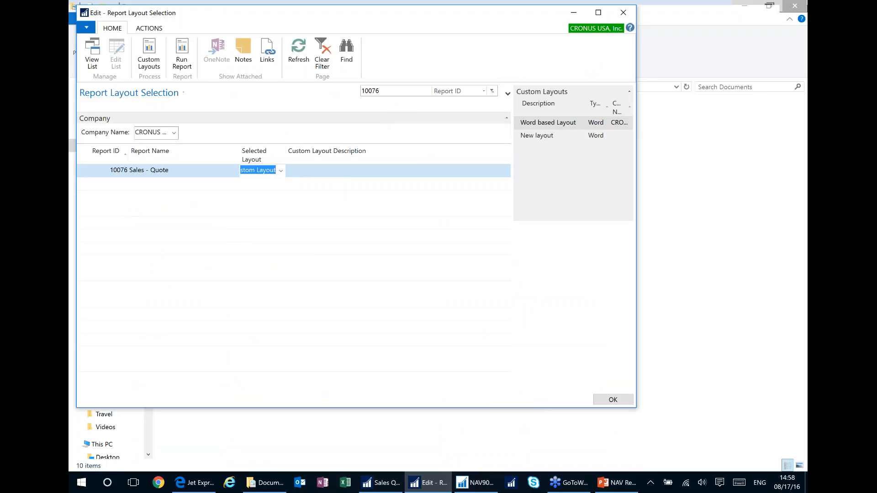
drag(399, 93, 231, 82)
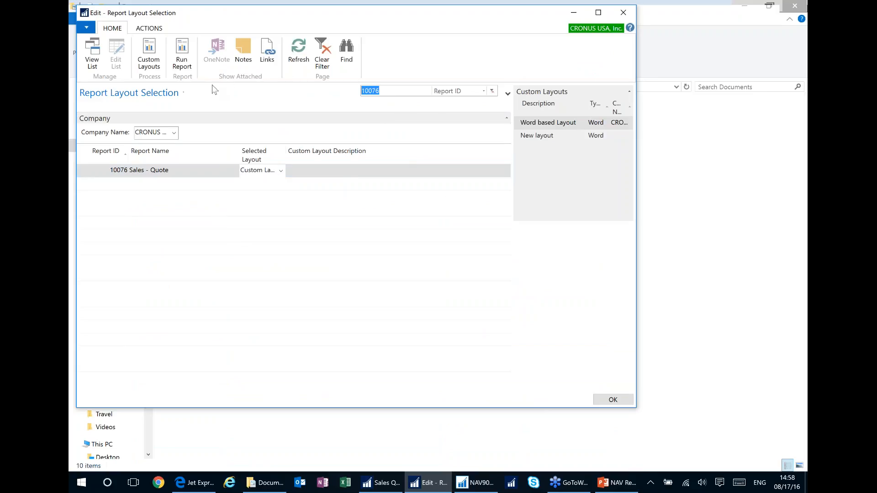
text(10143)
key(Return)
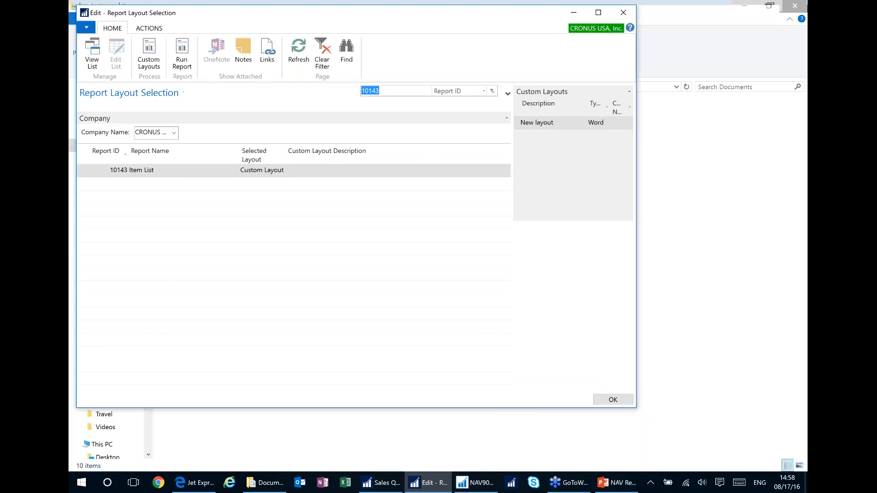
click(256, 176)
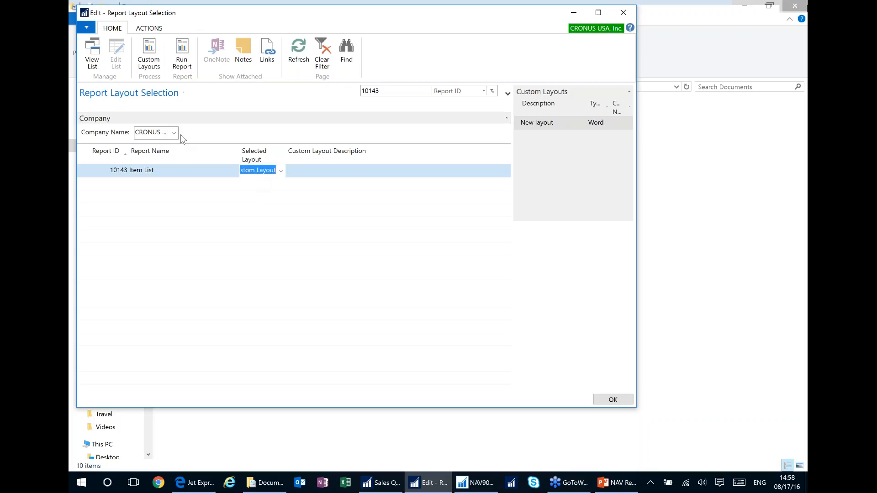
click(149, 64)
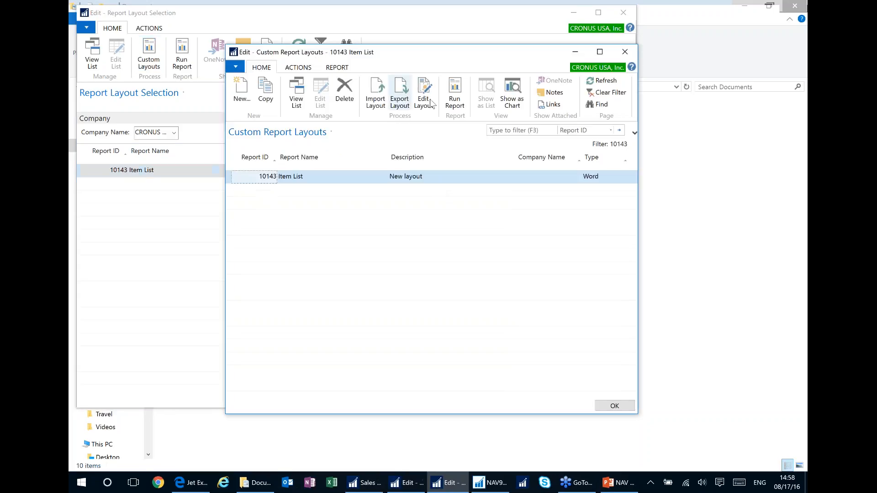
click(434, 99)
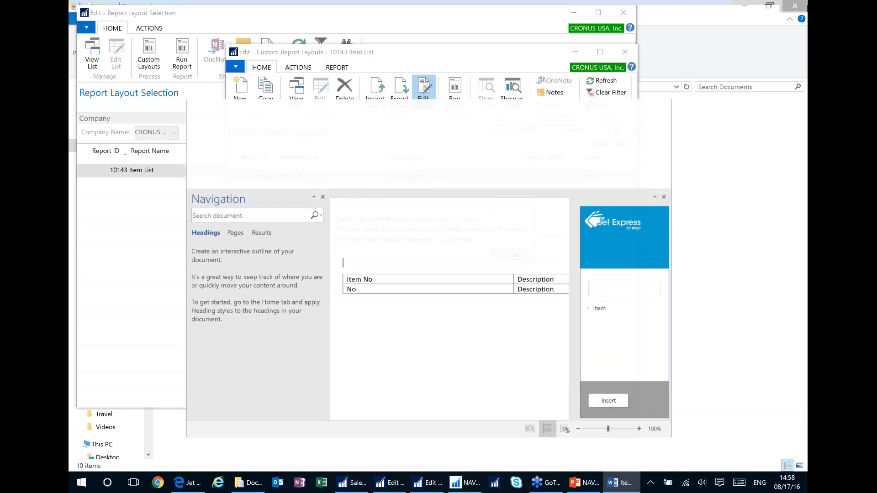
Step: Maximize Word and delete the existing table
double_click(448, 103)
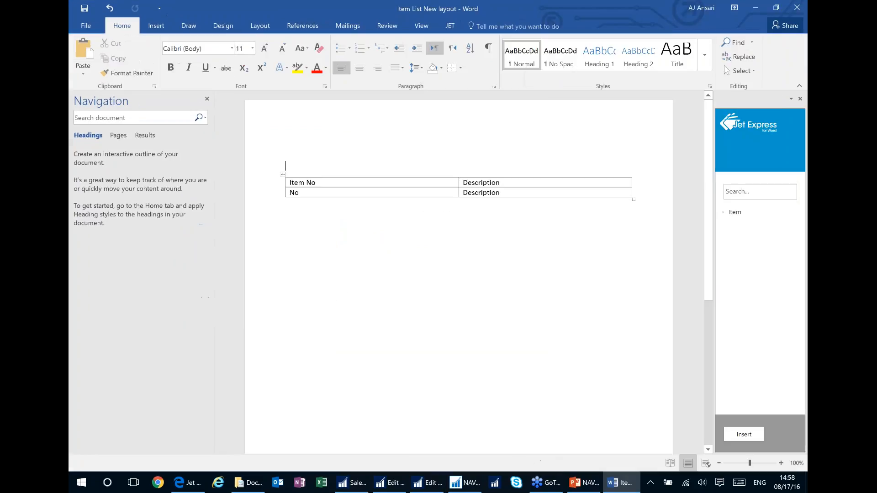
click(282, 175)
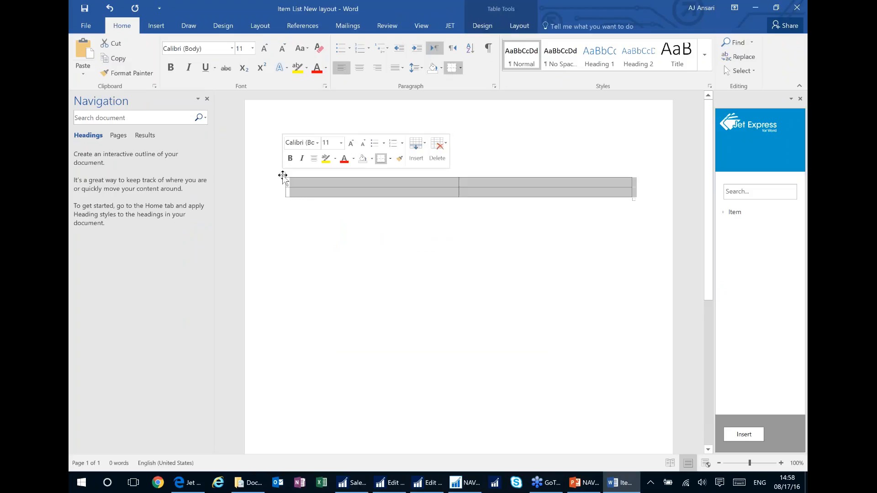
key(Delete)
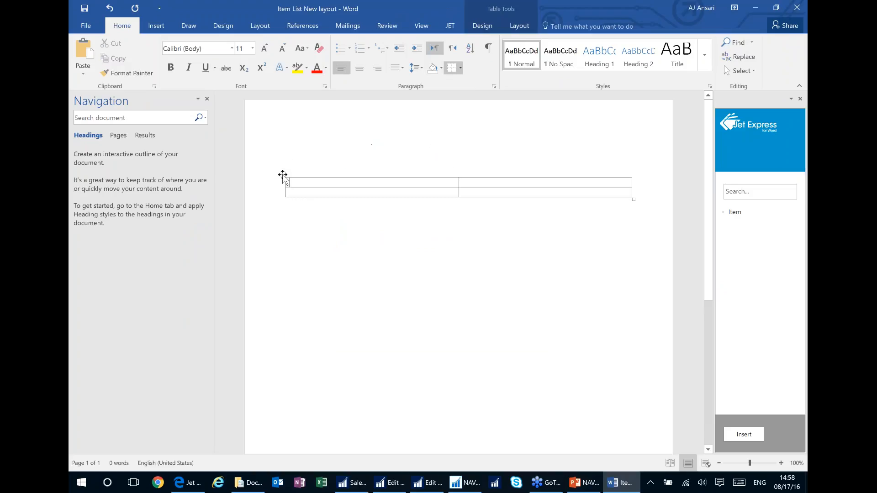
click(283, 175)
key(BackSpace)
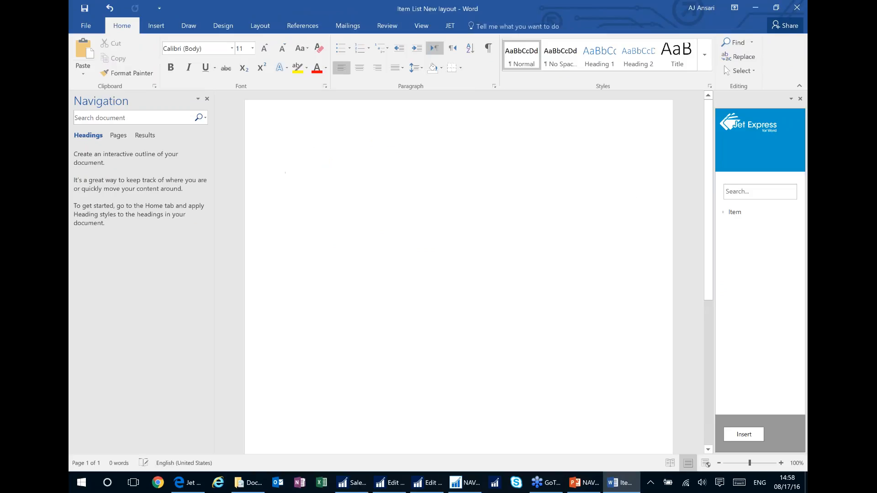
Step: Insert a 2x2 table with headers 'Item No' and 'Description'
click(155, 26)
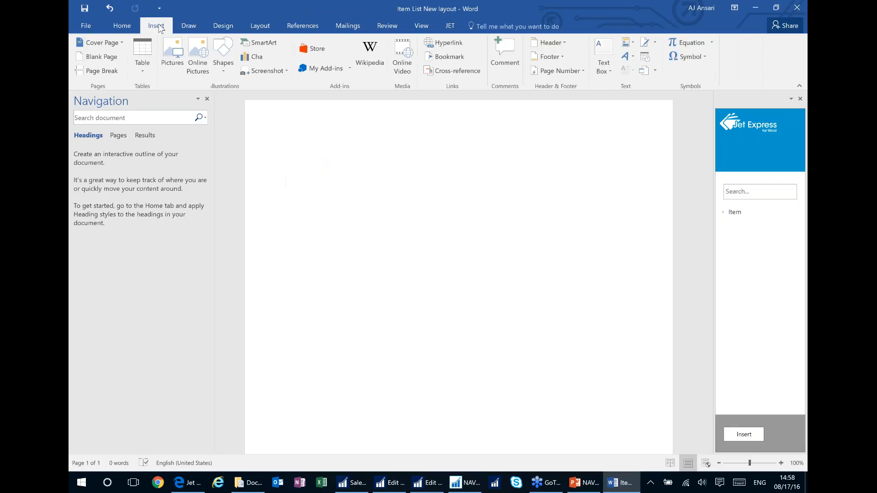
click(139, 53)
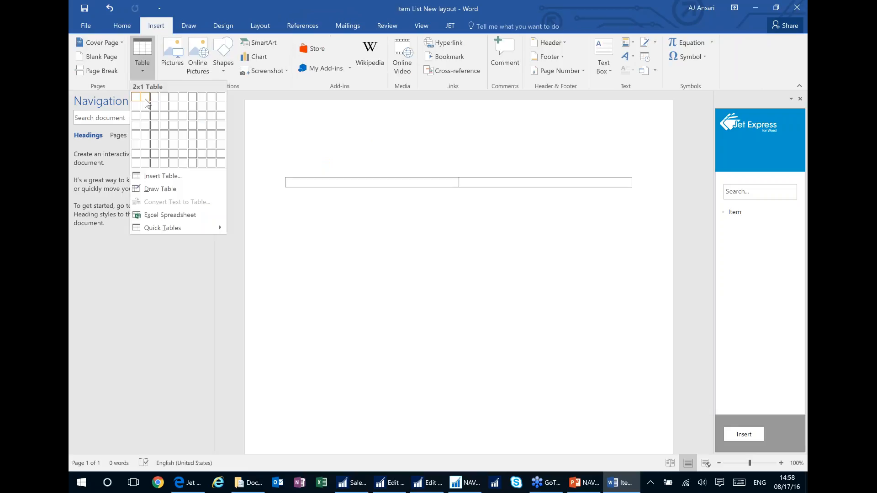
click(146, 107)
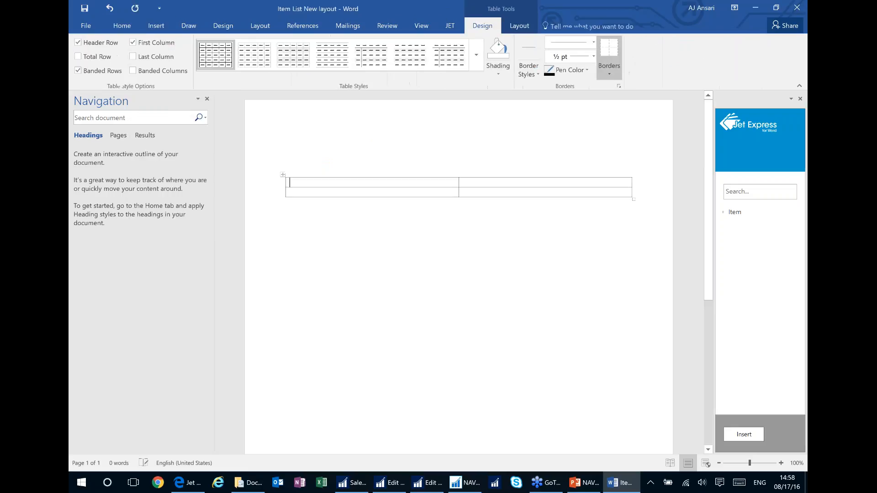
text(Item No)
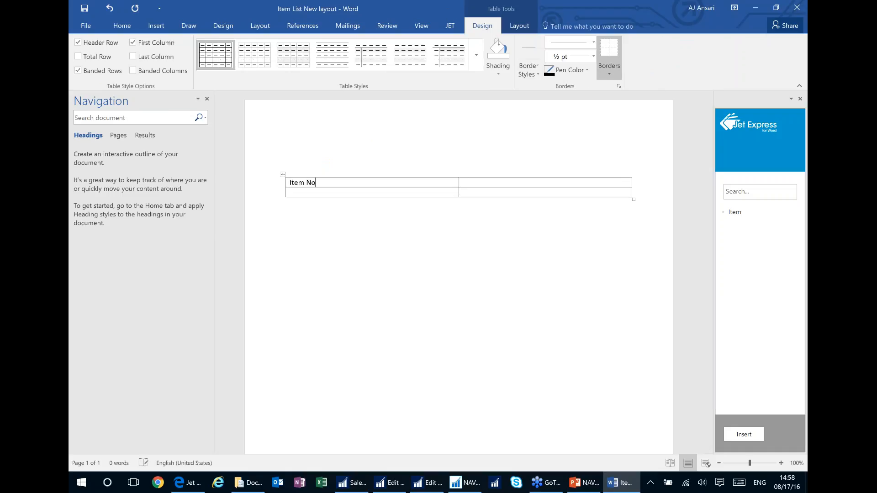
key(Tab)
text(Description)
key(Tab)
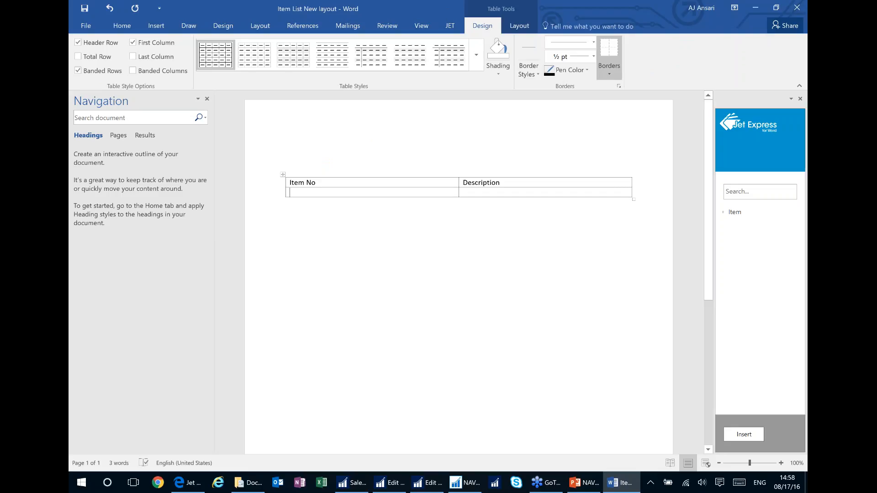
Step: Apply the orange grid table style to the new table
click(373, 176)
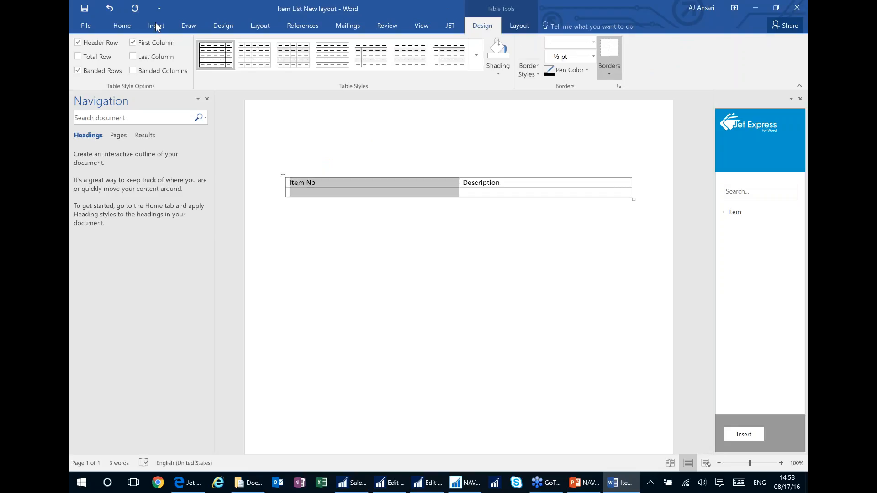
click(122, 26)
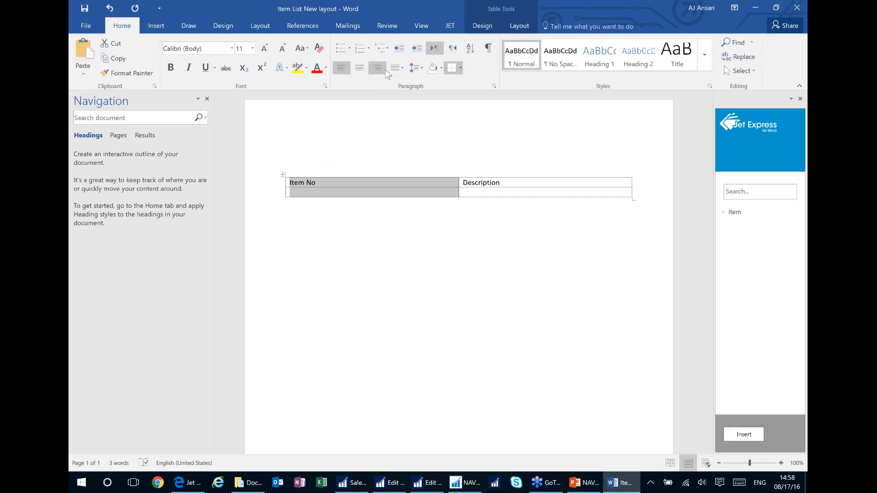
click(477, 26)
click(461, 53)
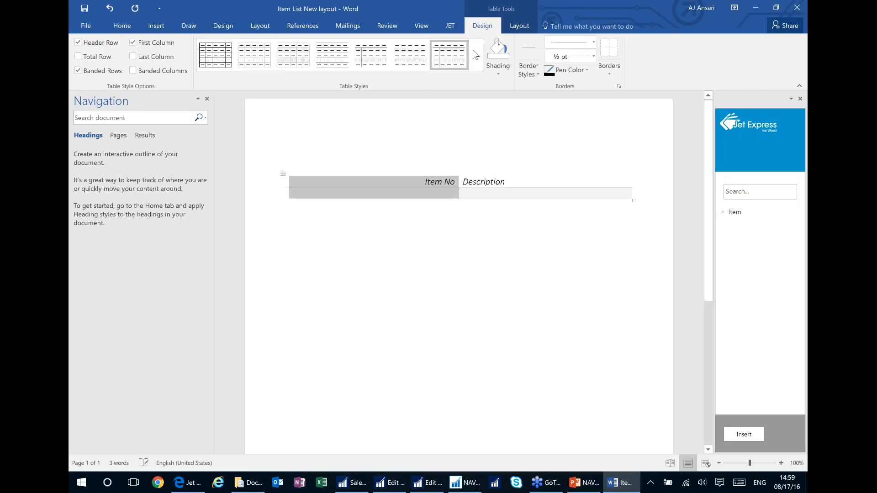
click(478, 65)
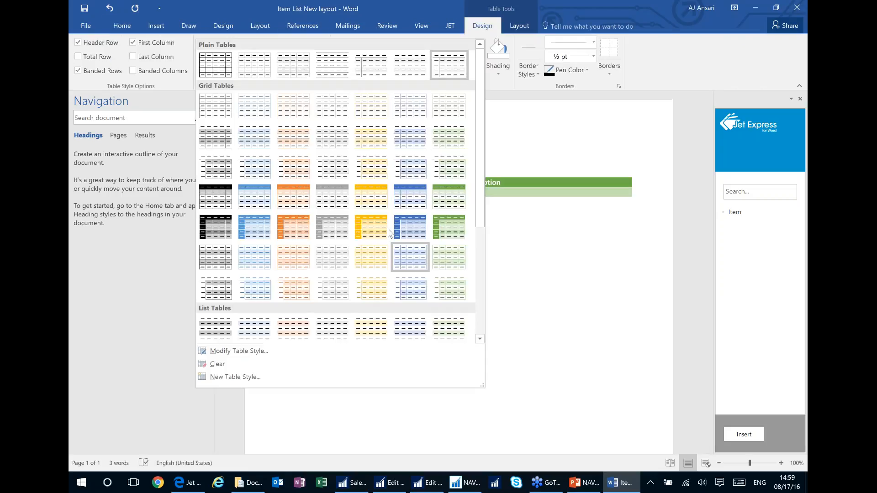
click(312, 199)
click(352, 199)
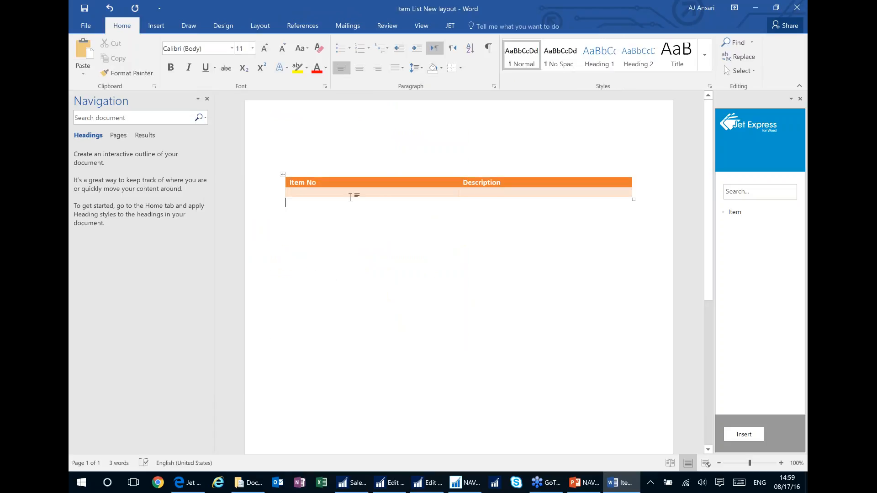
Step: Insert the Item No field into the first cell of row 2
click(735, 212)
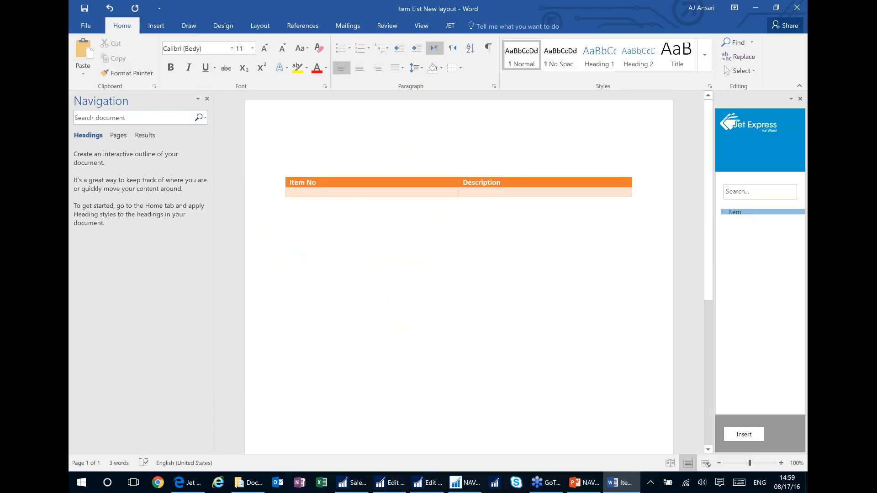
click(420, 191)
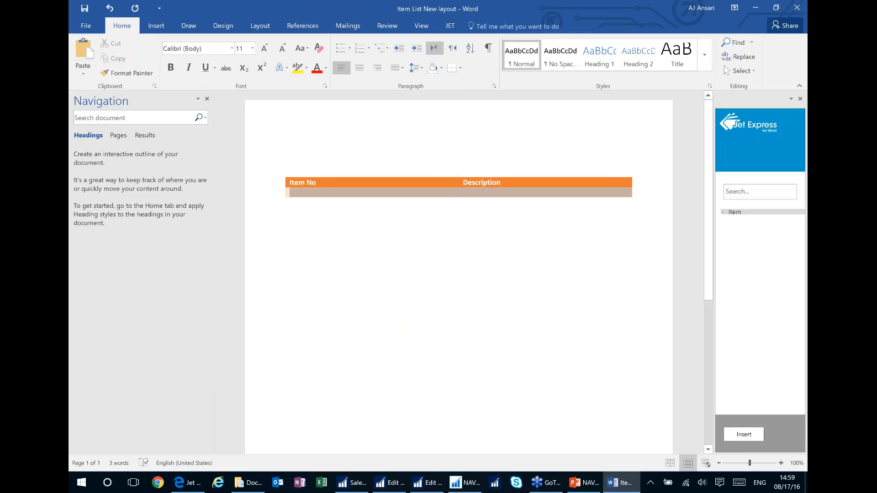
click(750, 440)
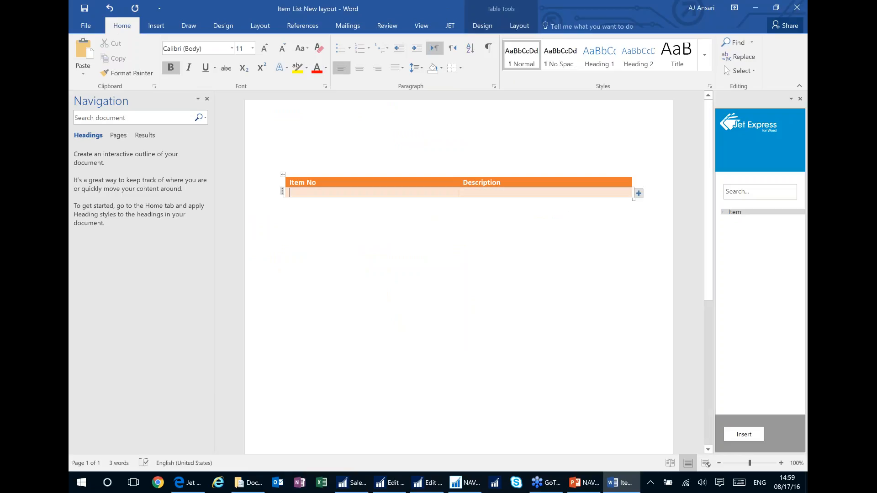
click(723, 212)
click(735, 191)
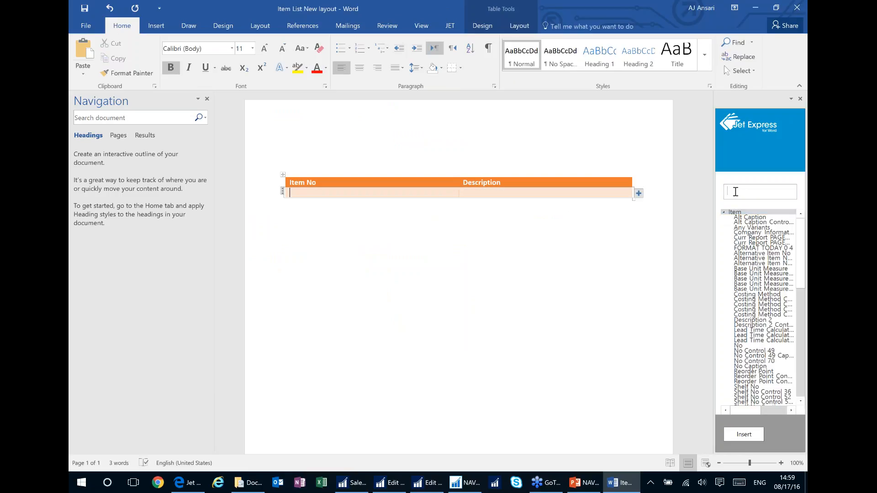
text(No)
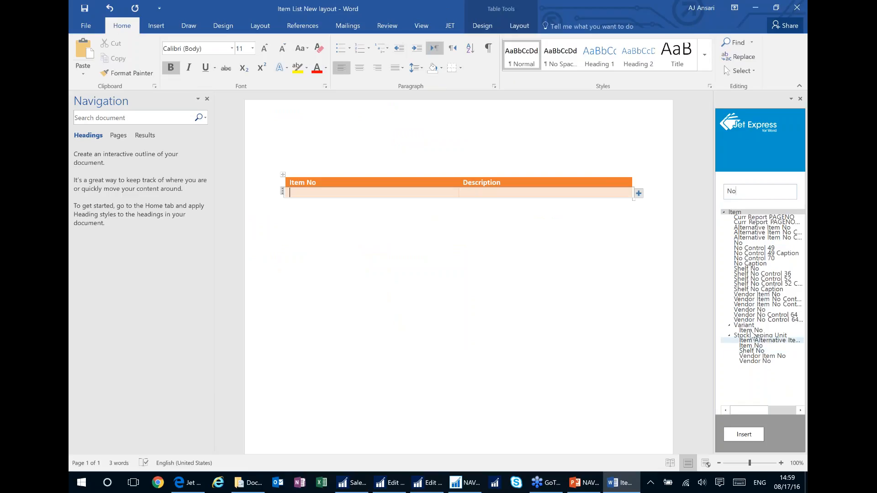
click(746, 244)
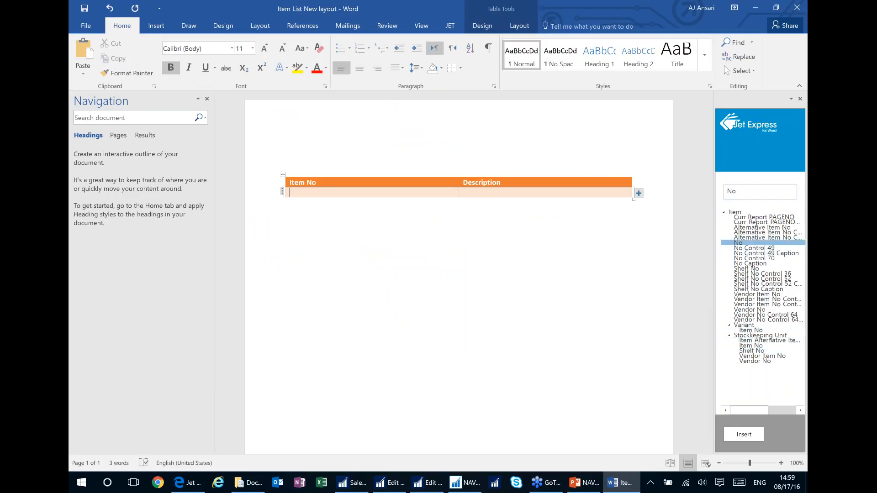
click(743, 435)
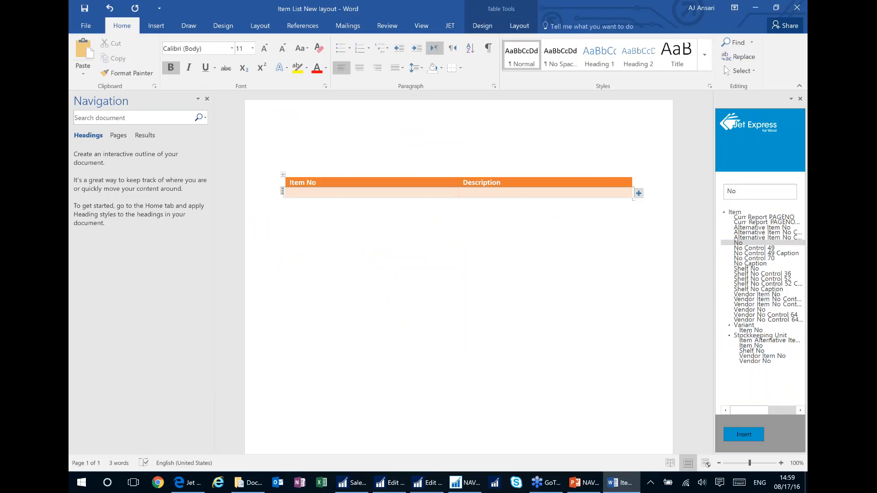
Step: Insert the Item Description field under the Description heading
click(528, 192)
text(desc)
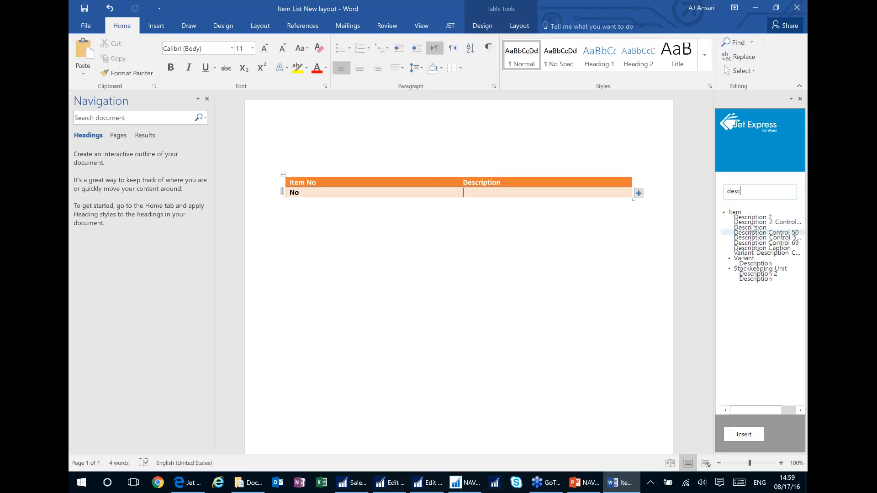
click(750, 227)
click(756, 439)
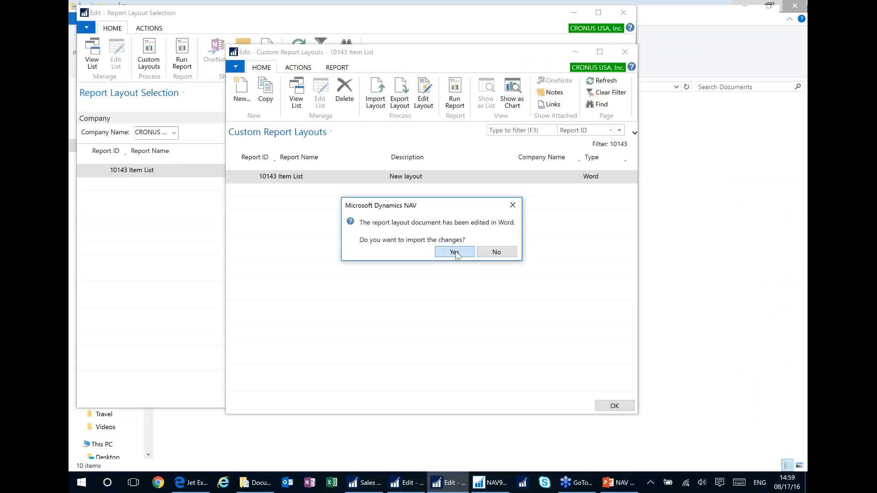
Step: Import the Word edits and run the Item List report as a PDF
click(455, 251)
click(454, 94)
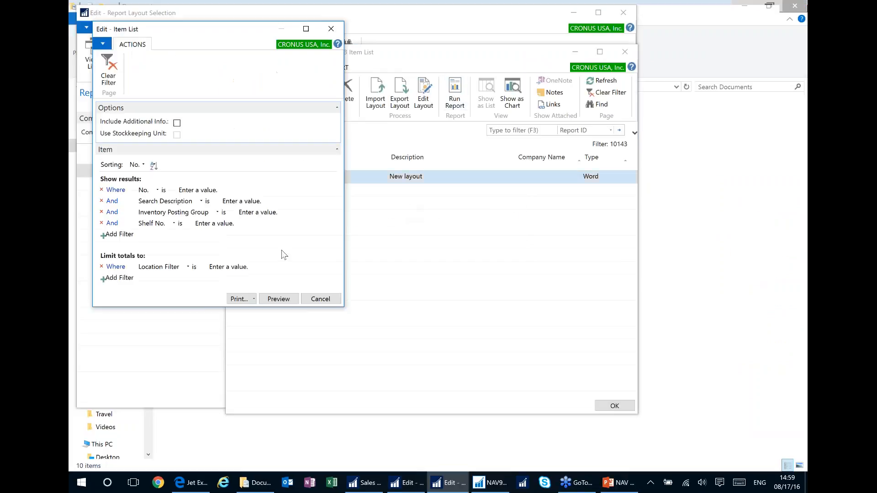
click(254, 298)
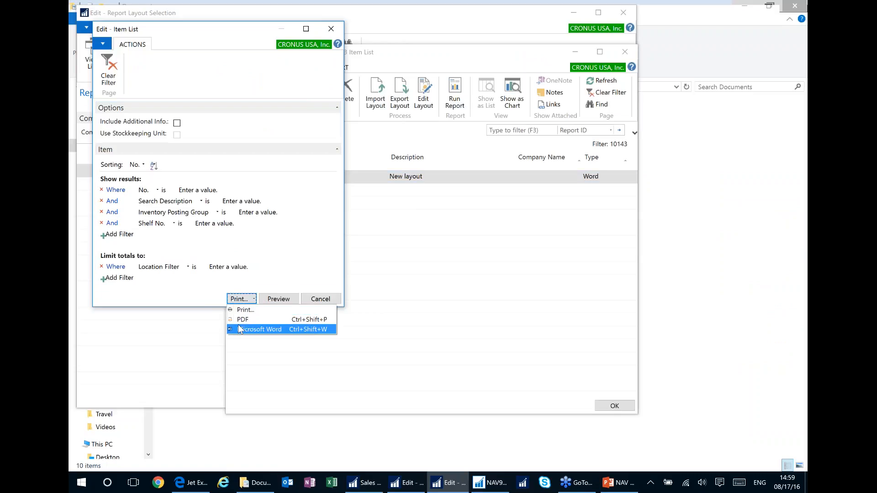
click(238, 320)
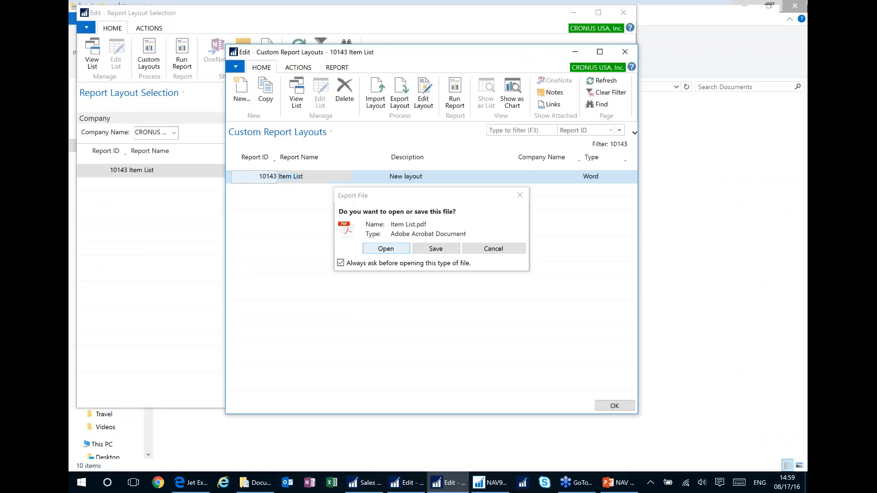
key(Return)
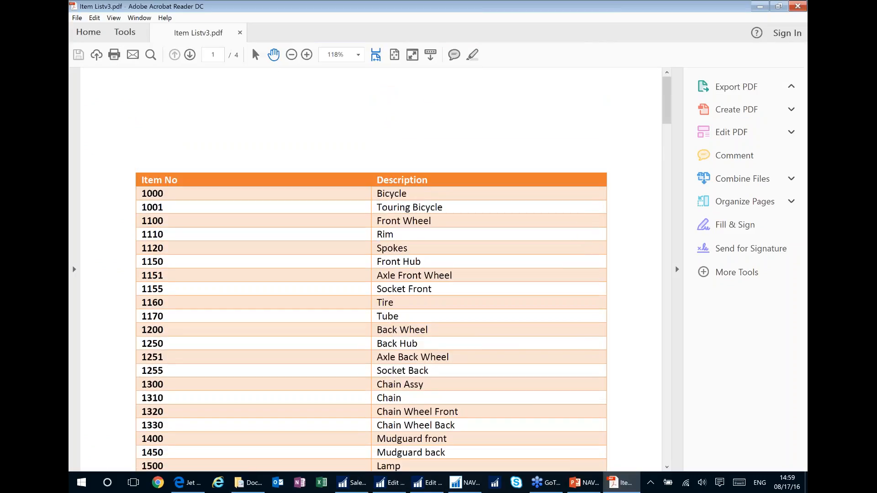
Step: Close the PDF and layouts list, keep Custom Layout for Item List, and exit selection
click(798, 6)
click(624, 50)
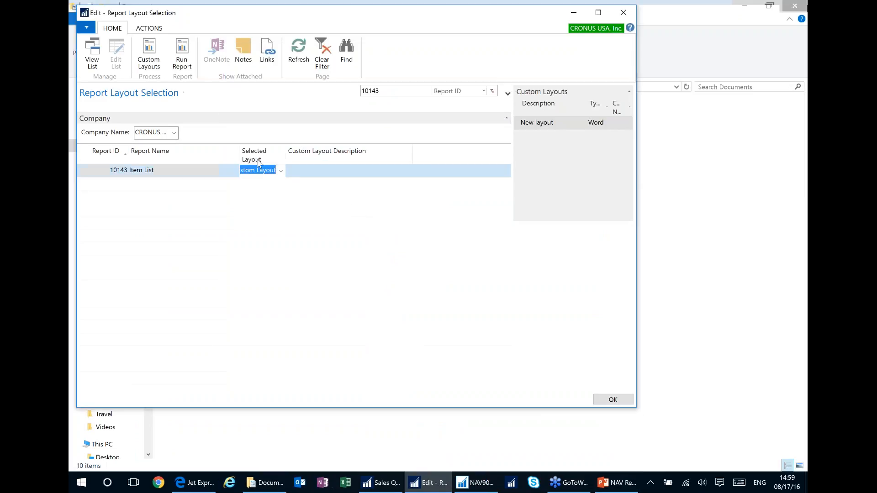
click(281, 171)
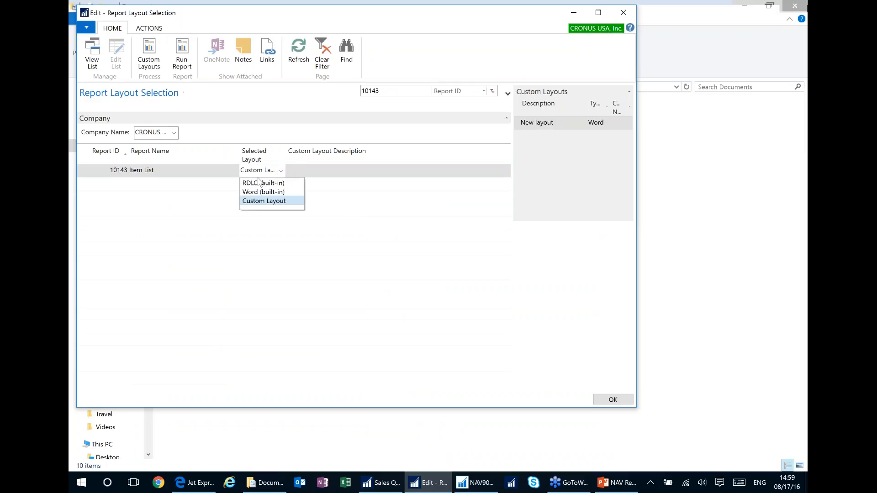
click(275, 136)
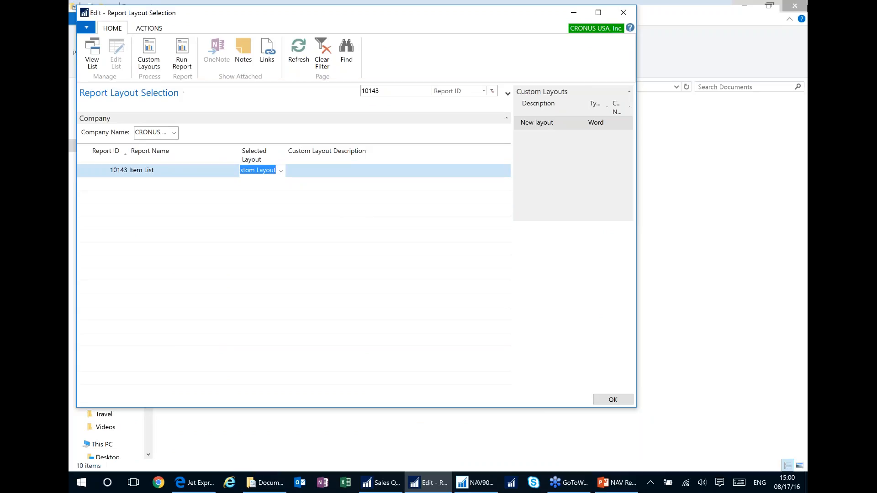
key(Escape)
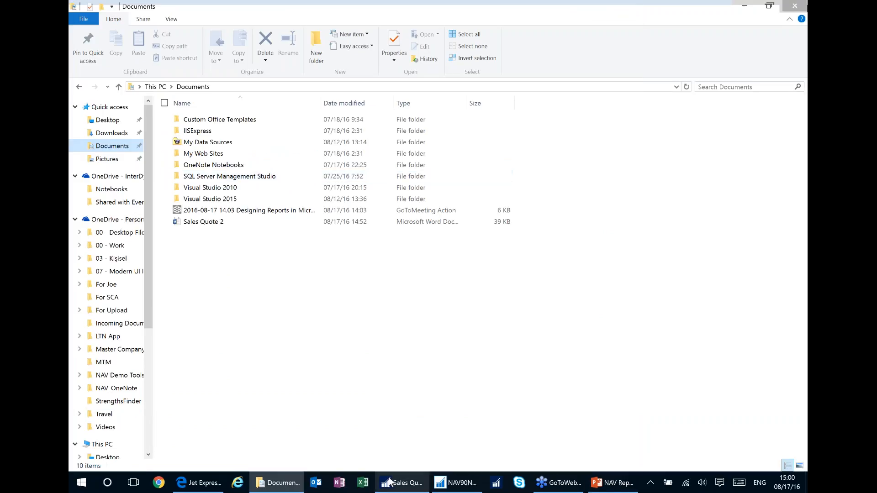
Step: Search 'report lay' to open Report Layout Selection and filter it to report 10074
click(389, 482)
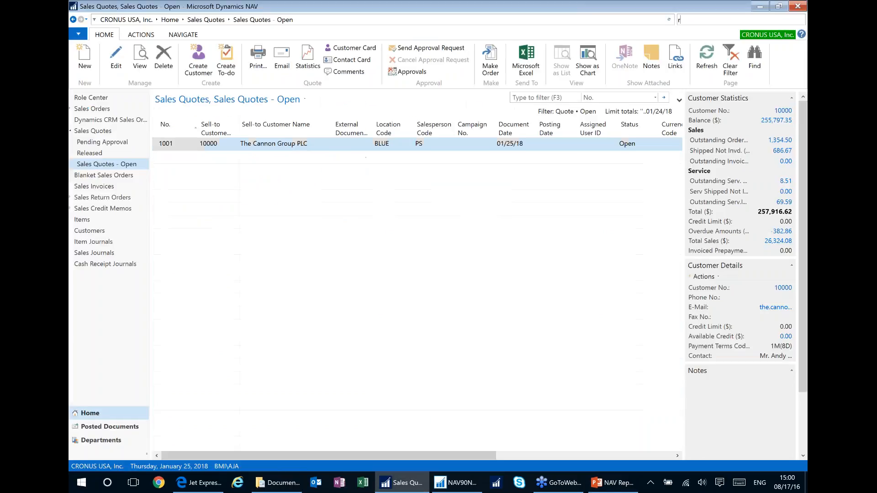
text(reports la)
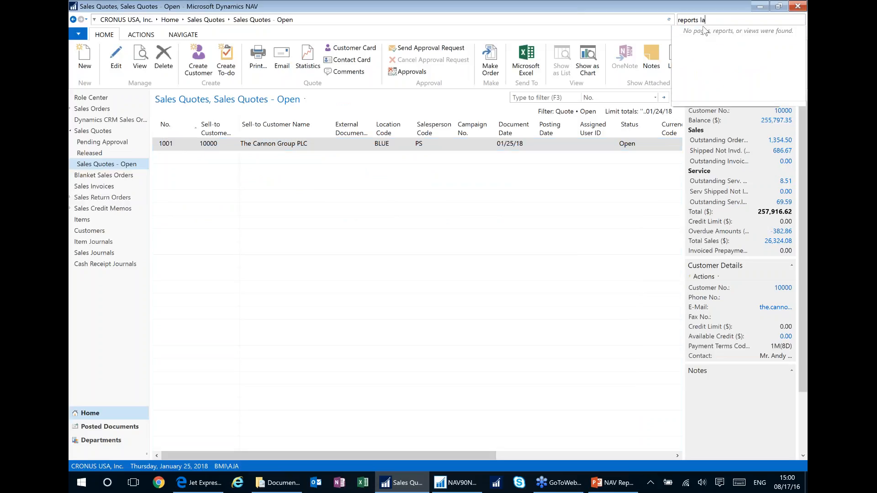
key(BackSpace)
key(BackSpace)
key(BackSpace)
key(BackSpace)
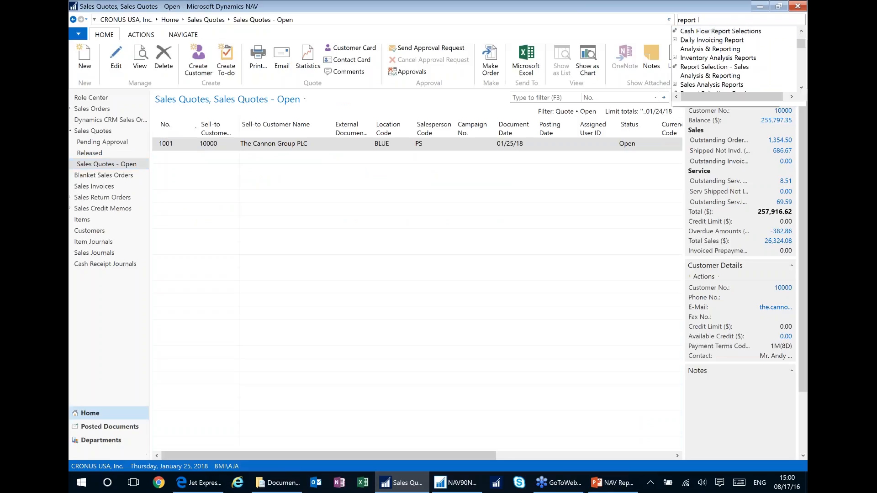
scroll(735, 59, down, 1)
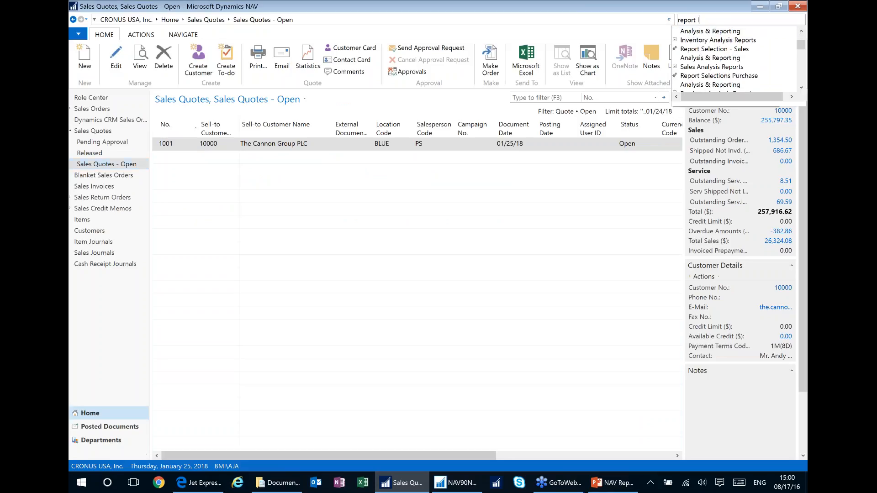
text(ay)
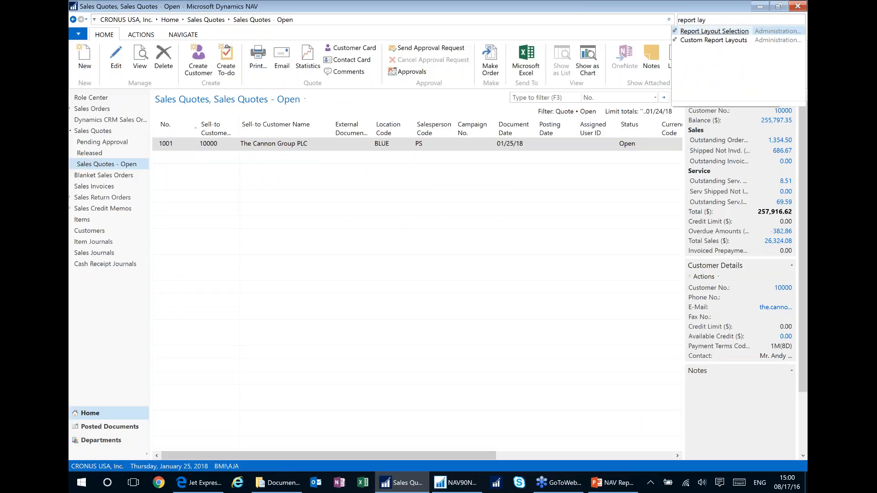
key(Return)
text(10074)
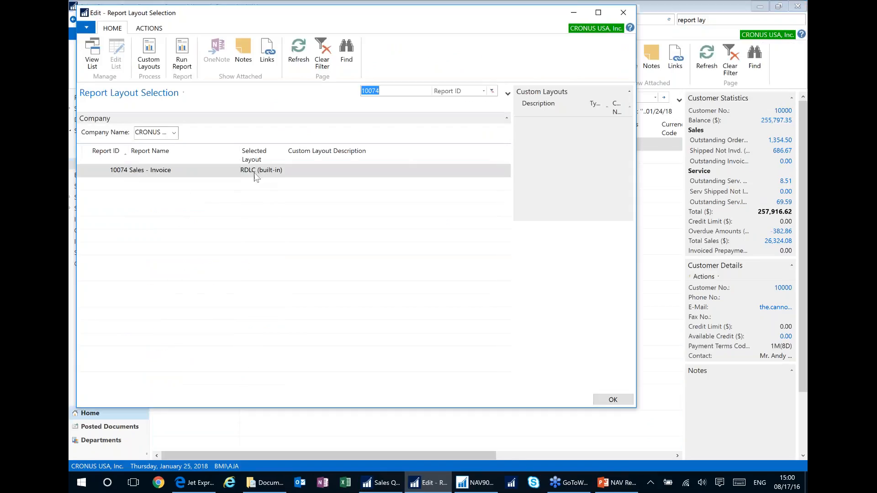
Step: Create a custom layout for report 10074 by copying the built-in RDLC layout
click(149, 52)
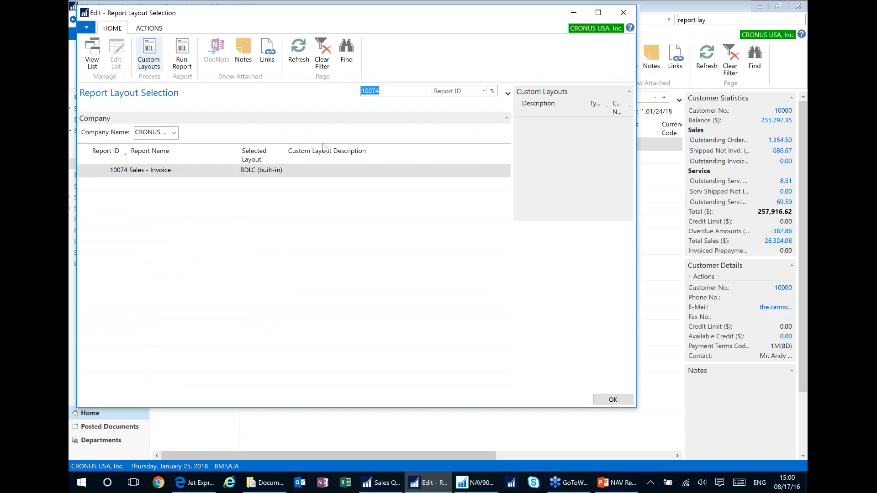
click(239, 97)
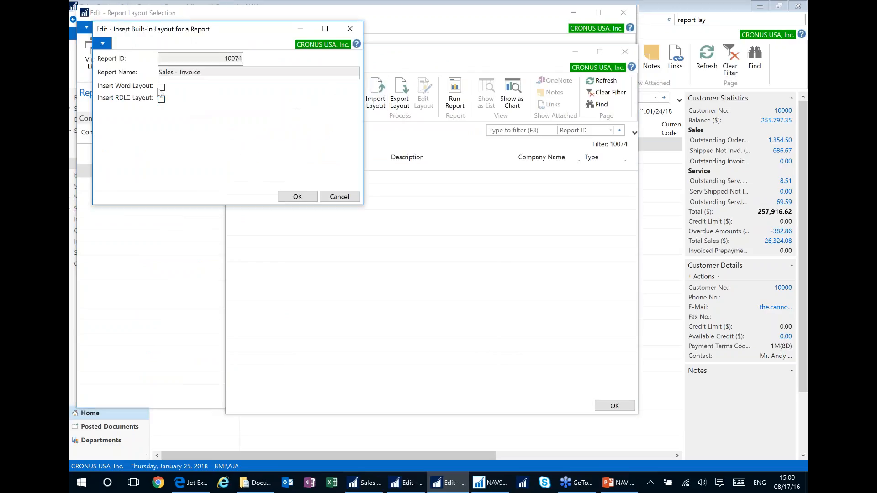
click(162, 99)
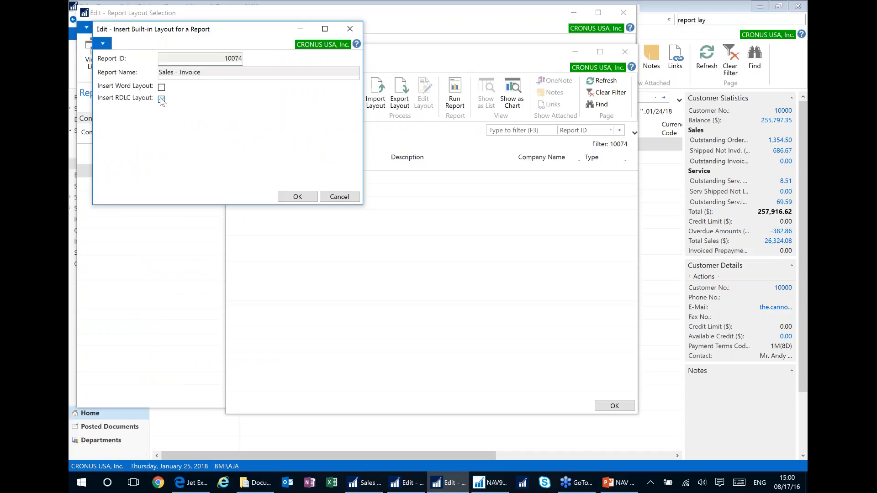
click(302, 196)
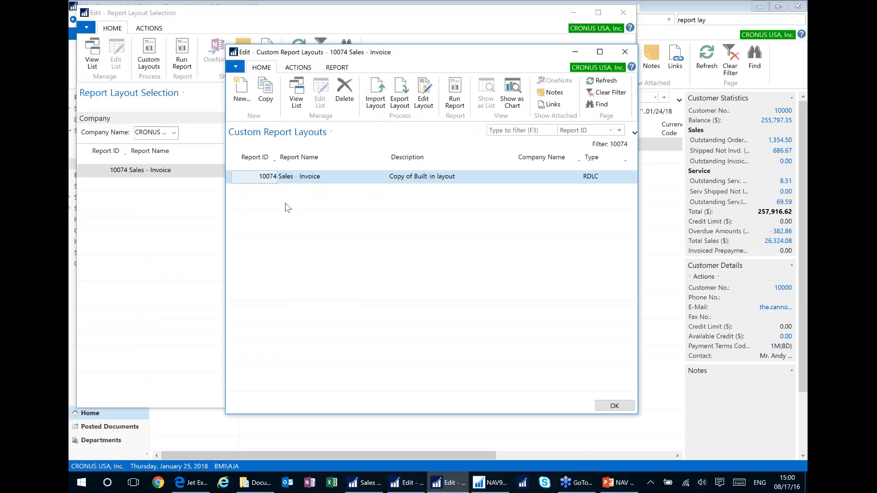
Step: Review the copied layout in Report Builder, close it, and return to the PowerPoint slides
click(429, 97)
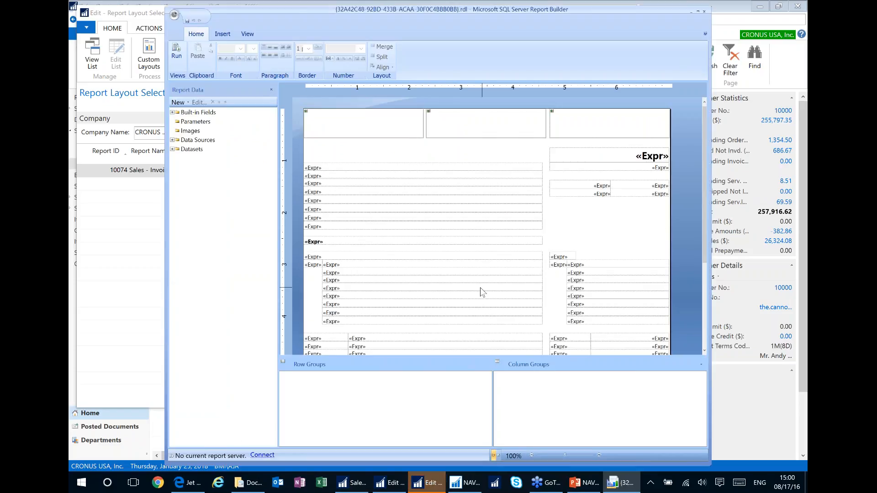
scroll(480, 287, down, 1)
scroll(481, 287, down, 4)
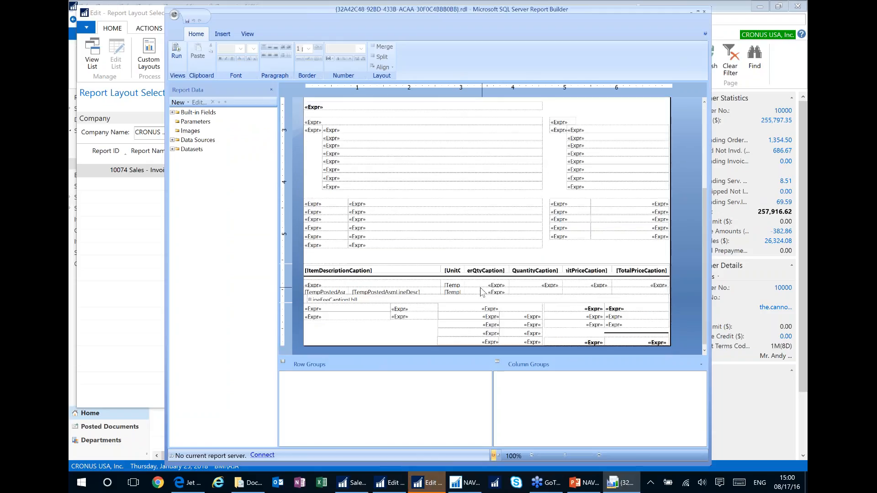
scroll(481, 287, up, 5)
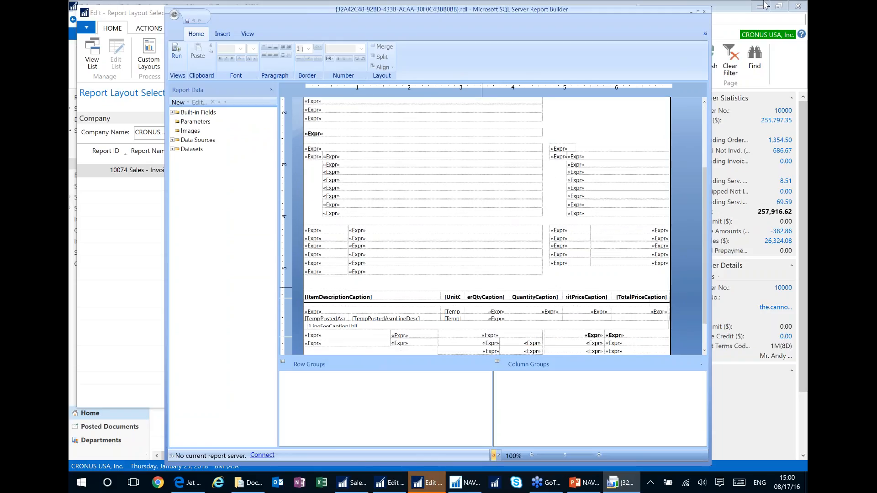
click(704, 11)
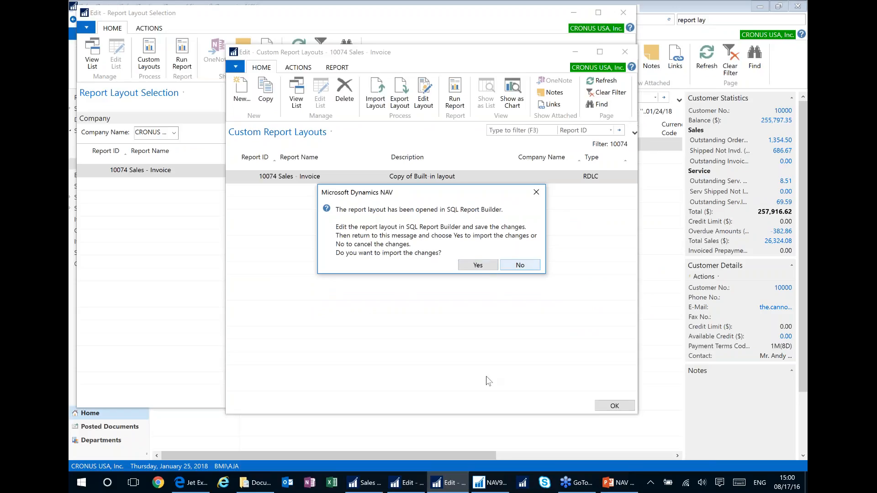
click(633, 488)
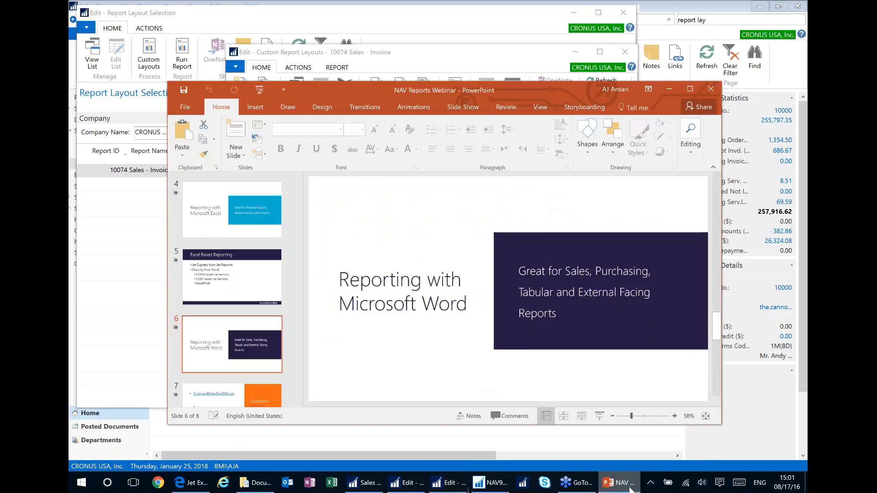